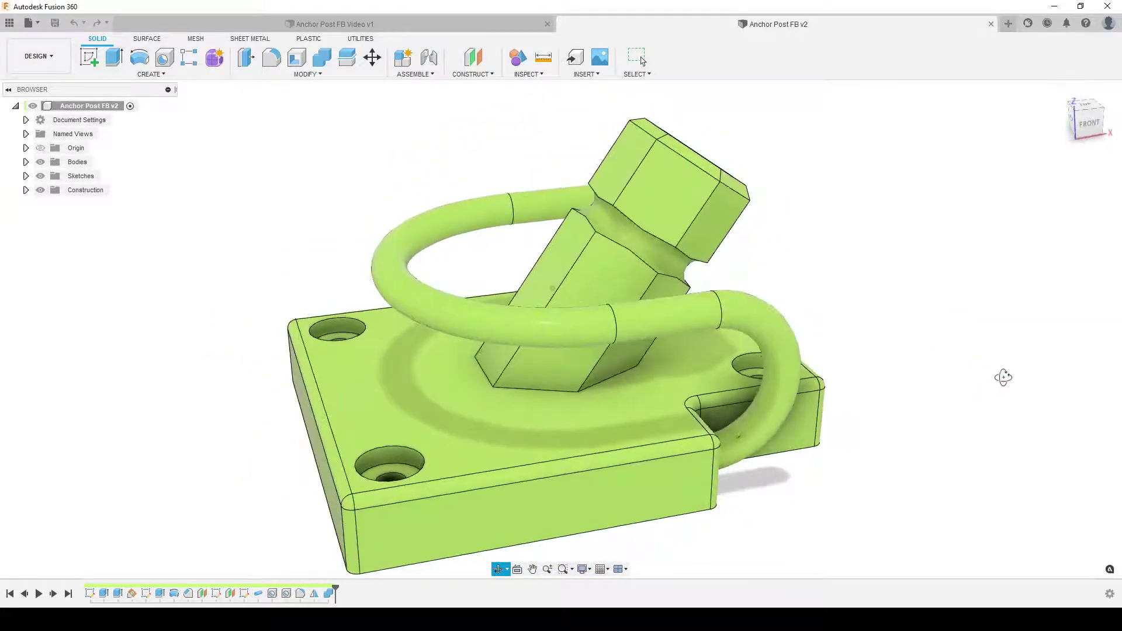
Step: Orbit to review the finished Anchor Post FB v2 model, then close its design
key(Escape)
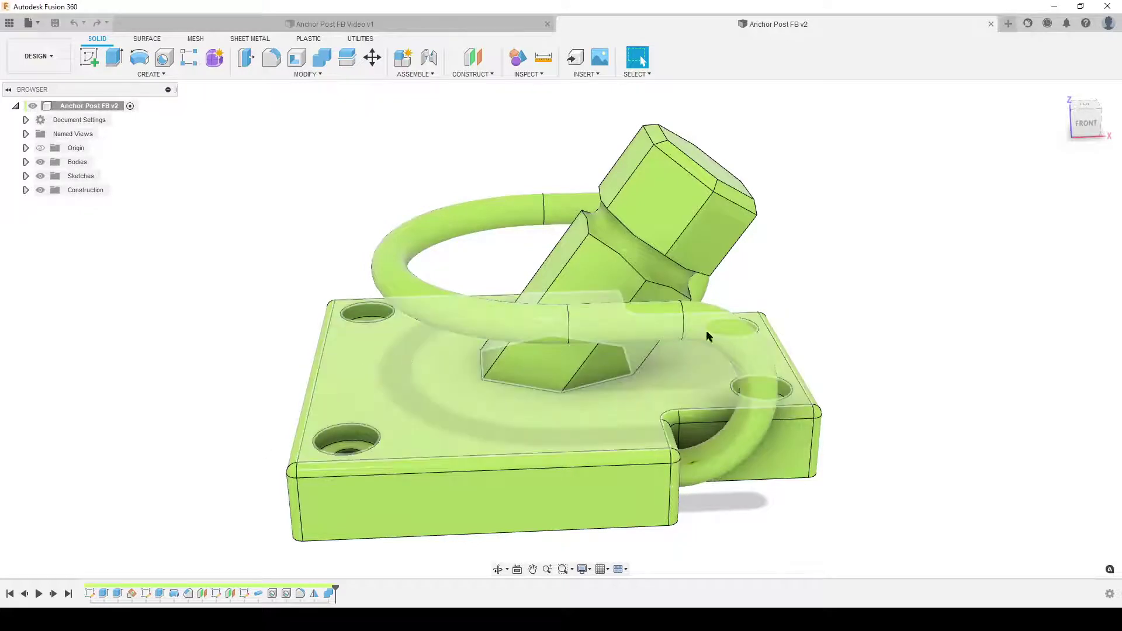
scroll(685, 420, down, 3)
shift+middle_drag(685, 420, 876, 424)
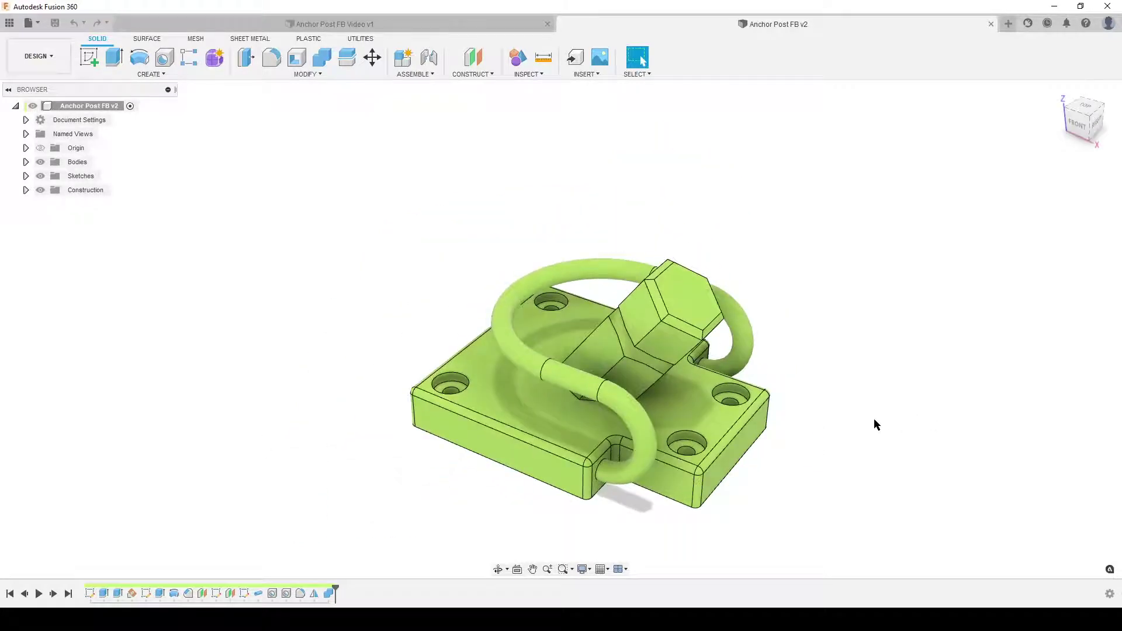
click(990, 24)
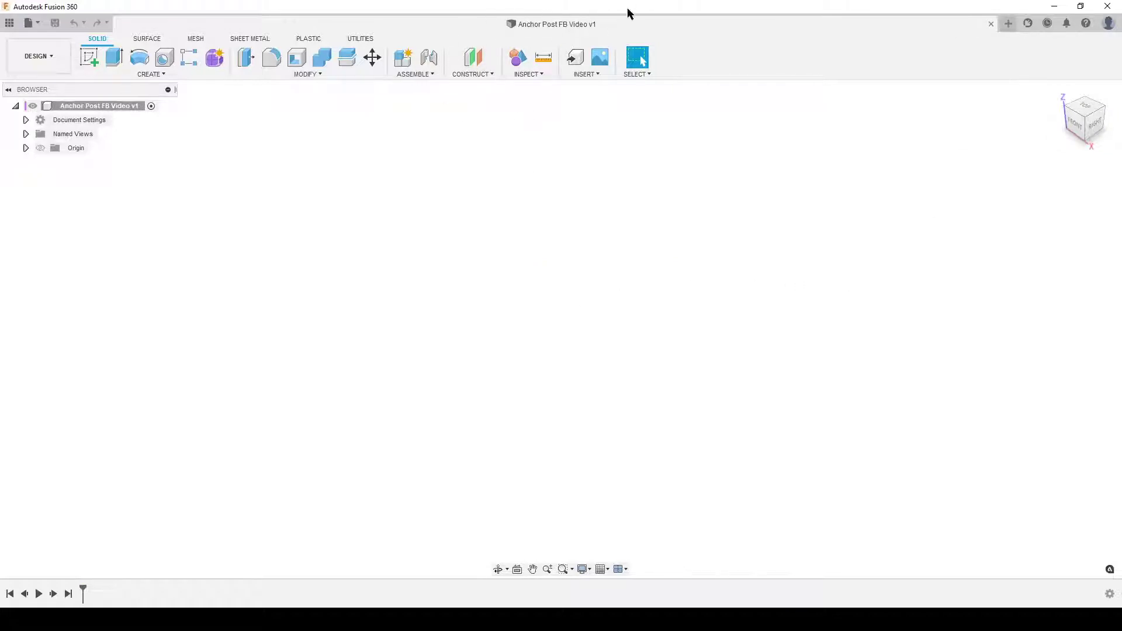
Step: Create a new component named Post under the root and expand Post:1
right_click(60, 105)
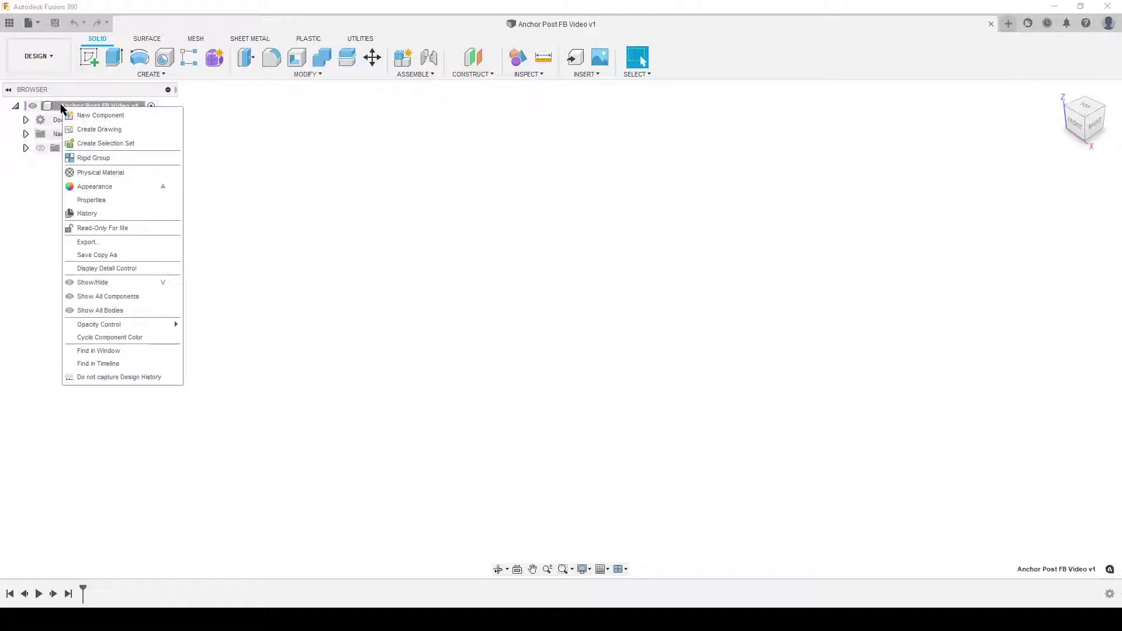
click(112, 115)
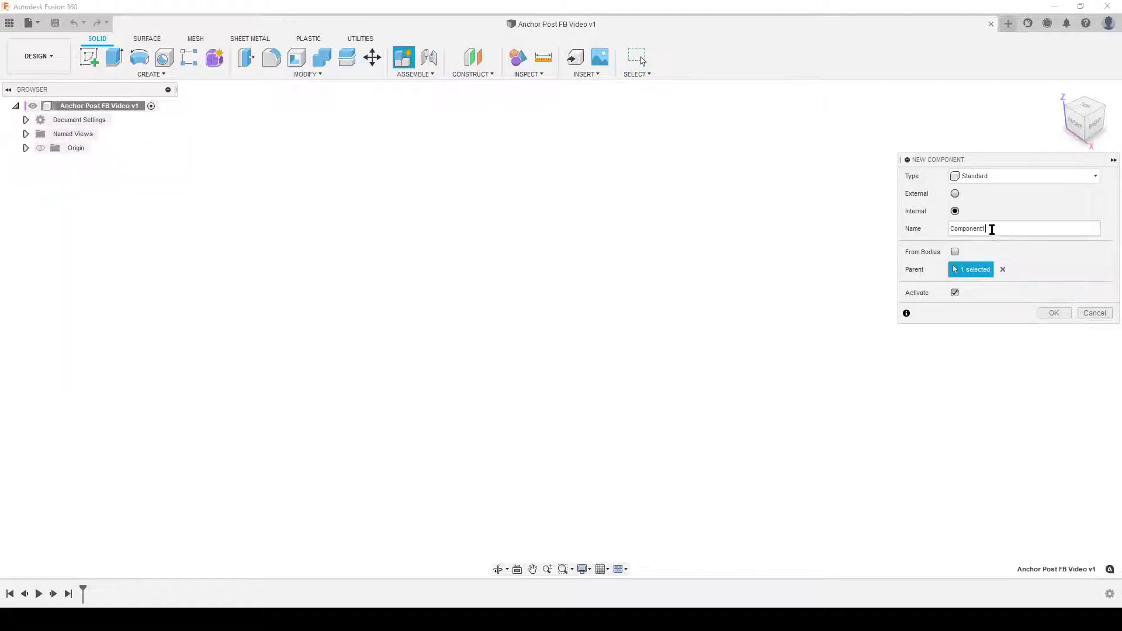
drag(991, 228, 910, 233)
text(Post)
key(Return)
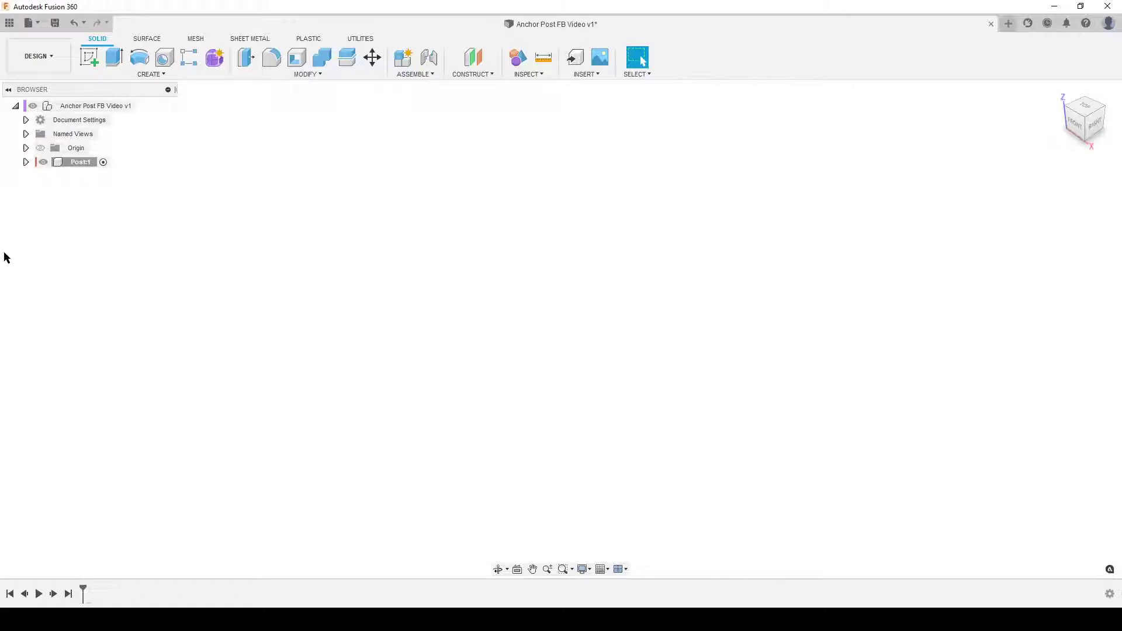
click(26, 162)
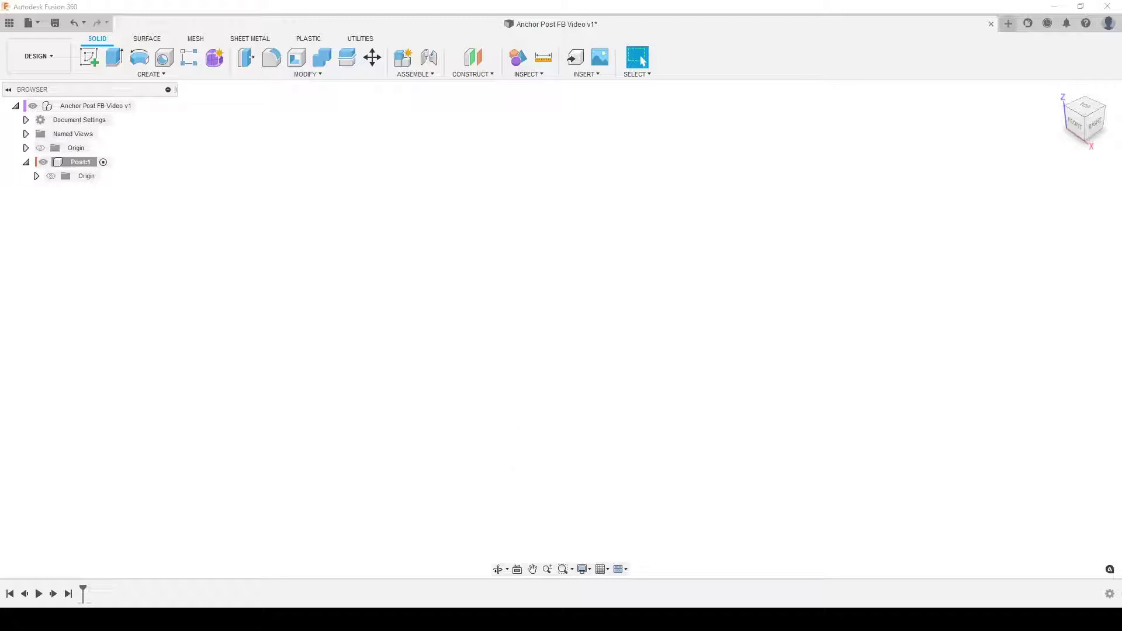
key(alt+Tab)
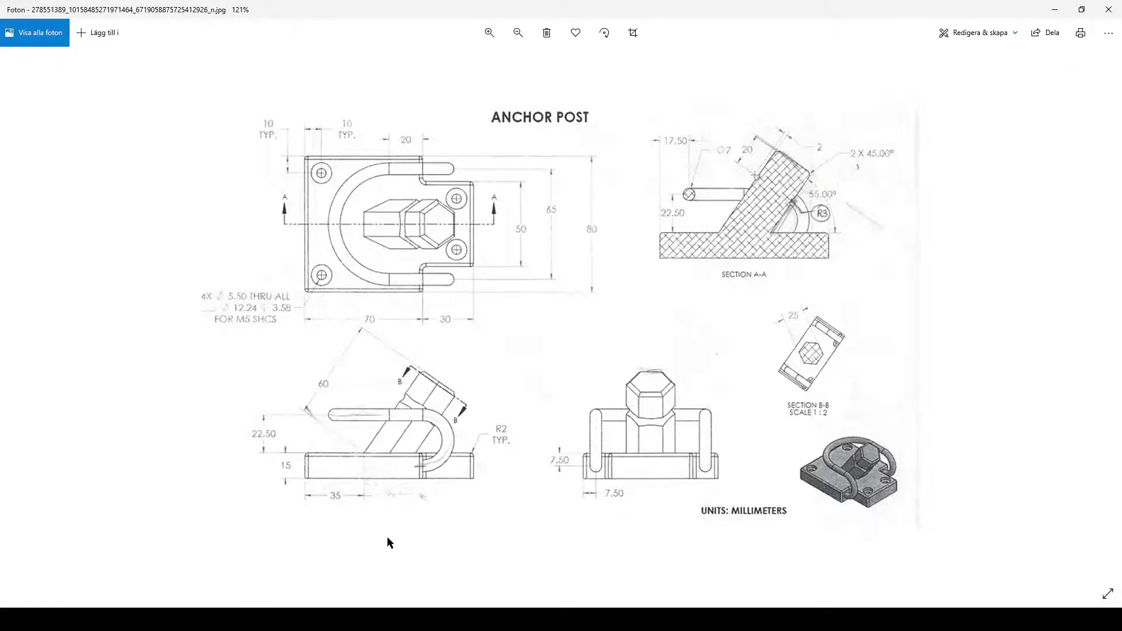
Step: Zoom and pan around the Anchor Post drawing to read its dimensions and hole callout
scroll(386, 536, up, 6)
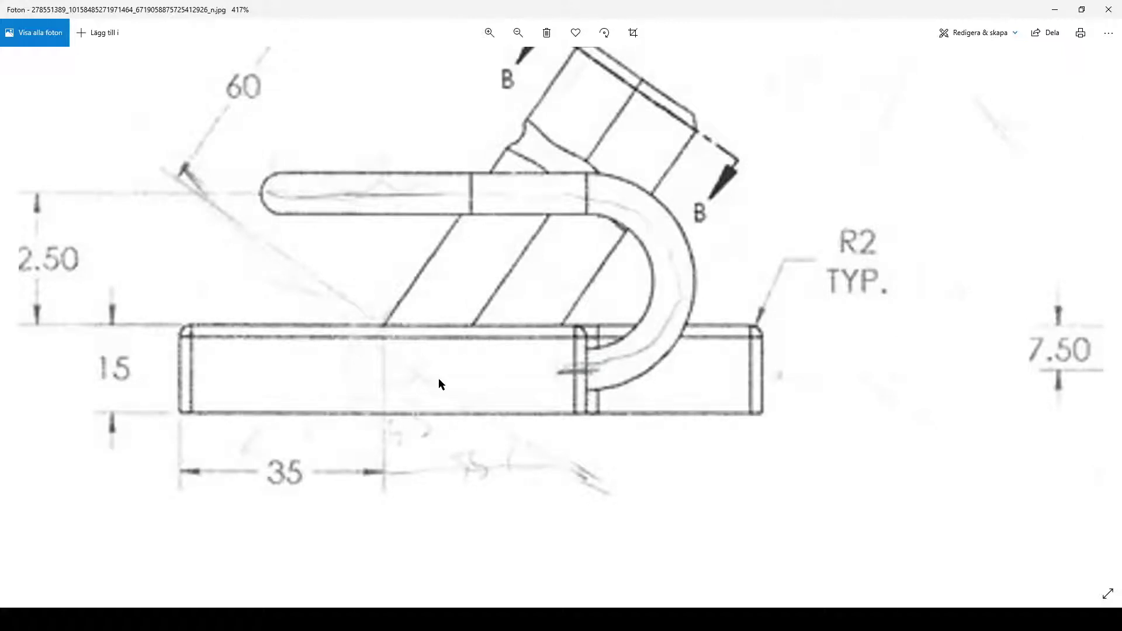
scroll(438, 384, down, 3)
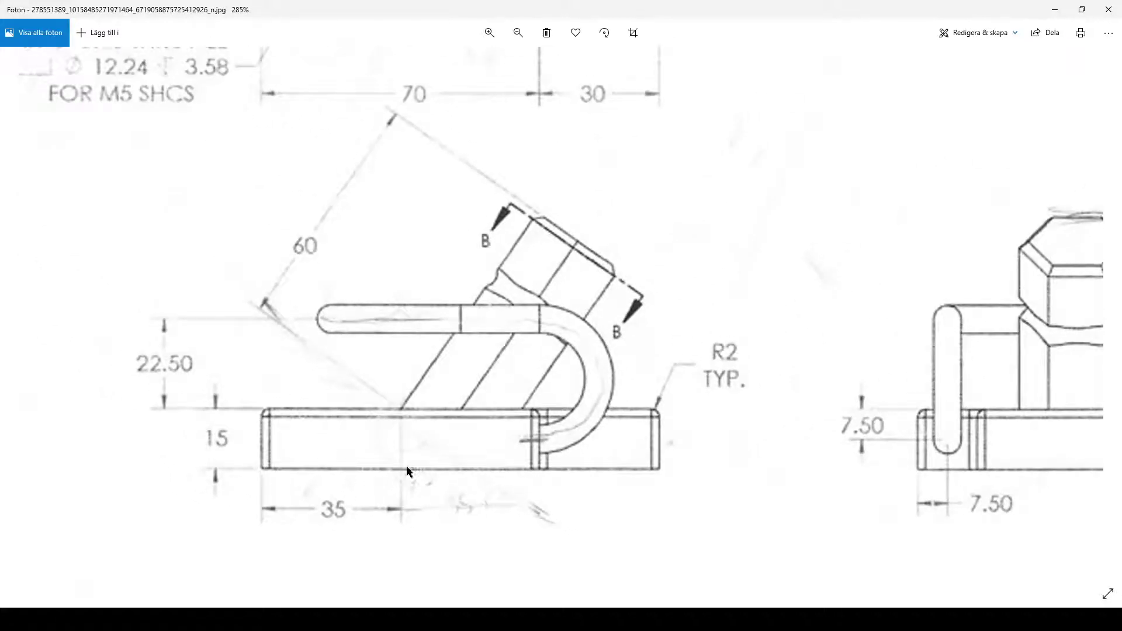
scroll(696, 332, down, 3)
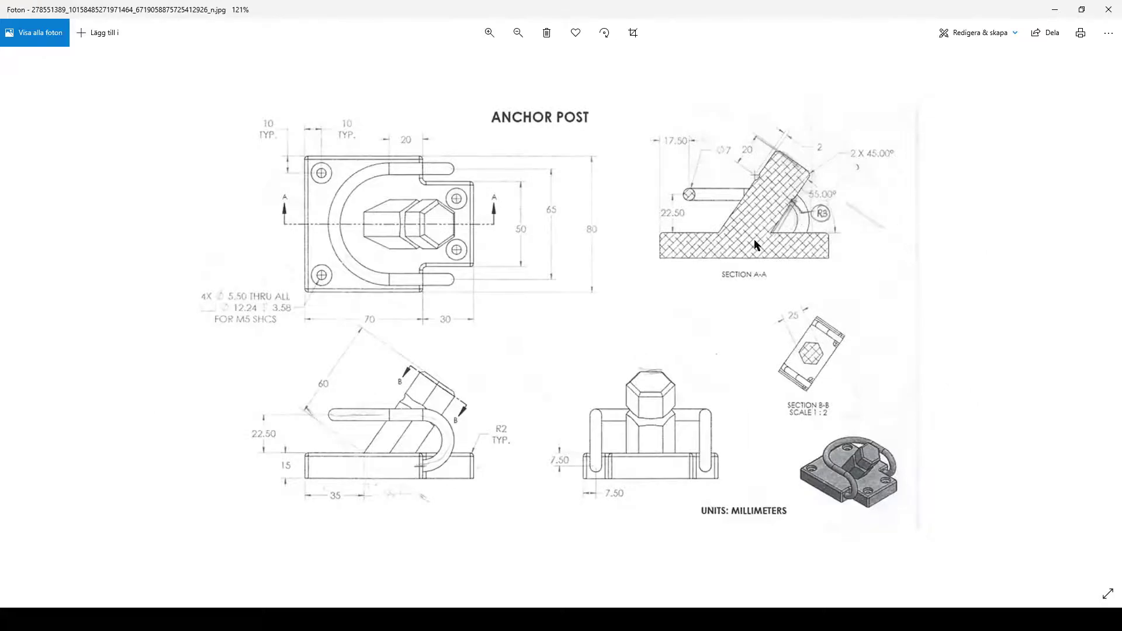
scroll(393, 474, up, 1)
drag(393, 474, 510, 405)
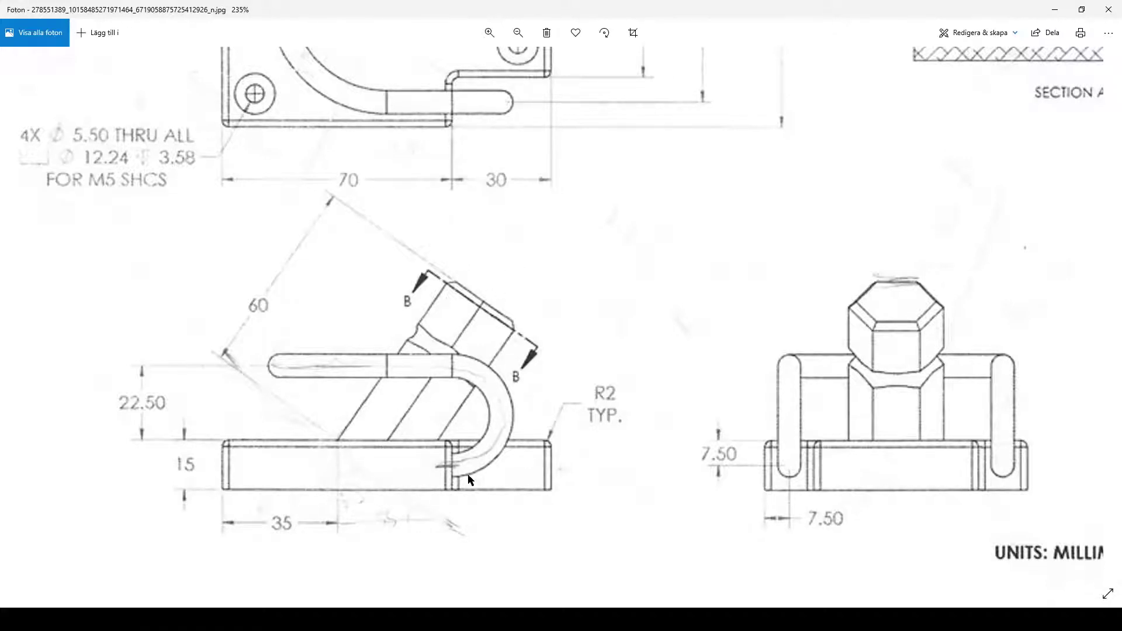
scroll(443, 514, down, 3)
scroll(442, 514, down, 1)
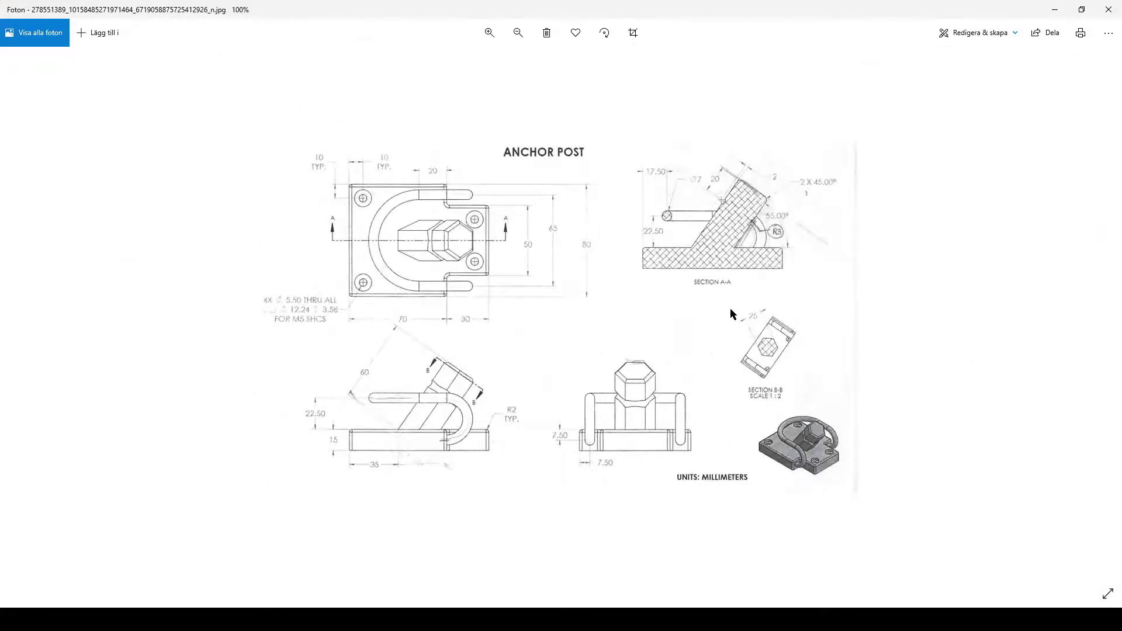
scroll(751, 304, up, 2)
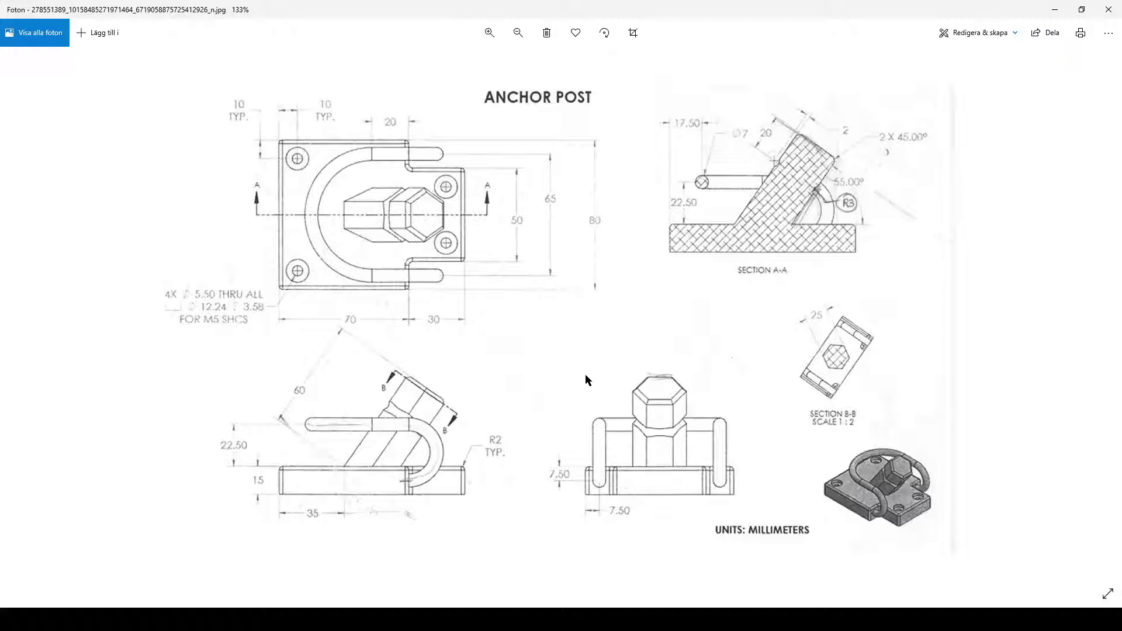
scroll(643, 301, down, 1)
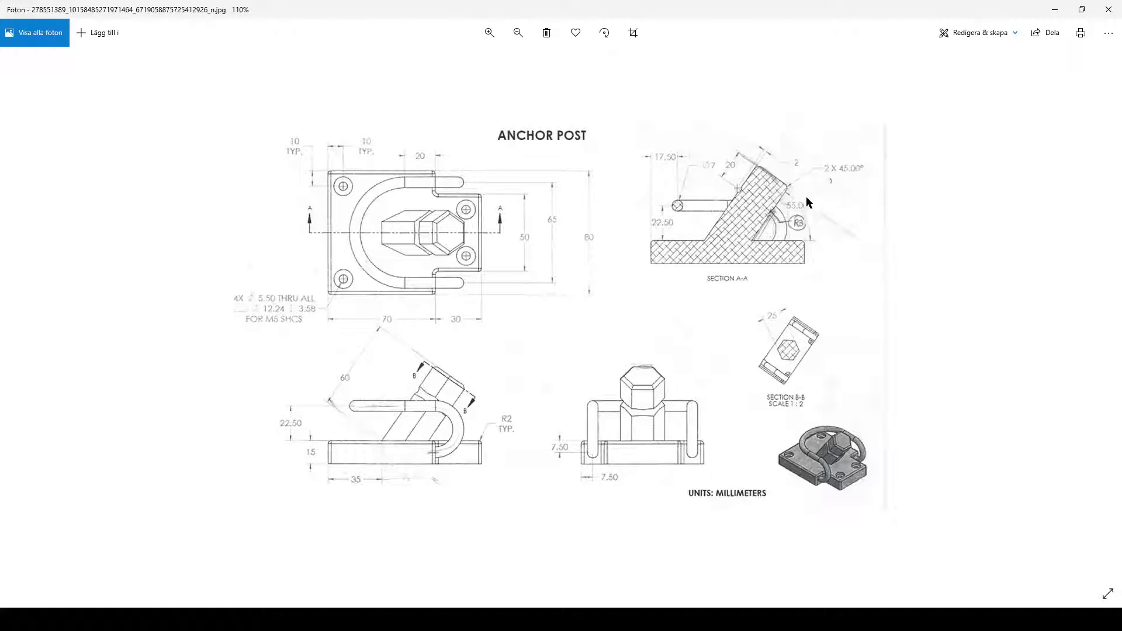
scroll(788, 250, up, 4)
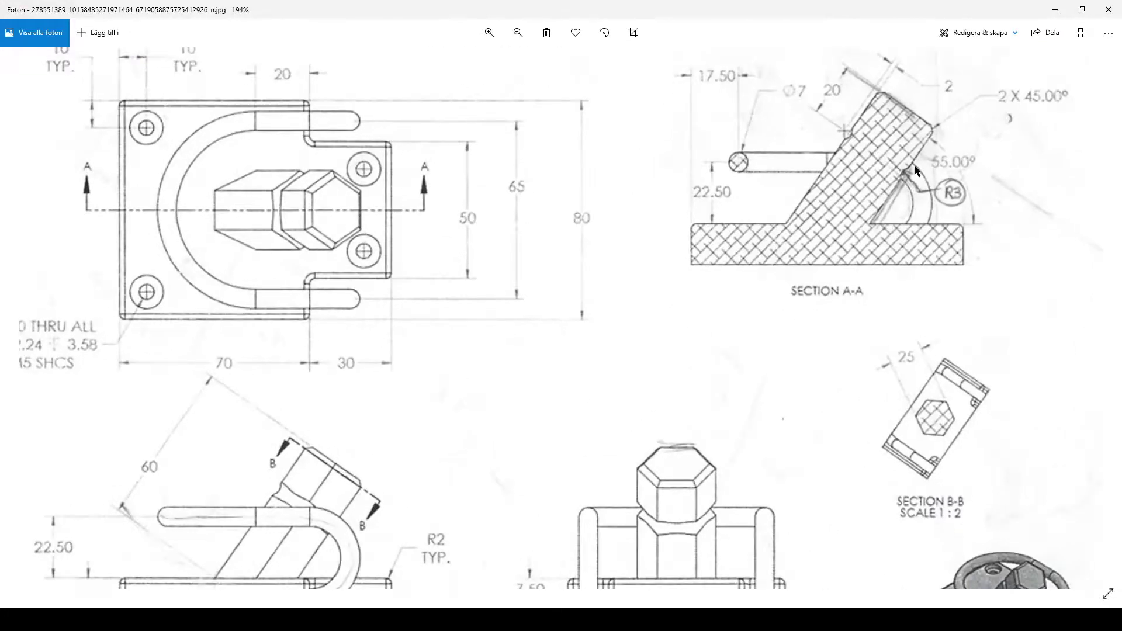
scroll(682, 301, down, 3)
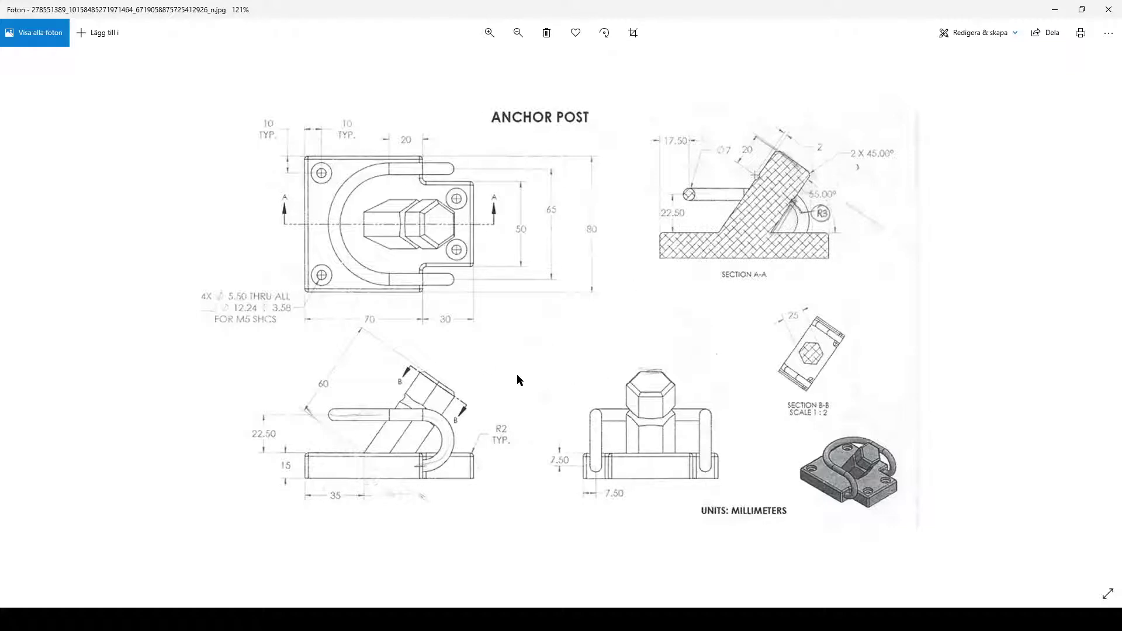
key(alt+Tab)
Step: Snap Fusion beside the drawing and start a sketch on the front XZ origin plane
drag(607, 17, 1119, 200)
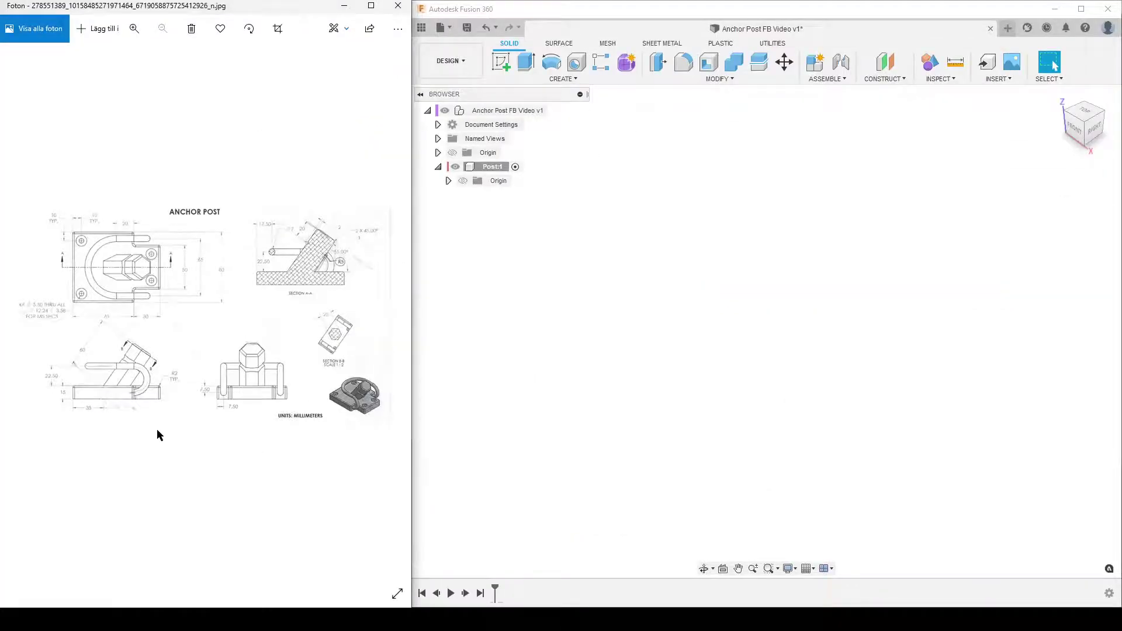
scroll(157, 430, up, 3)
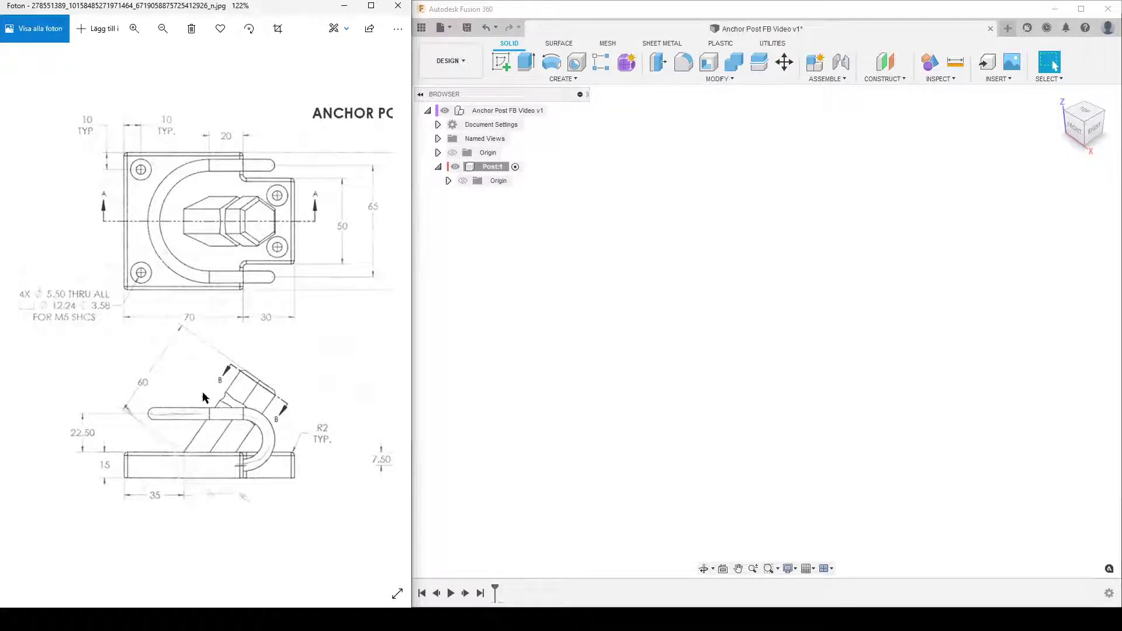
click(500, 60)
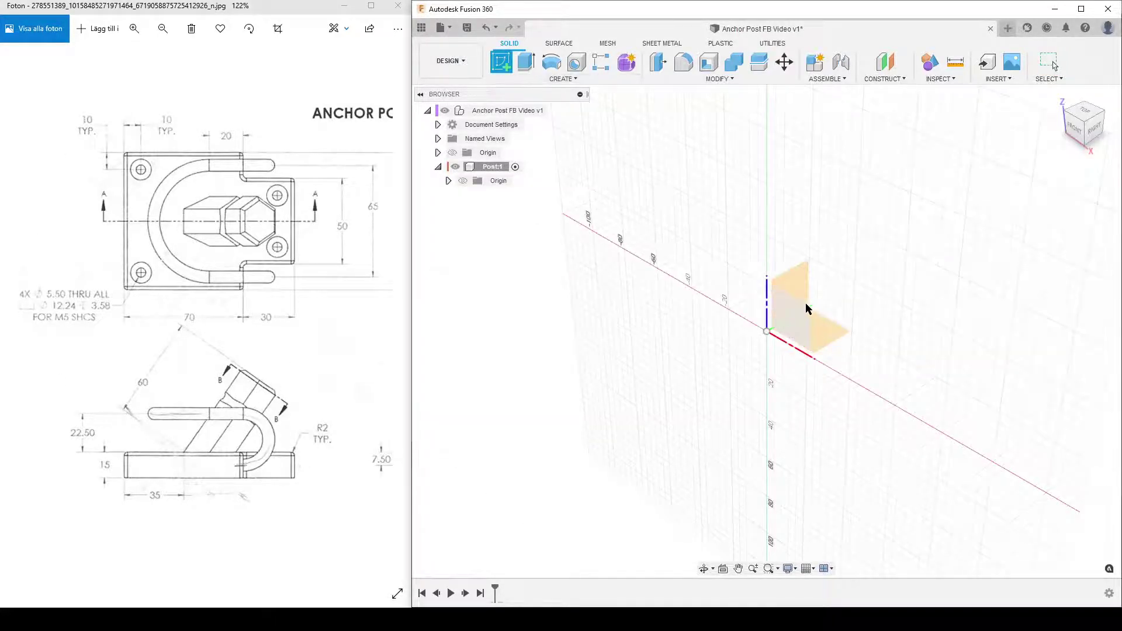
click(803, 312)
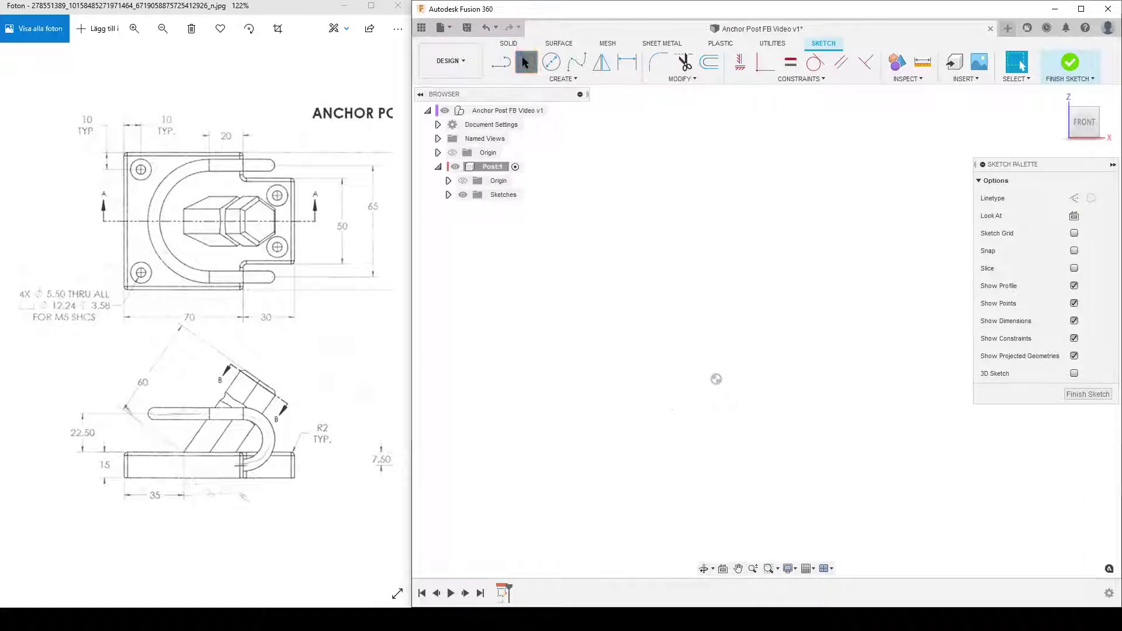
Step: Draw a base rectangle from the origin, split by a vertical dividing line
click(524, 62)
click(716, 379)
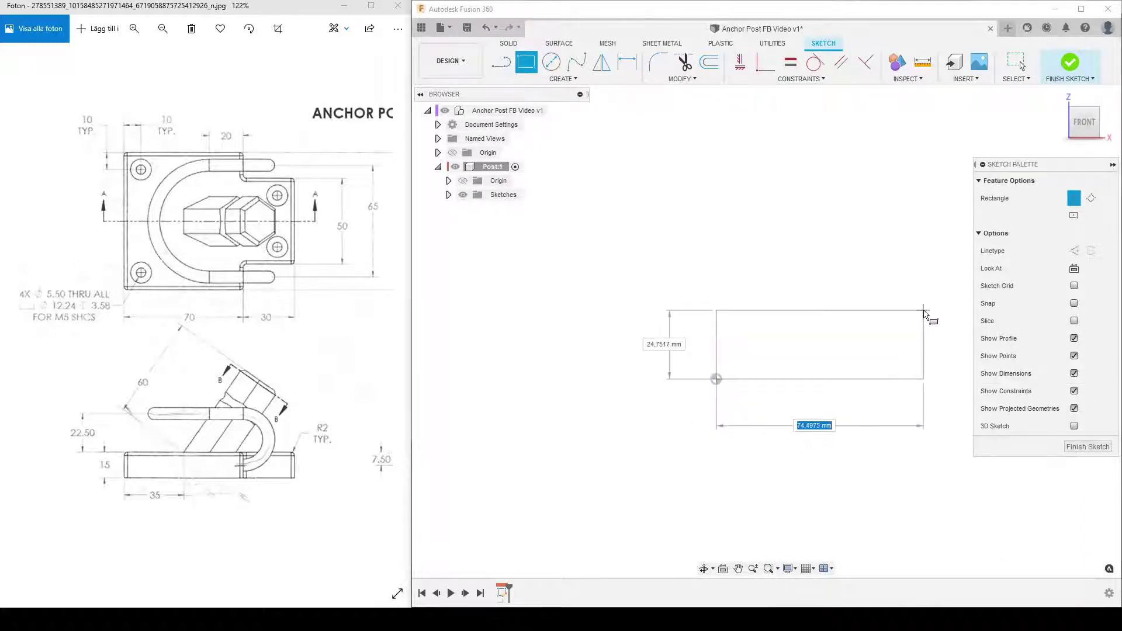
click(923, 314)
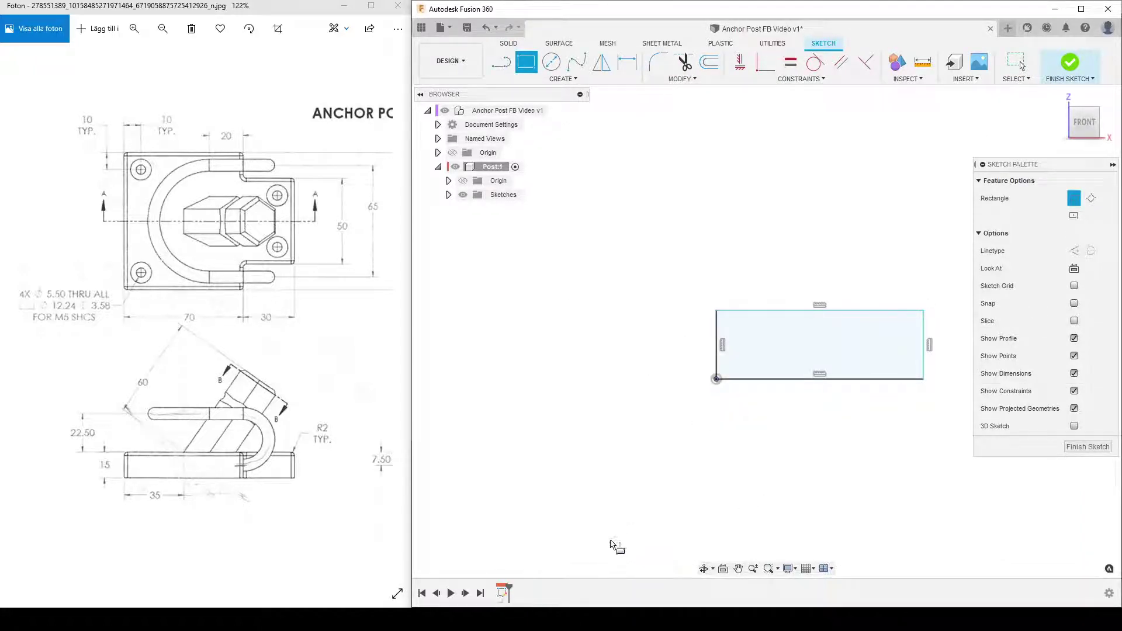
click(497, 64)
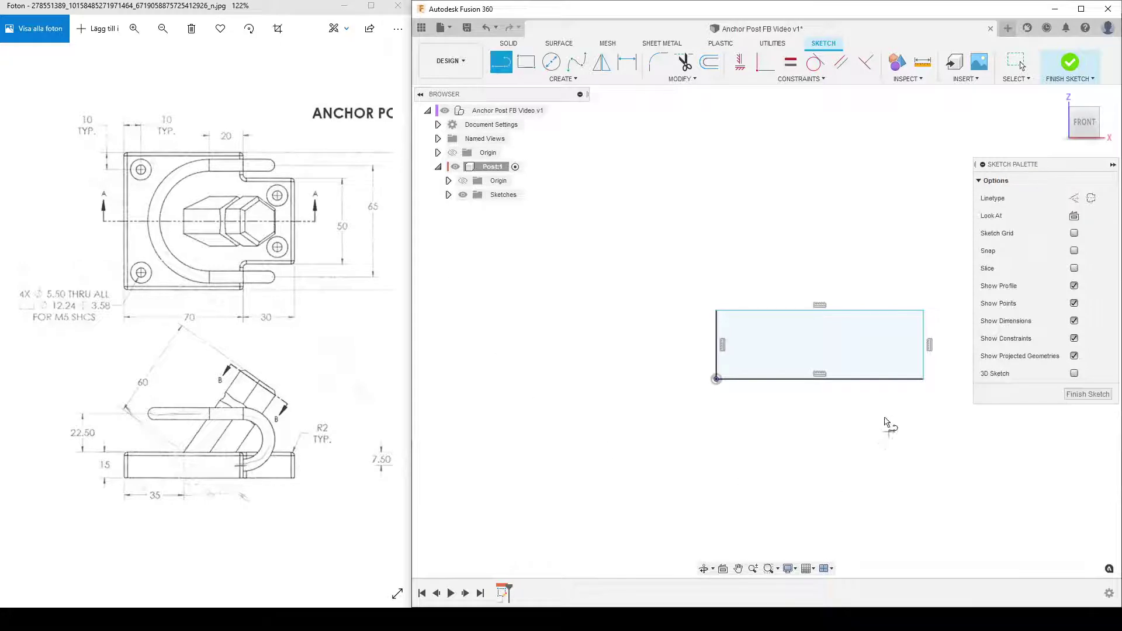
click(856, 310)
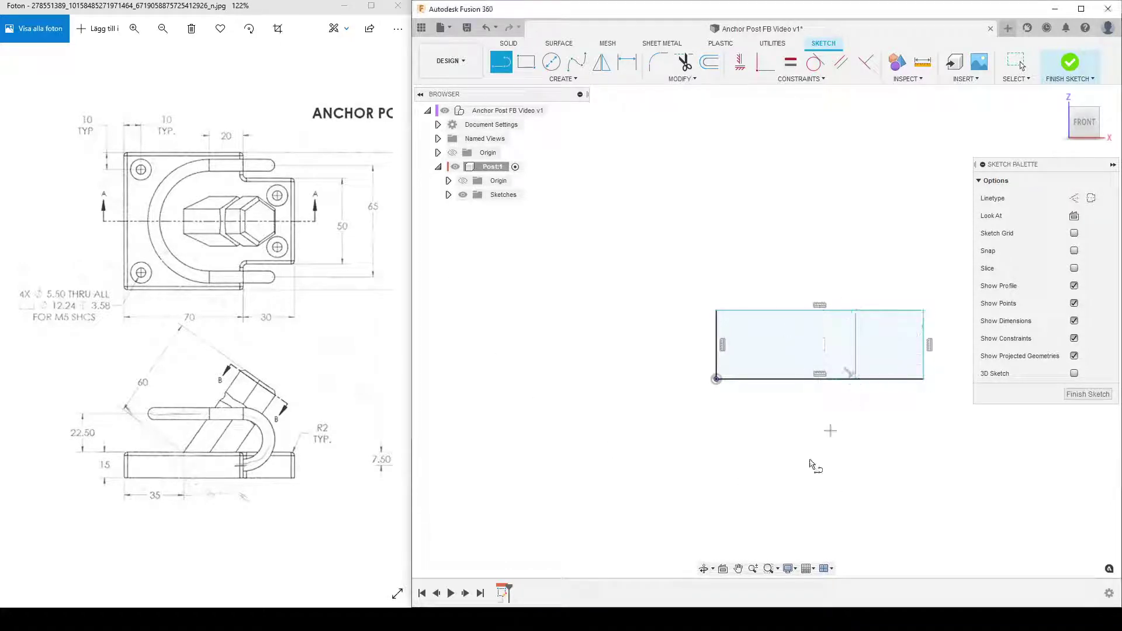
double_click(855, 379)
key(Escape)
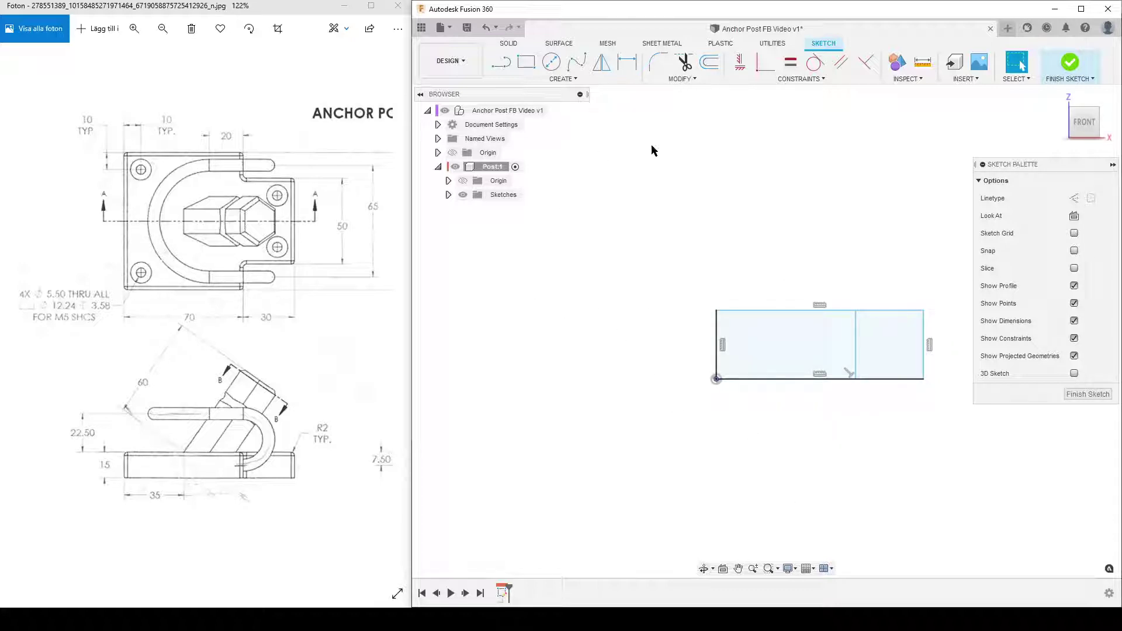
Step: Dimension the right section 30 wide and the left section 70 wide
key(d)
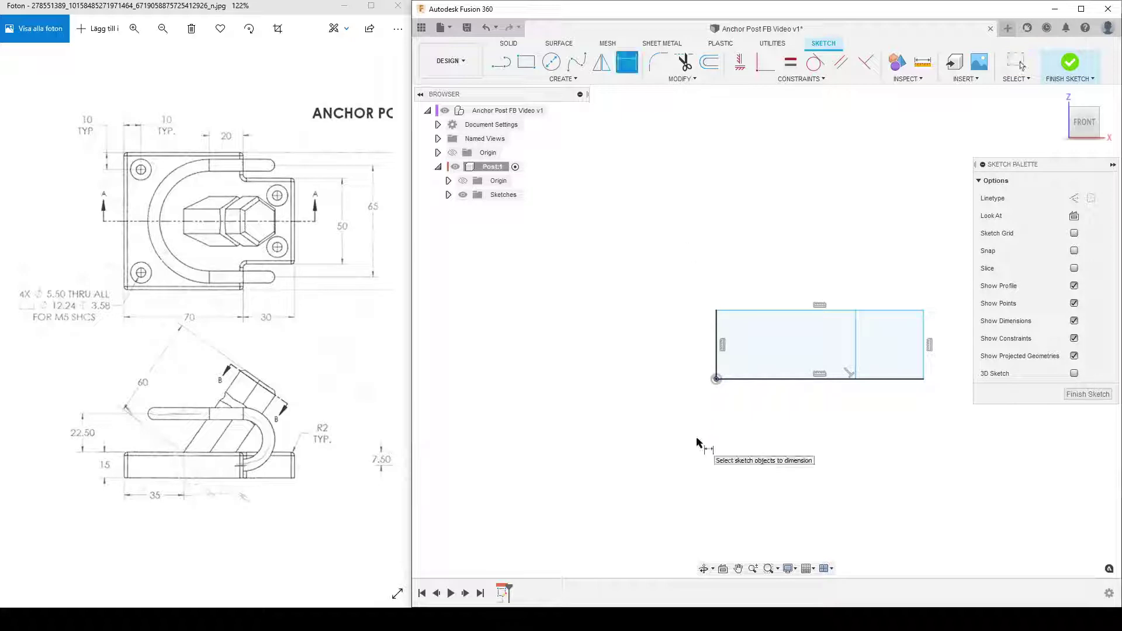
click(856, 355)
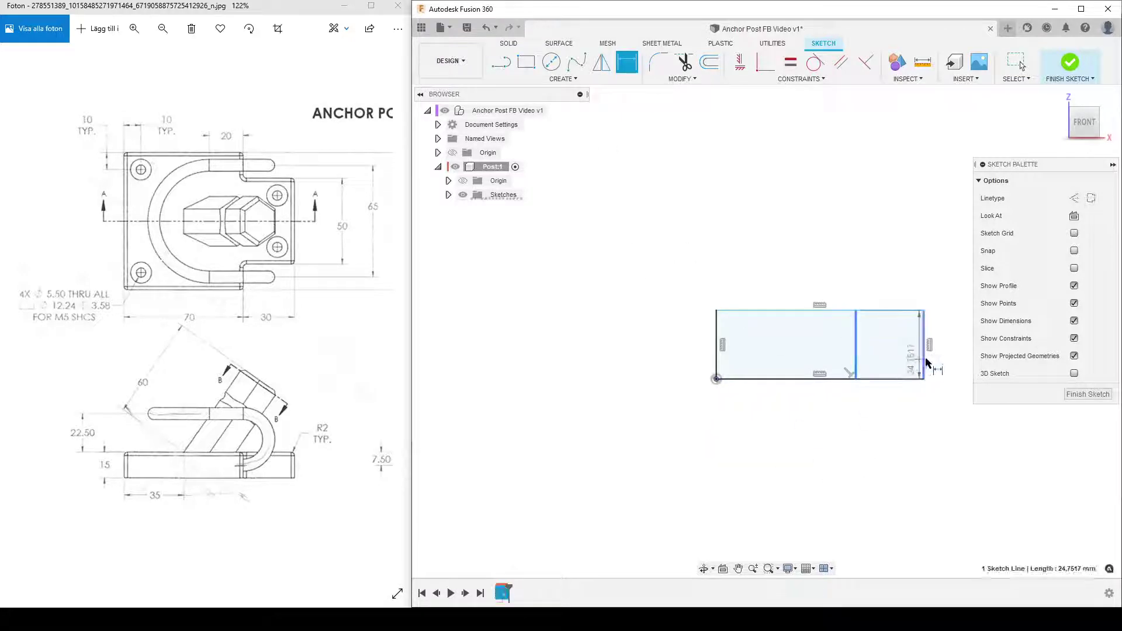
click(924, 363)
click(906, 454)
text(30)
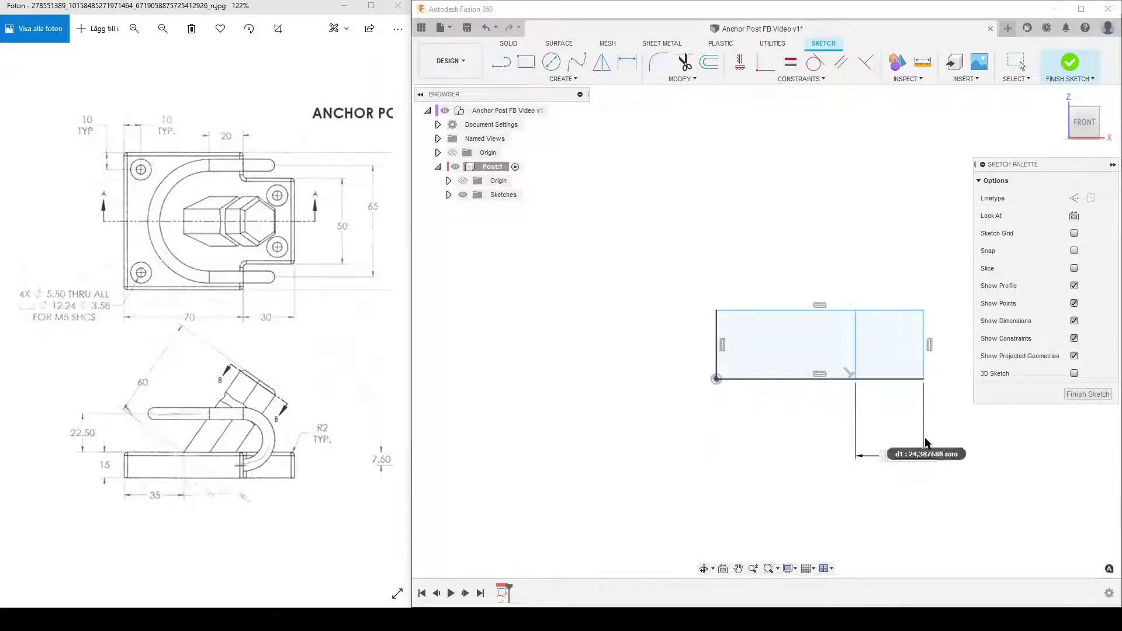
key(Return)
click(721, 332)
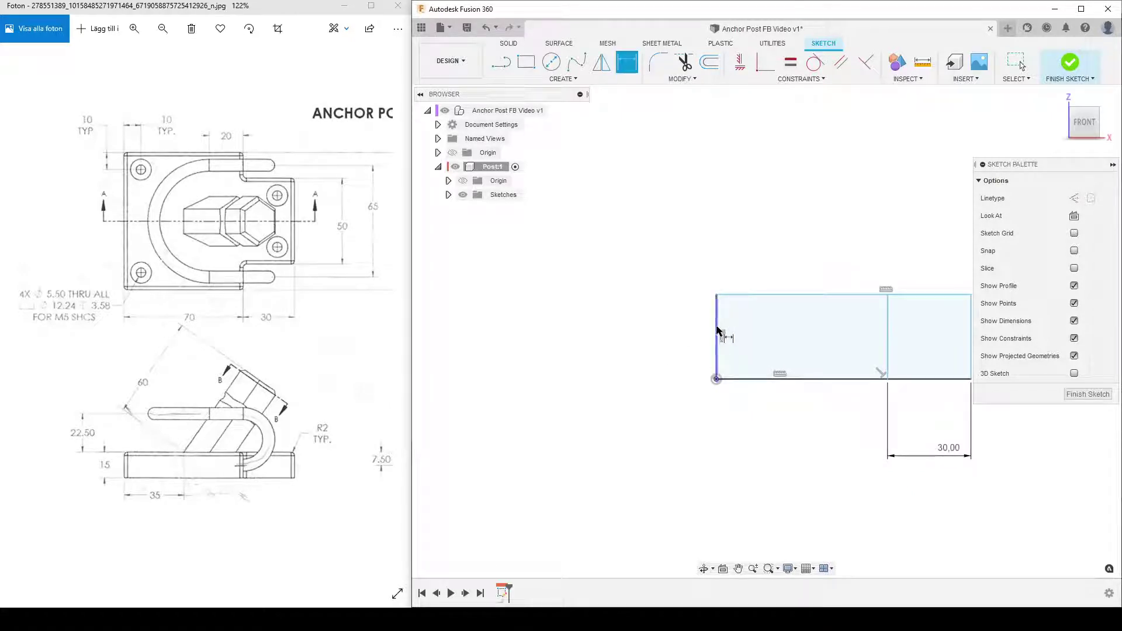
click(887, 330)
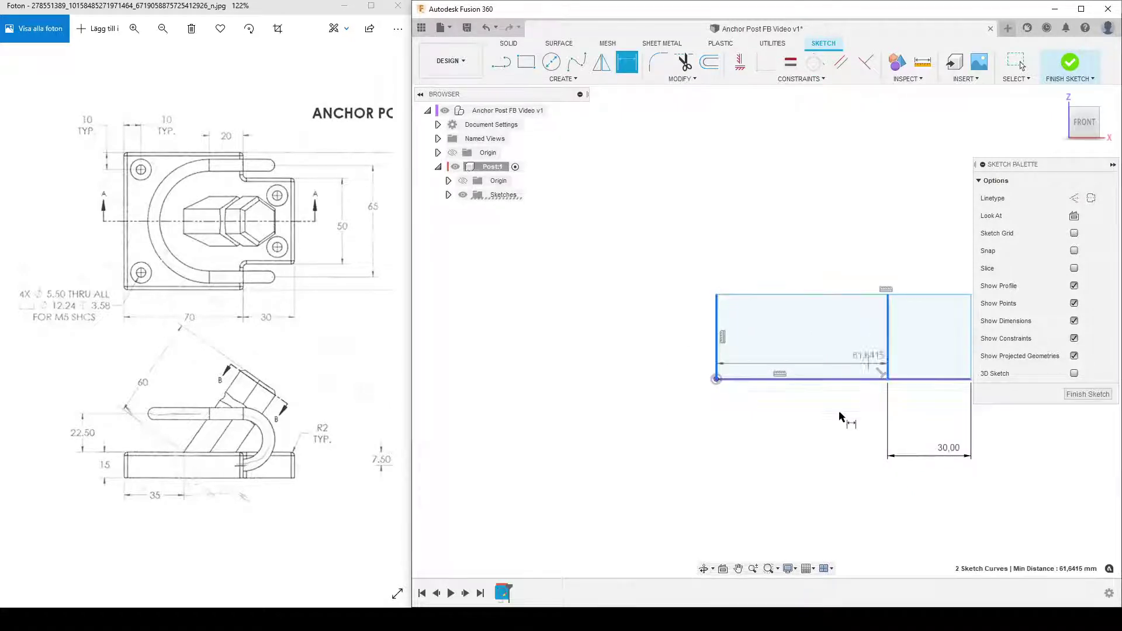
click(824, 453)
text(70)
key(Return)
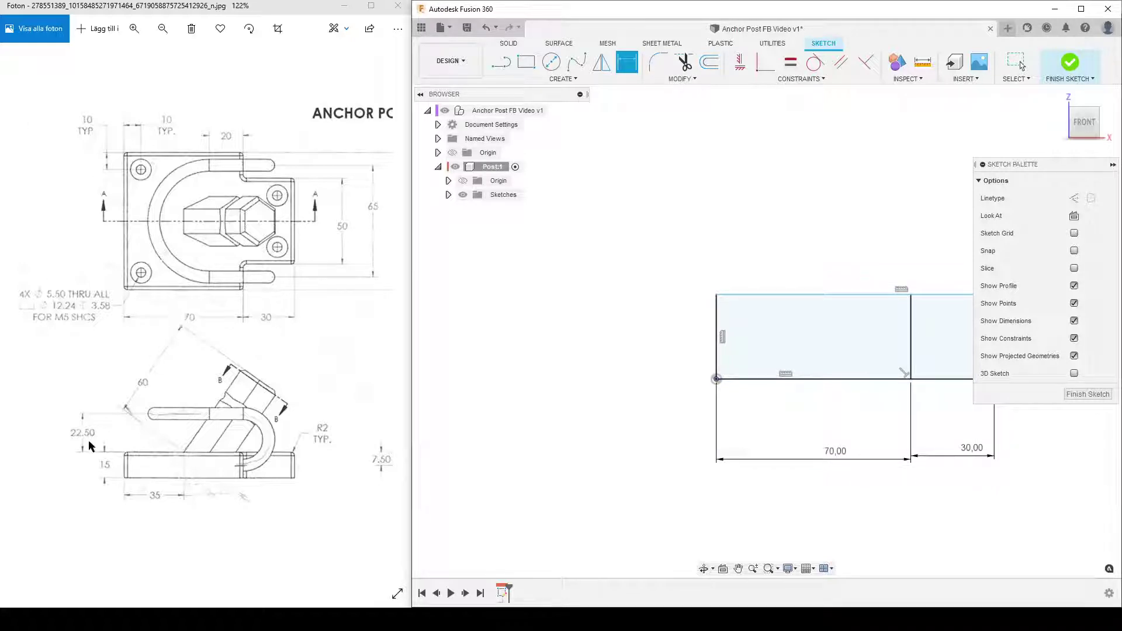
Step: Dimension the base rectangle's height to 15 and recenter the sketch
click(718, 336)
click(634, 332)
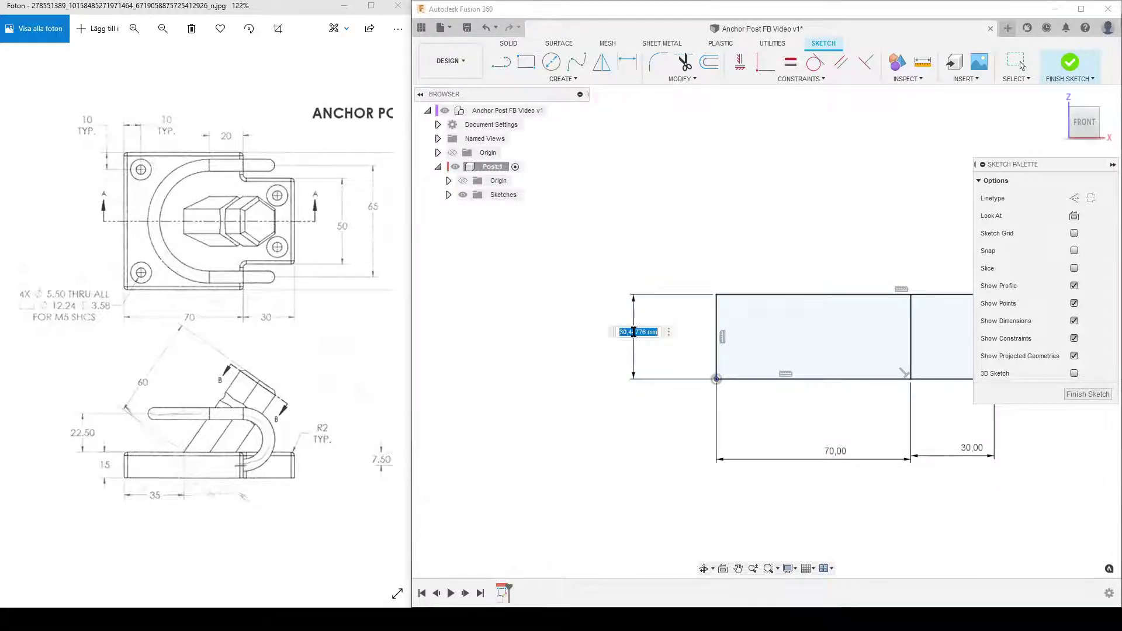
text(15)
key(Return)
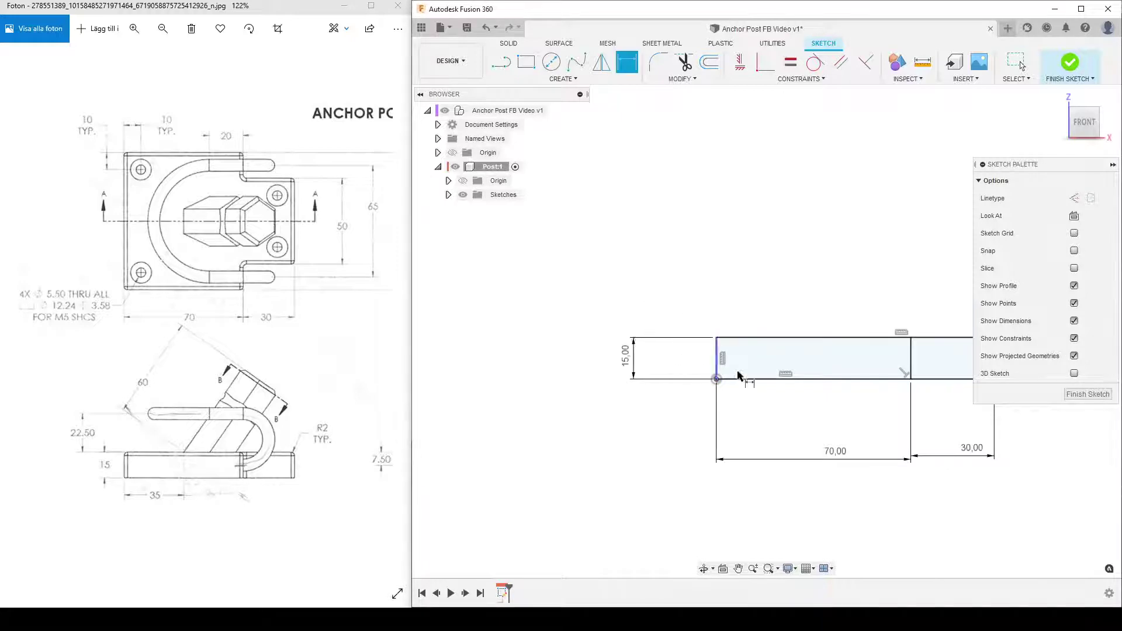
scroll(759, 397, down, 3)
key(d)
mouse_move(775, 411)
middle_down()
mouse_move(538, 401)
mouse_move(704, 381)
middle_up()
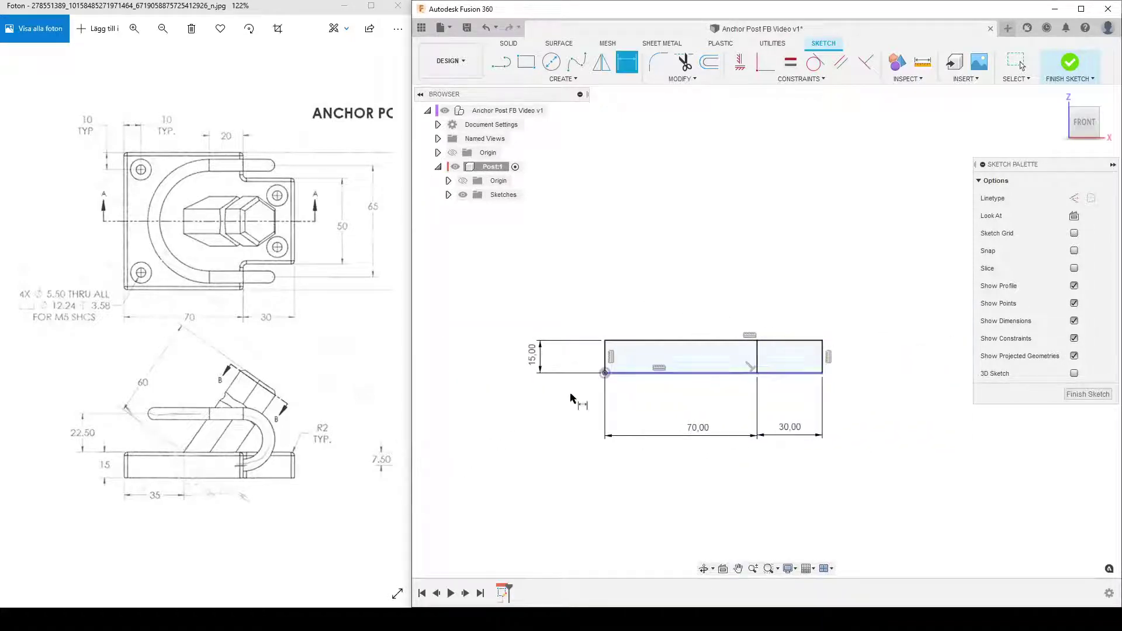
Step: Draw a two-segment construction line rising at an angle from the base's top edge
click(500, 64)
click(1074, 198)
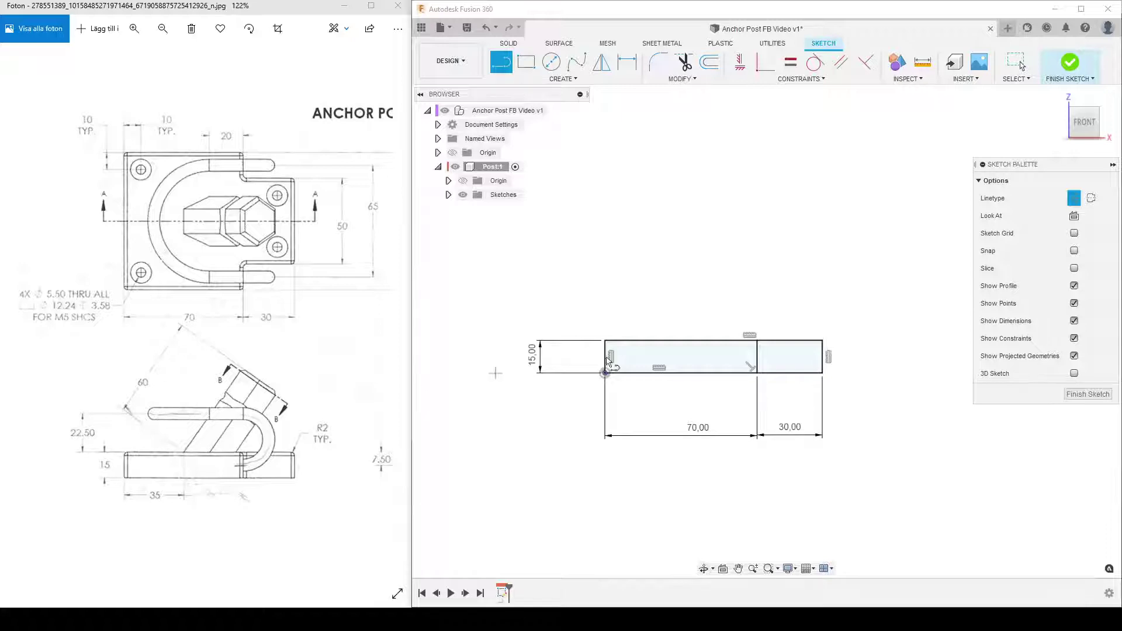
click(666, 341)
click(742, 211)
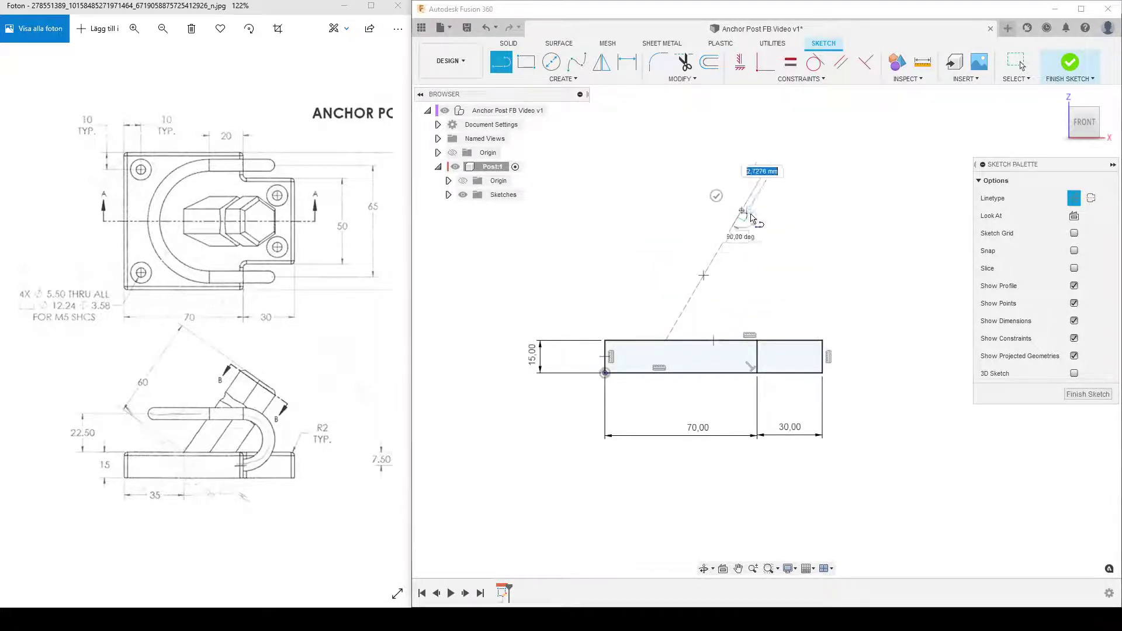
click(793, 240)
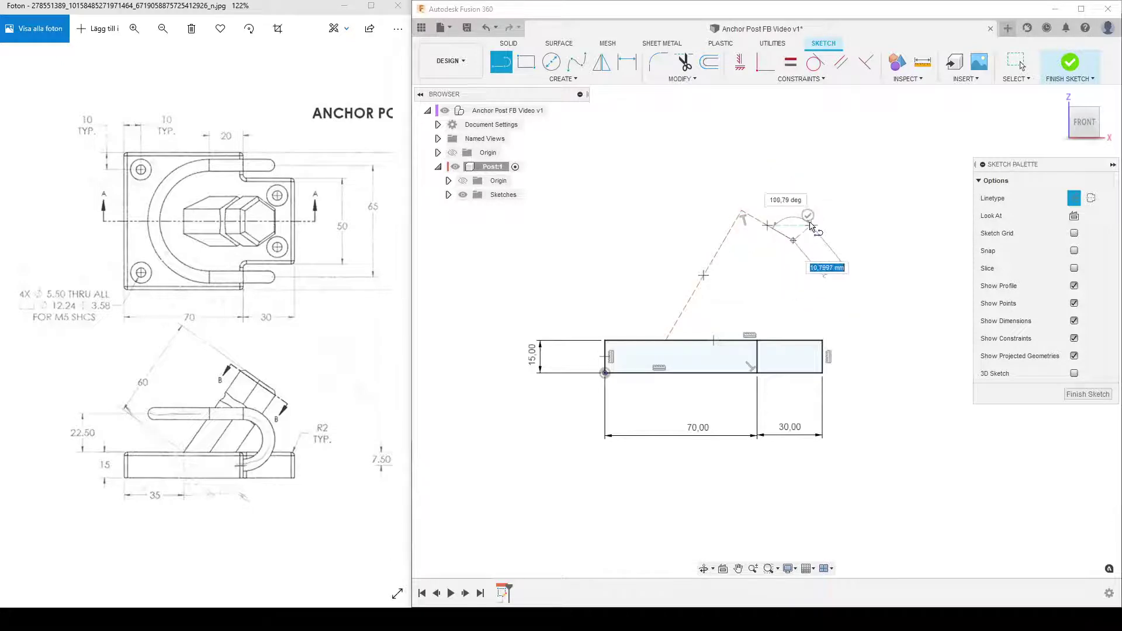
key(Escape)
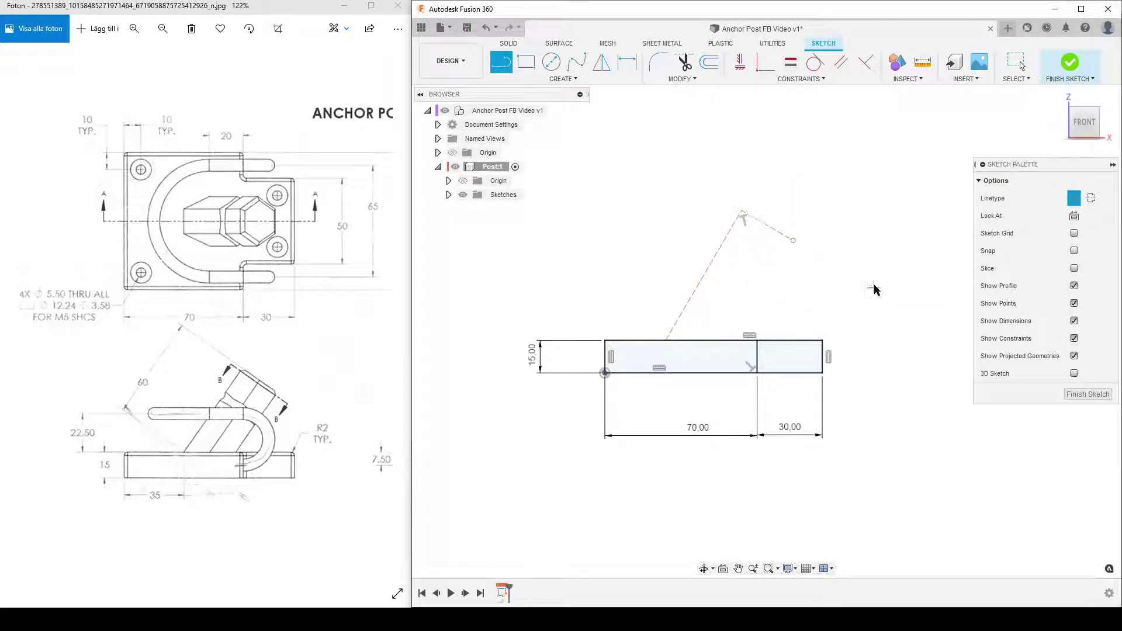
key(Escape)
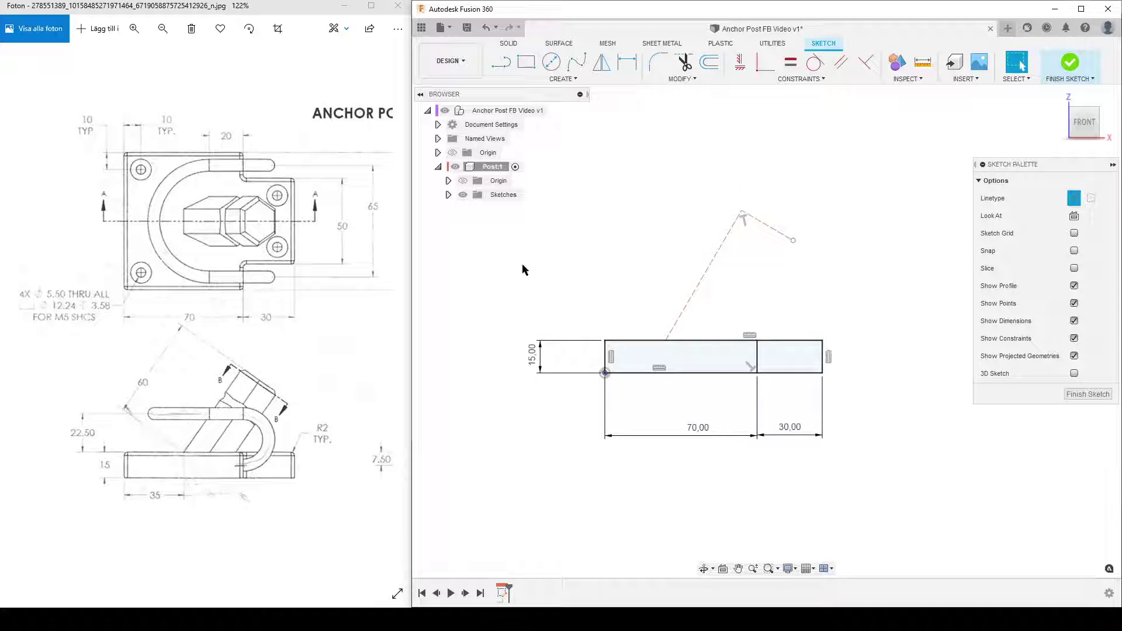
Step: Dimension the construction line's start 35 from the rectangle's left edge
click(627, 61)
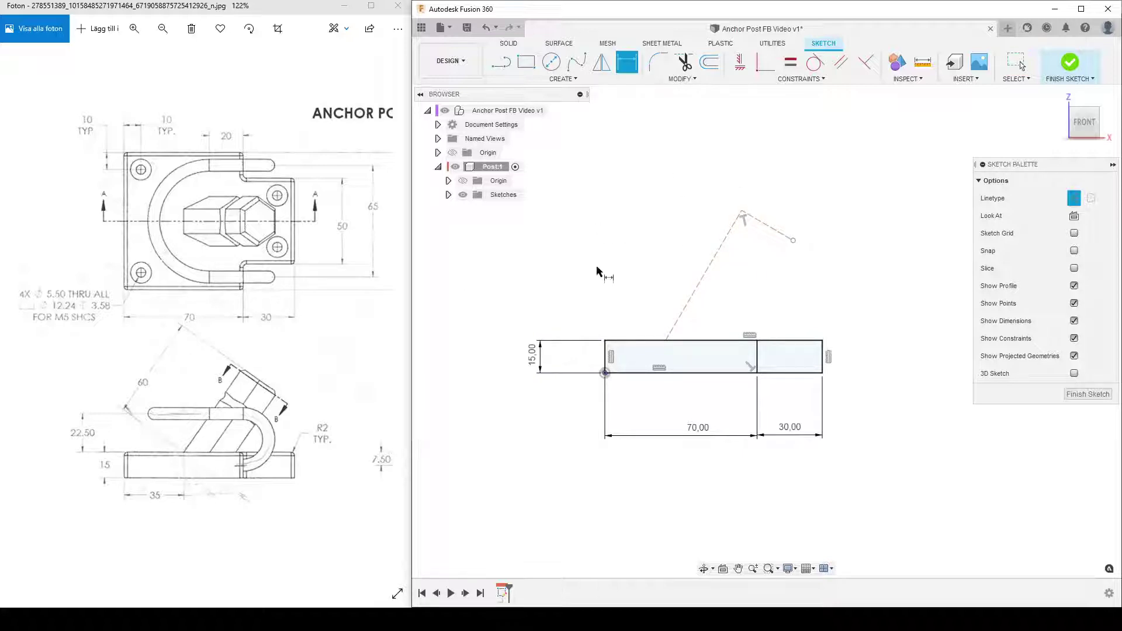
click(605, 357)
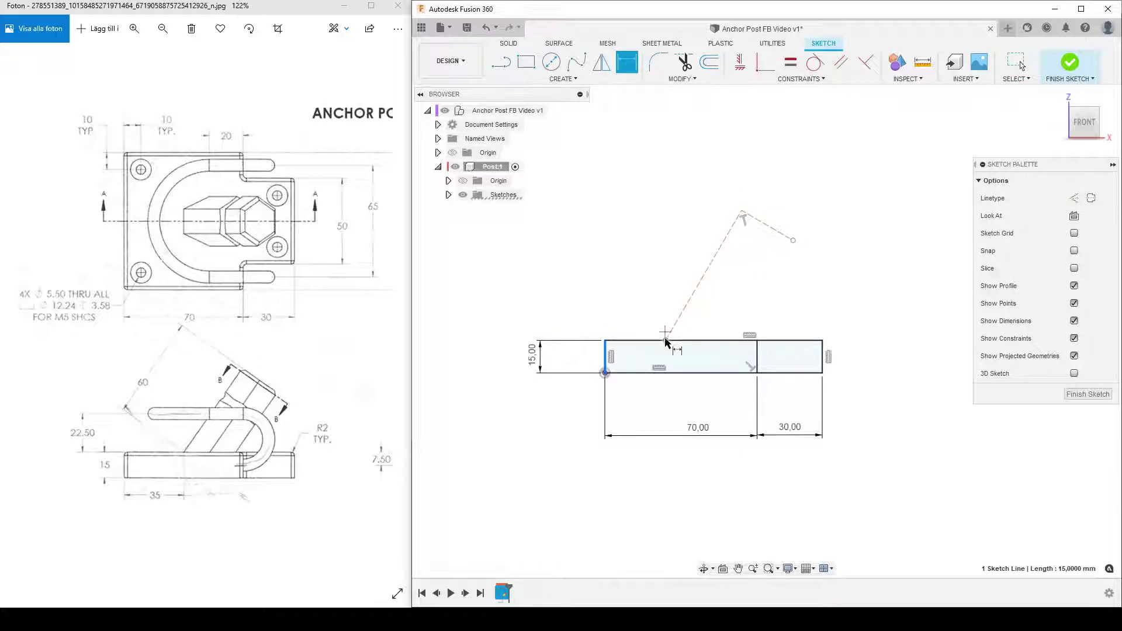
click(666, 338)
click(654, 266)
text(35)
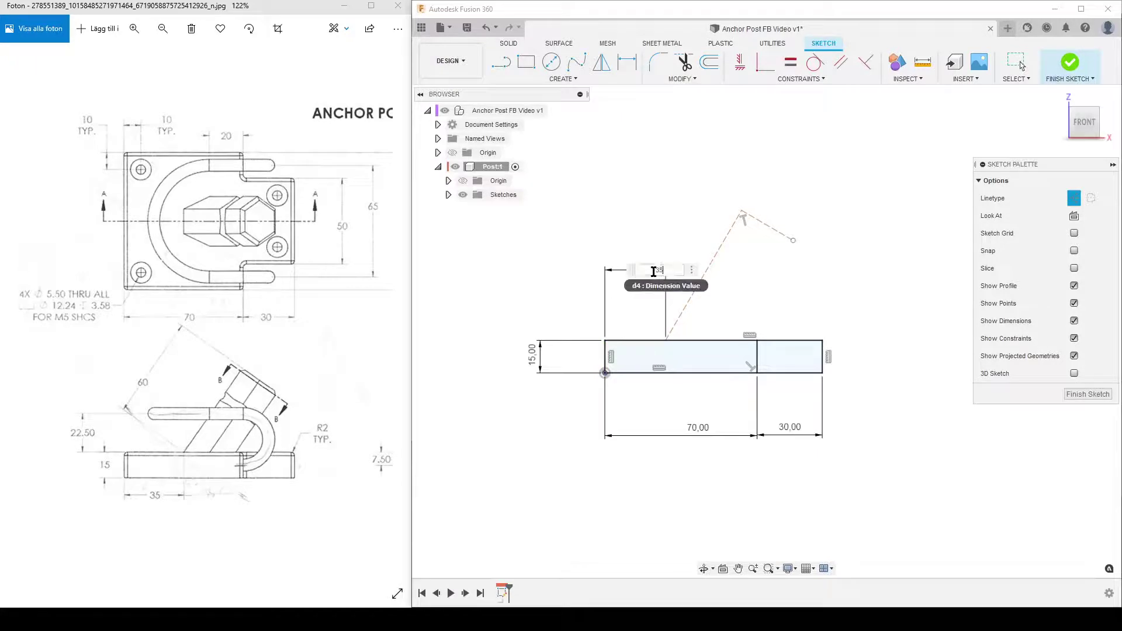
key(Return)
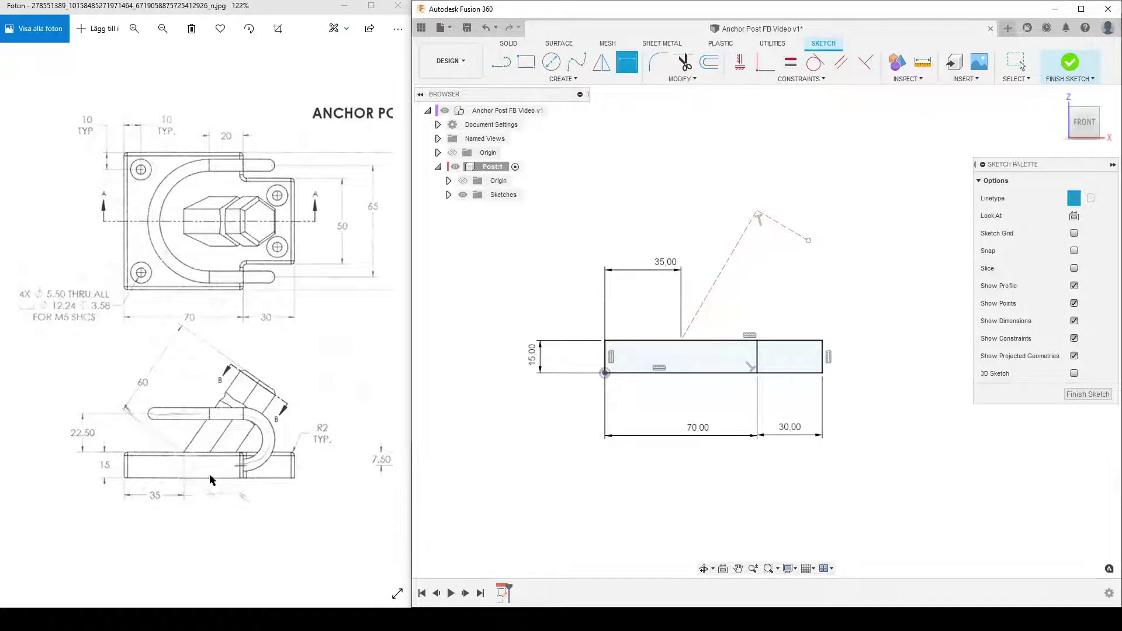
Step: Set the construction line at 55° to the base's top edge
drag(310, 361, 21, 360)
scroll(289, 242, down, 1)
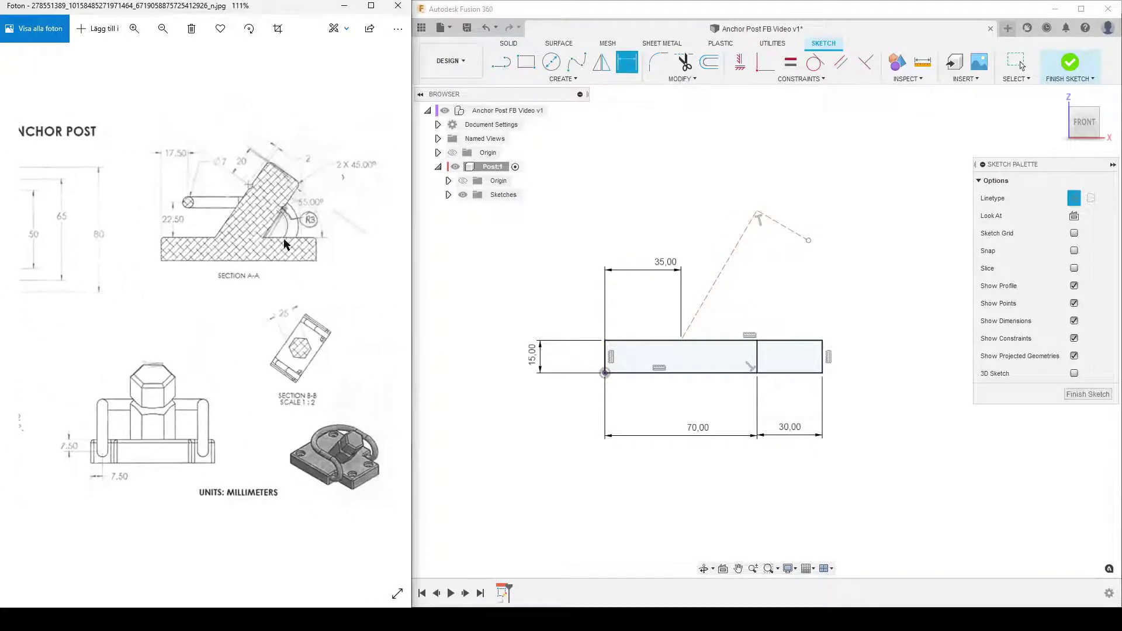
click(743, 340)
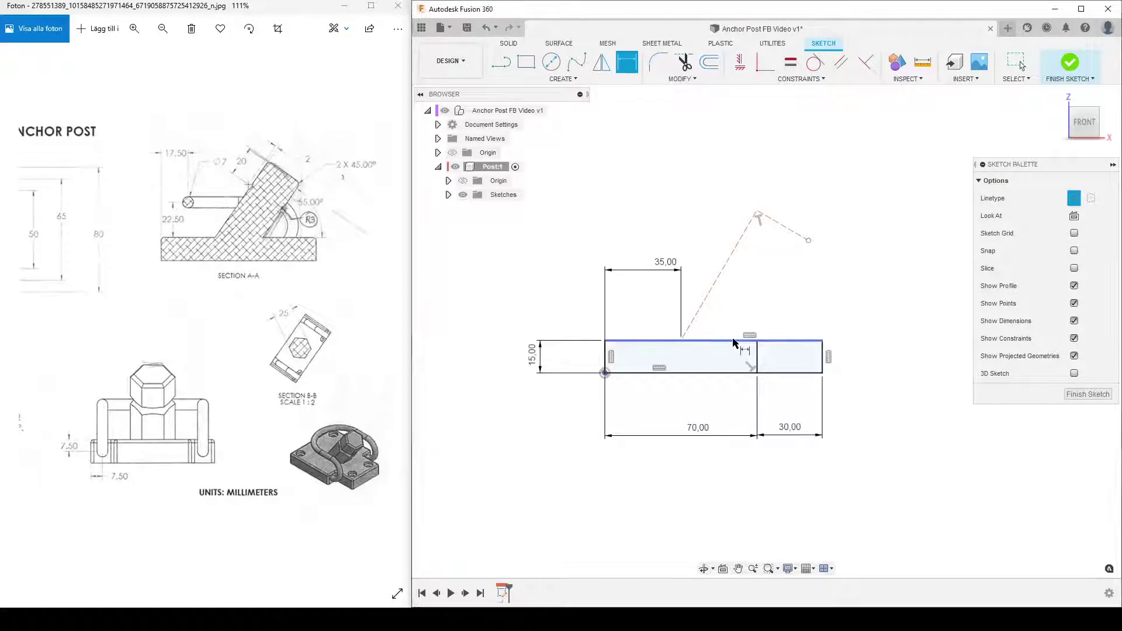
click(712, 292)
click(761, 300)
text(55)
key(Return)
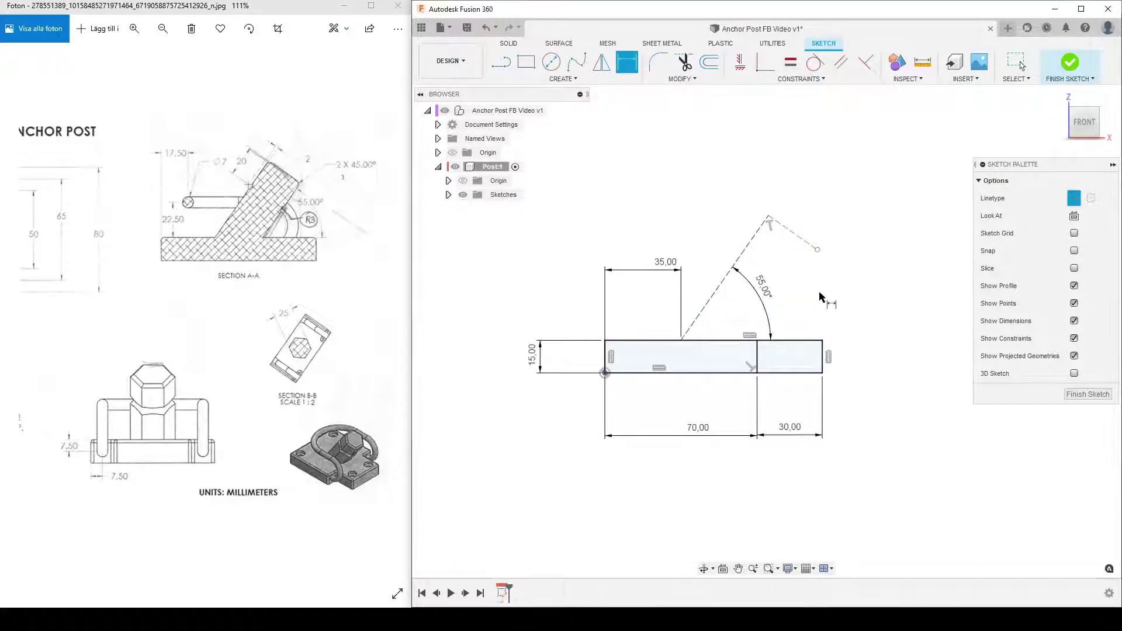
click(448, 195)
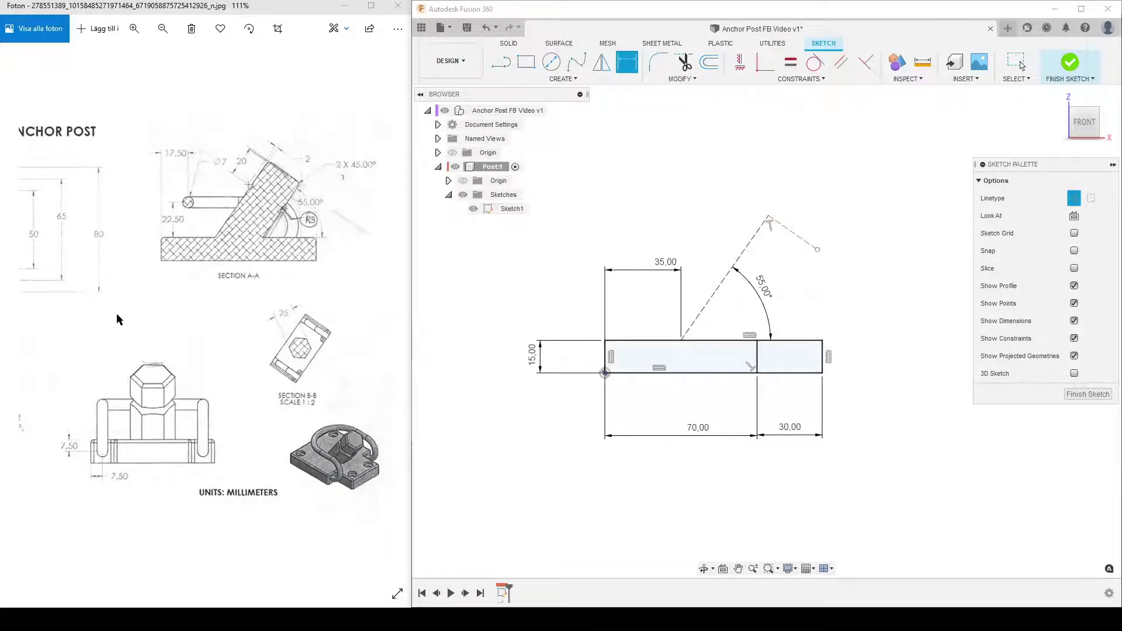
Step: Pan the drawing to check Section A-A, then return to the top view
mouse_move(117, 320)
mouse_down()
mouse_move(375, 313)
mouse_move(185, 318)
mouse_move(354, 329)
mouse_up()
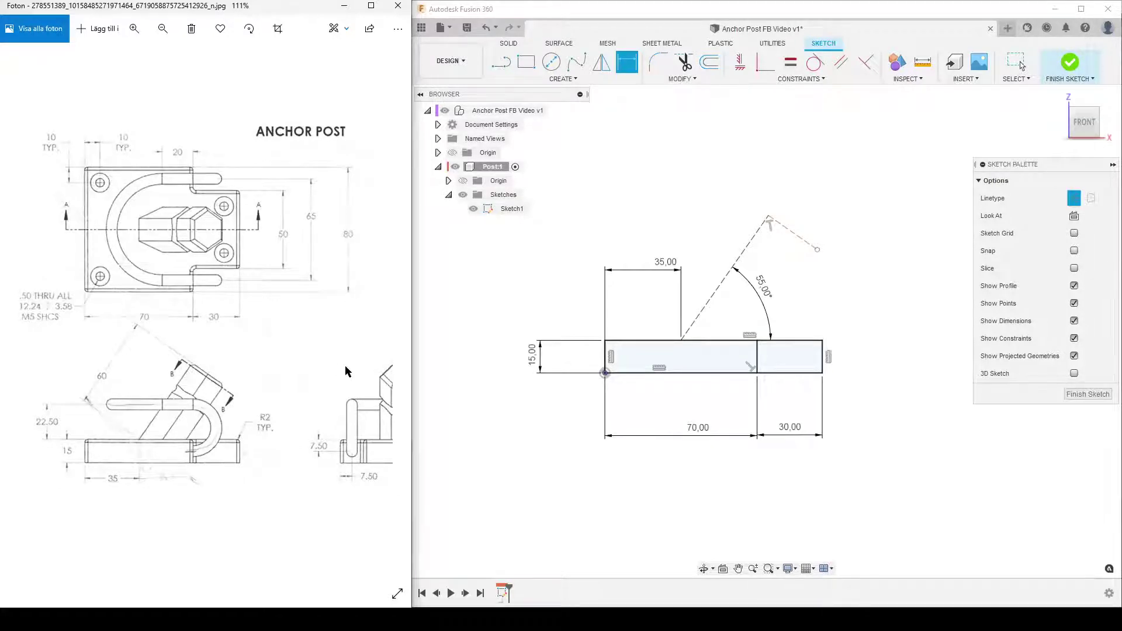
drag(346, 383, 55, 358)
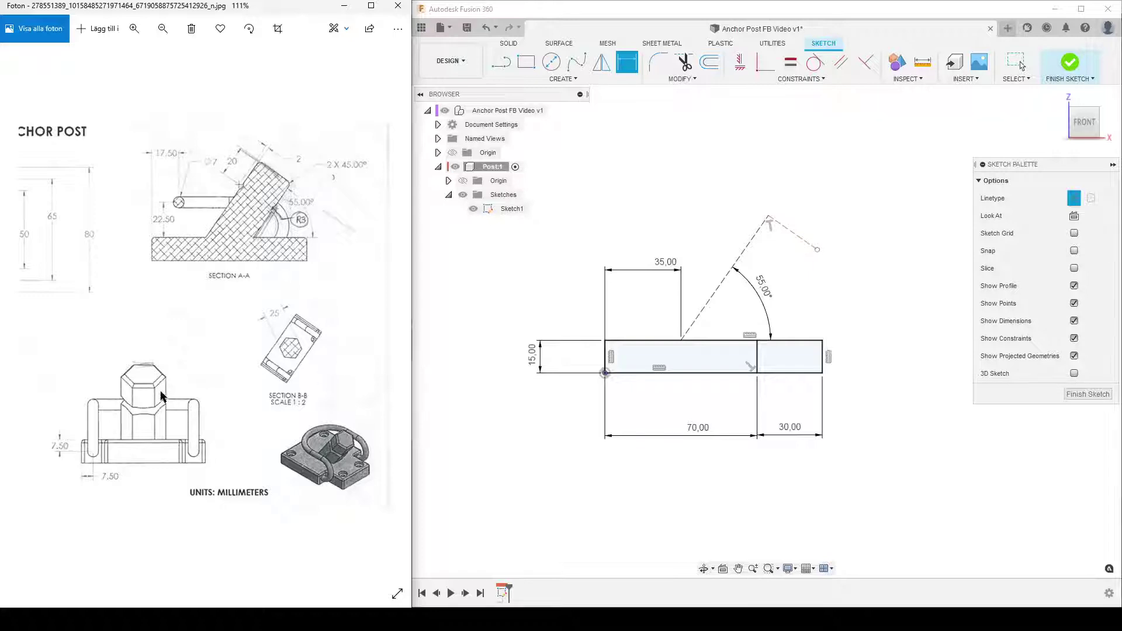
drag(106, 332, 460, 328)
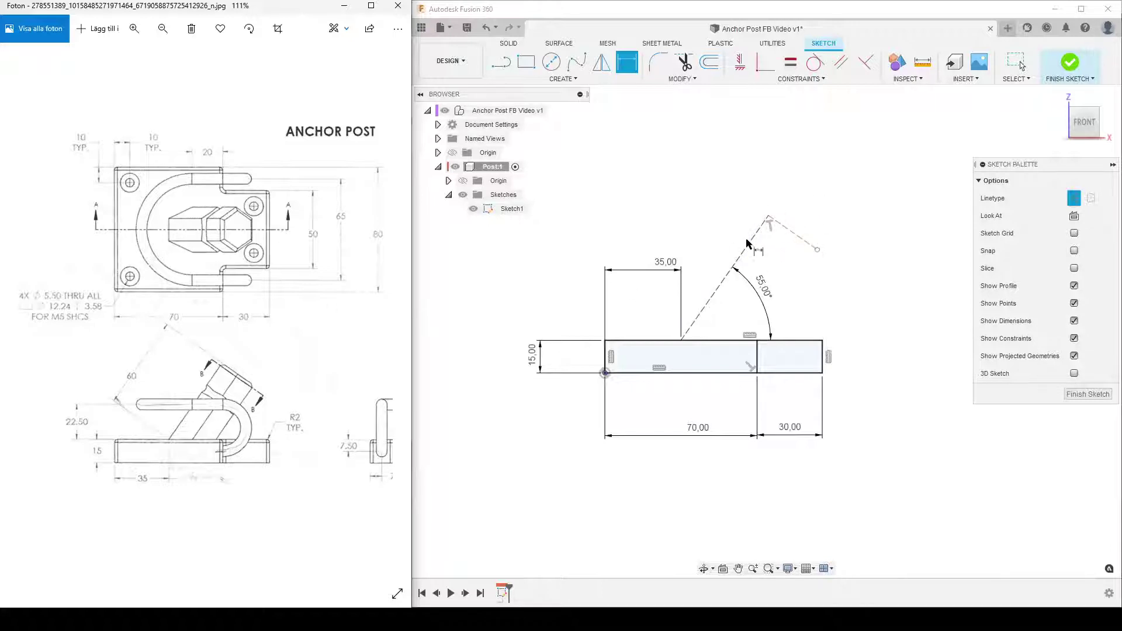
click(798, 236)
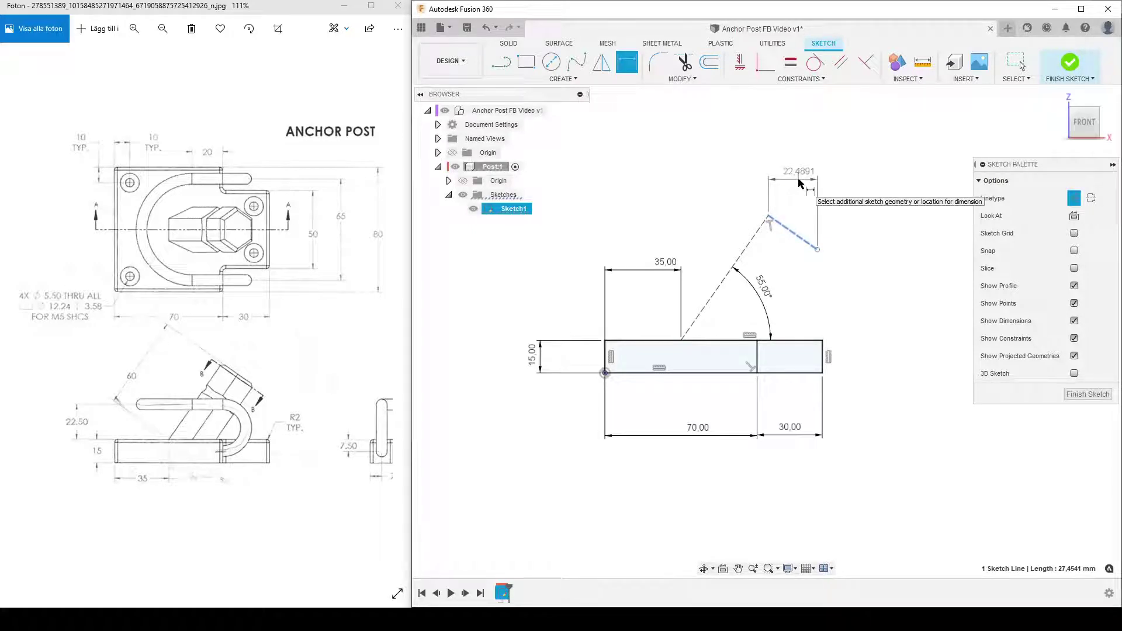
Step: Give the short construction segment an aligned 25 dimension
right_click(801, 183)
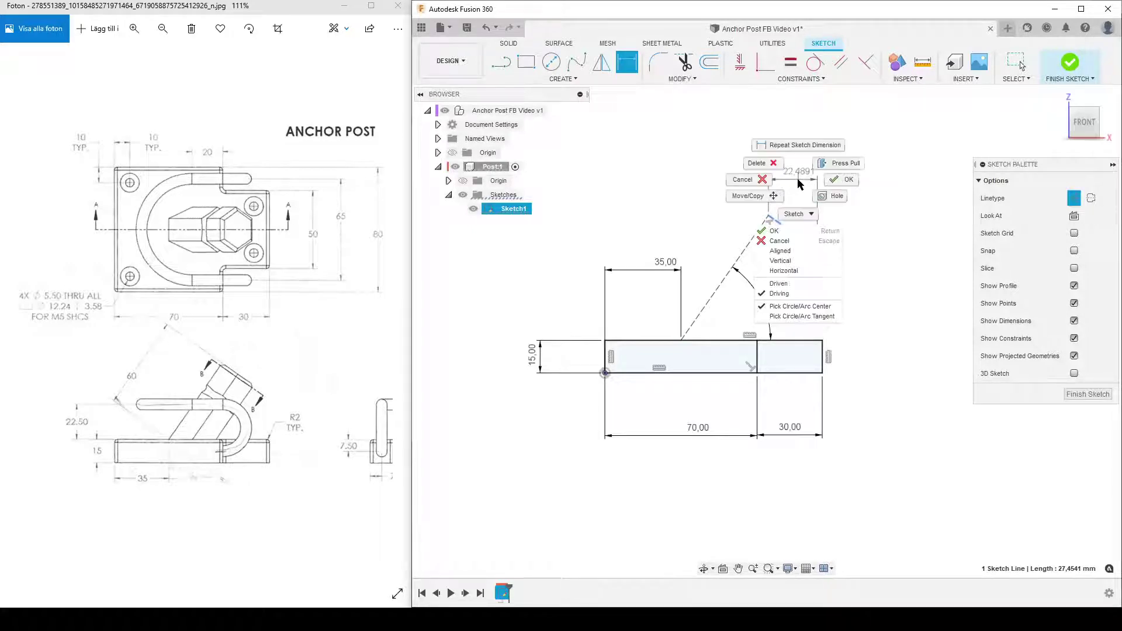
click(780, 251)
click(841, 179)
text(25)
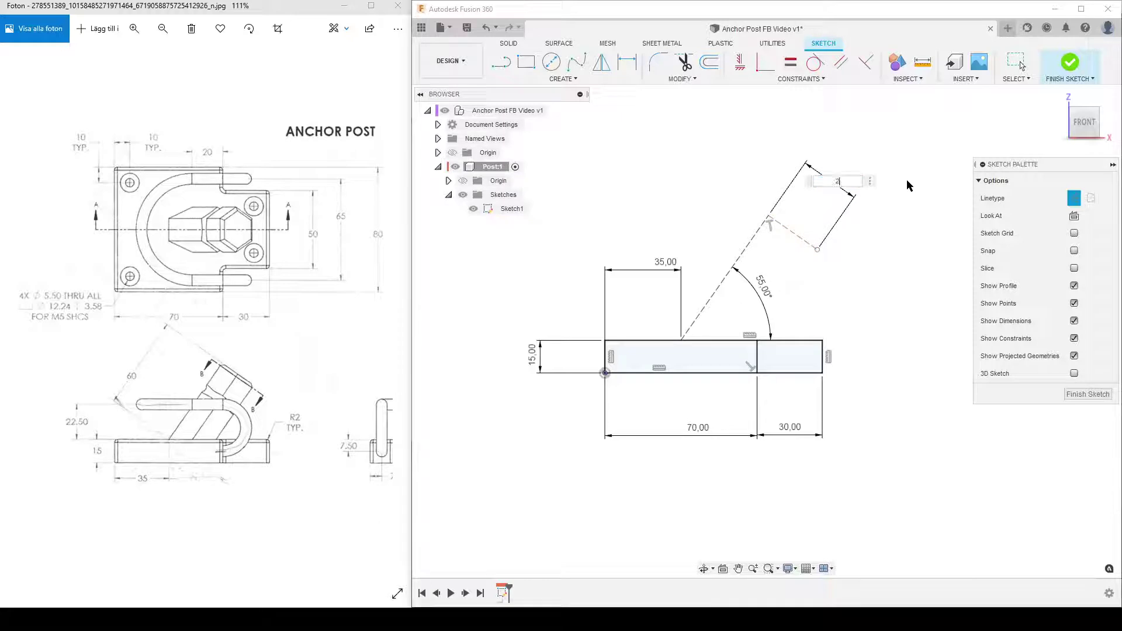
key(Return)
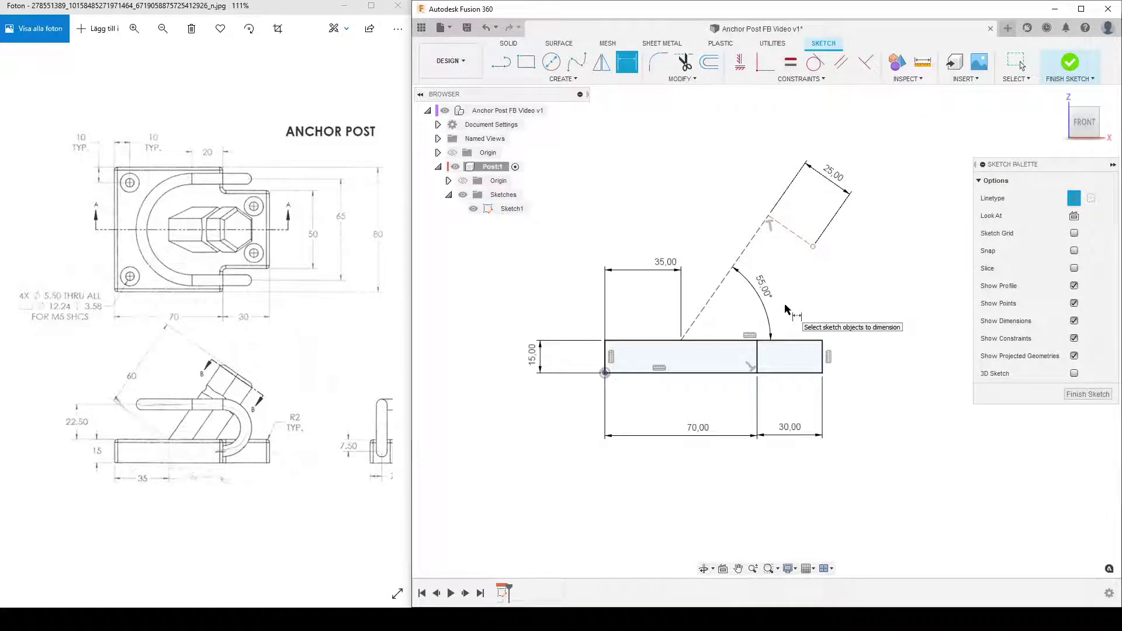
Step: Dimension the long angled construction line to 60 with an aligned dimension
click(747, 250)
click(735, 243)
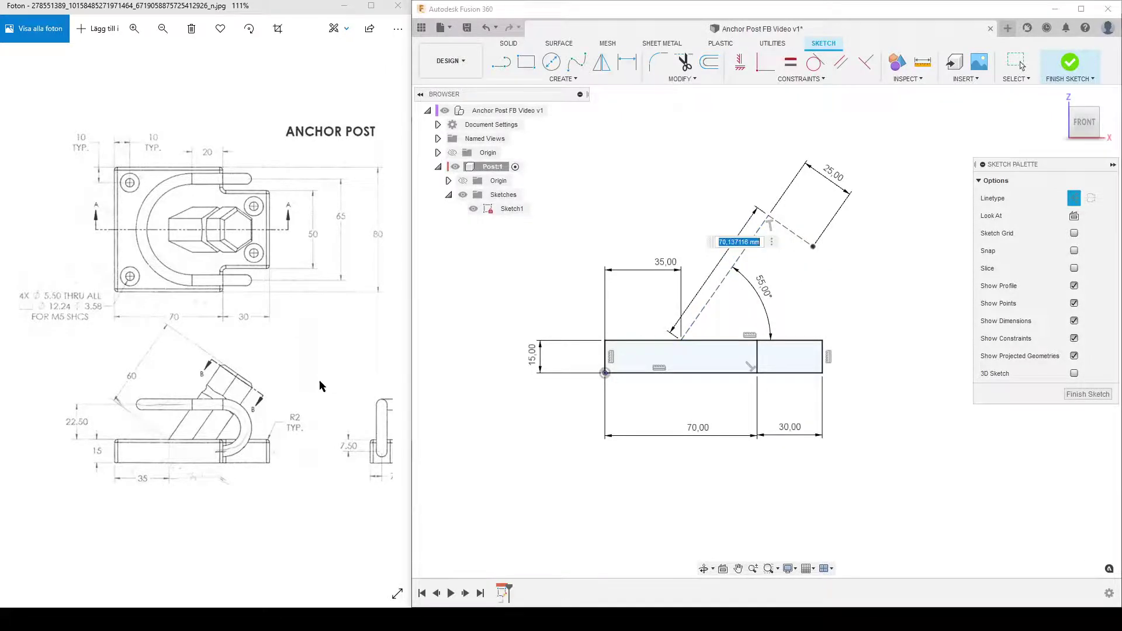
drag(321, 358, 290, 347)
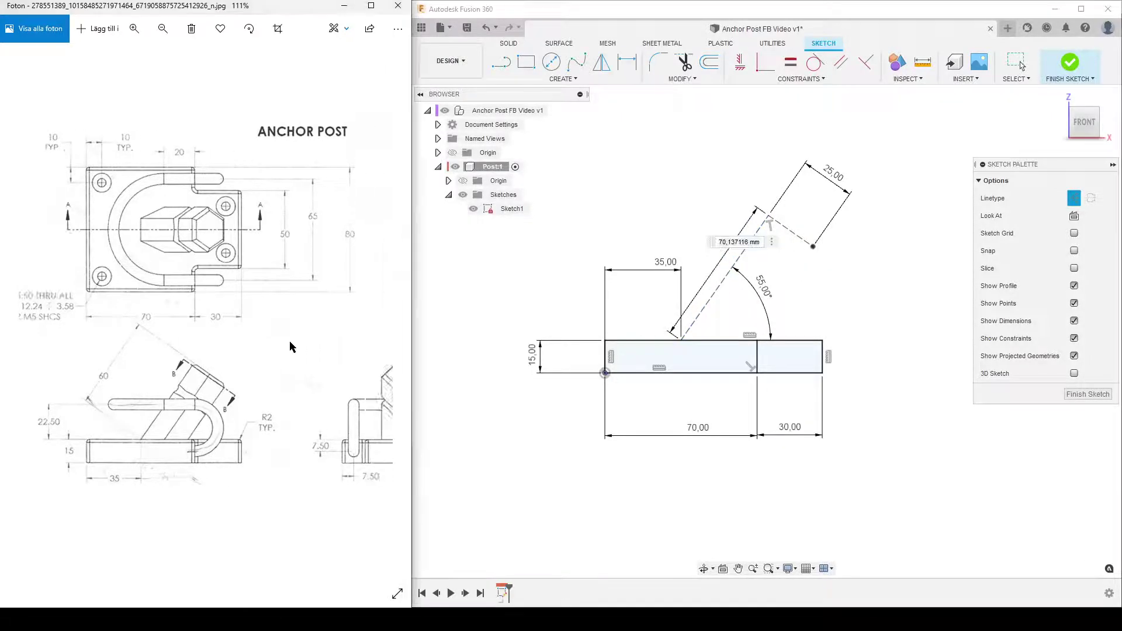
double_click(754, 242)
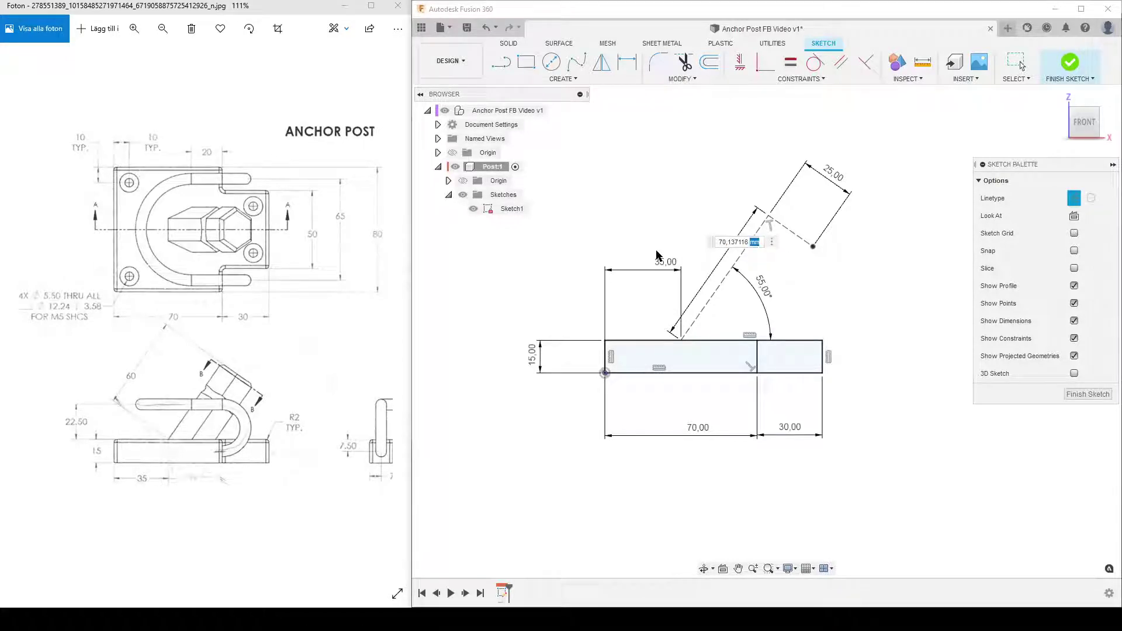
key(BackSpace)
key(BackSpace)
key(BackSpace)
key(BackSpace)
key(BackSpace)
key(BackSpace)
key(BackSpace)
text(60)
key(Return)
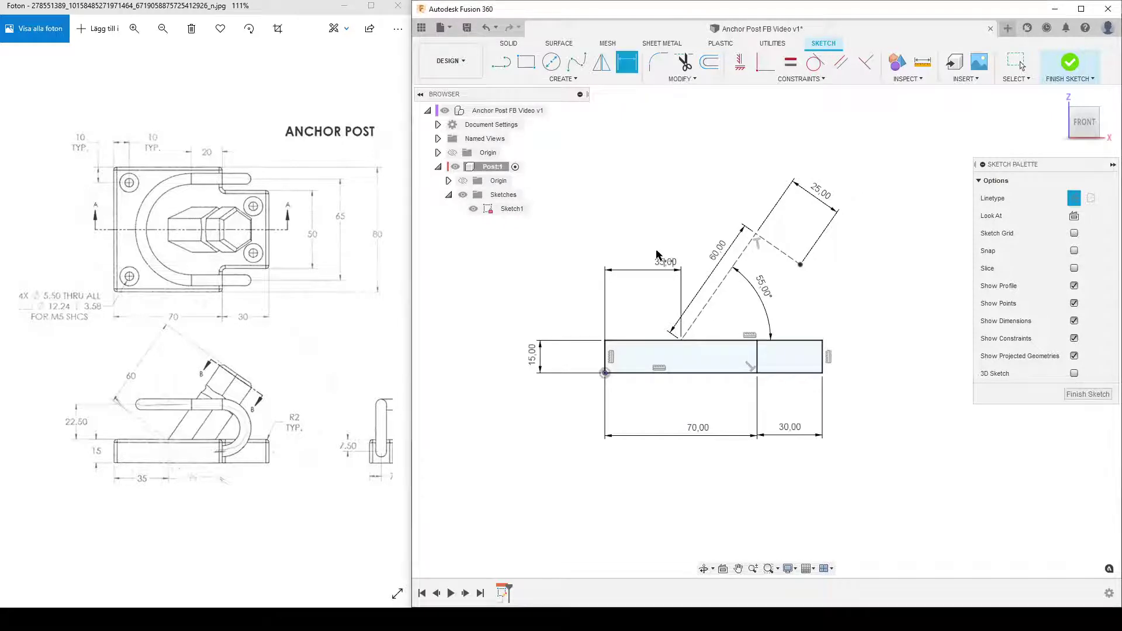
key(d)
click(1099, 396)
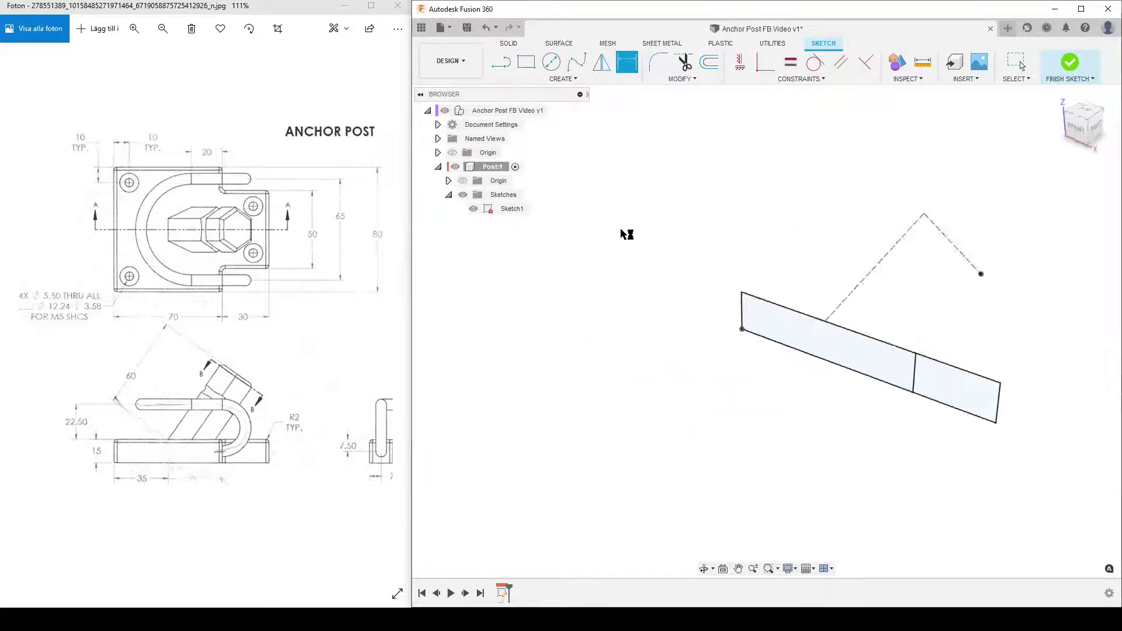
Step: Extrude the larger profile symmetrically, 50 mm whole length, into a solid block
click(526, 62)
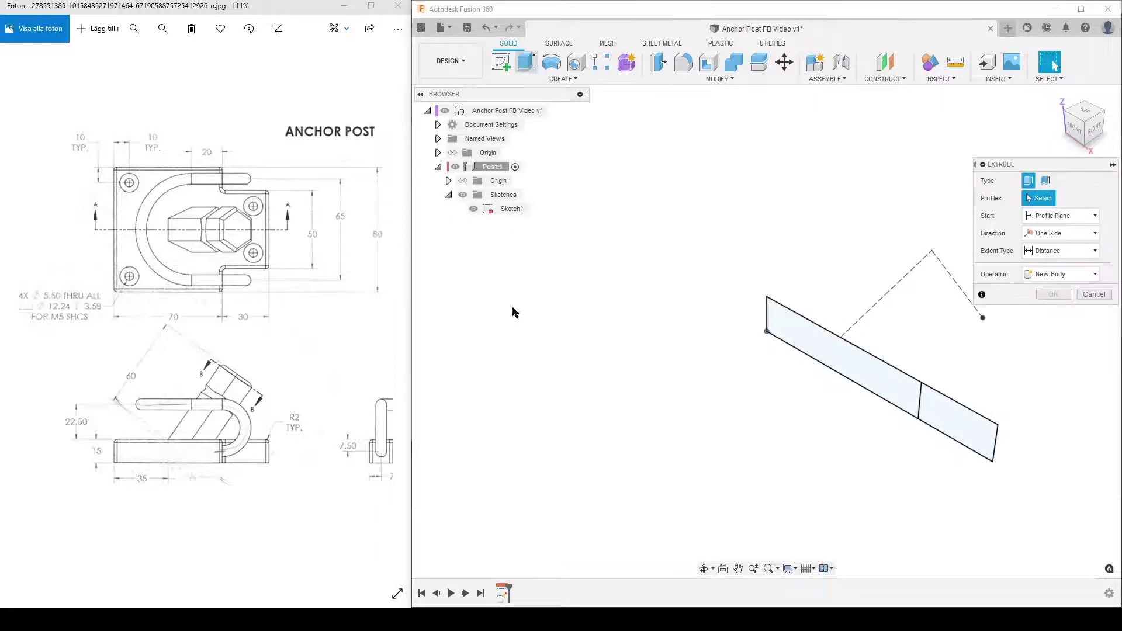
click(874, 367)
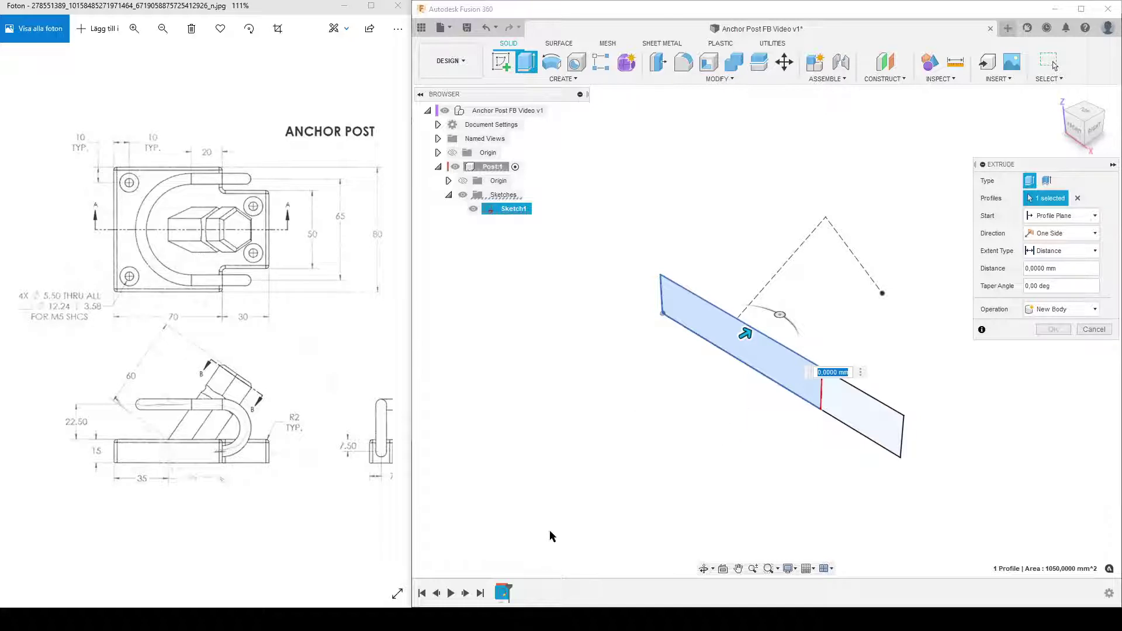
click(1063, 234)
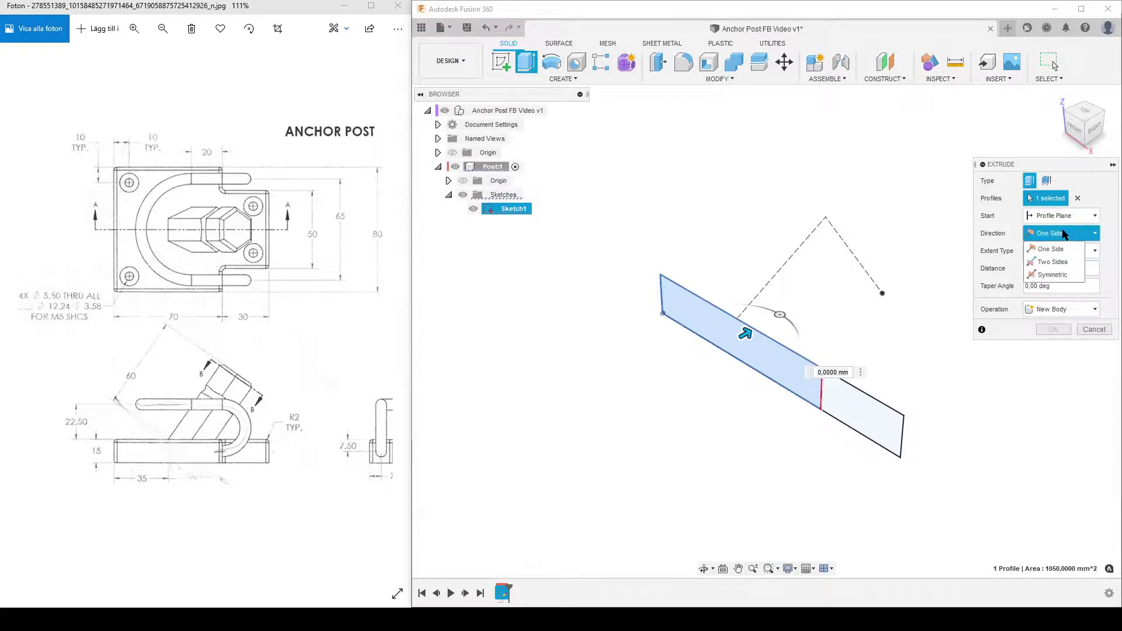
click(1051, 275)
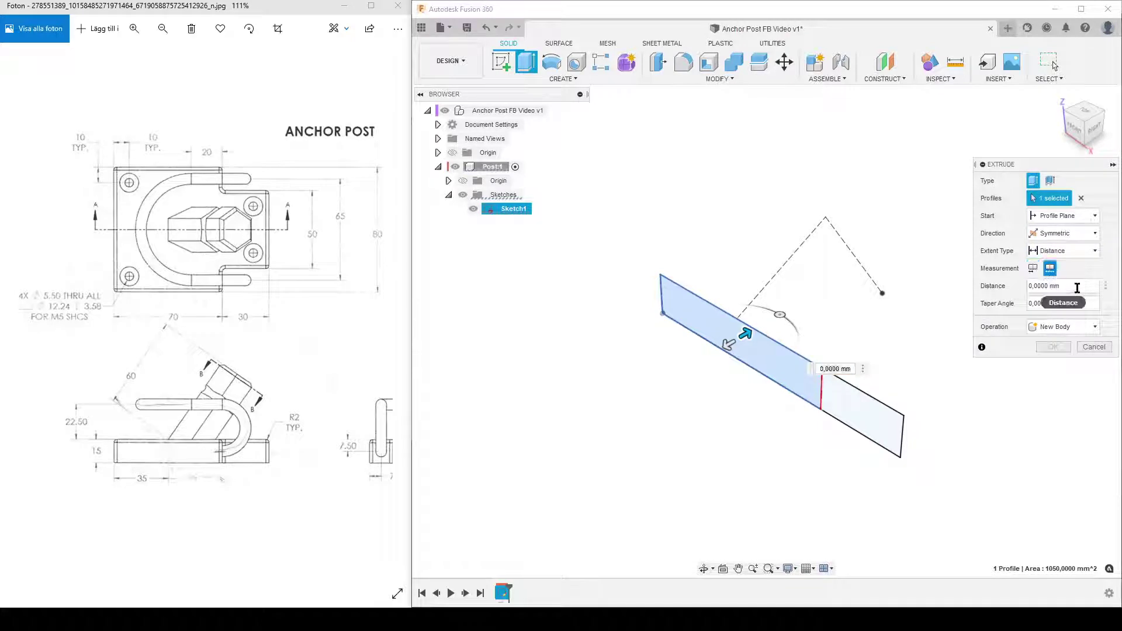
click(1049, 267)
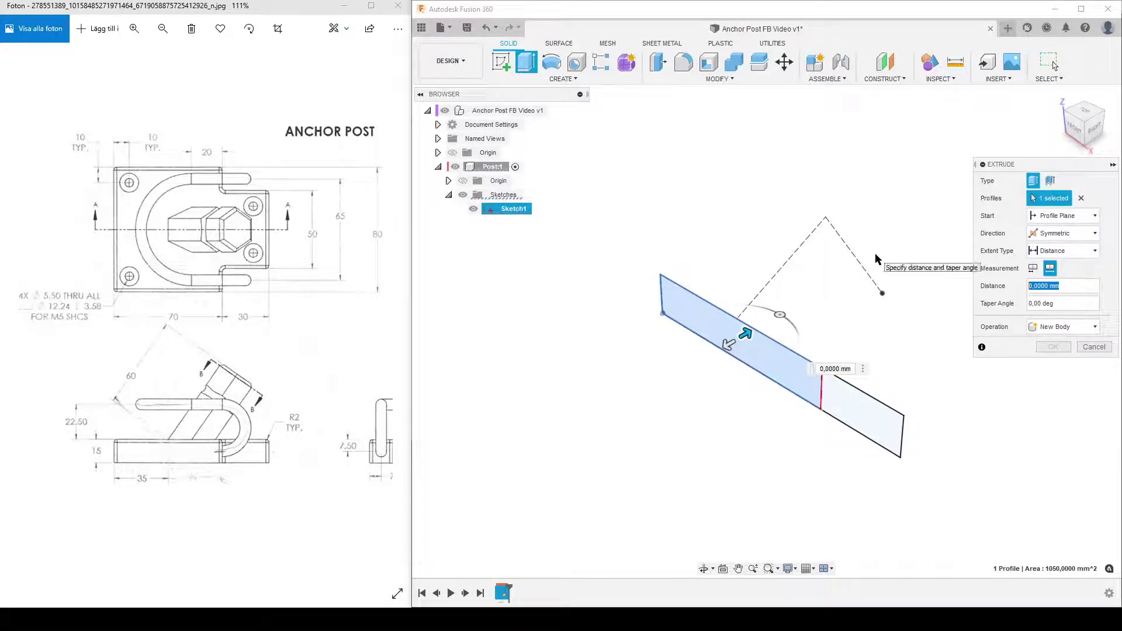
text(50)
key(Return)
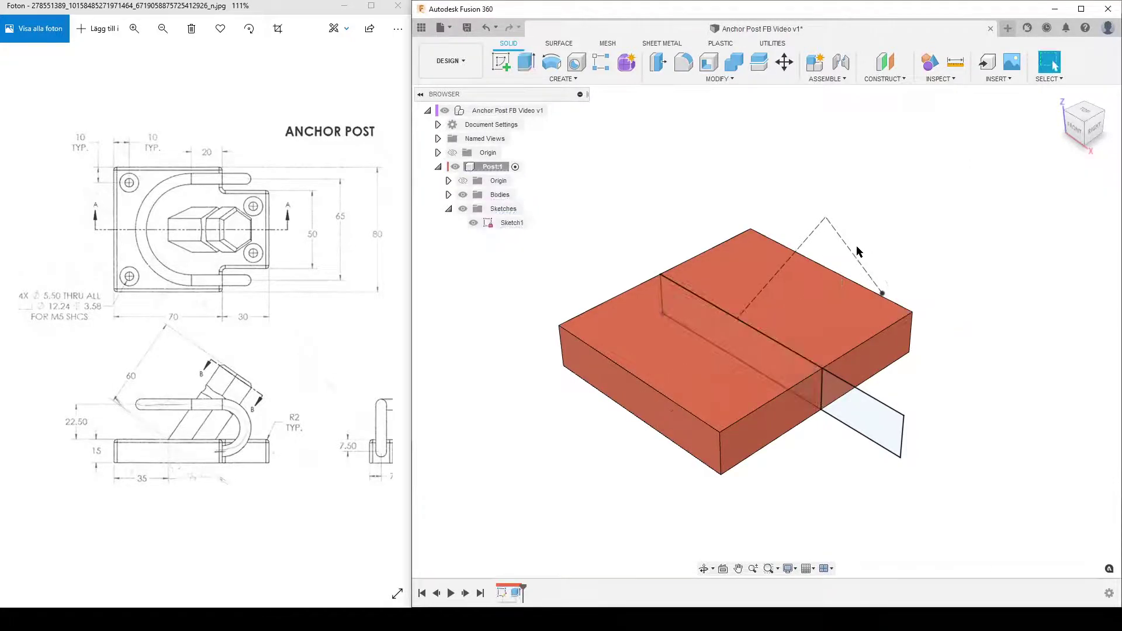
key(e)
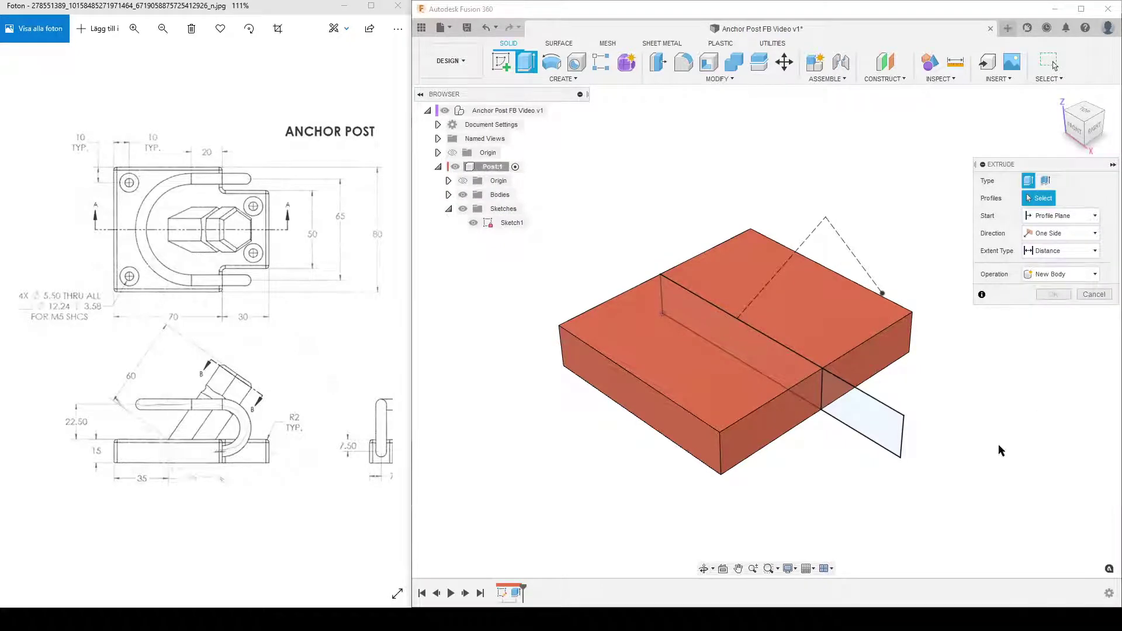
Step: Extrude the smaller profile symmetrically 50 mm and hide Sketch1
click(879, 429)
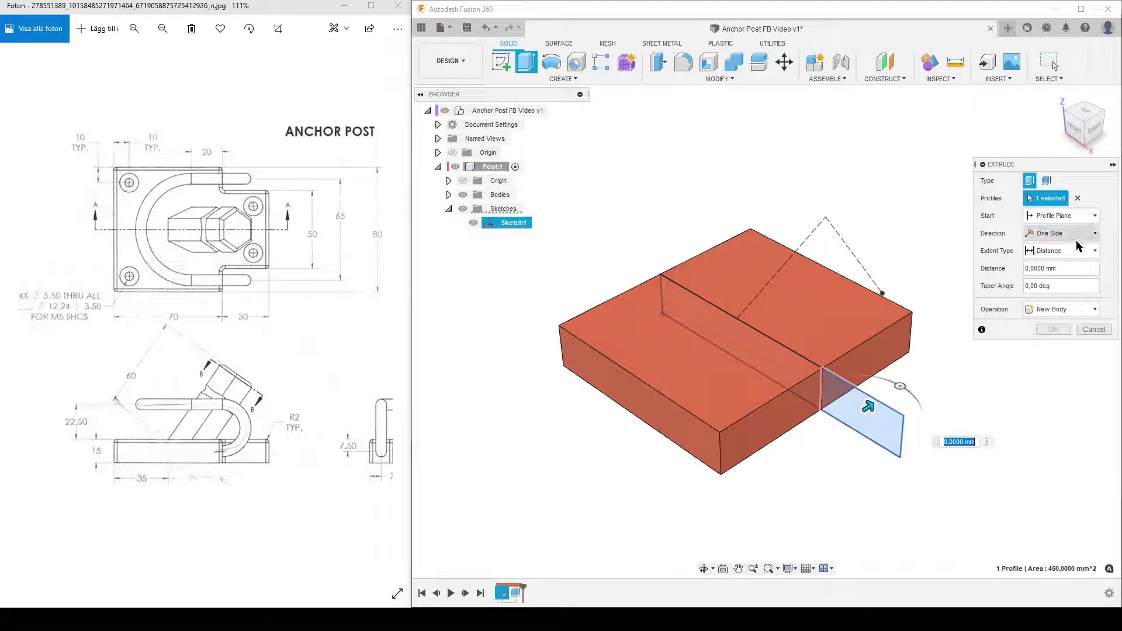
click(1063, 275)
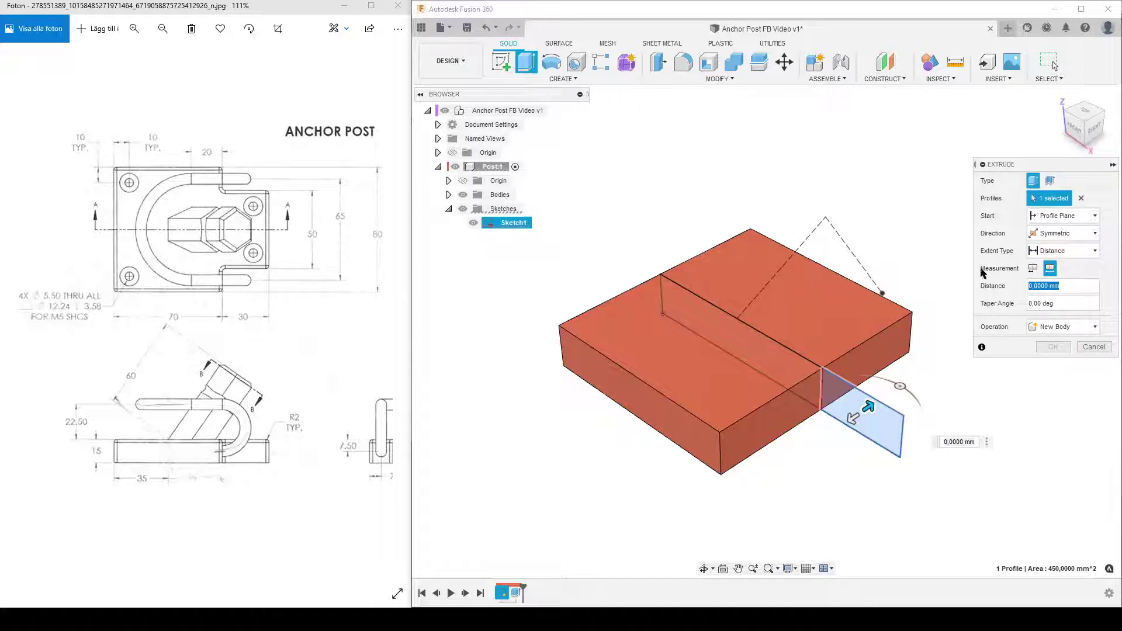
text(50)
key(Return)
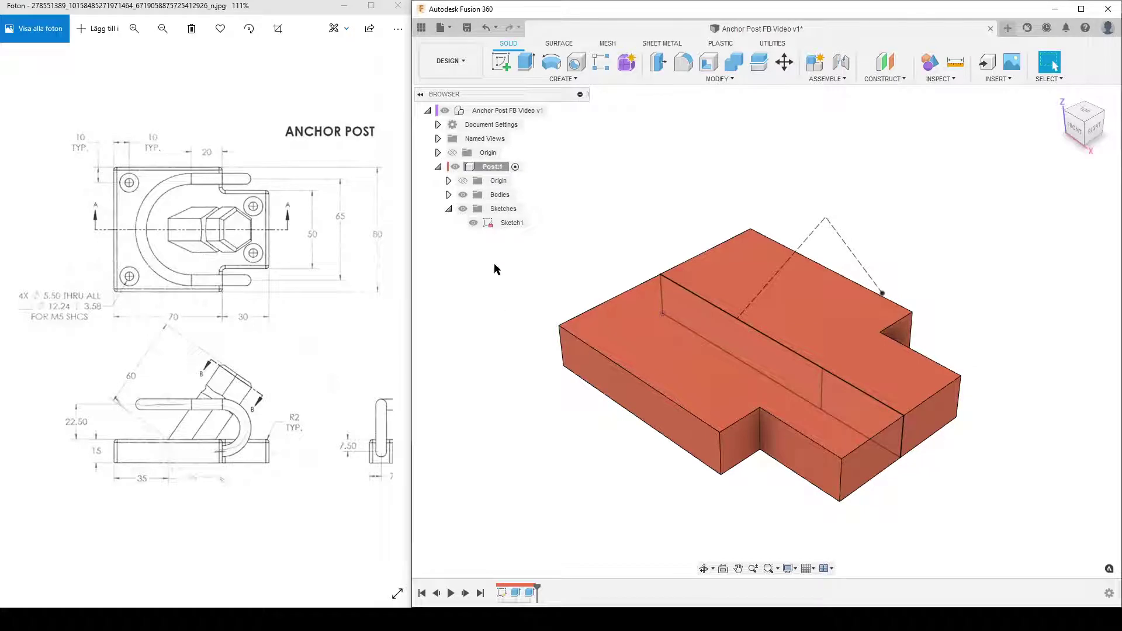
click(448, 194)
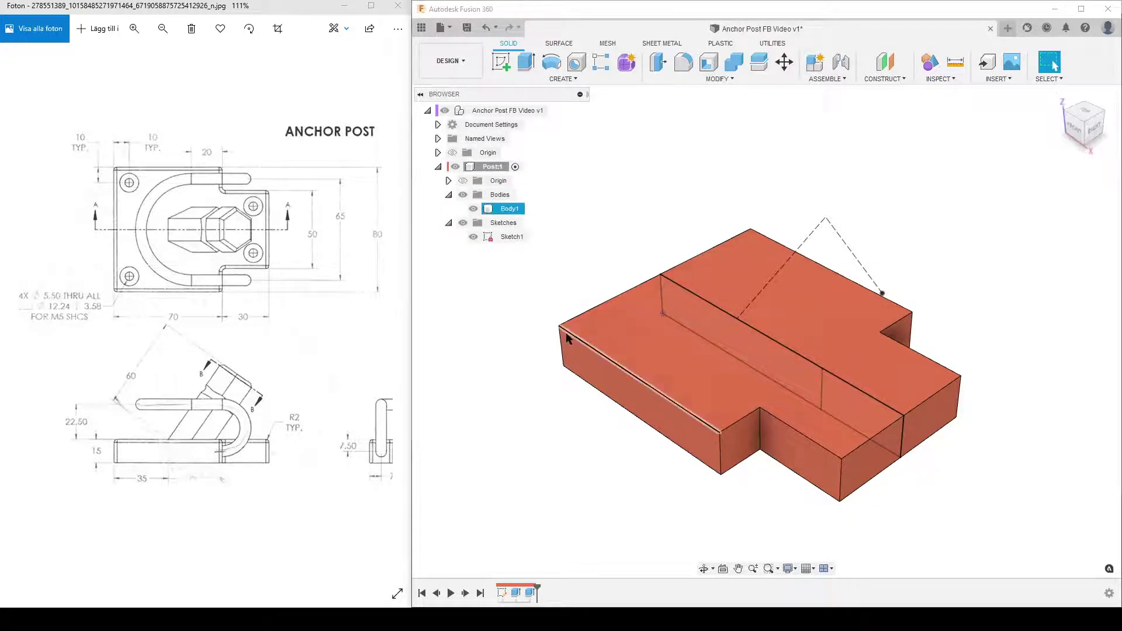
click(474, 237)
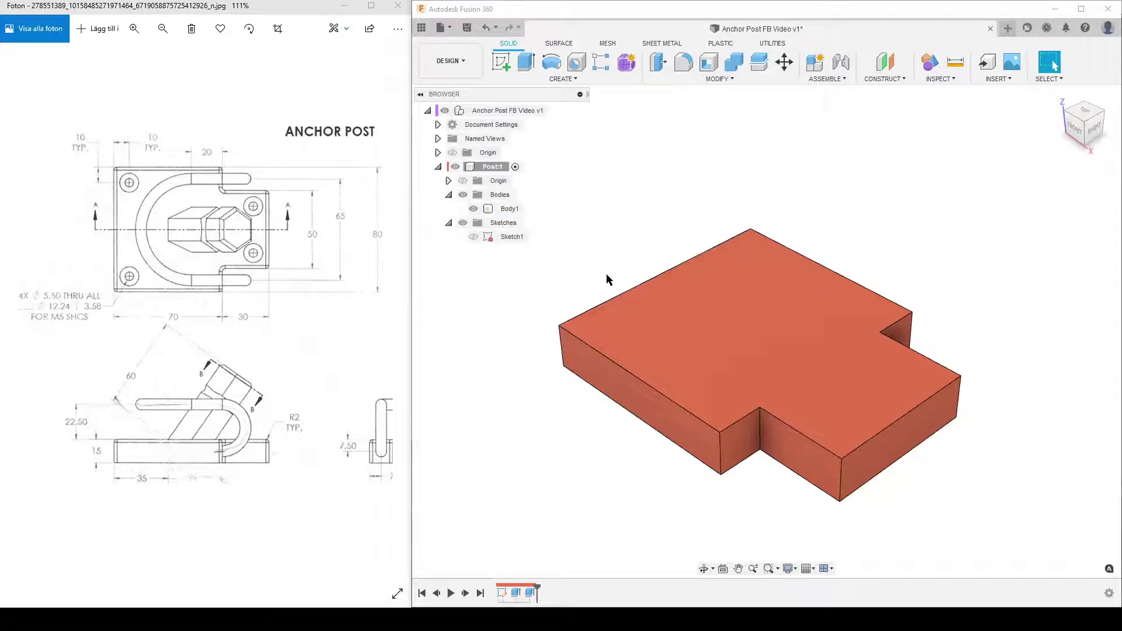
shift+middle_drag(606, 280, 666, 317)
Step: Place a counterbored hole on the plate's top face with All extents and a flat drill point
click(575, 67)
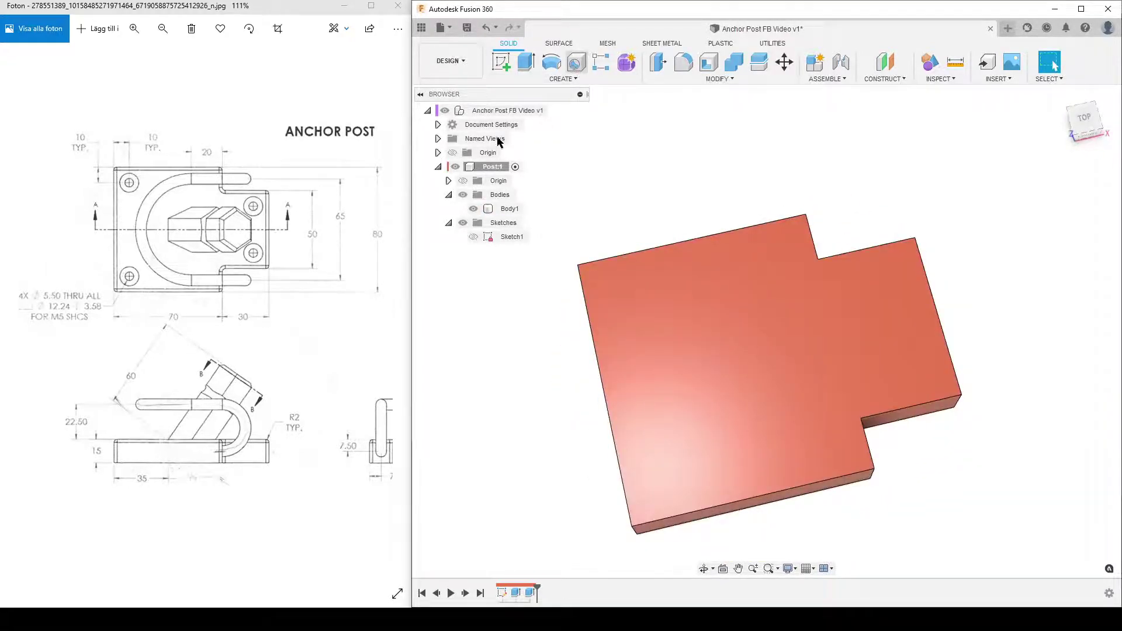
click(614, 287)
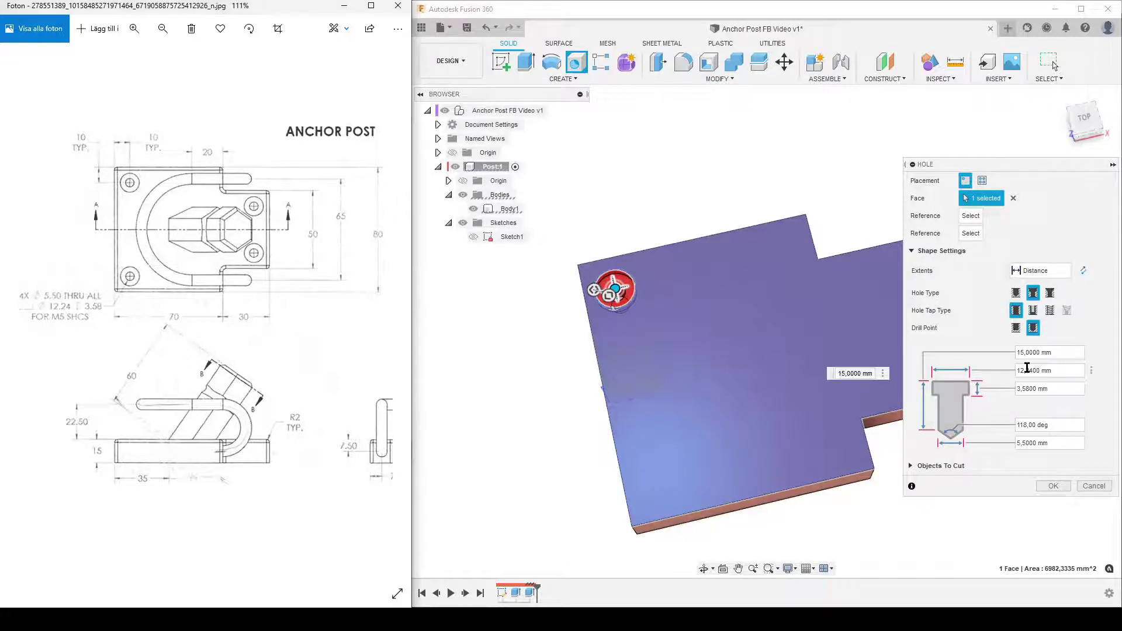
click(1058, 276)
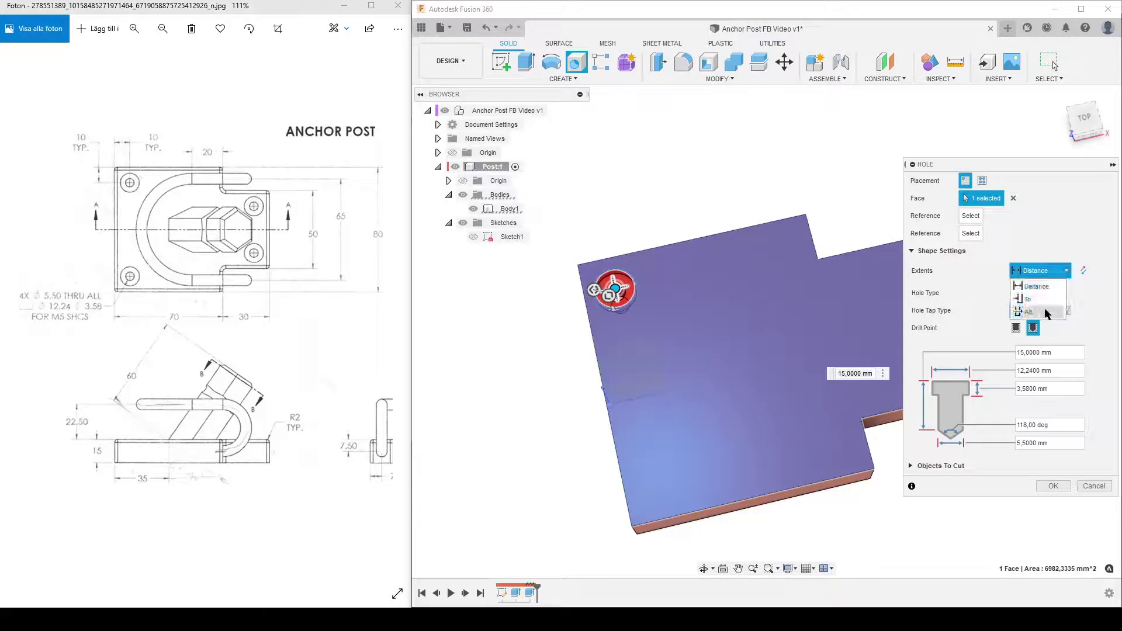
click(1040, 309)
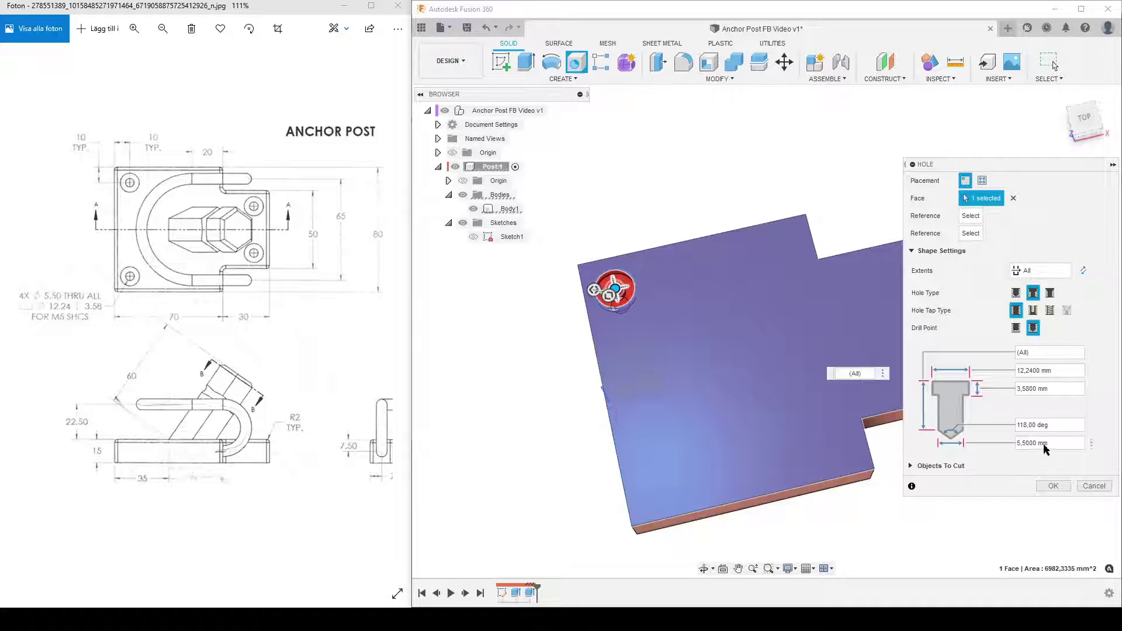
click(1016, 327)
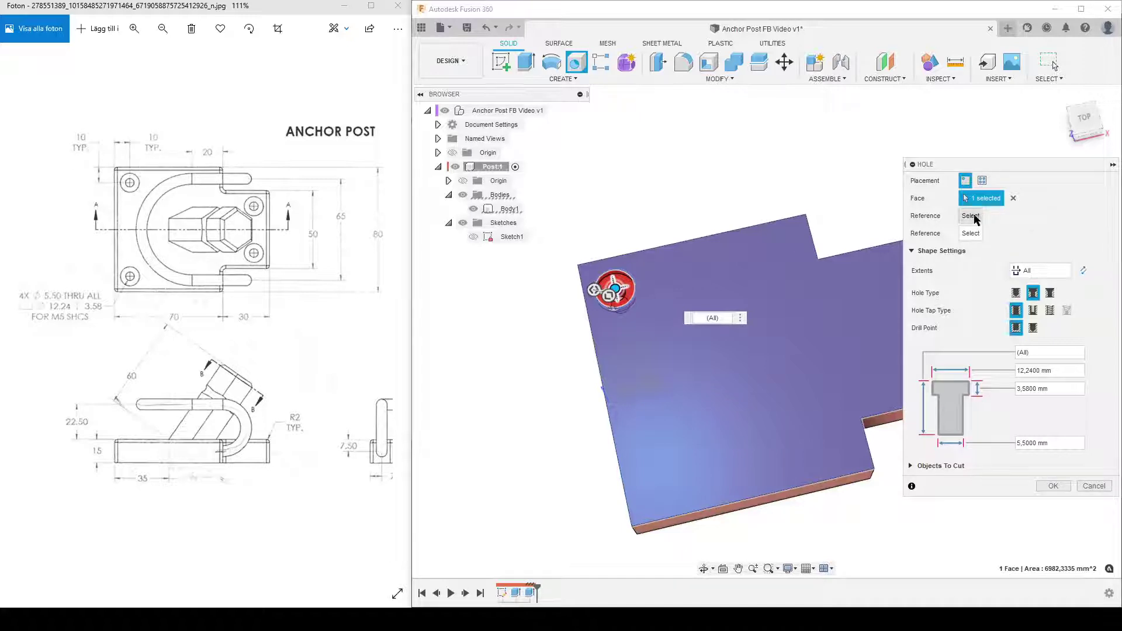
Step: Position the hole 10 mm from the top and left edges and create it
click(606, 257)
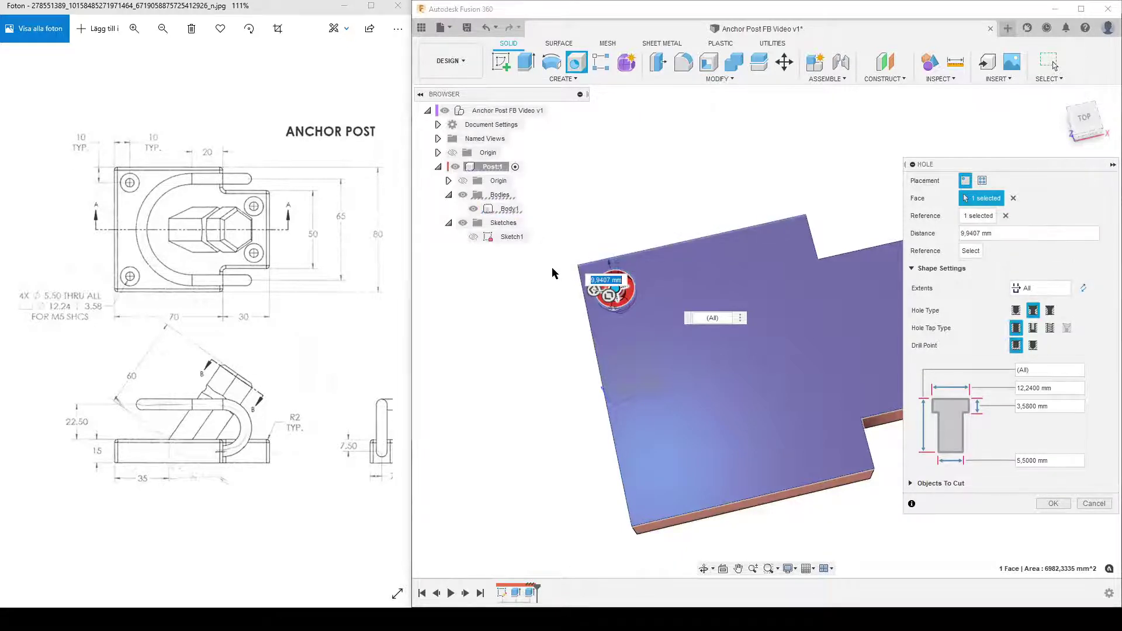
text(10)
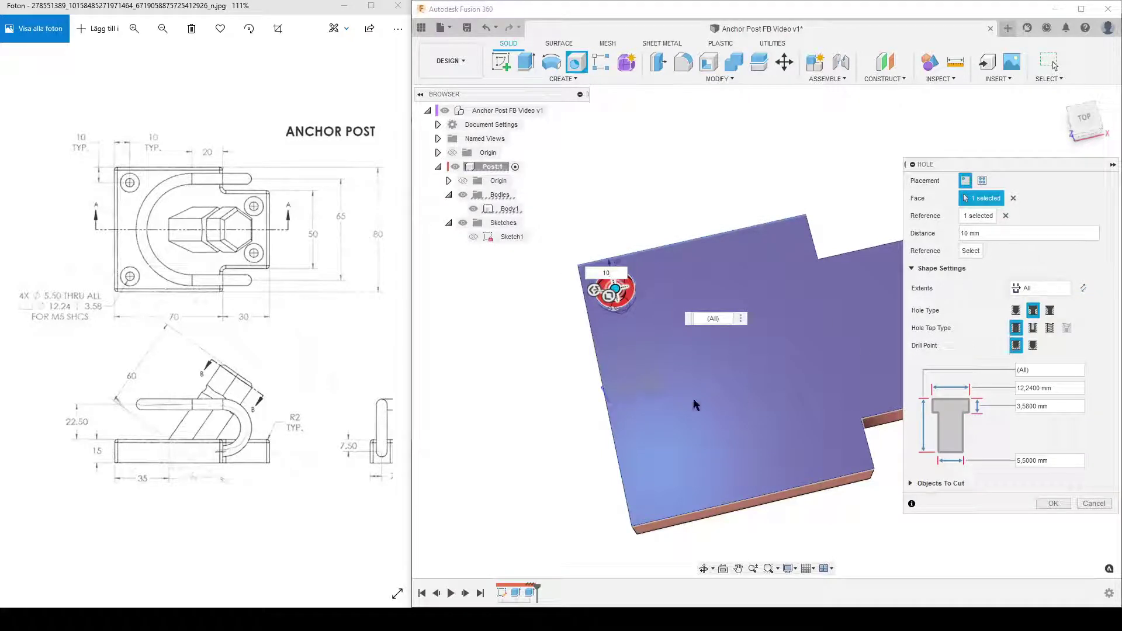
click(586, 314)
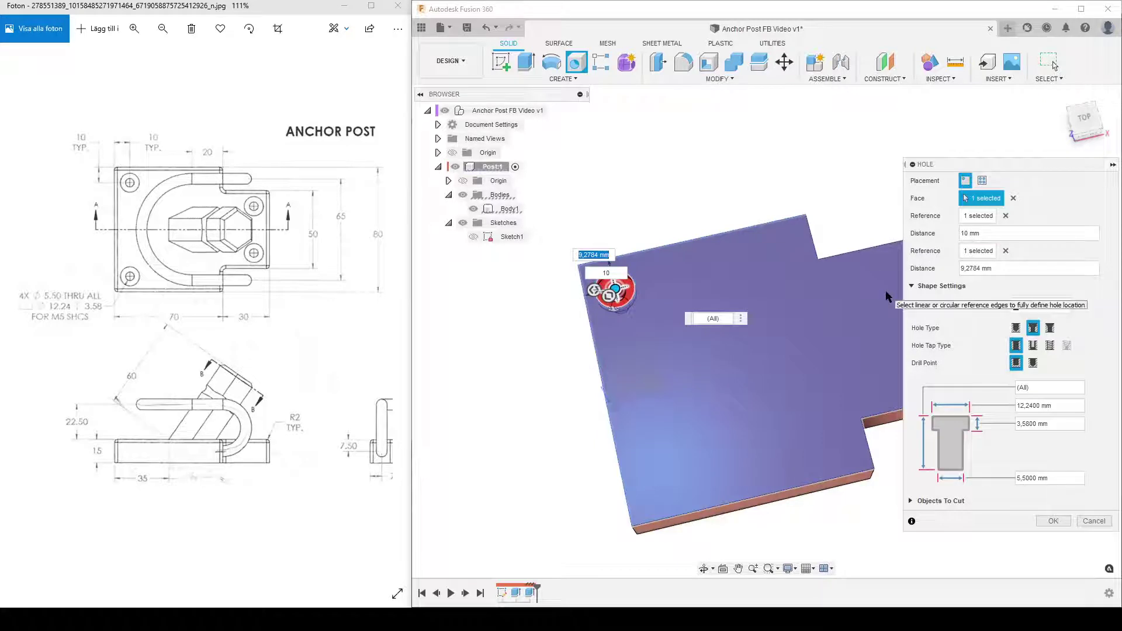
text(10)
key(Tab)
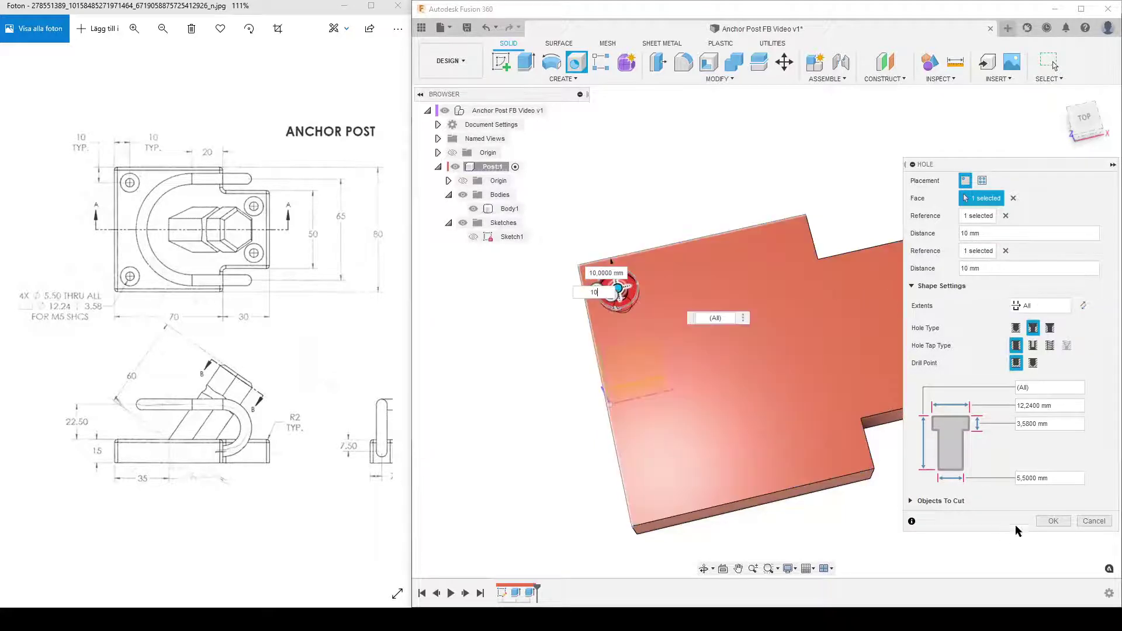
click(1041, 519)
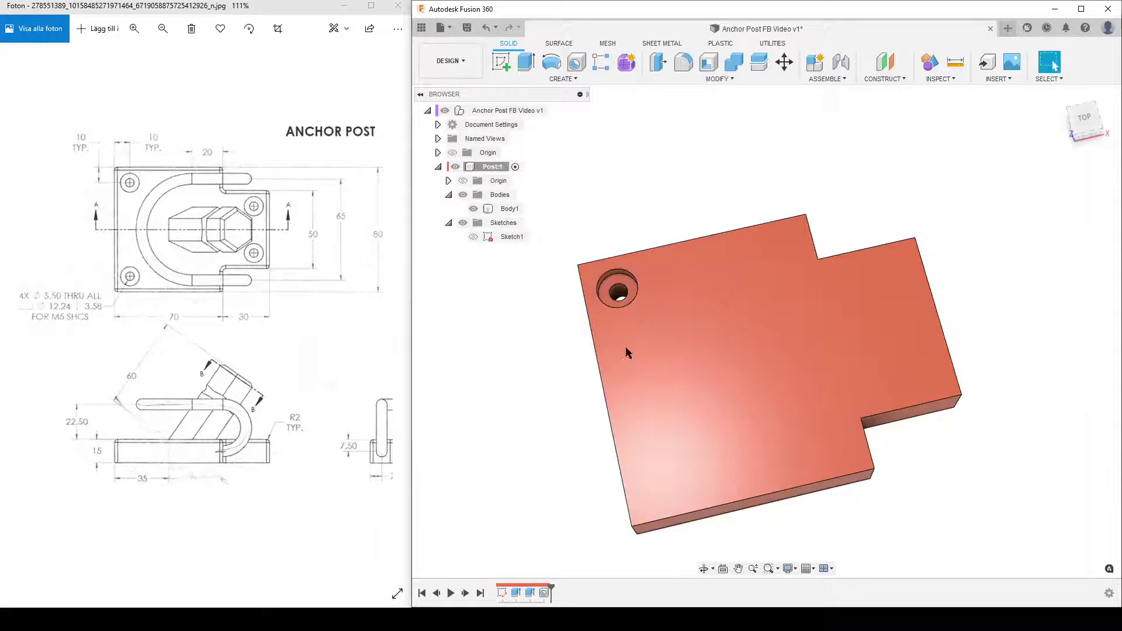
Step: Place a second hole on the top face, 10 mm from the top edge
click(576, 61)
scroll(829, 336, up, 5)
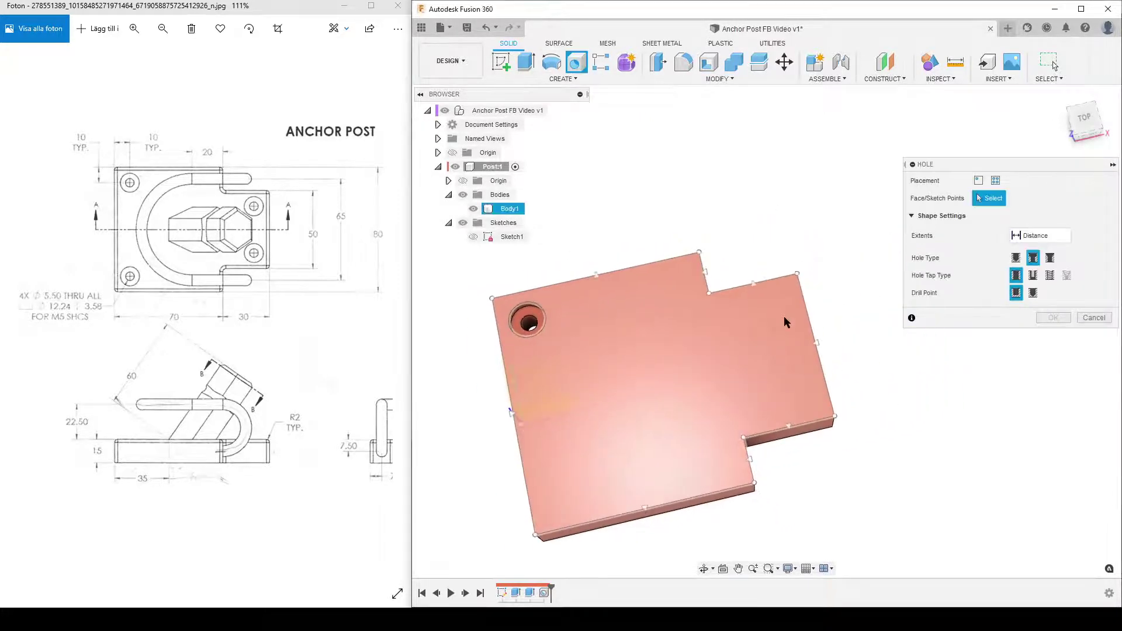
click(787, 303)
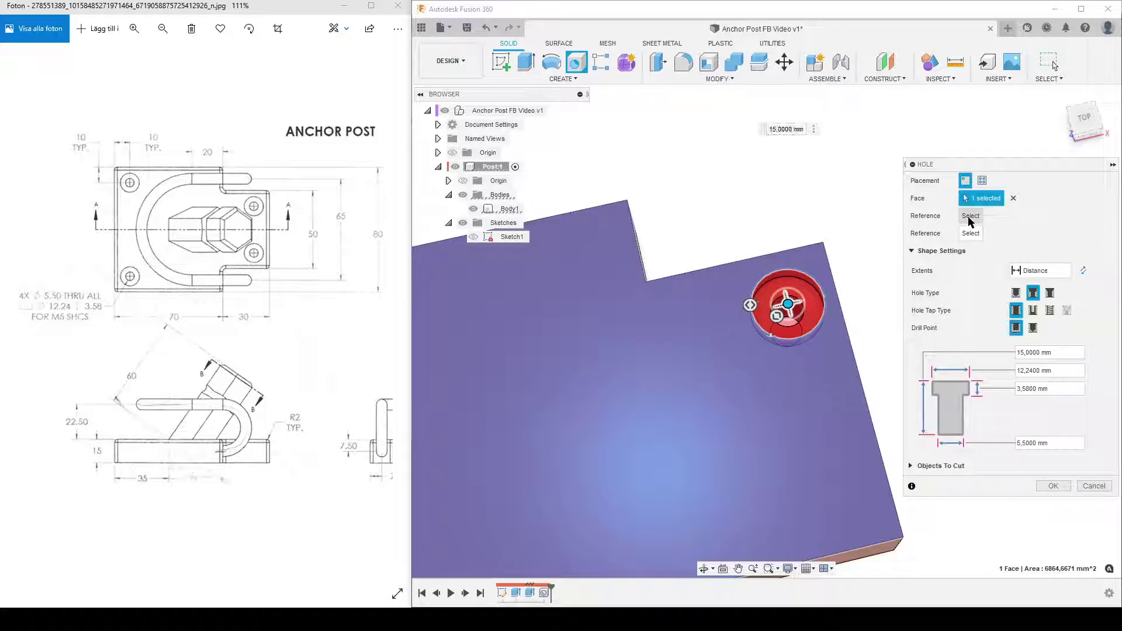
click(769, 261)
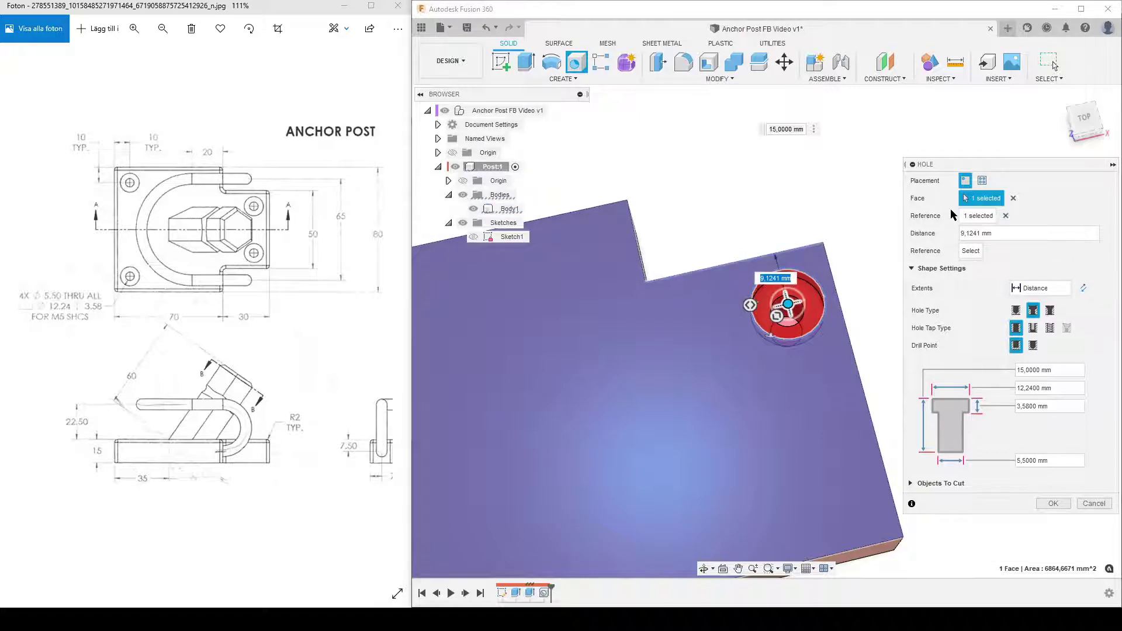
text(10)
key(Return)
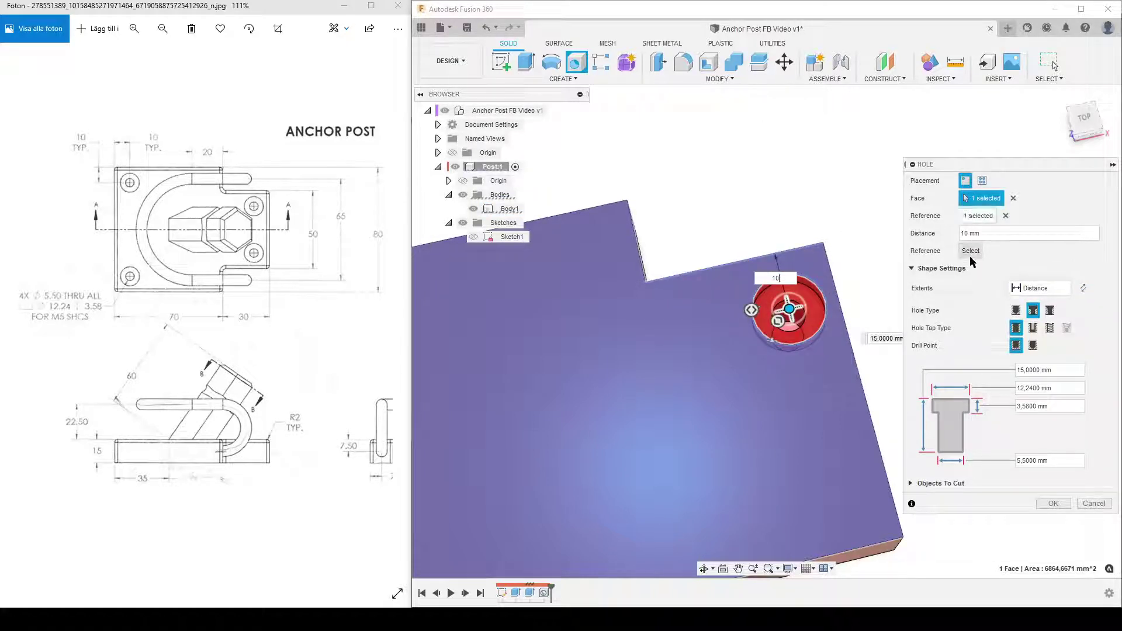
Step: Set it 10 mm from the right edge, create the hole, and clear the selection
click(831, 272)
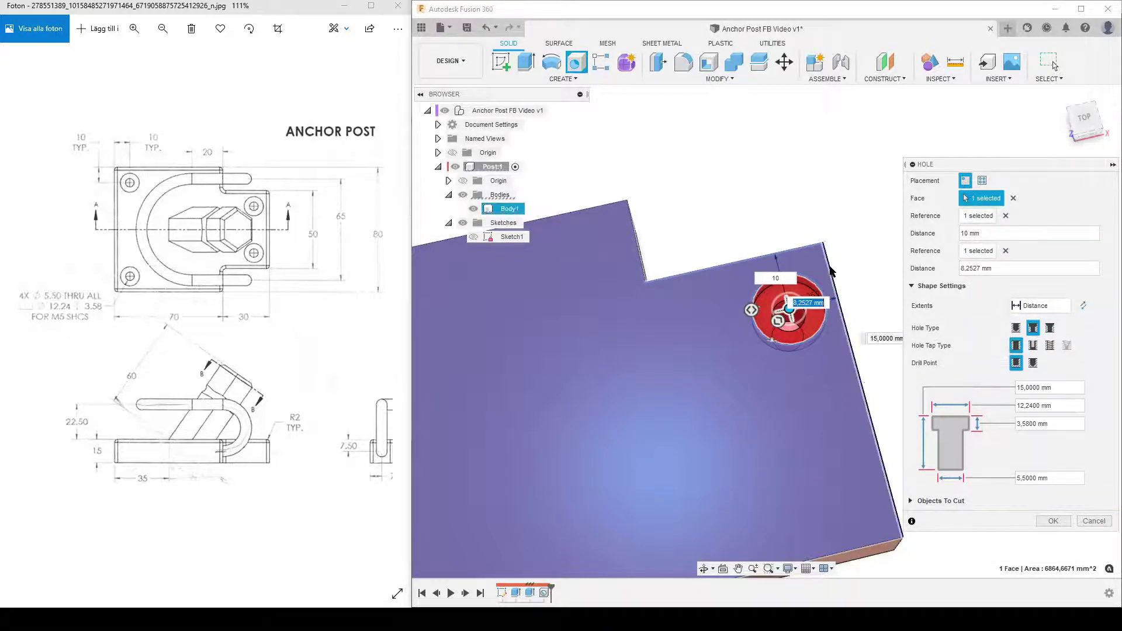
text(10)
key(Return)
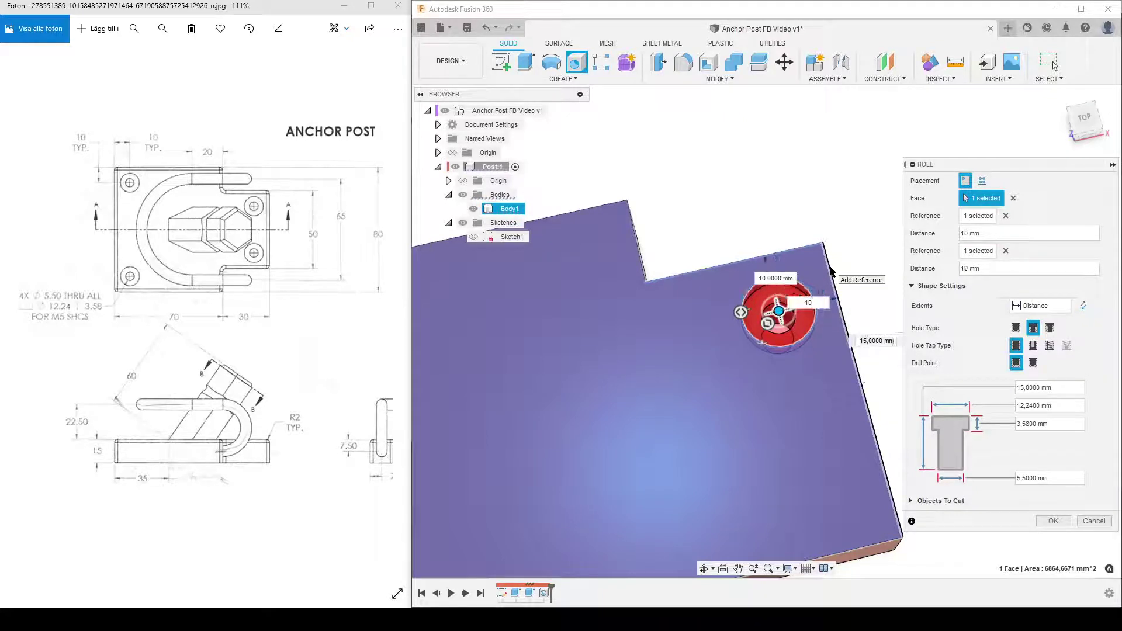
key(Return)
scroll(818, 444, down, 3)
click(837, 506)
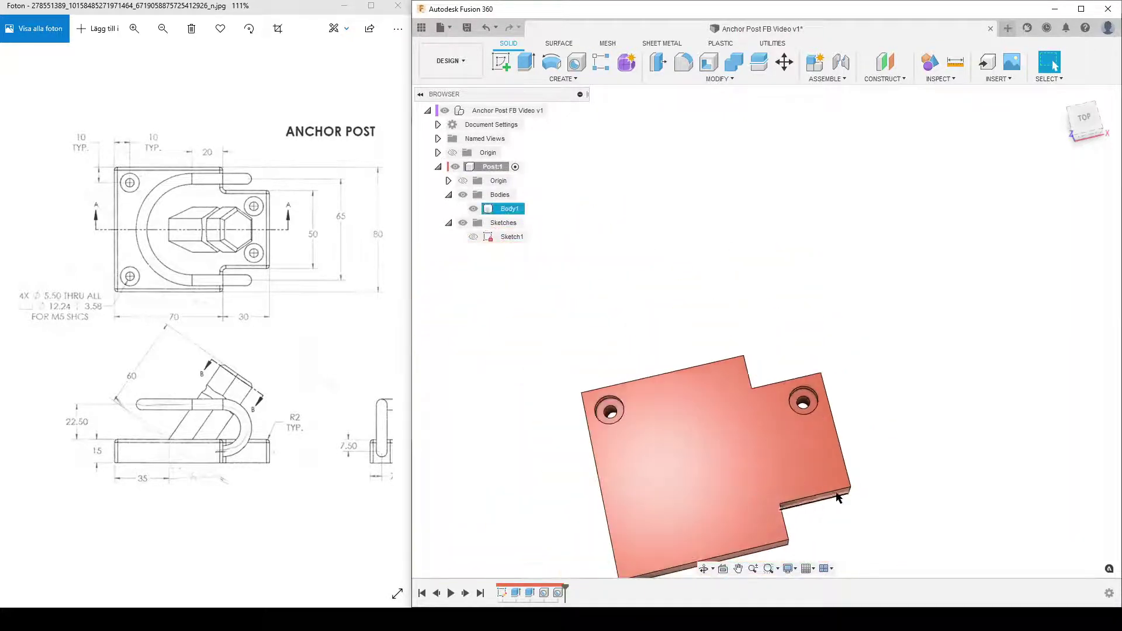
scroll(861, 426, down, 2)
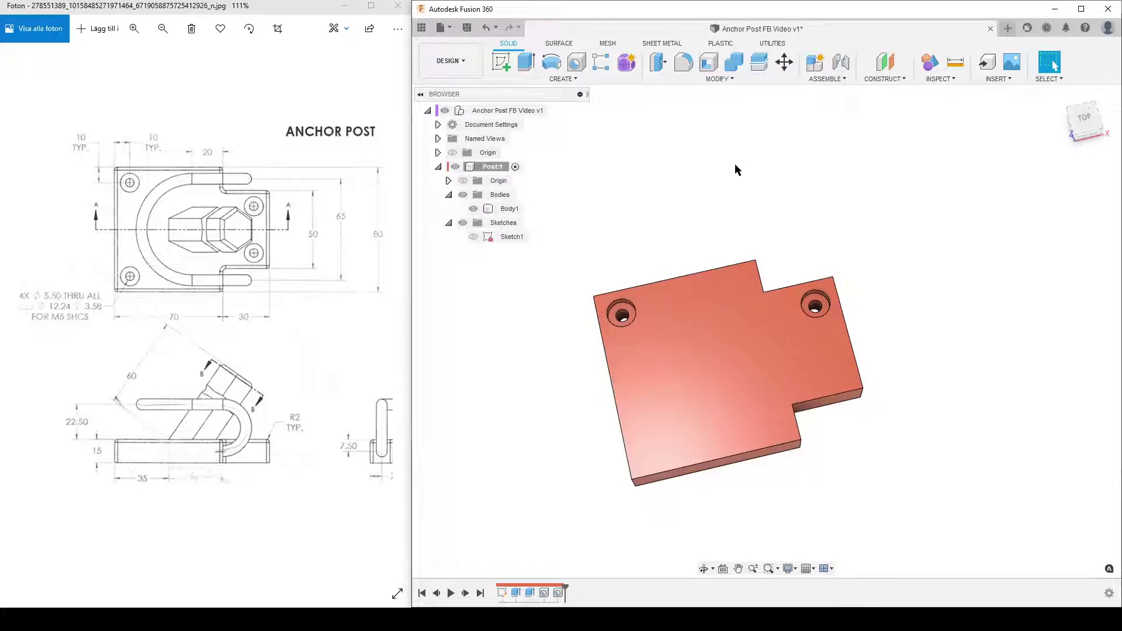
Step: Mirror both hole features across the origin plane with Optimized compute
key(s)
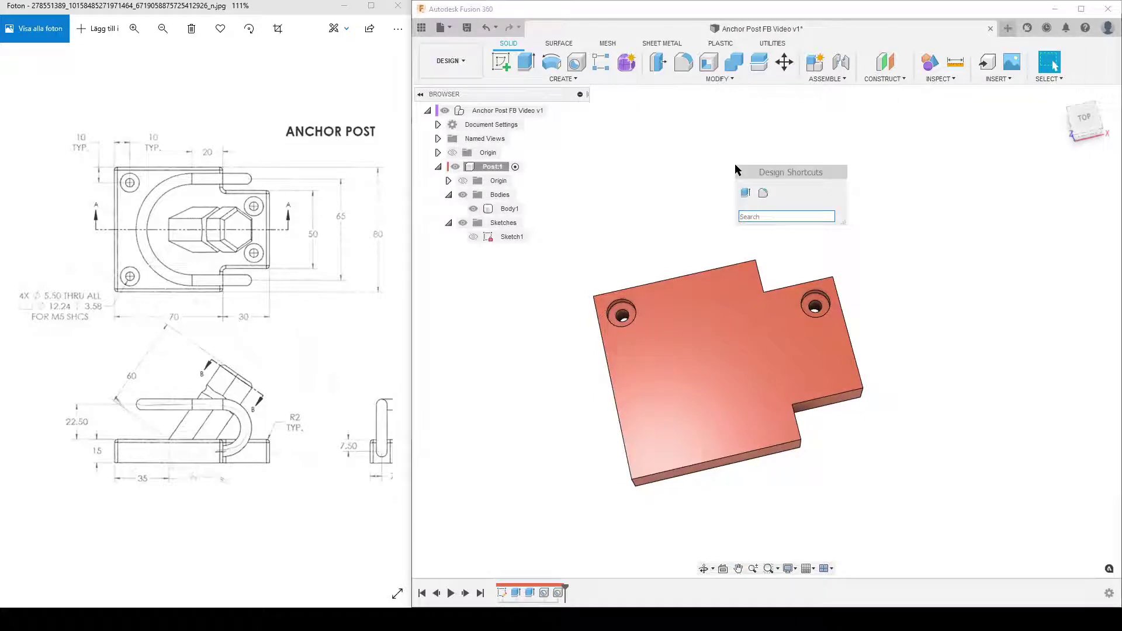
text(mirr)
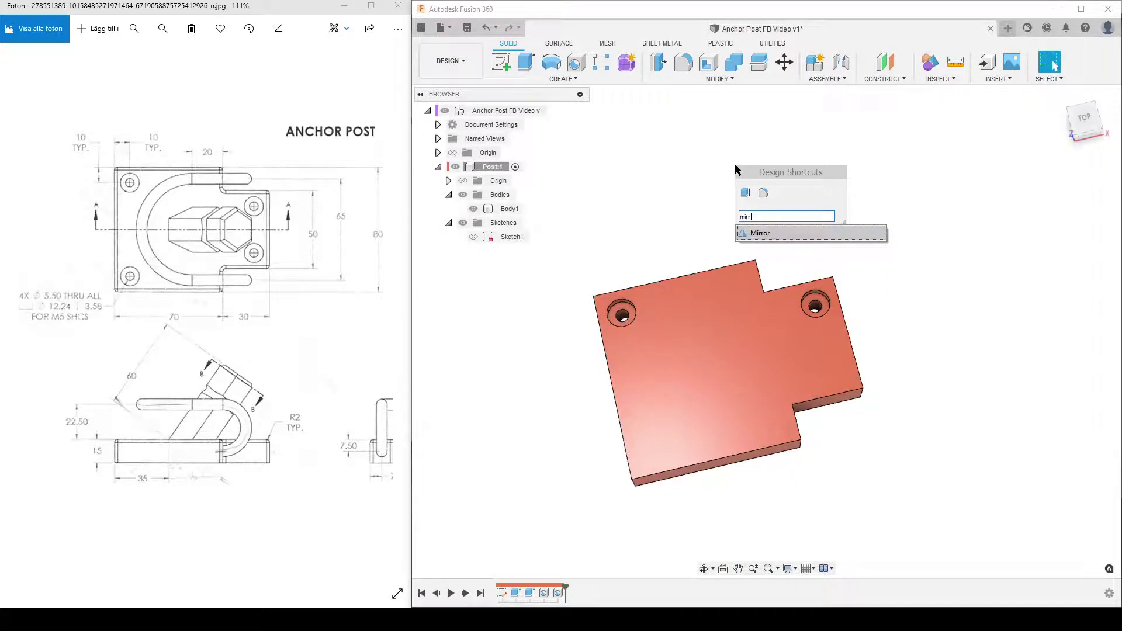
click(781, 232)
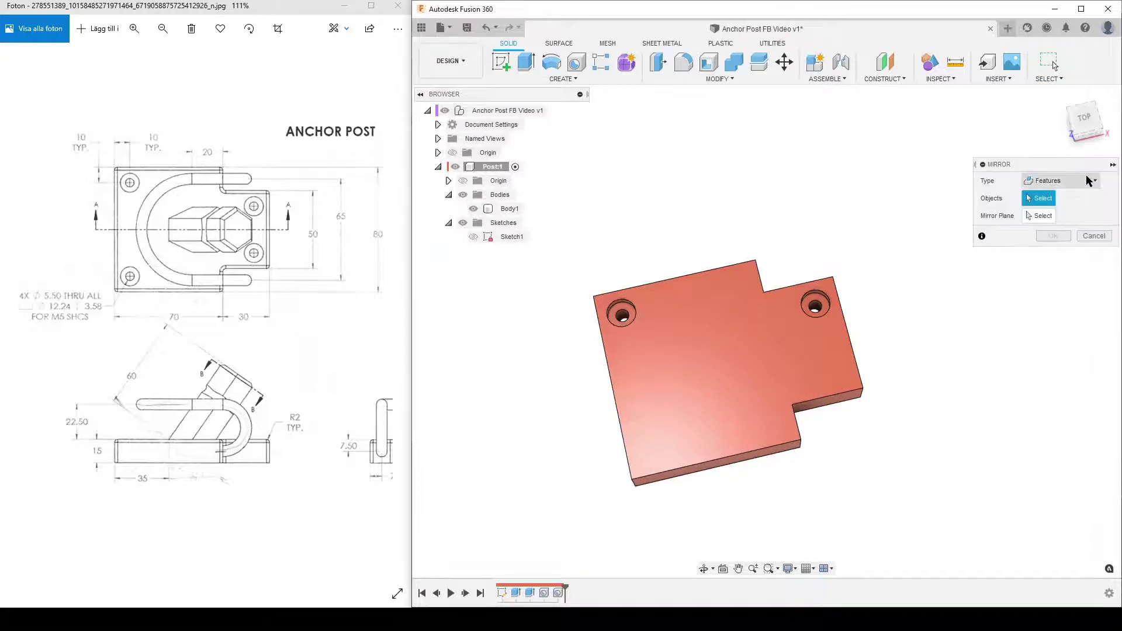
click(543, 592)
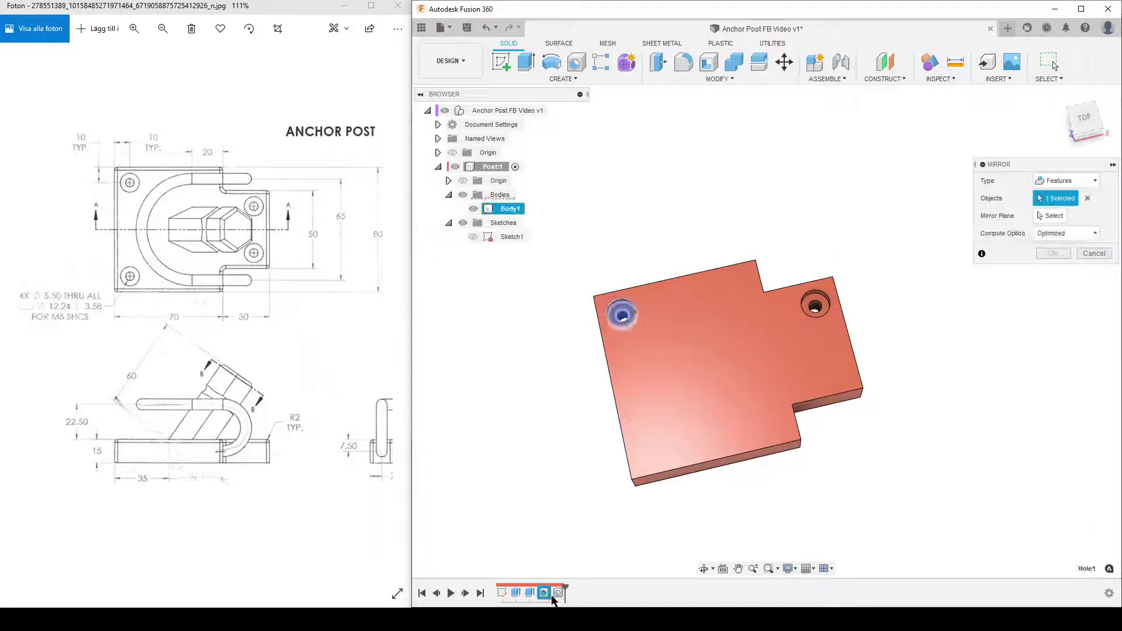
ctrl+click(558, 592)
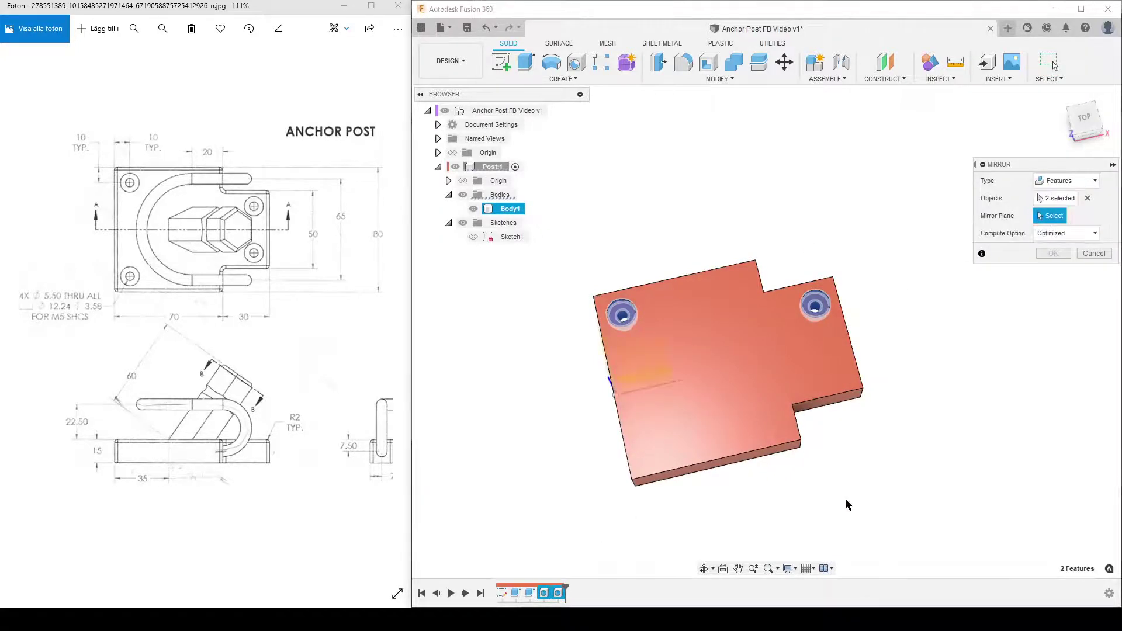
shift+middle_drag(930, 503, 925, 425)
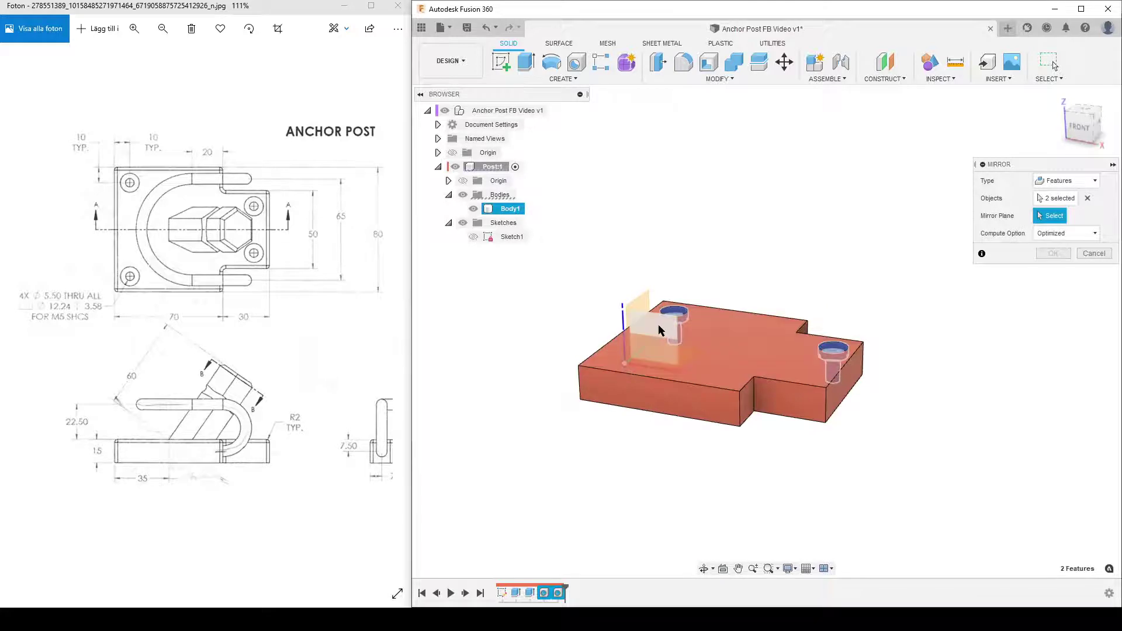
click(661, 332)
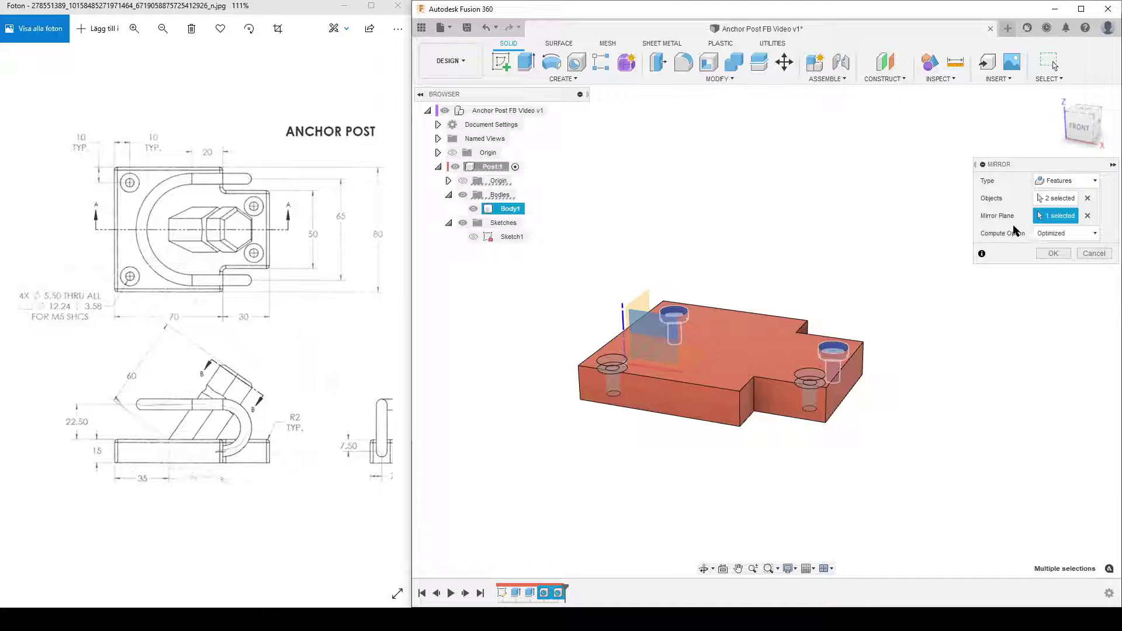
click(1085, 236)
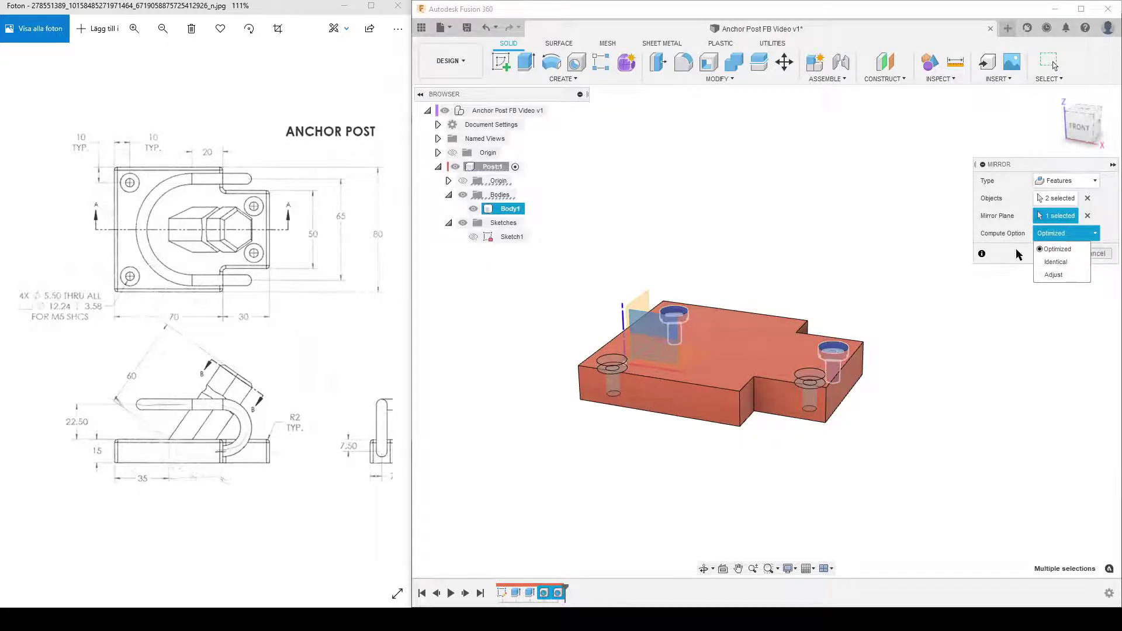
click(1043, 248)
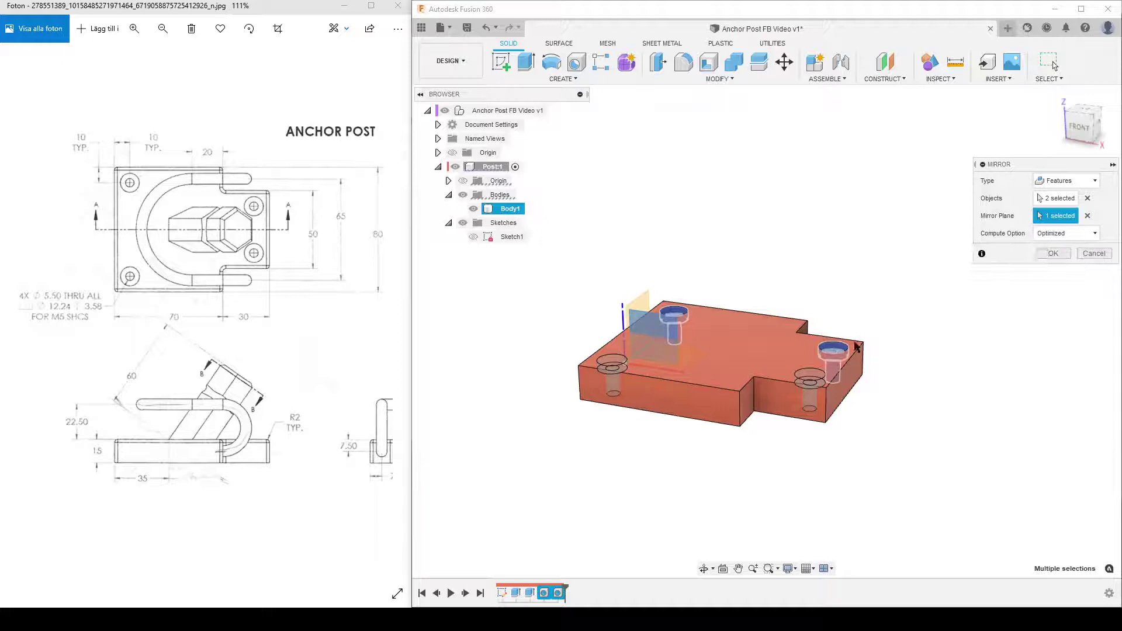
click(1053, 254)
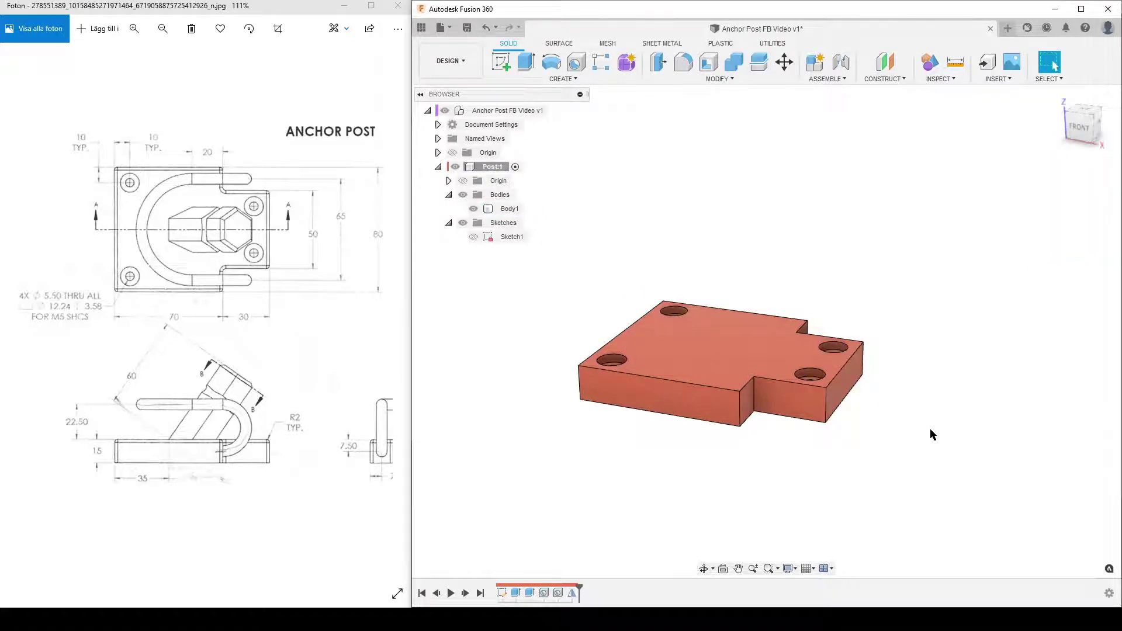
Step: Make Sketch1 visible again and pan the reference drawing and model into view
shift+middle_drag(931, 434, 940, 455)
click(473, 237)
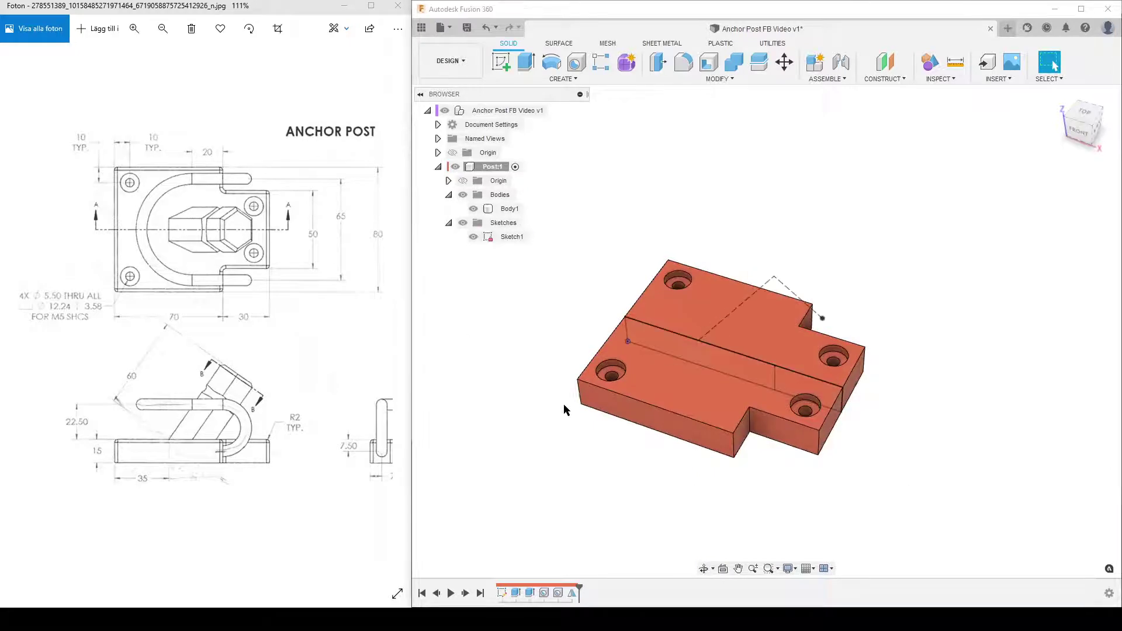
click(716, 437)
drag(364, 475, 282, 492)
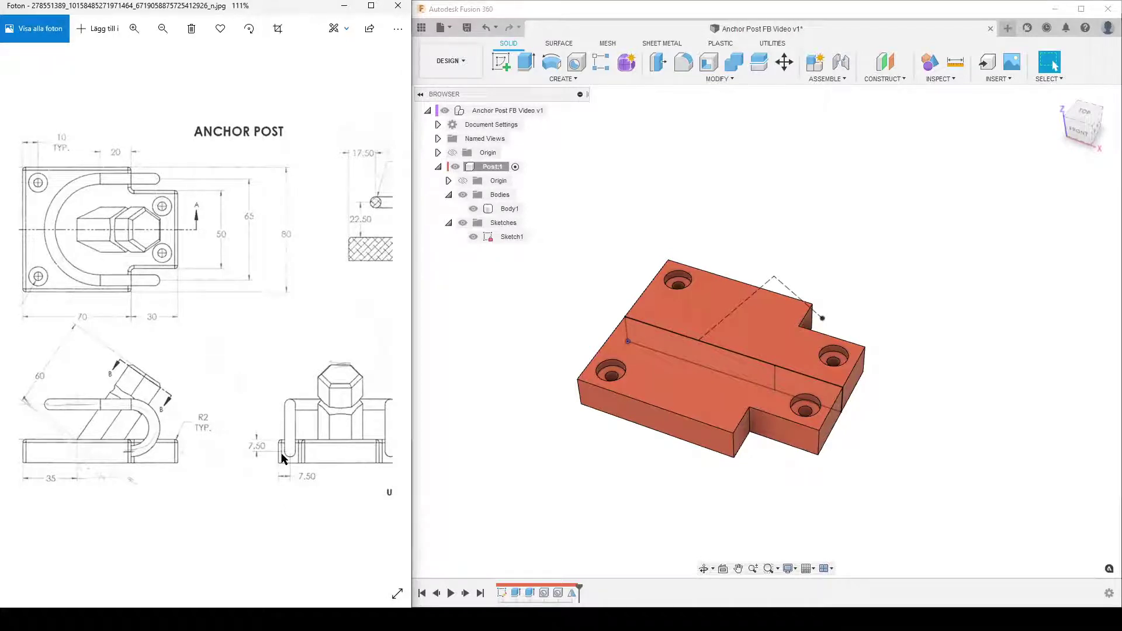
click(734, 478)
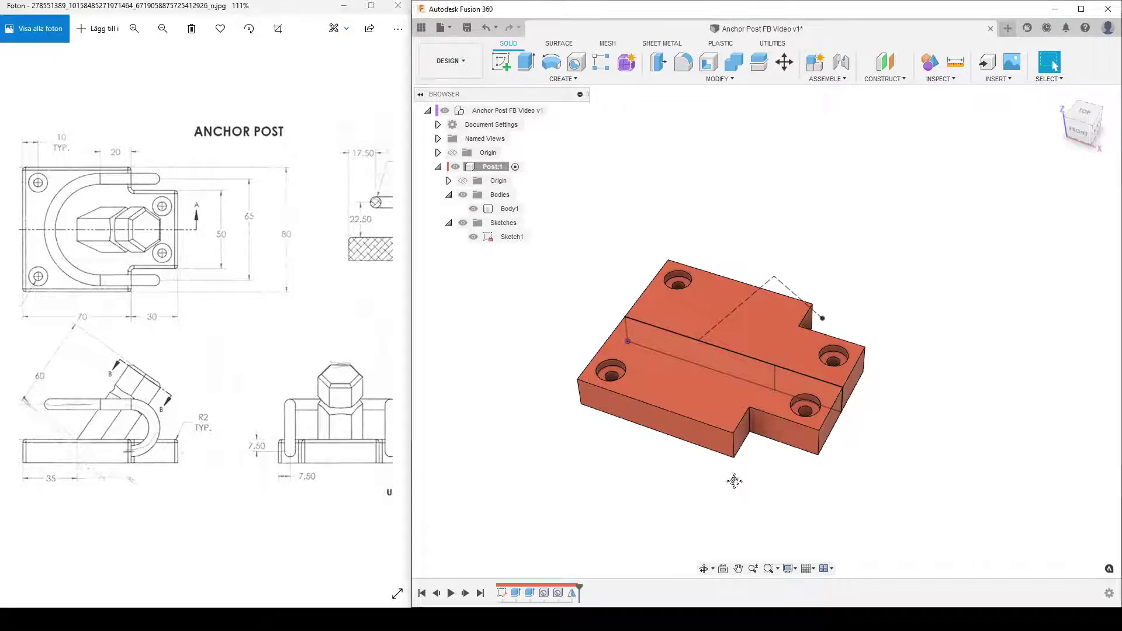
middle_drag(652, 449, 716, 457)
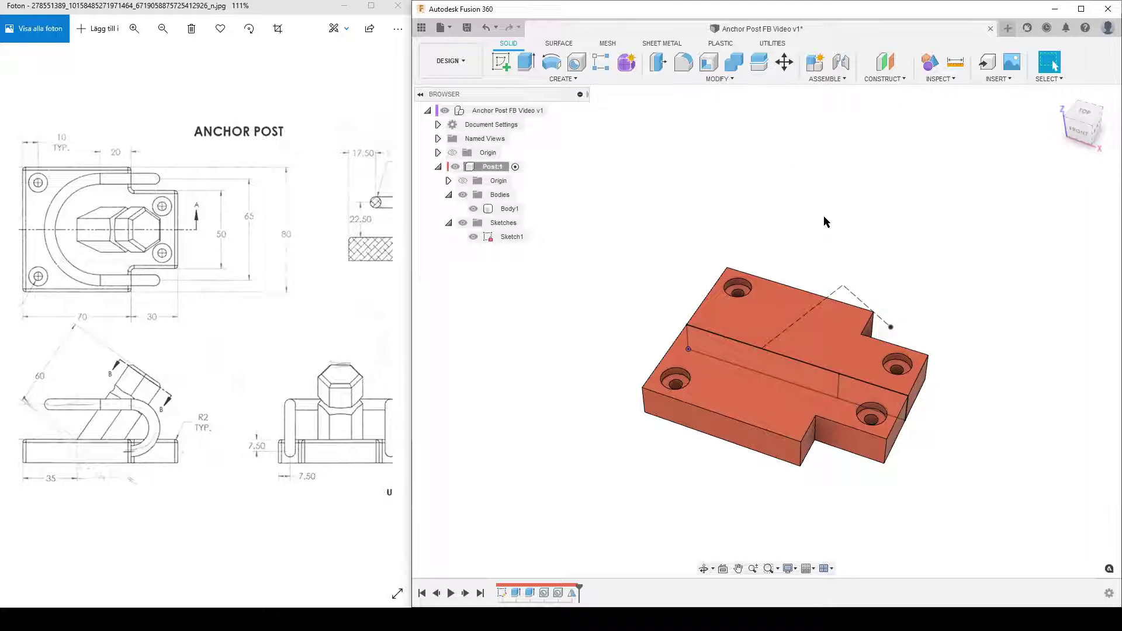
click(884, 81)
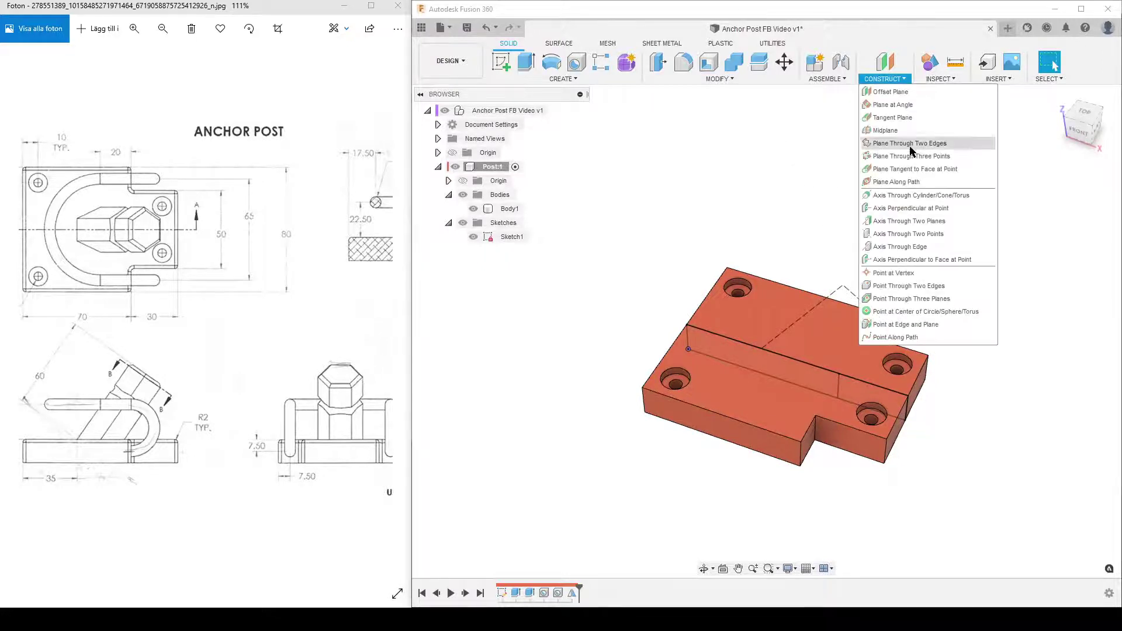
Step: Create a Plane at Angle through the angled Sketch1 line and start Sketch2 on it
click(894, 105)
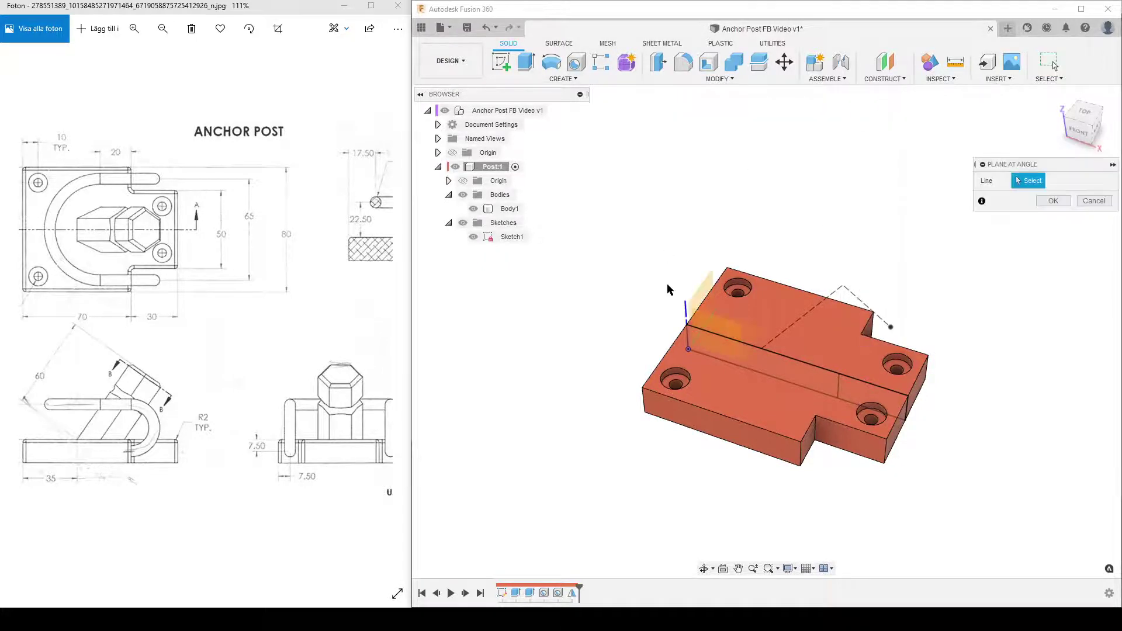
click(855, 301)
click(1052, 219)
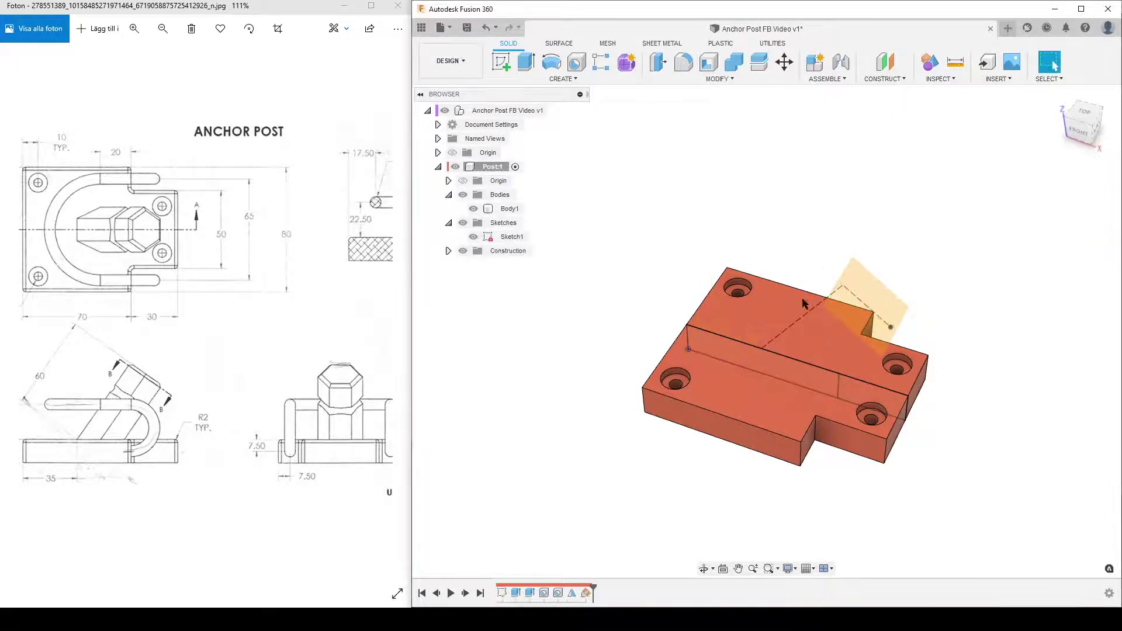
click(500, 61)
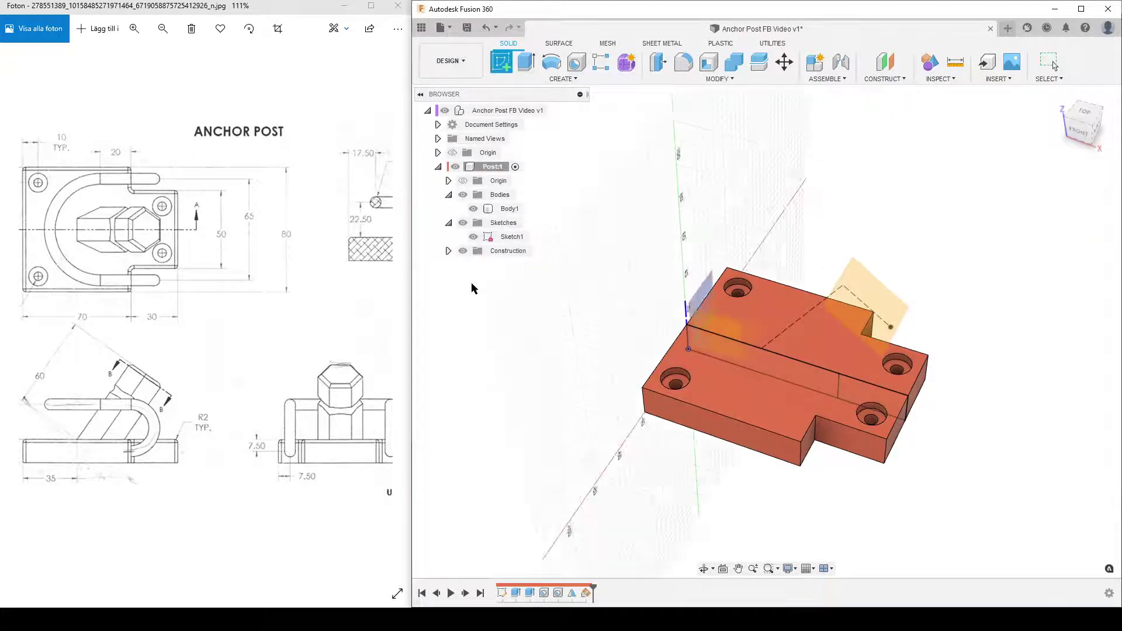
click(883, 304)
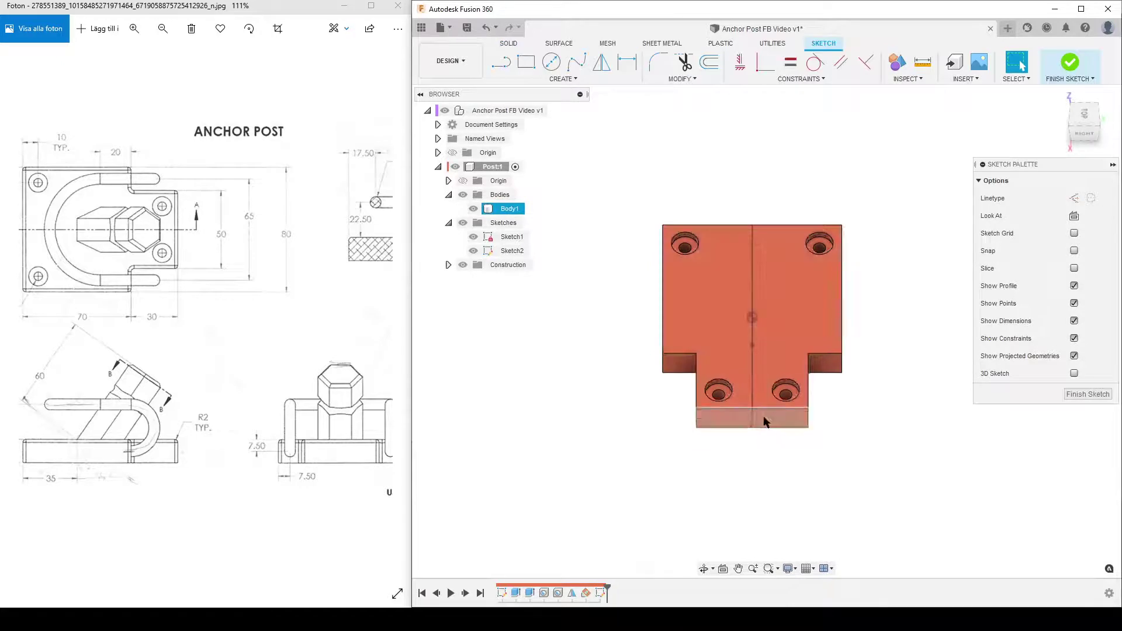
Step: Project the Sketch1 line, hide Body1 and Sketch1, and make the line construction geometry
key(p)
shift+middle_drag(902, 425, 837, 411)
click(730, 320)
click(729, 315)
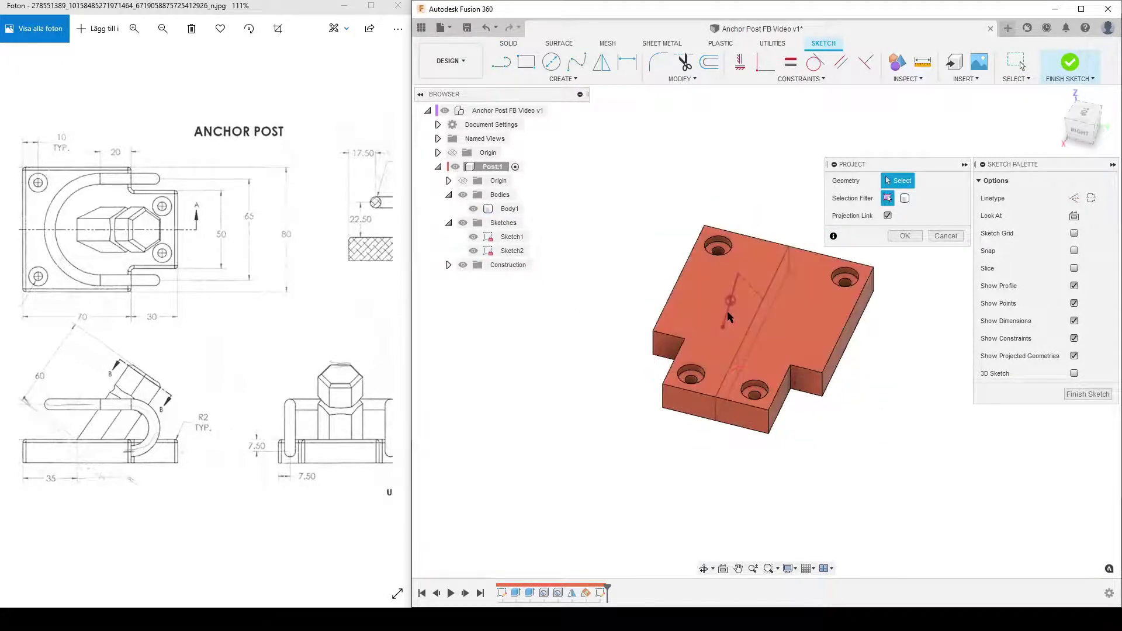
click(904, 236)
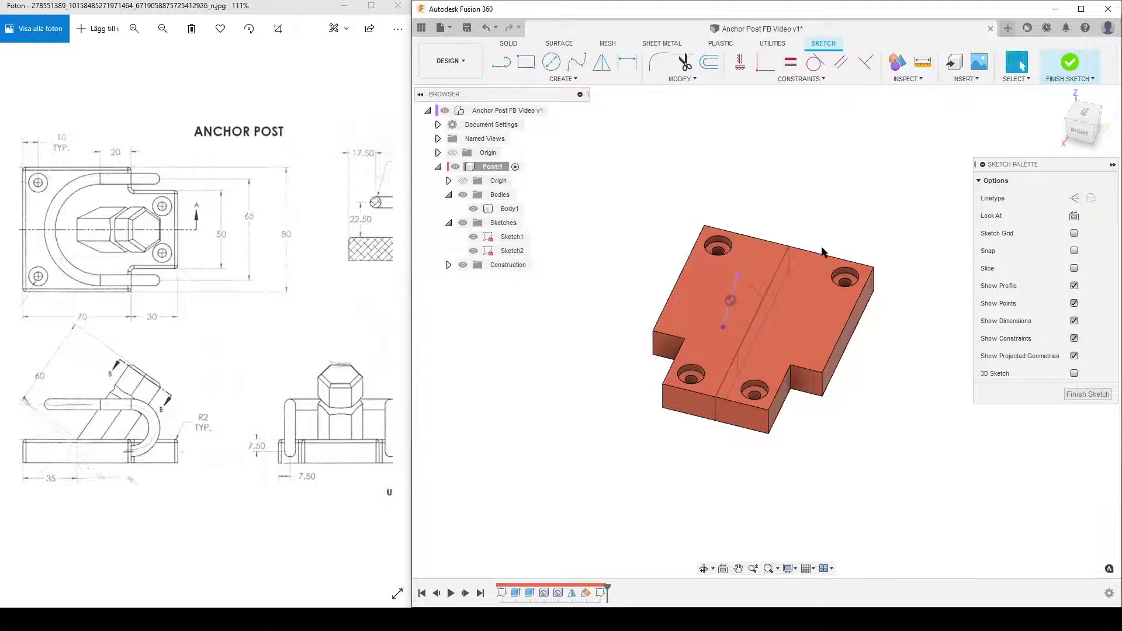
click(473, 208)
click(473, 236)
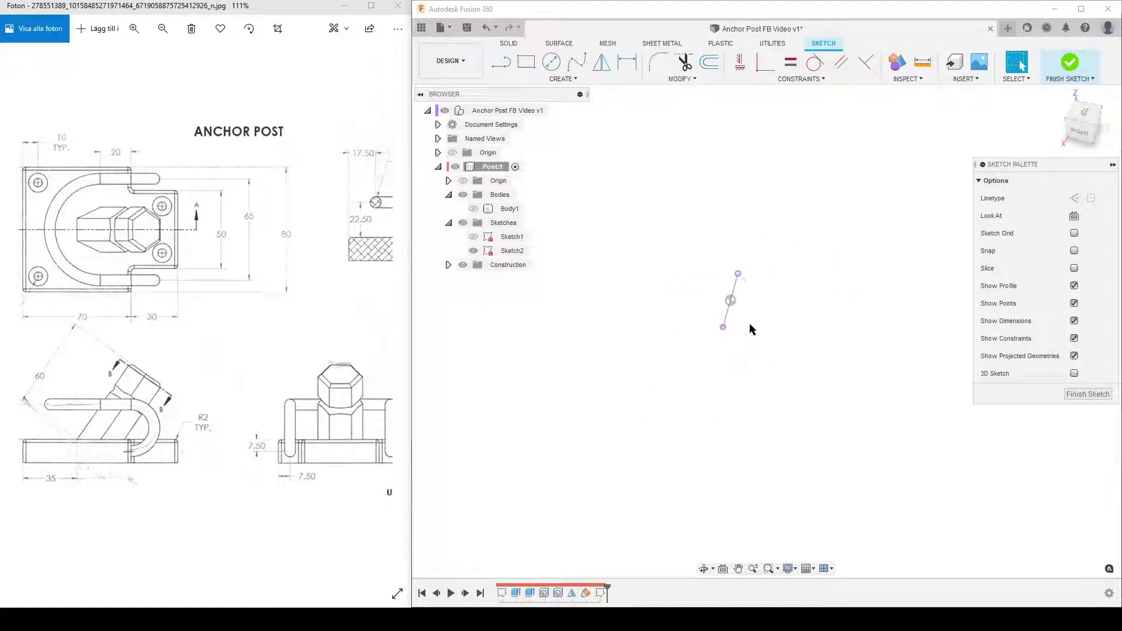
click(728, 308)
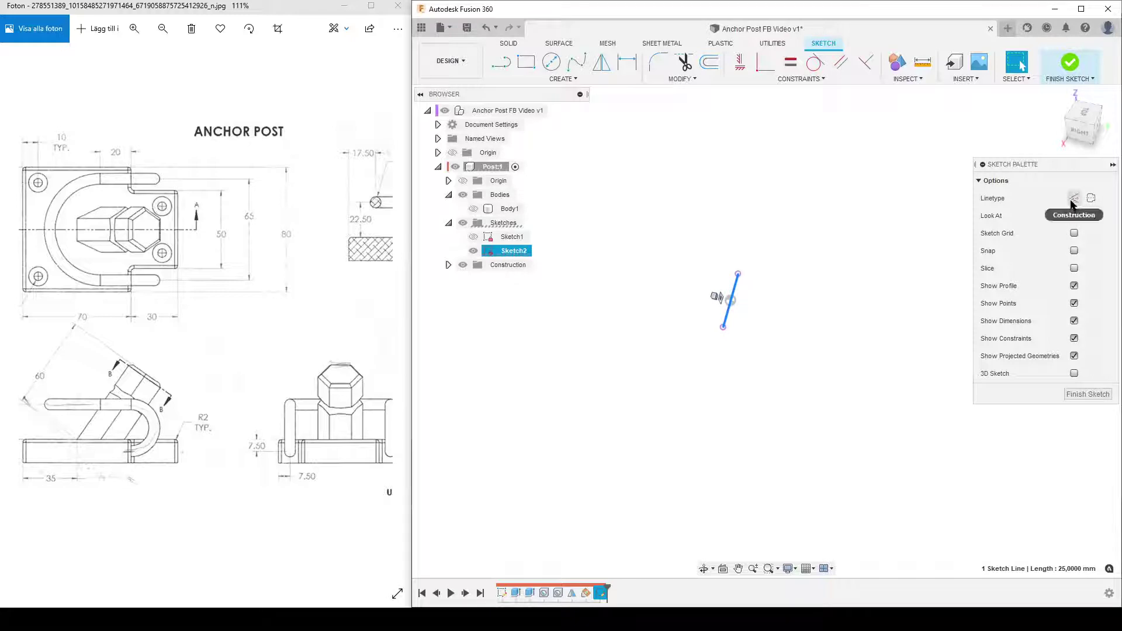
click(1073, 200)
click(639, 388)
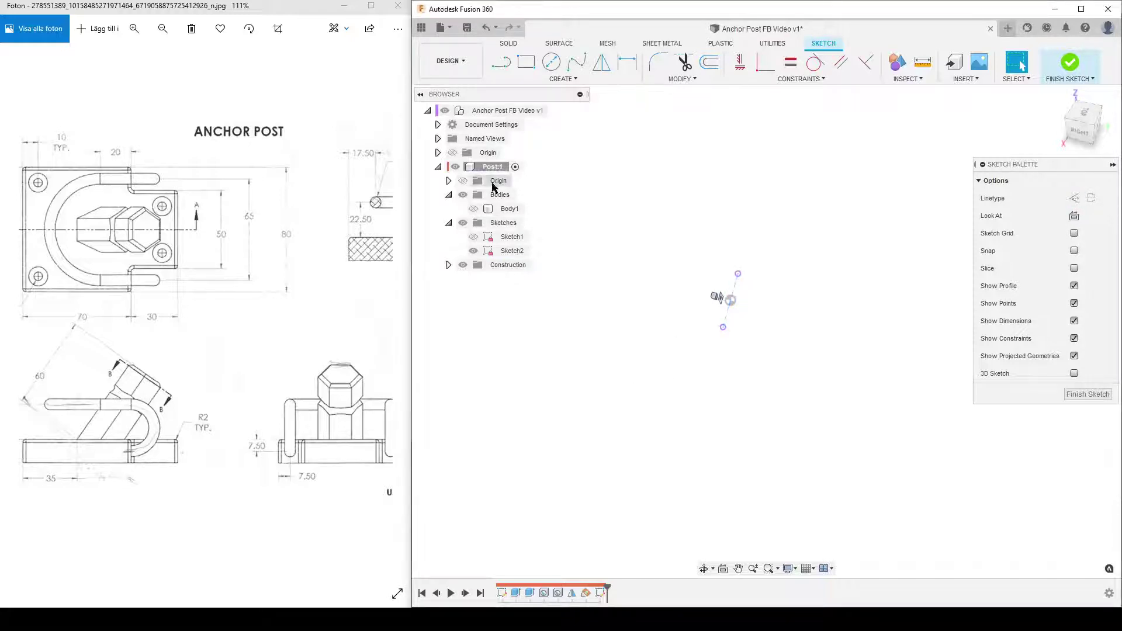
Step: Draw a circumscribed hexagon on the construction line
click(563, 78)
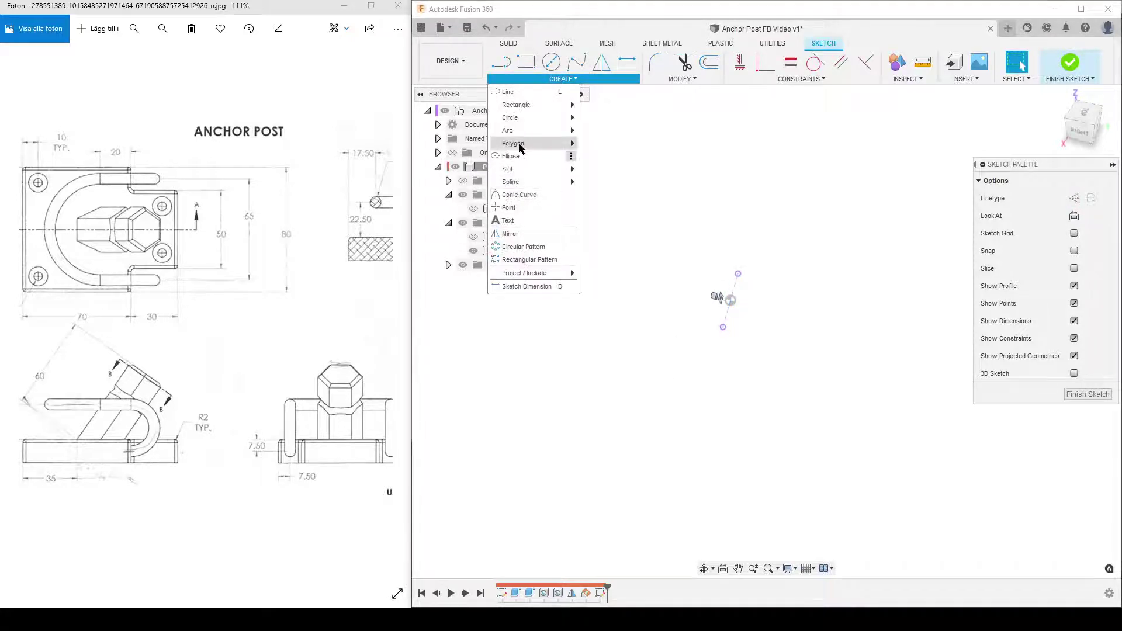
mouse_move(555, 143)
click(605, 145)
click(752, 161)
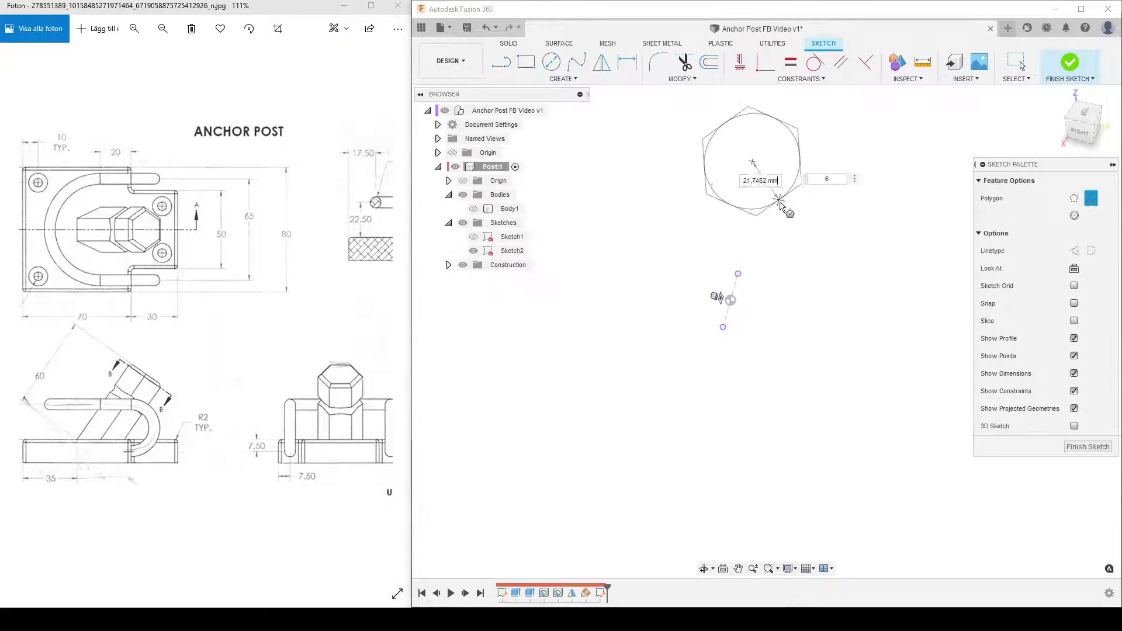
click(749, 225)
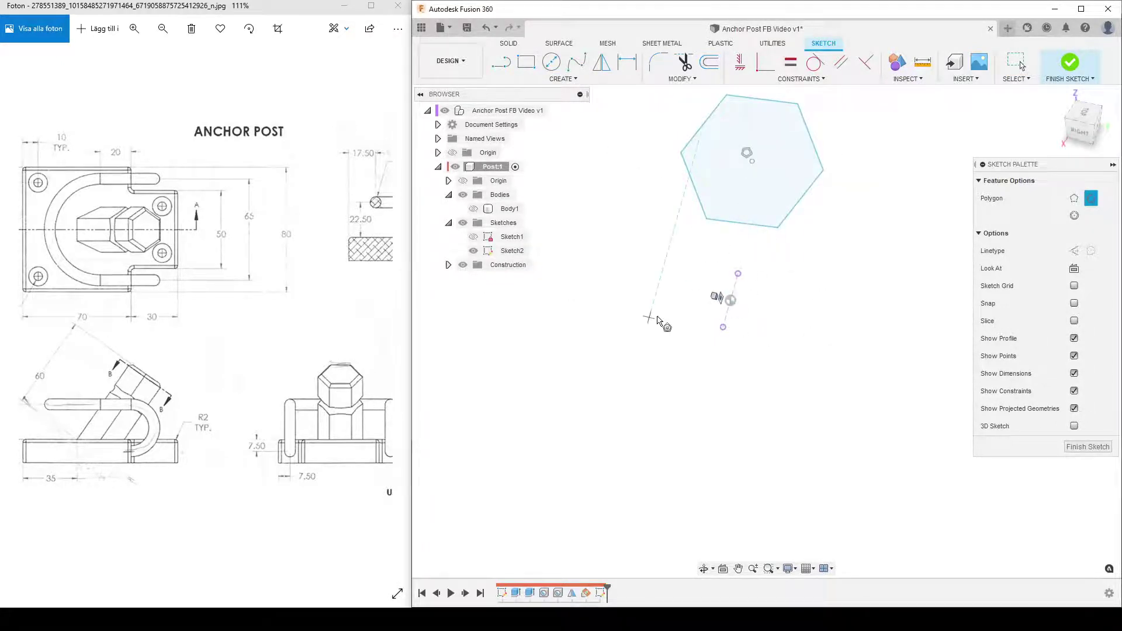
Step: Apply a midpoint constraint on the hexagon's bottom edge, then undo it
click(800, 81)
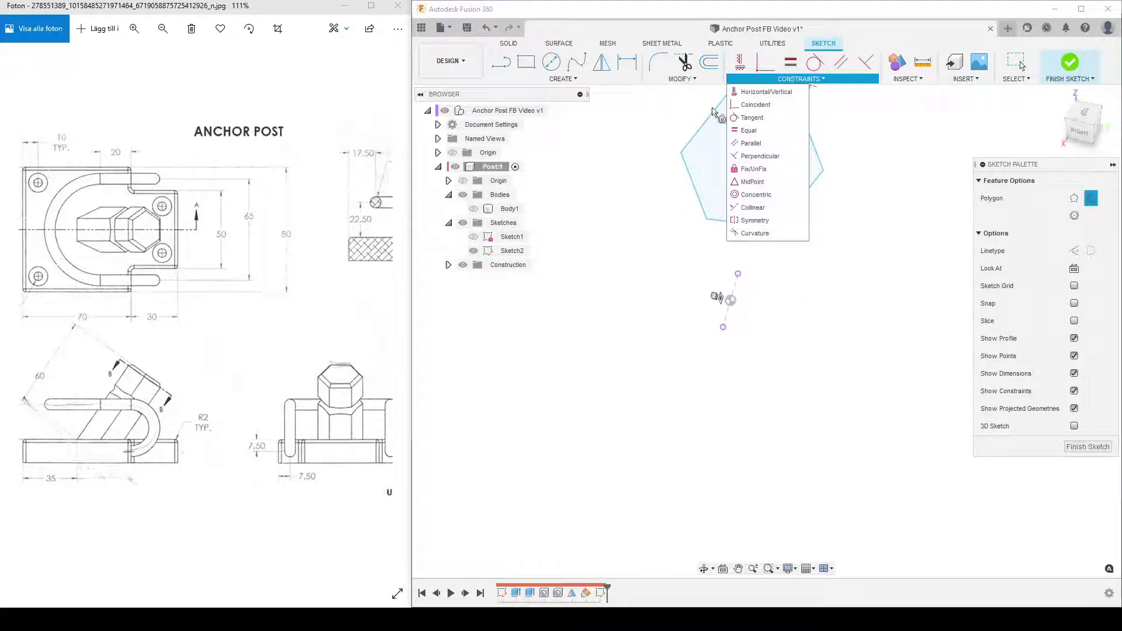
click(782, 181)
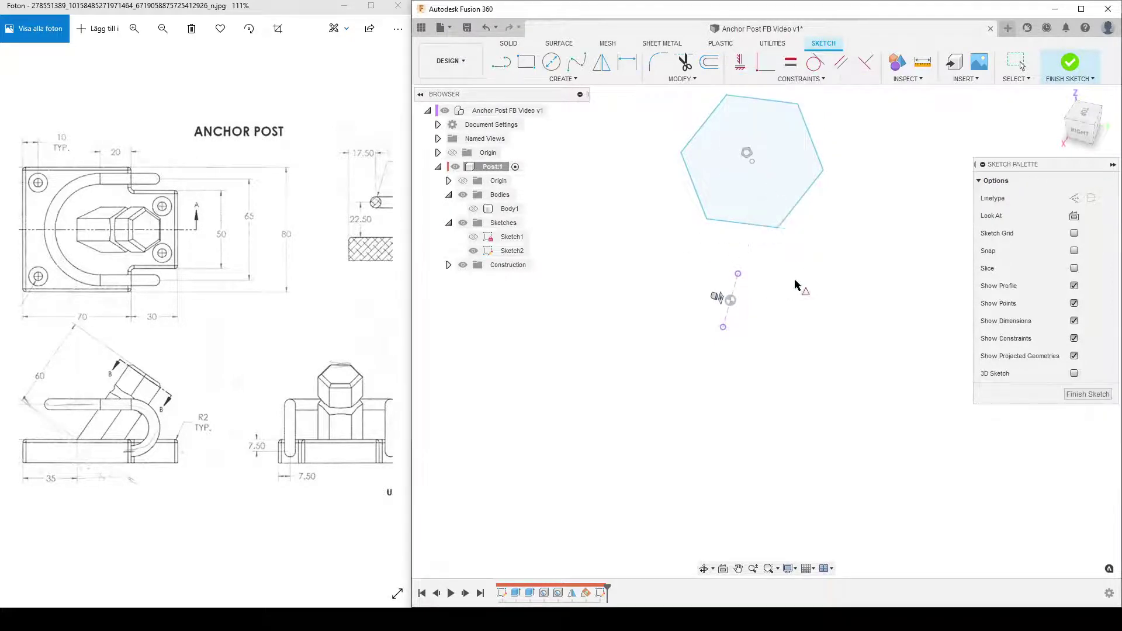
click(736, 232)
click(726, 319)
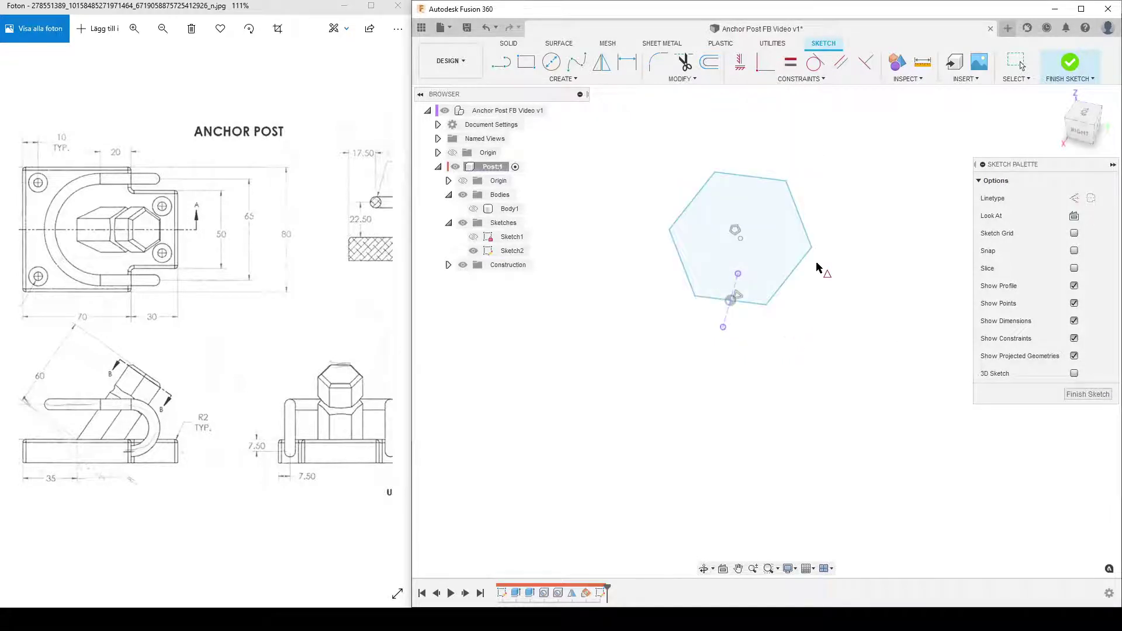
key(Escape)
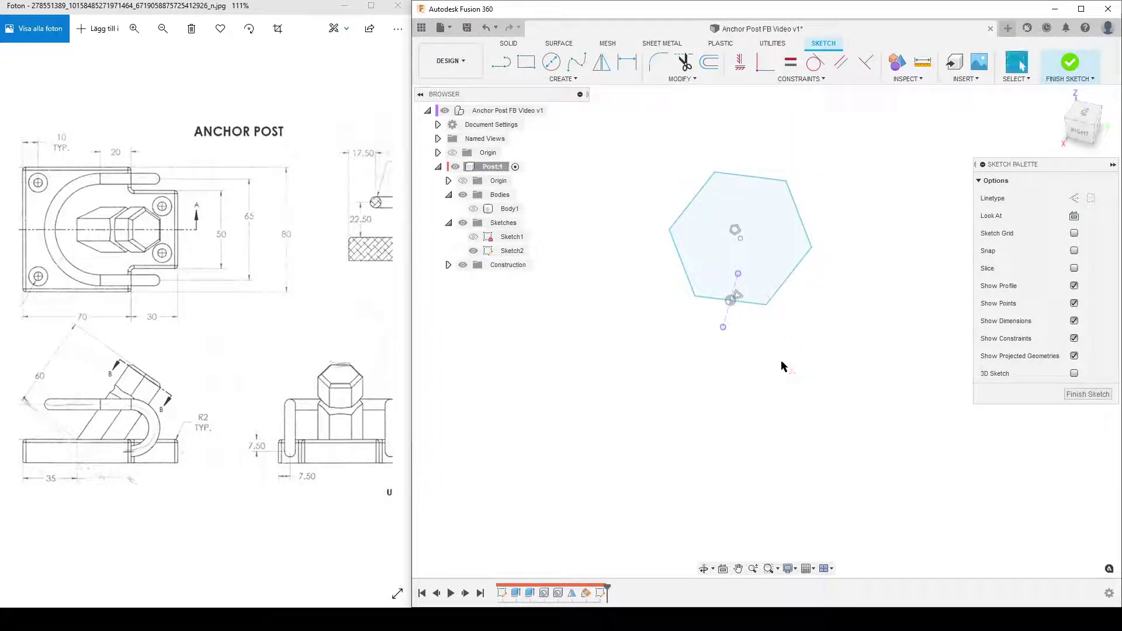
key(ctrl+z)
Step: Constrain the bottom and top edge midpoints to the line's endpoints and finish the sketch
click(800, 79)
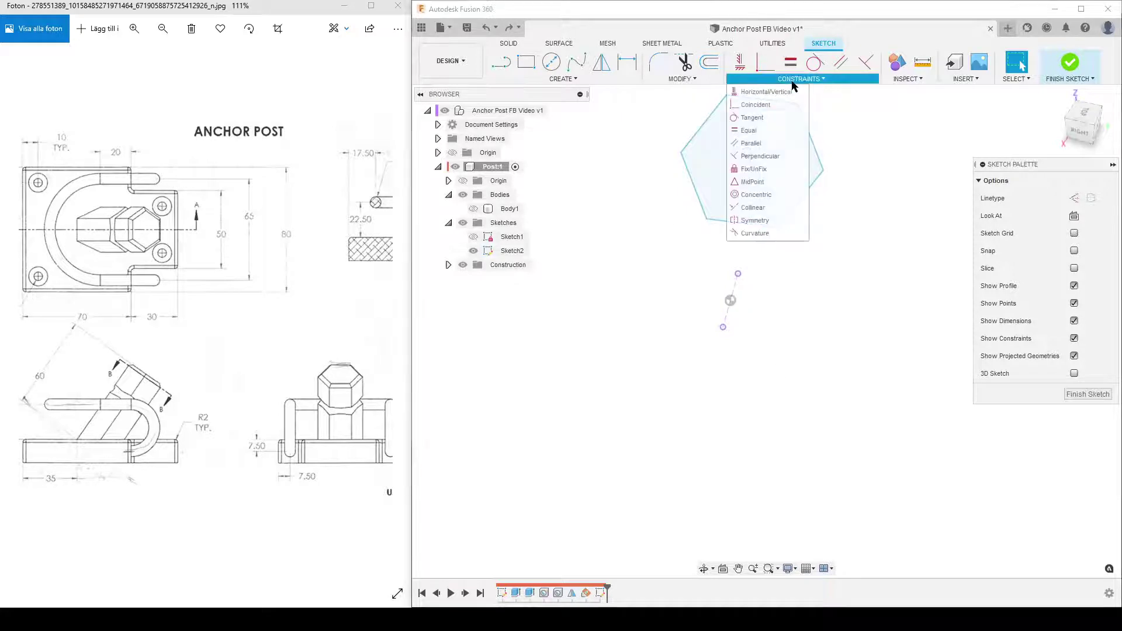
click(752, 182)
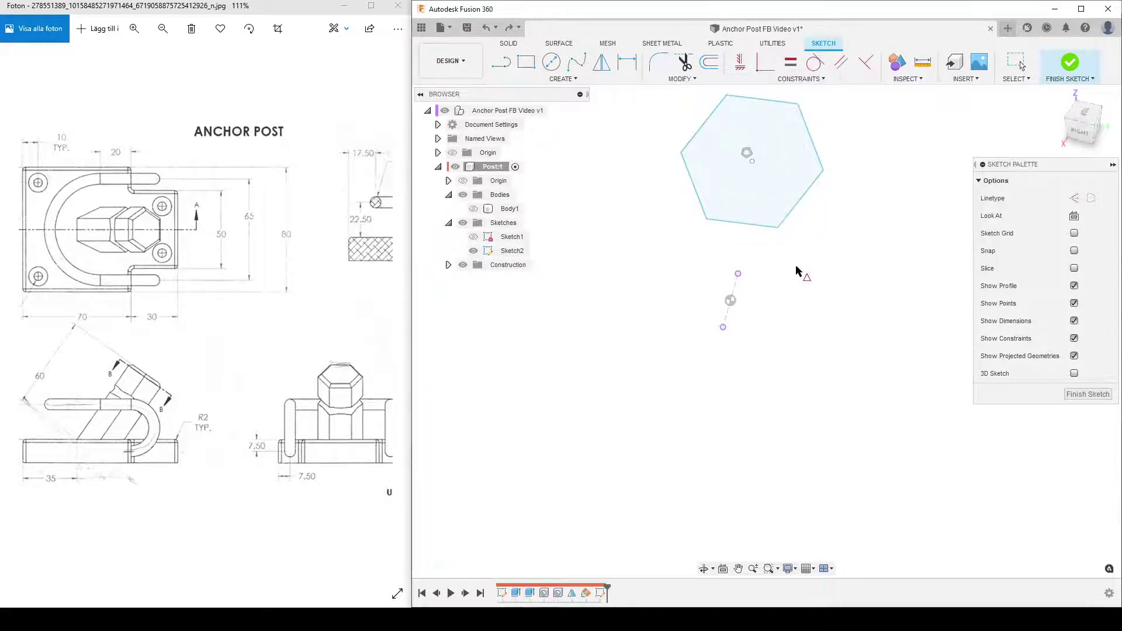
click(747, 228)
click(723, 326)
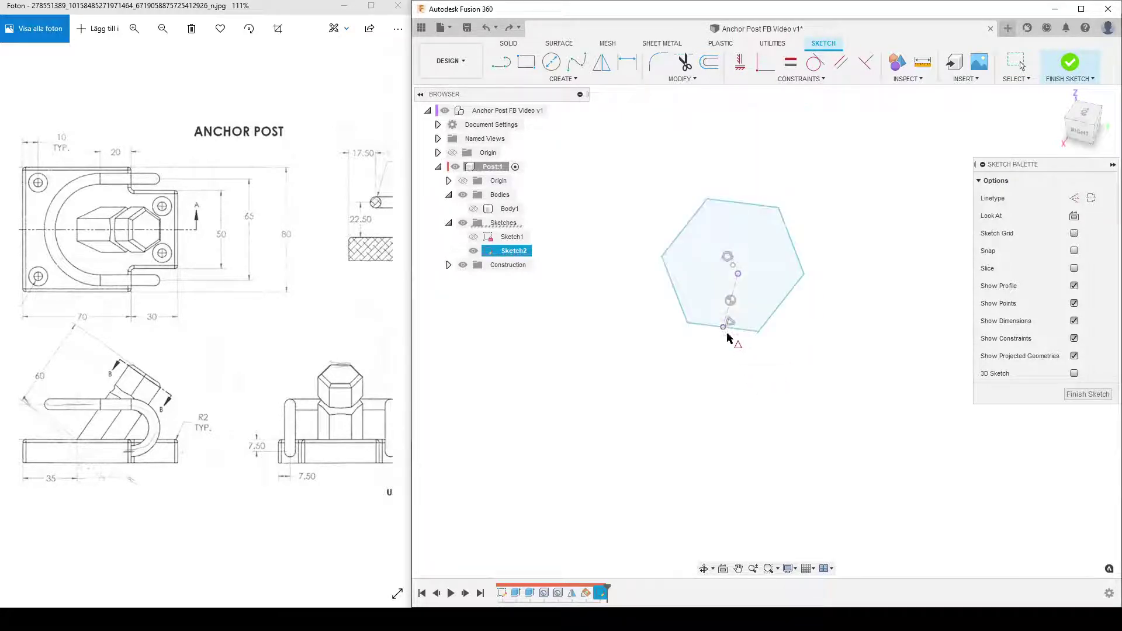
click(769, 205)
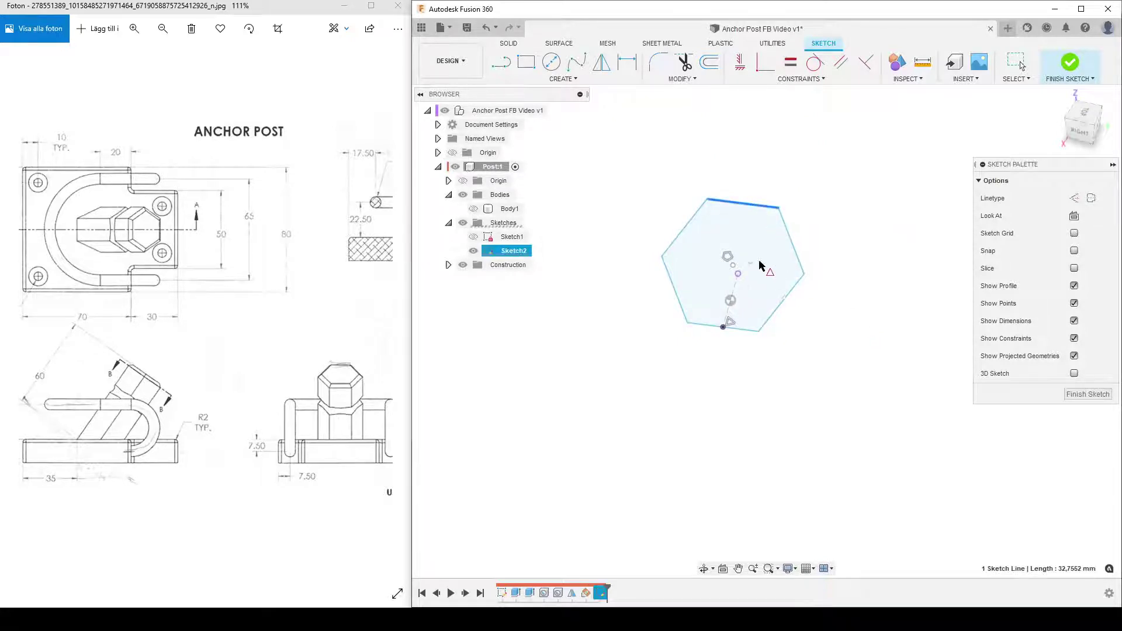
click(738, 275)
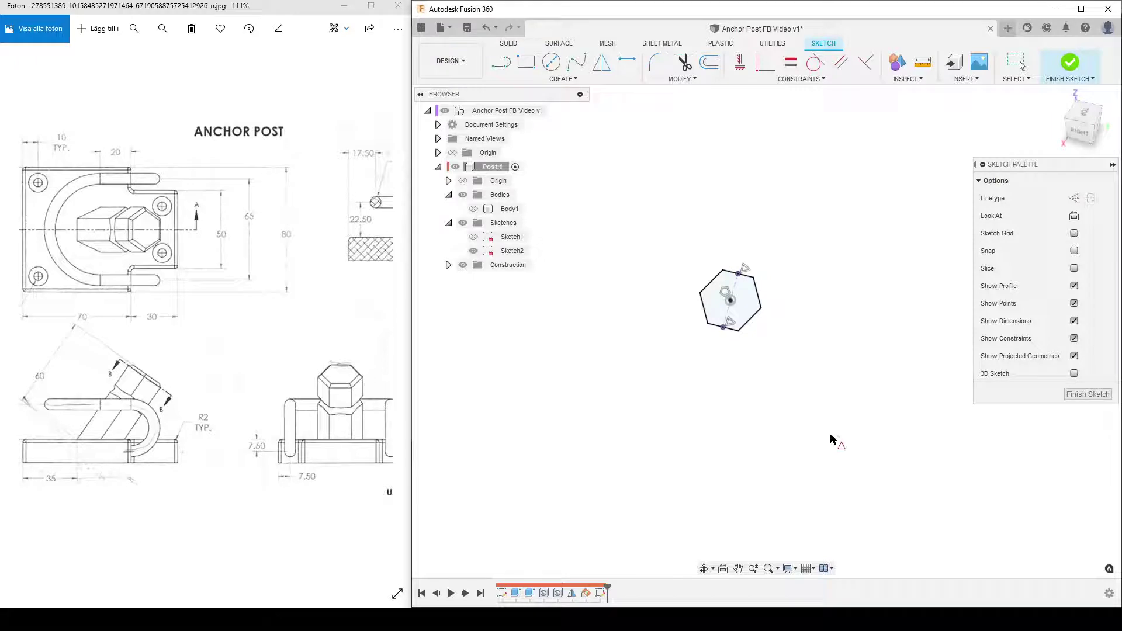
click(1088, 395)
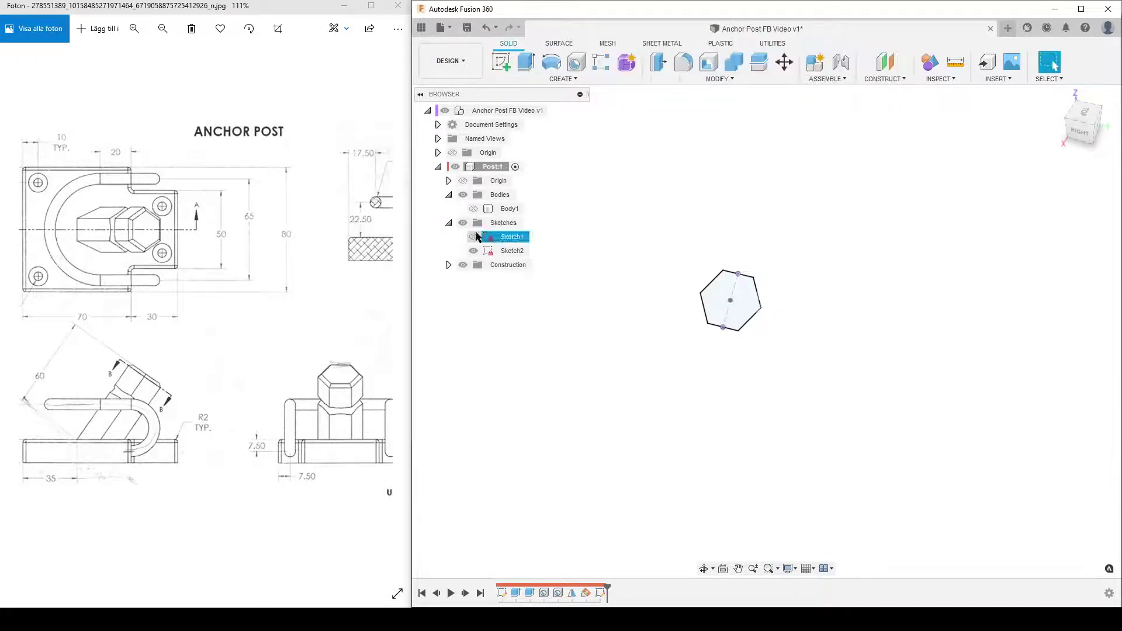
Step: Show Sketch1's dimensions and change the post angle from 55° to 60°
click(473, 237)
shift+middle_drag(512, 367, 614, 375)
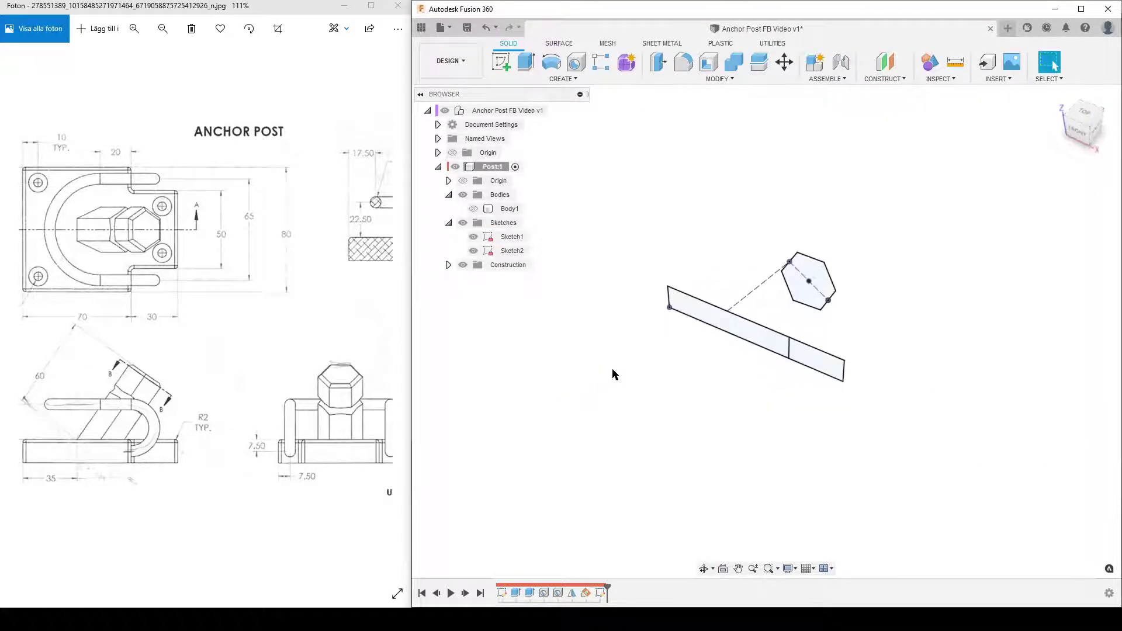
right_click(501, 239)
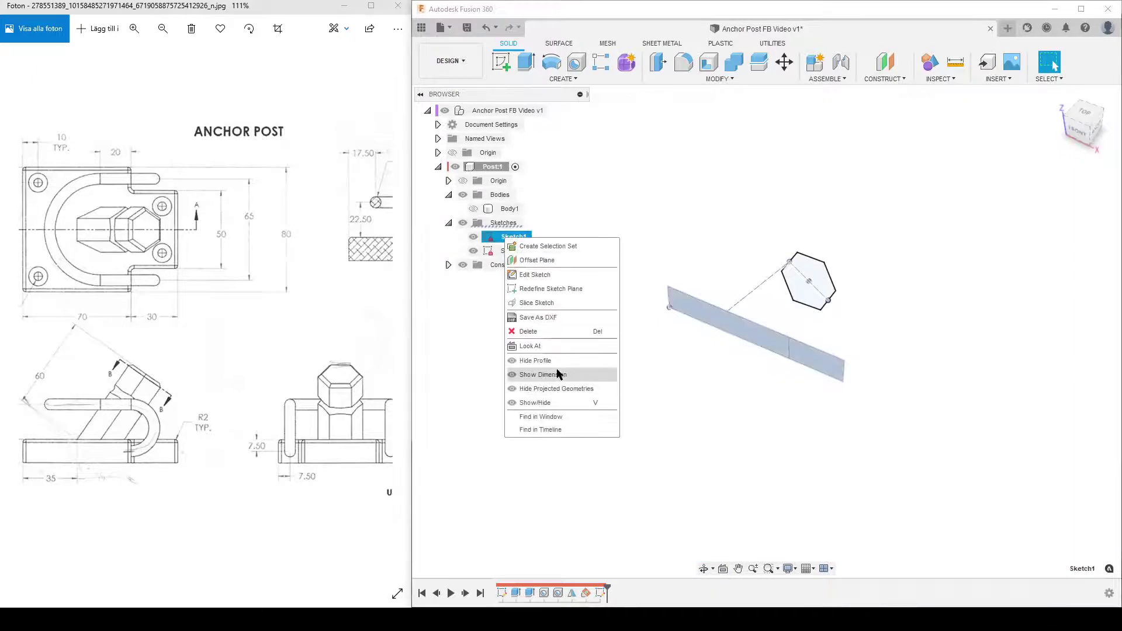
click(558, 374)
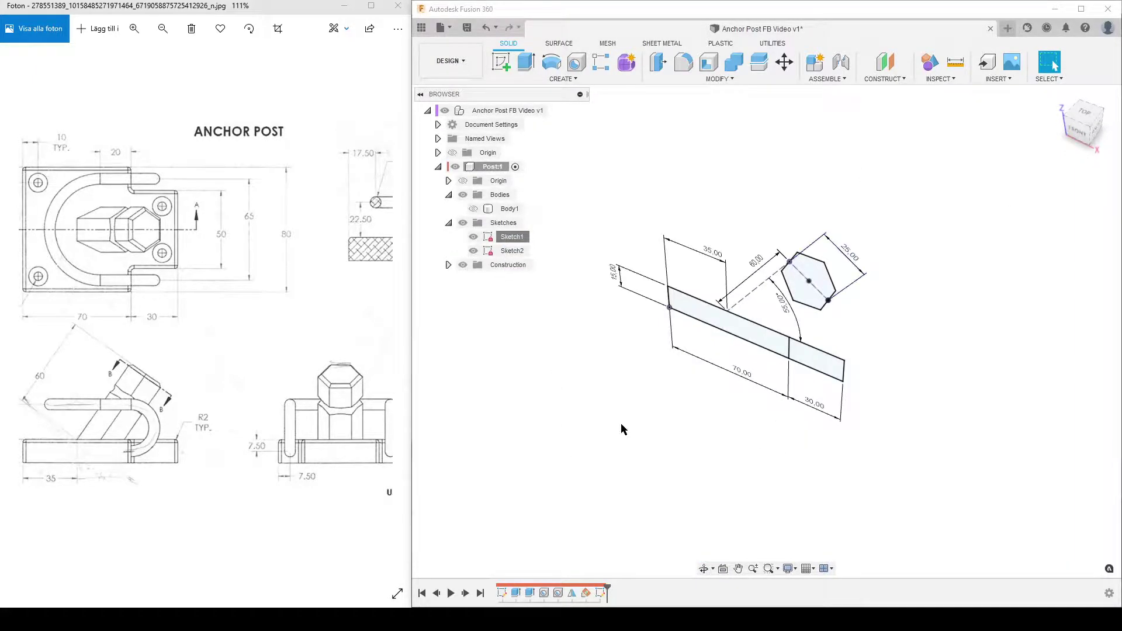
double_click(783, 304)
text(60)
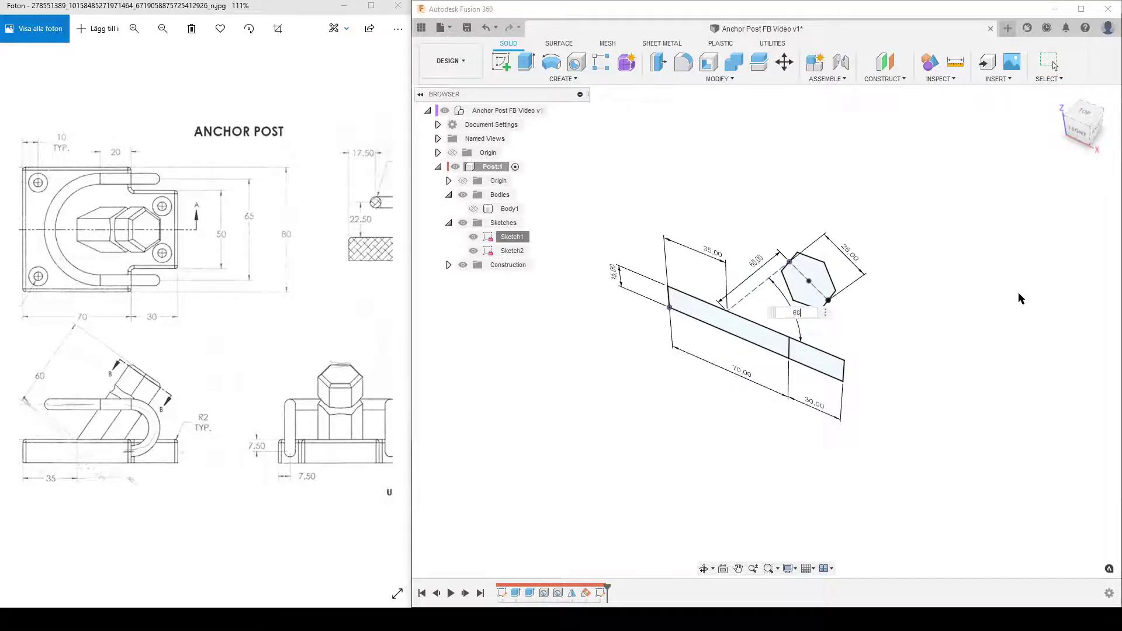
key(Return)
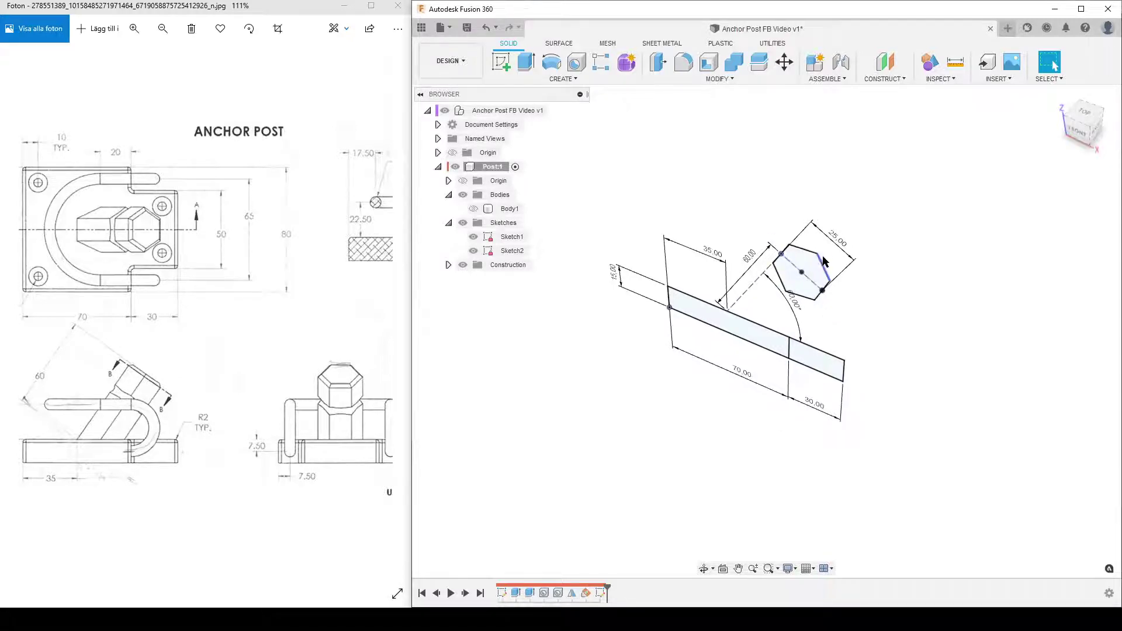
Step: Try a 38 mm hexagon size, undo it, then hide Sketch1 and show Body1
double_click(837, 239)
text(38)
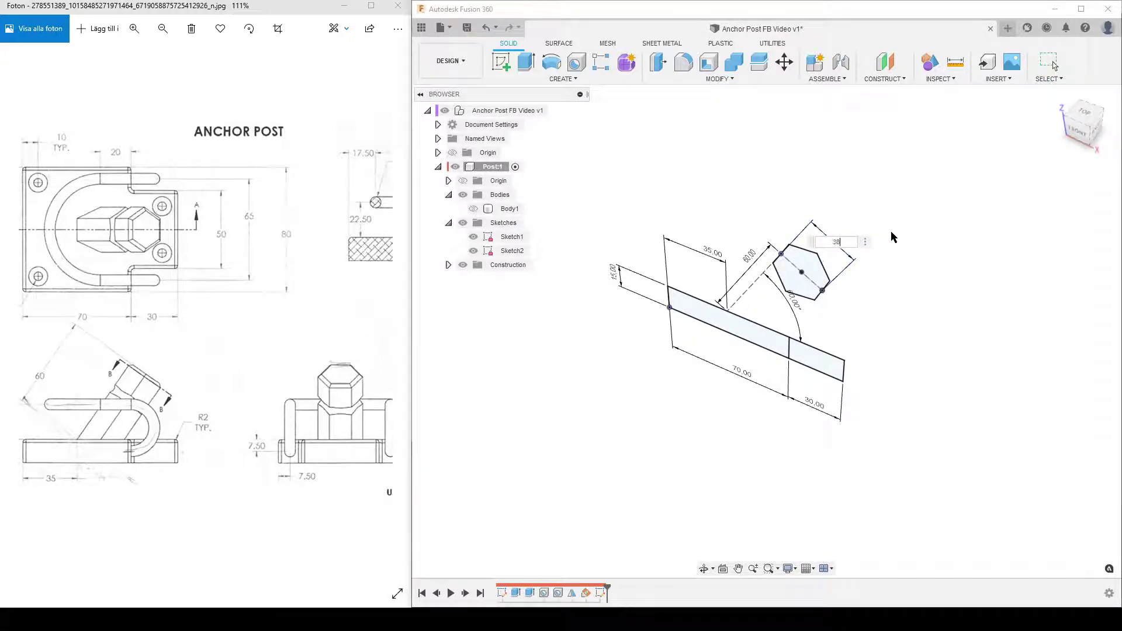
key(Return)
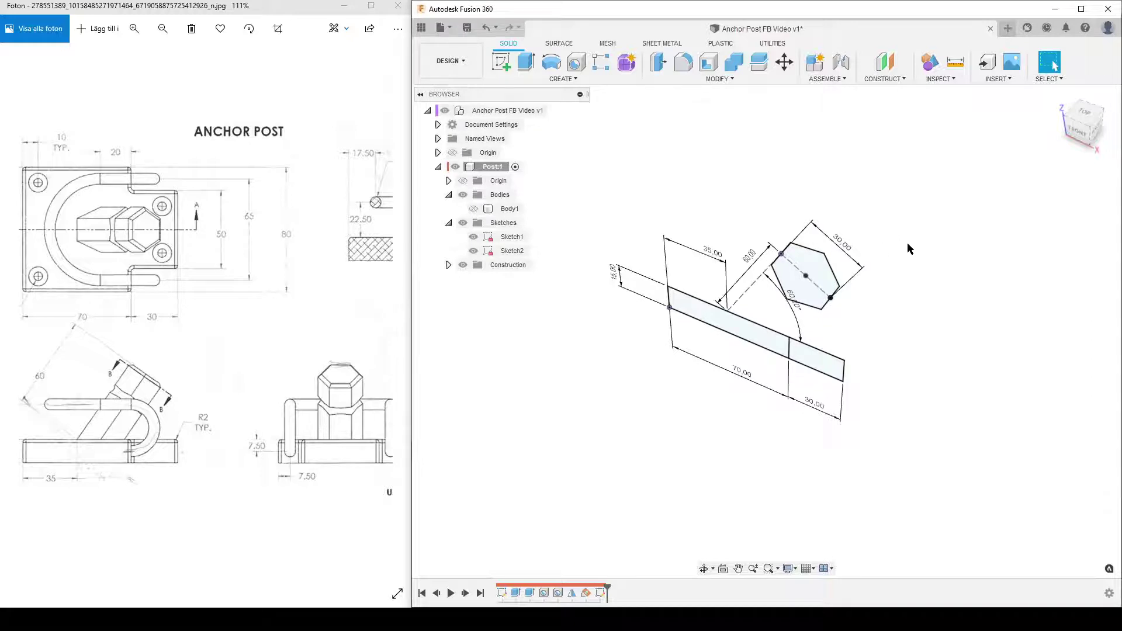
key(ctrl+z)
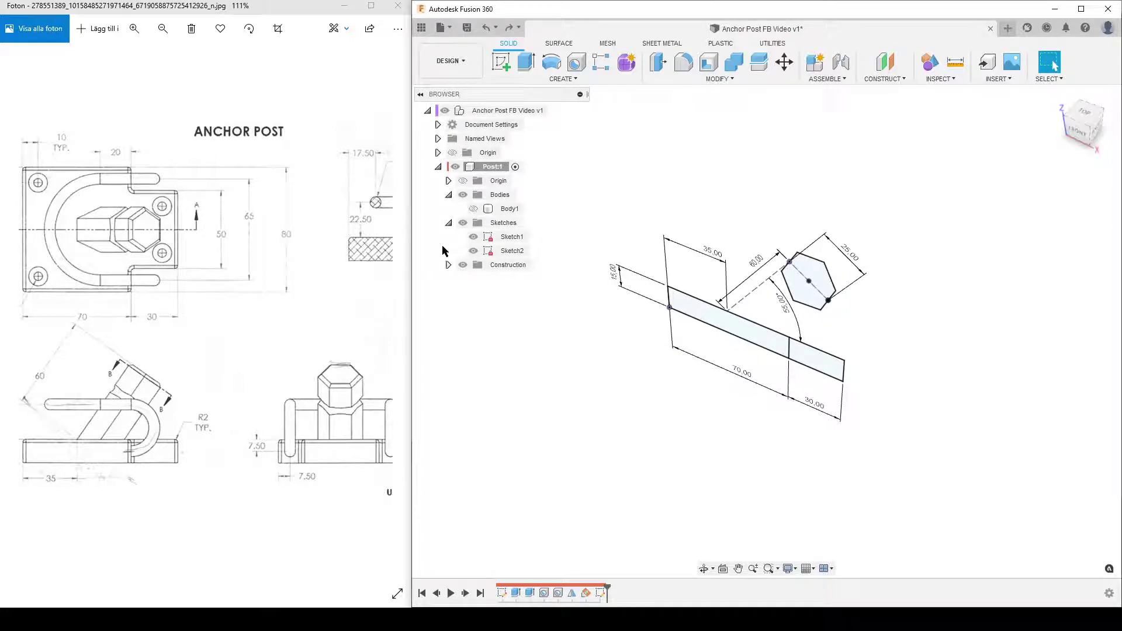
click(473, 236)
click(473, 209)
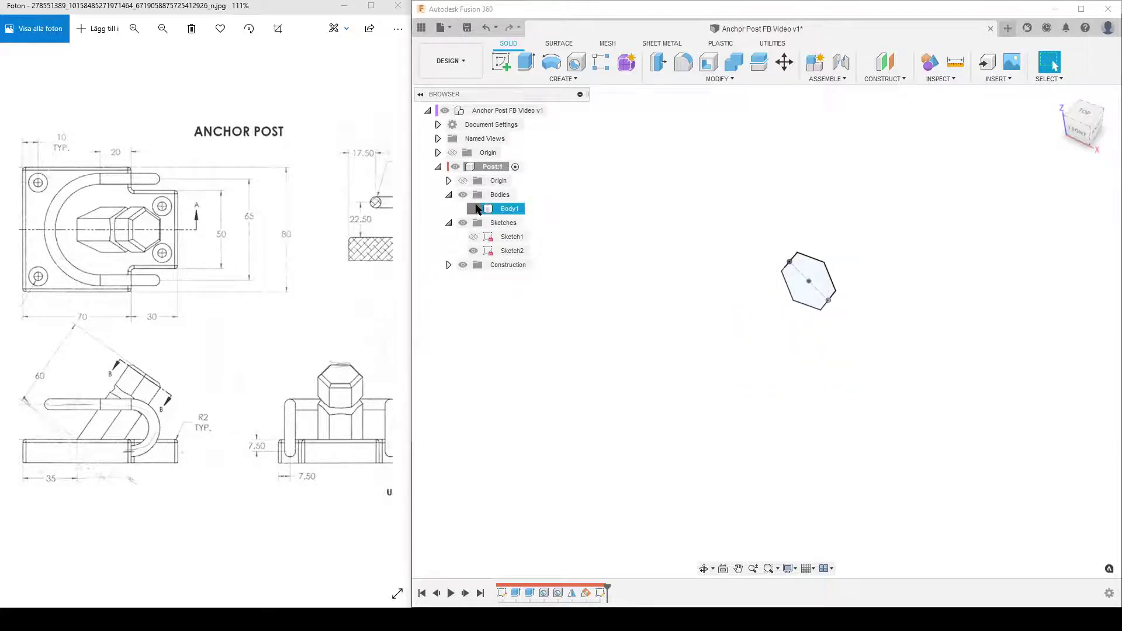
Step: Extrude the hexagon To Object down to the plate's top face, joined as a post
mouse_move(738, 375)
shift+middle_down()
mouse_move(738, 350)
mouse_move(737, 375)
shift+middle_up()
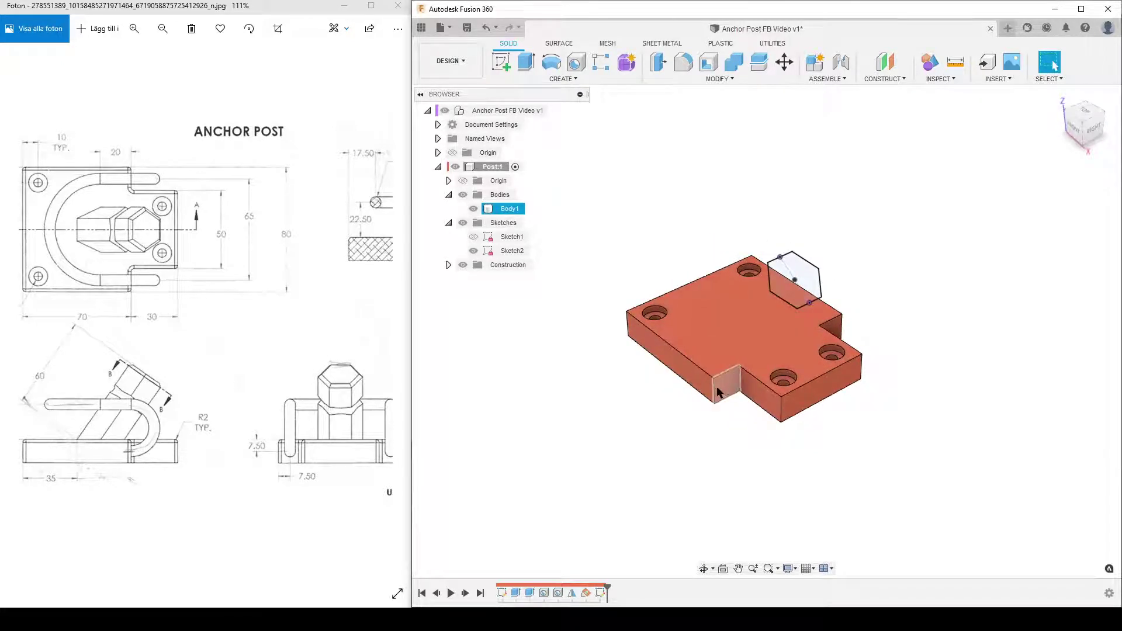
click(666, 413)
scroll(664, 414, up, 1)
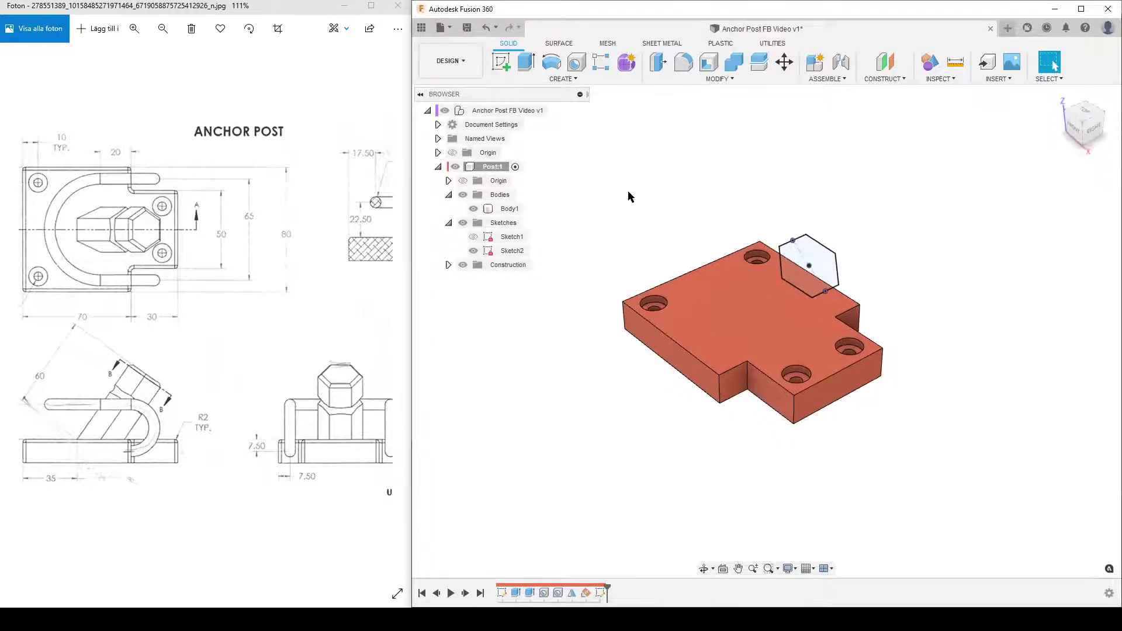
key(e)
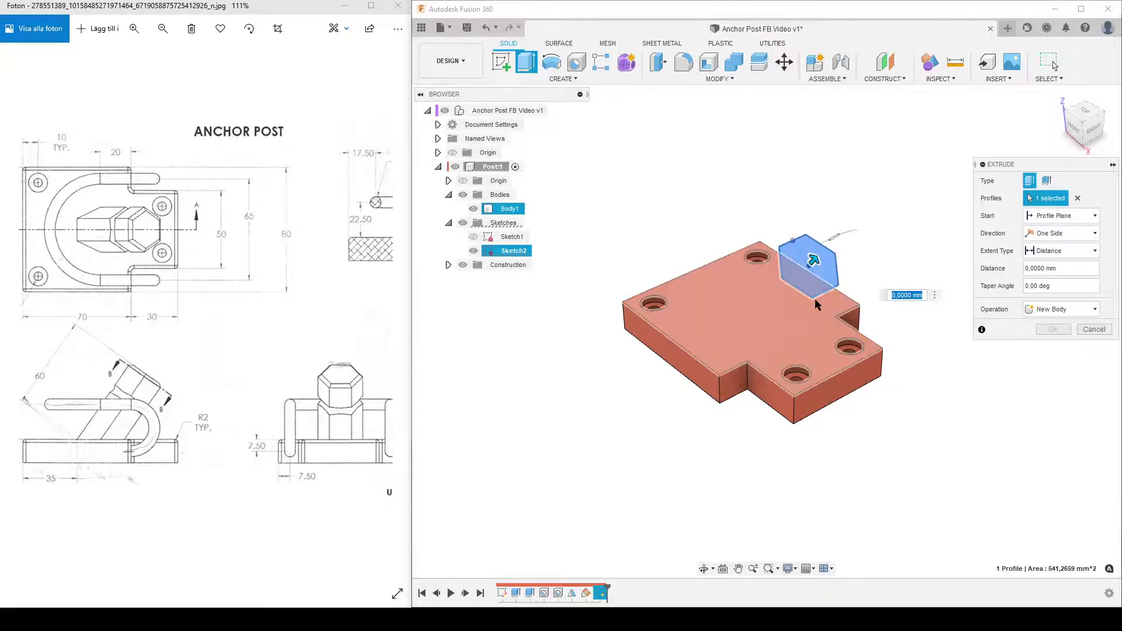
click(1081, 251)
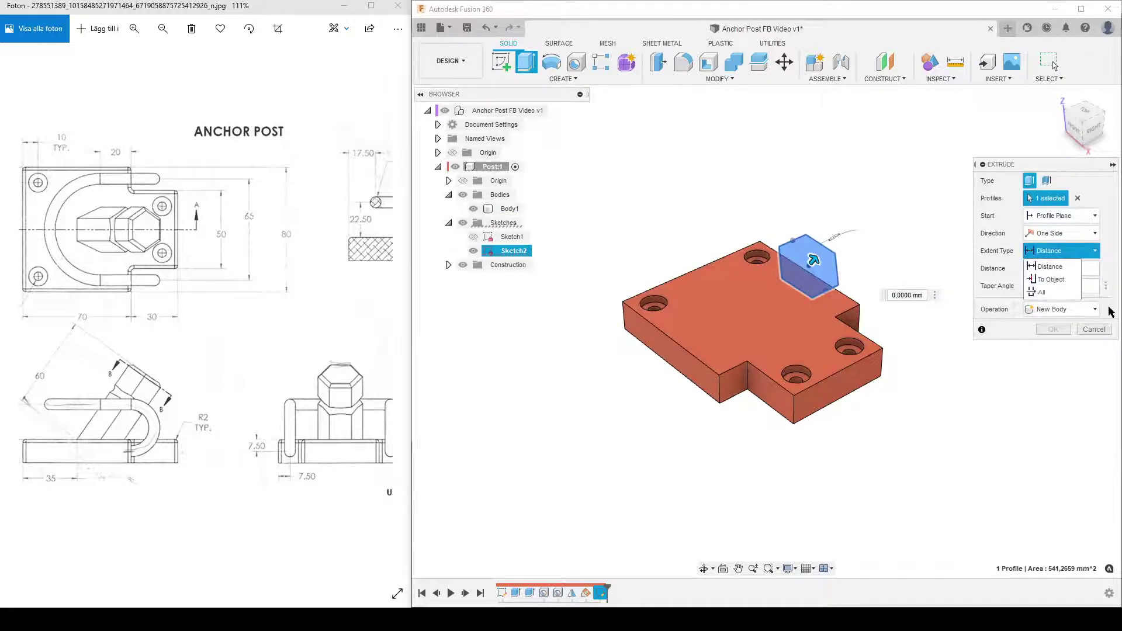
click(1057, 287)
click(871, 360)
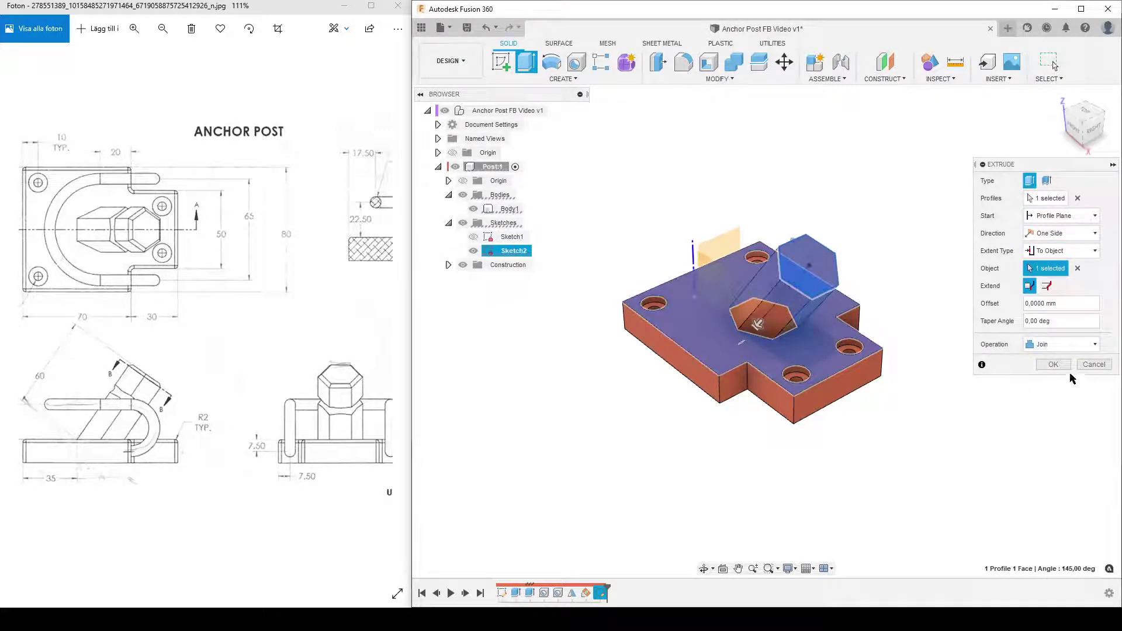
shift+middle_drag(784, 466, 856, 446)
click(1053, 366)
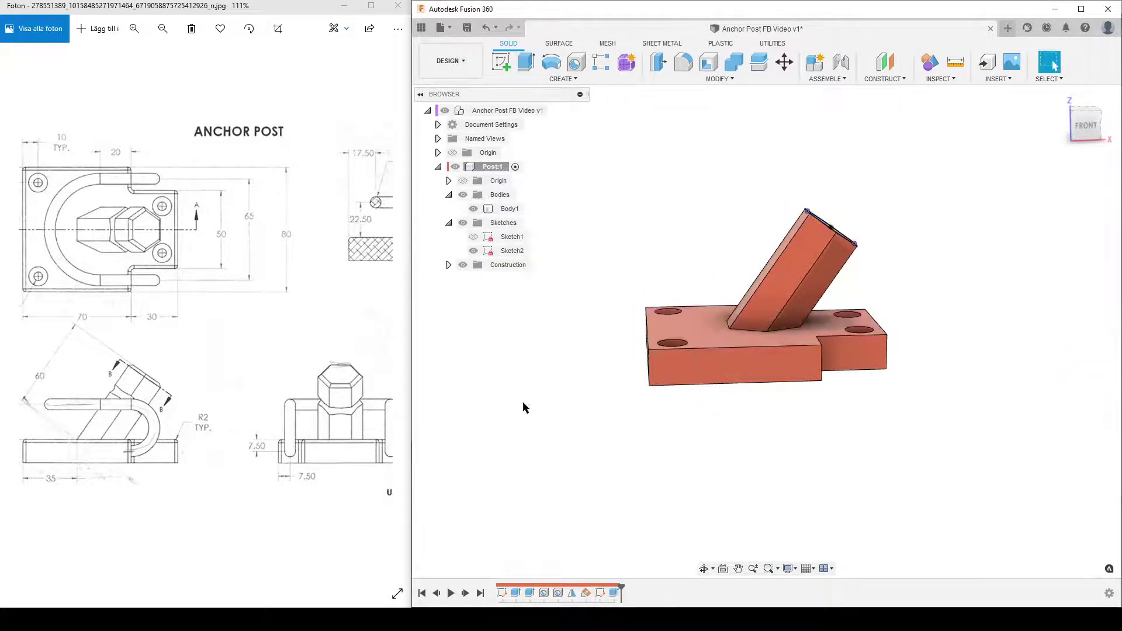
shift+middle_drag(824, 403, 779, 420)
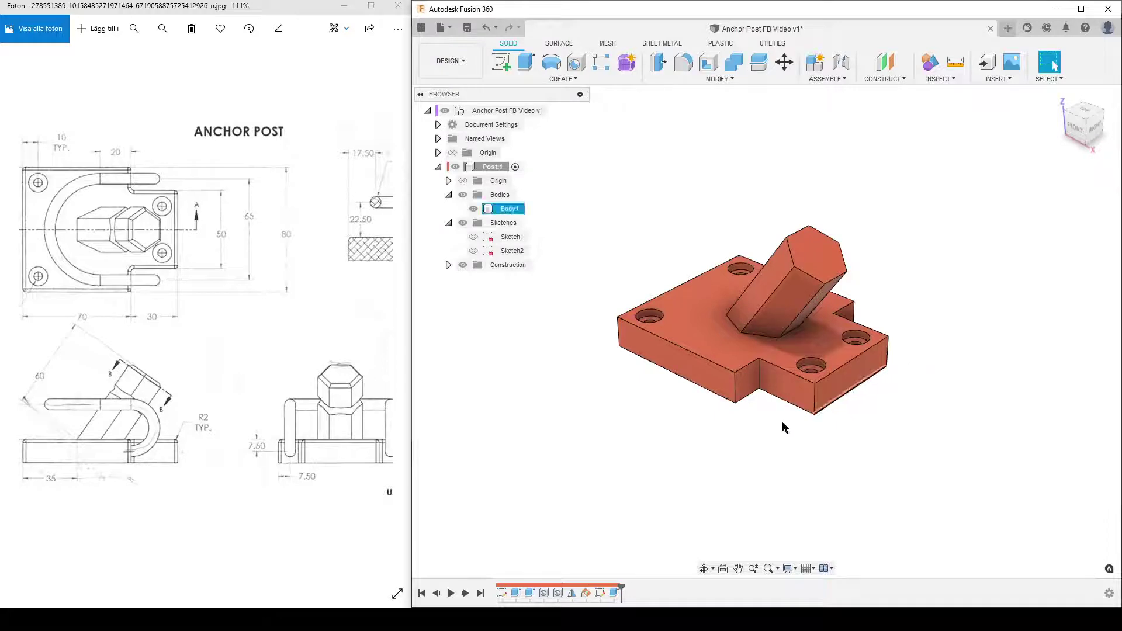
mouse_move(291, 345)
mouse_down()
mouse_move(136, 344)
mouse_move(254, 353)
mouse_up()
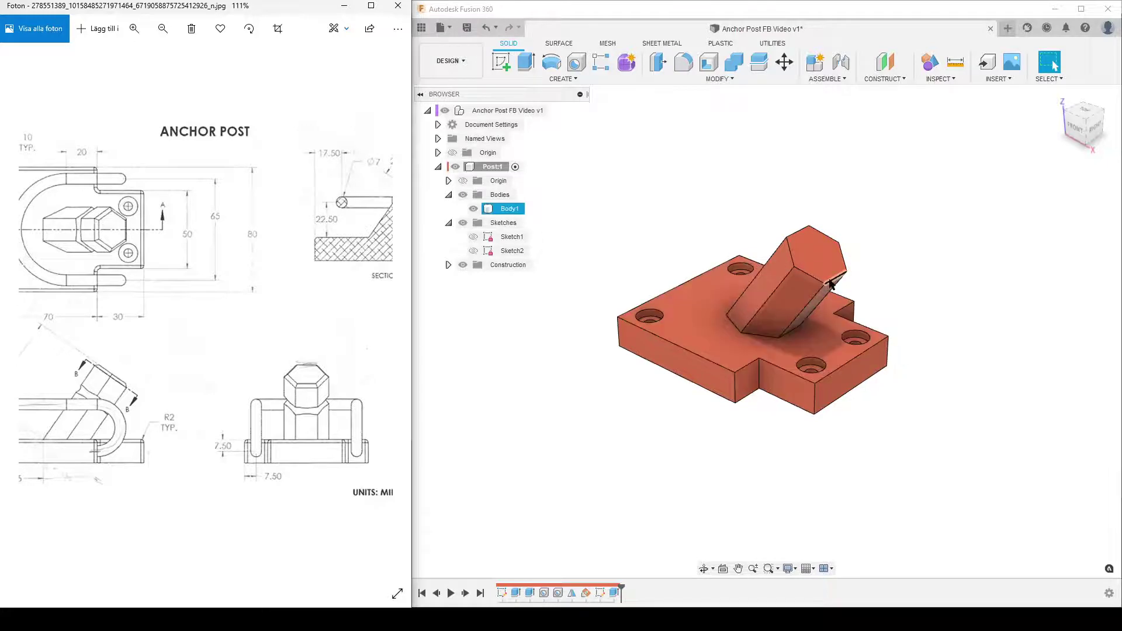
Step: Pan and zoom the reference drawing to Section A-A, then orbit the model top-down
mouse_move(275, 349)
mouse_down()
mouse_move(205, 342)
mouse_move(288, 351)
mouse_move(154, 352)
mouse_up()
scroll(223, 254, up, 6)
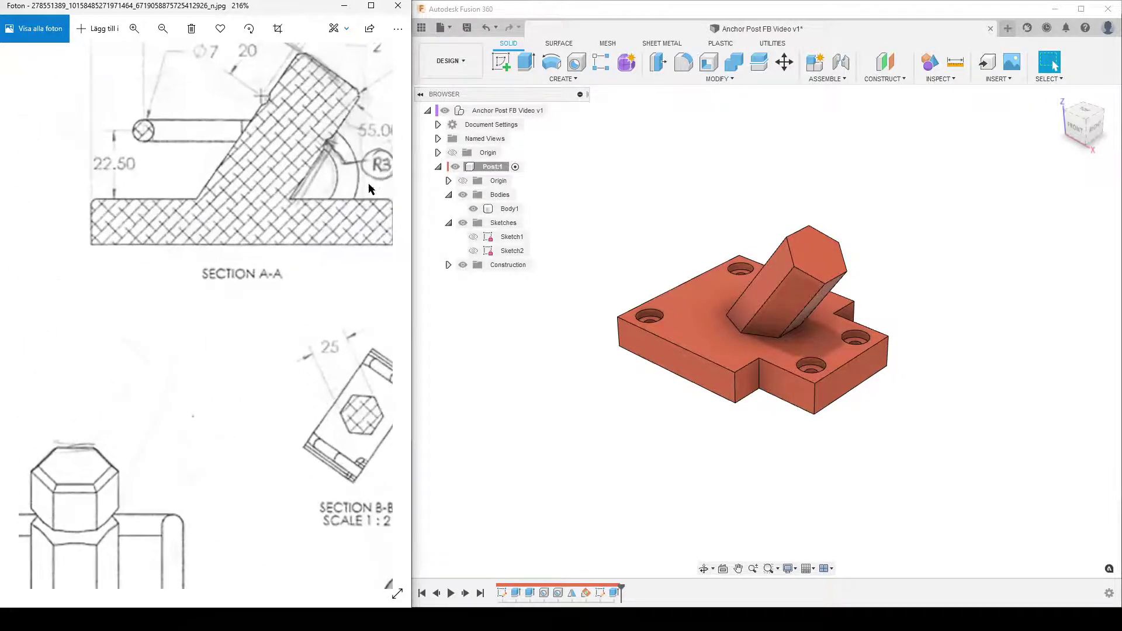
scroll(268, 319, down, 1)
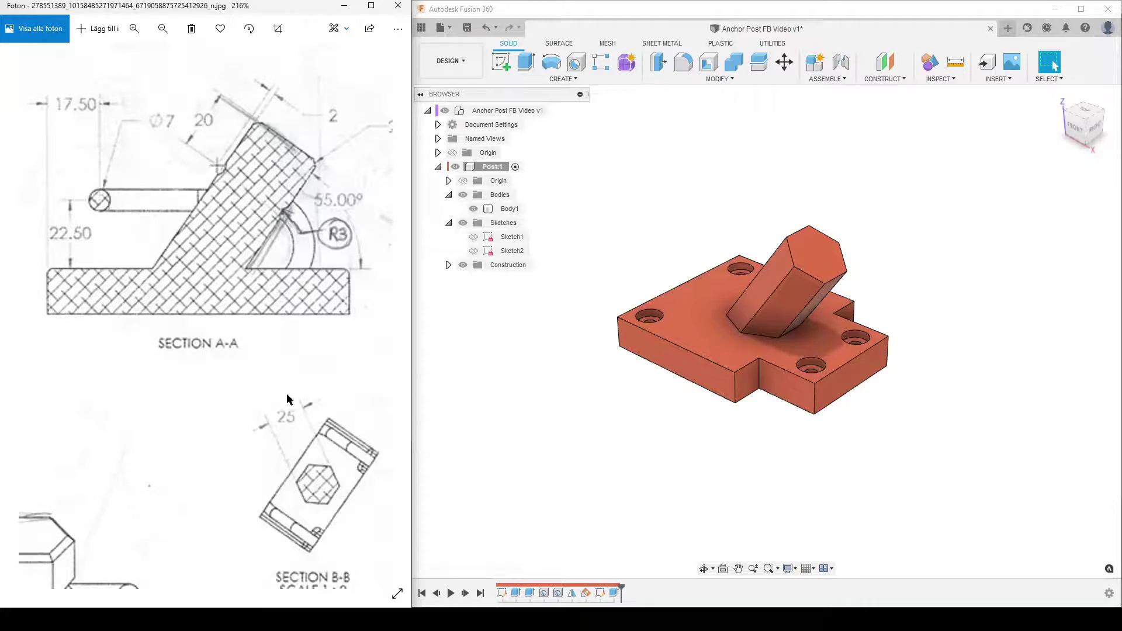
scroll(286, 394, down, 5)
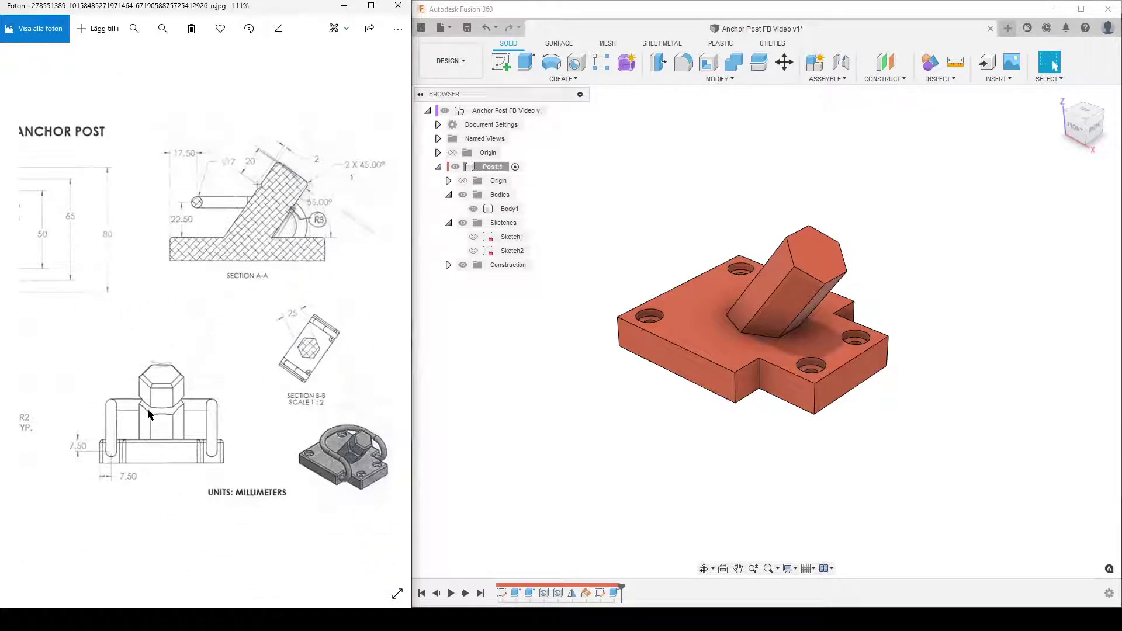
mouse_move(155, 363)
mouse_down()
mouse_move(338, 350)
mouse_move(158, 345)
mouse_move(316, 366)
mouse_move(183, 366)
mouse_up()
scroll(182, 366, up, 2)
scroll(358, 224, up, 2)
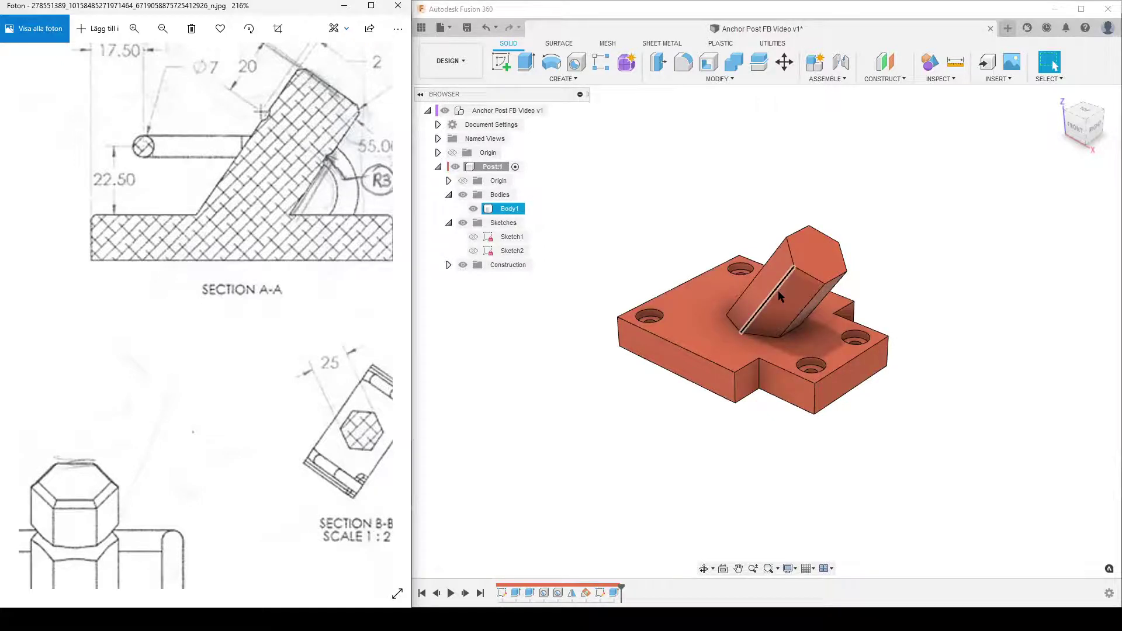
scroll(610, 377, down, 3)
shift+middle_drag(613, 380, 637, 430)
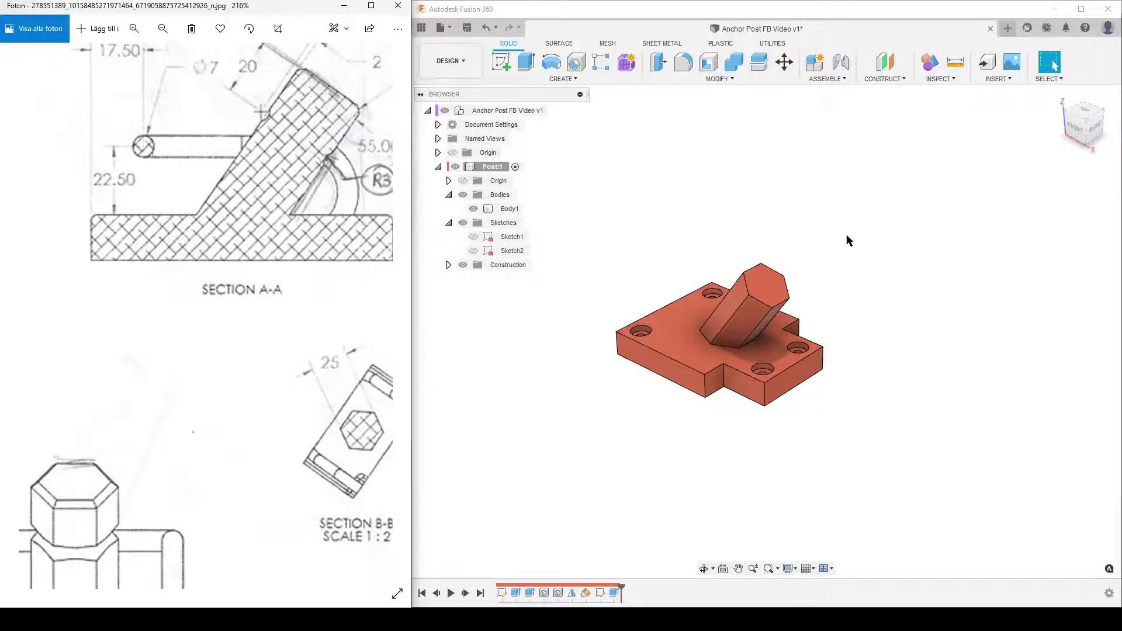
click(887, 79)
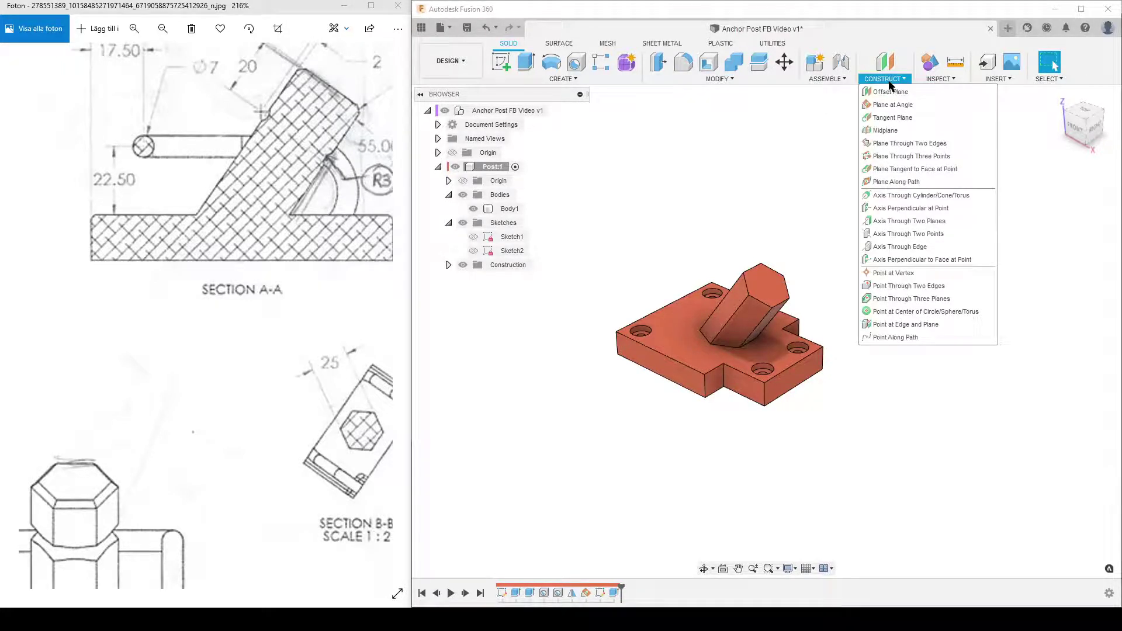
Step: Create a construction plane through two edges of the post
click(917, 143)
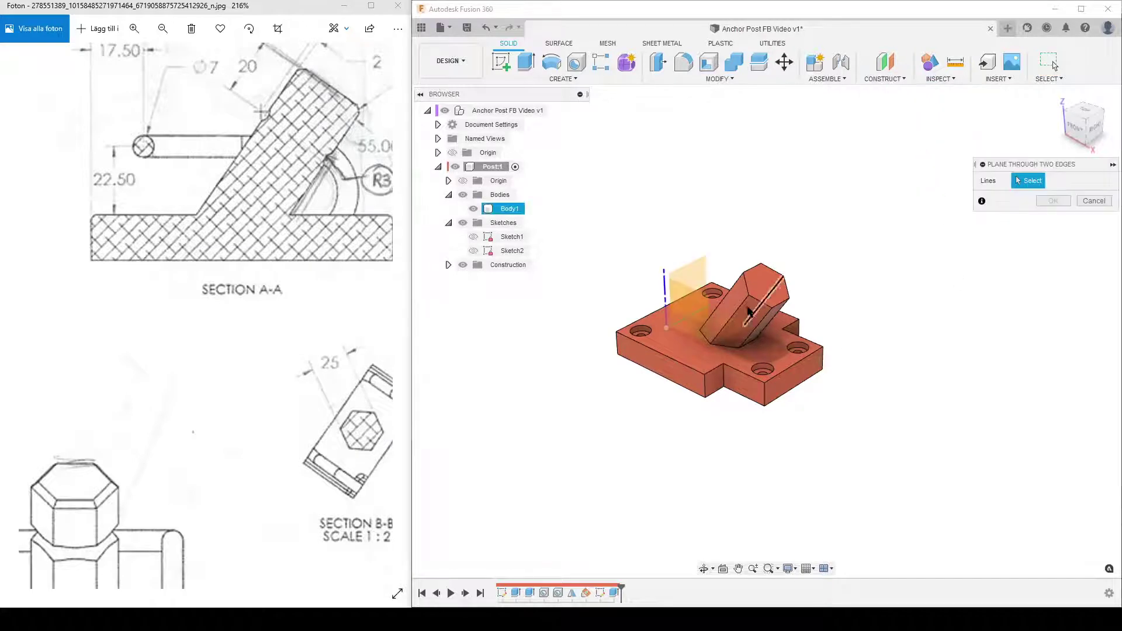
click(744, 310)
shift+middle_drag(977, 359, 914, 334)
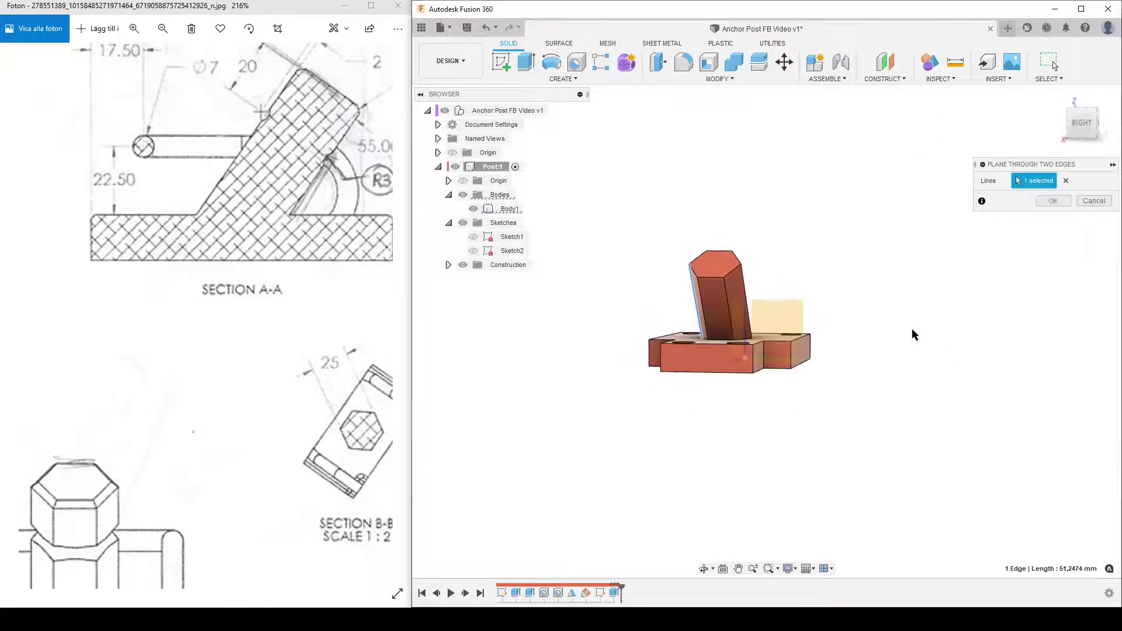
click(748, 304)
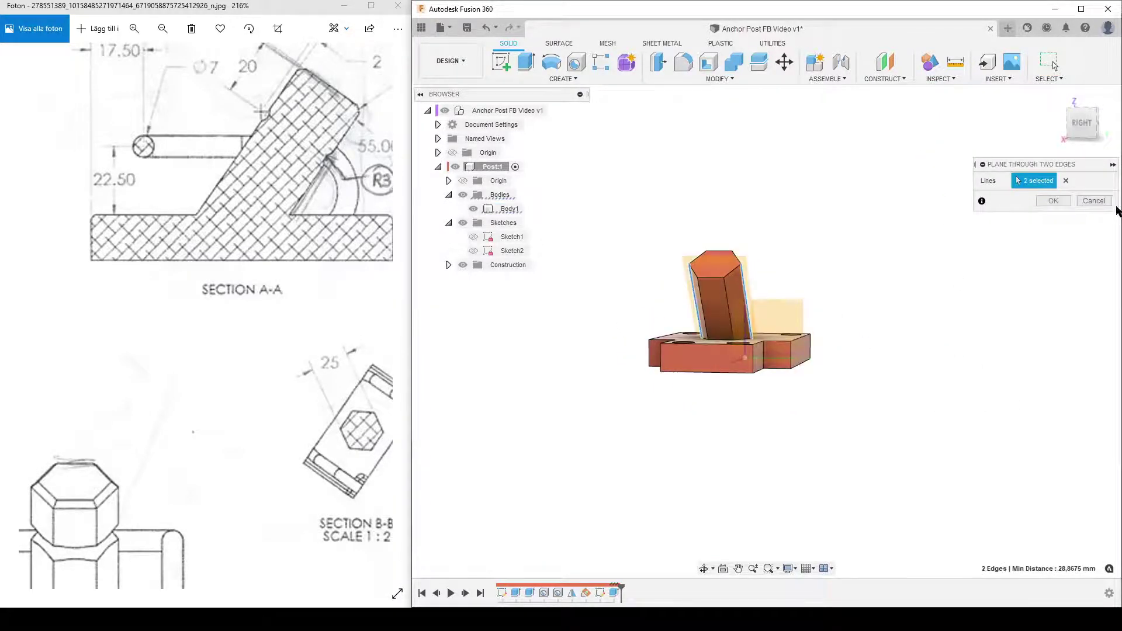
click(1060, 201)
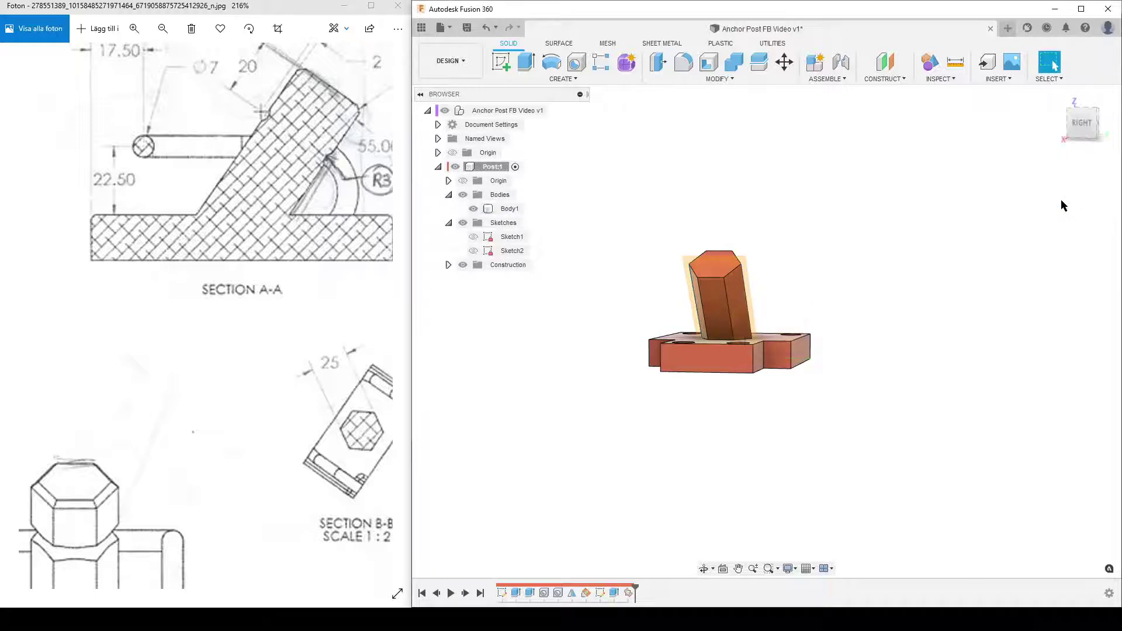
Step: Start Sketch3 on the new plane, toggling the Slice view on and off
click(497, 66)
click(750, 264)
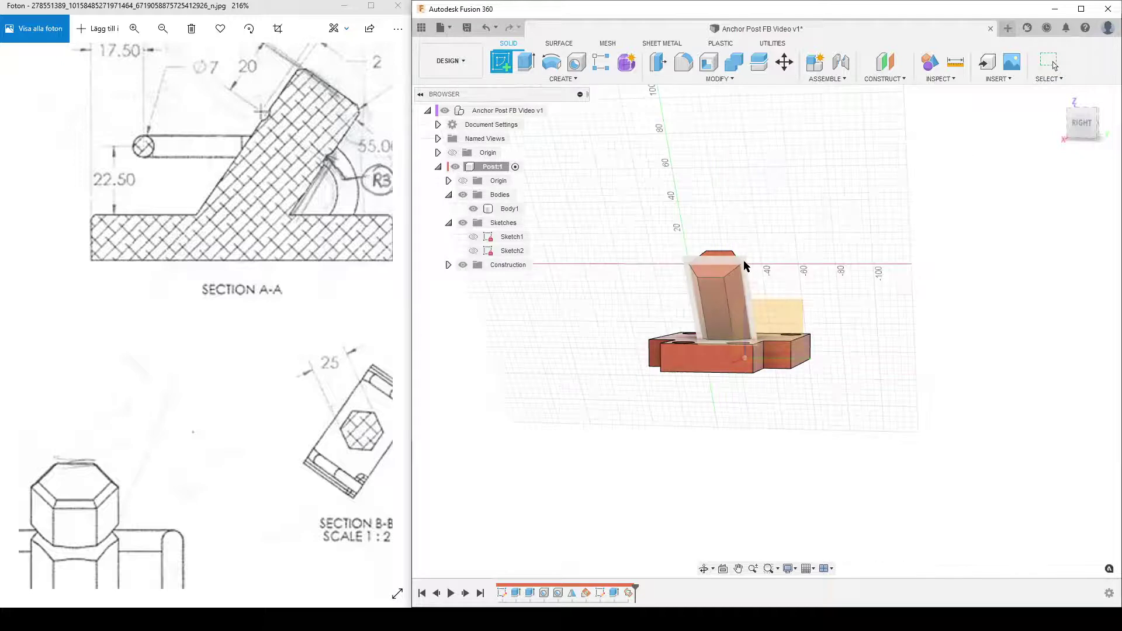
click(743, 260)
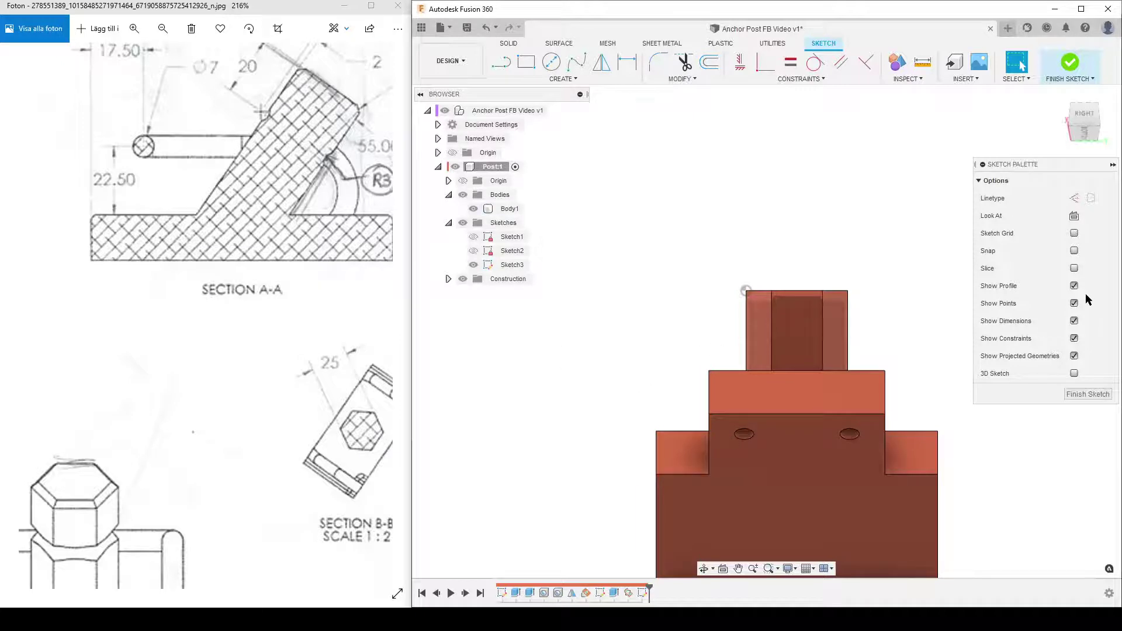
click(1074, 268)
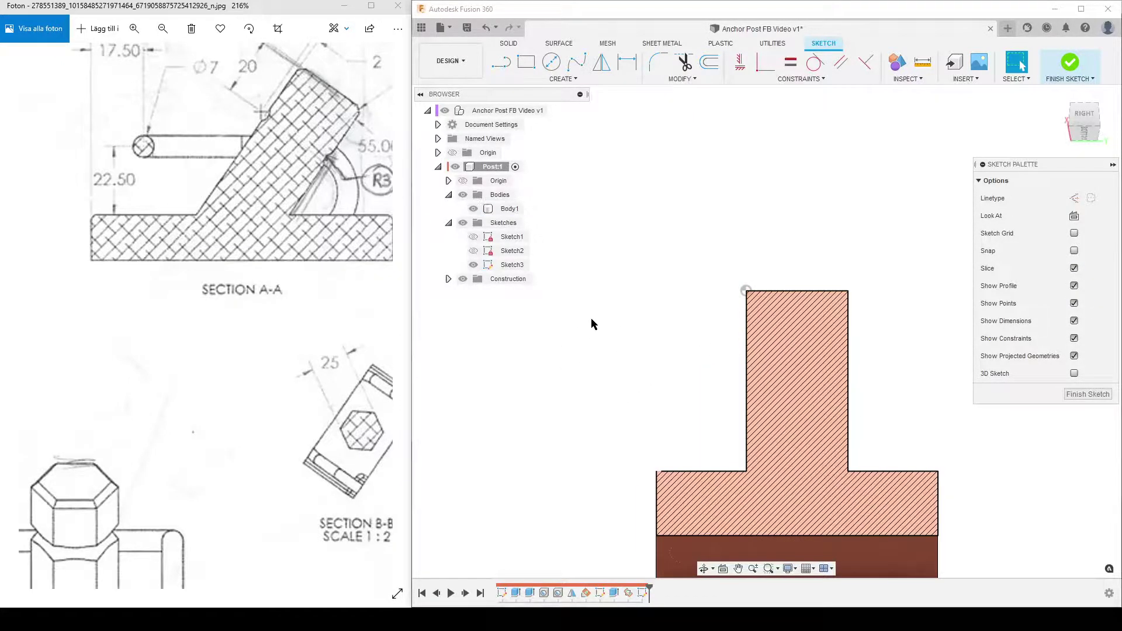
click(1073, 268)
mouse_move(563, 330)
shift+middle_down()
mouse_move(621, 351)
mouse_move(561, 333)
shift+middle_up()
Step: Project the post's slanted edge into Sketch3
key(p)
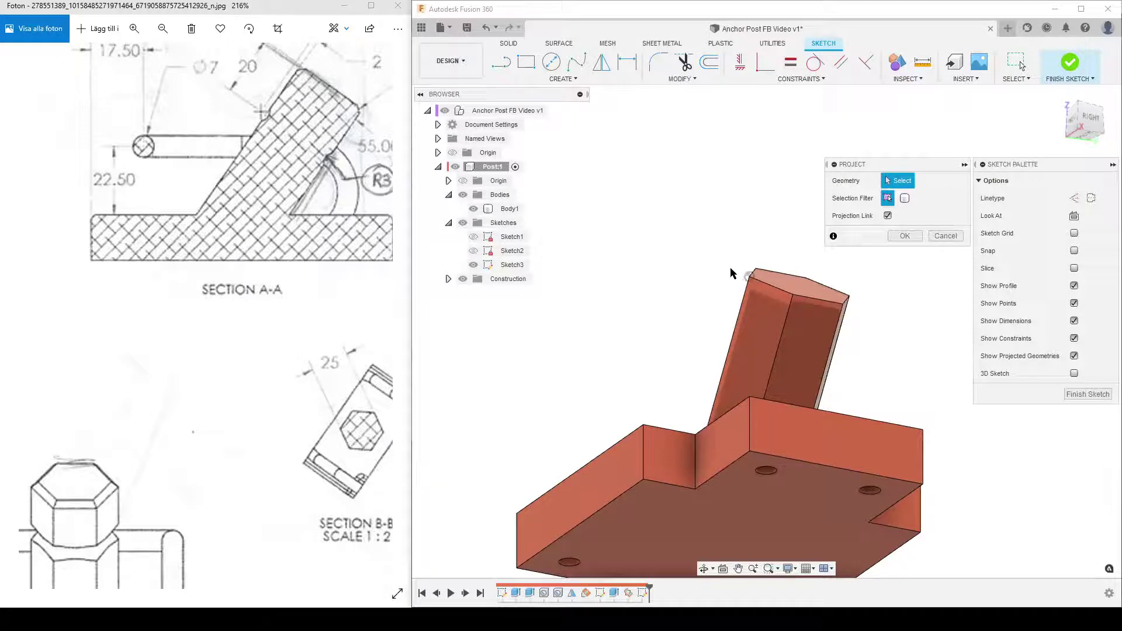
click(740, 310)
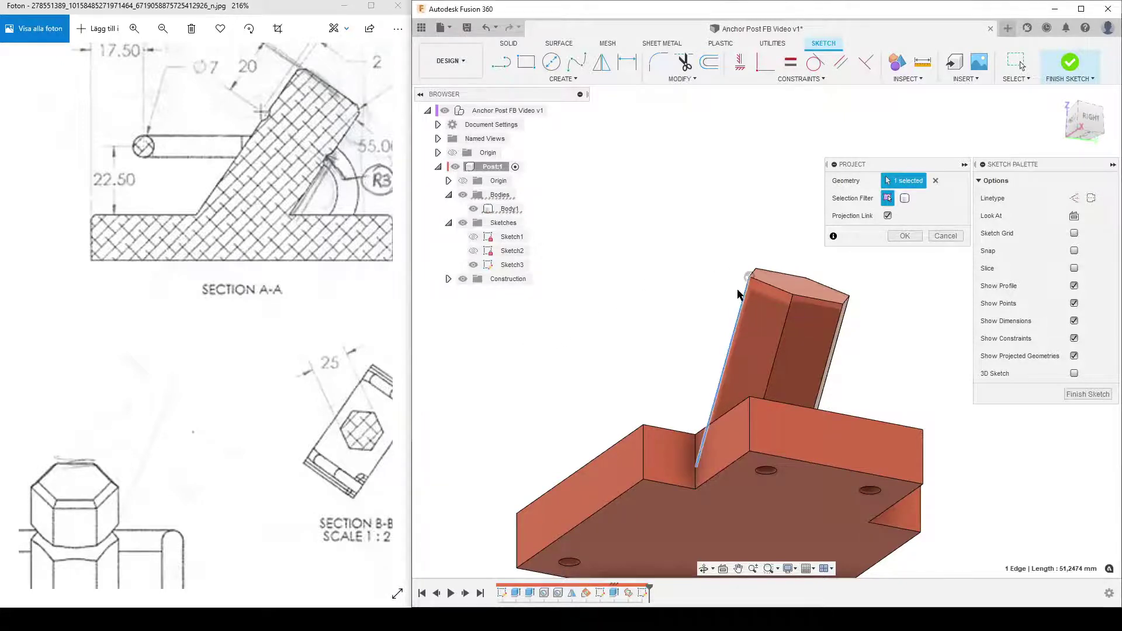
click(904, 236)
shift+middle_drag(631, 303, 611, 294)
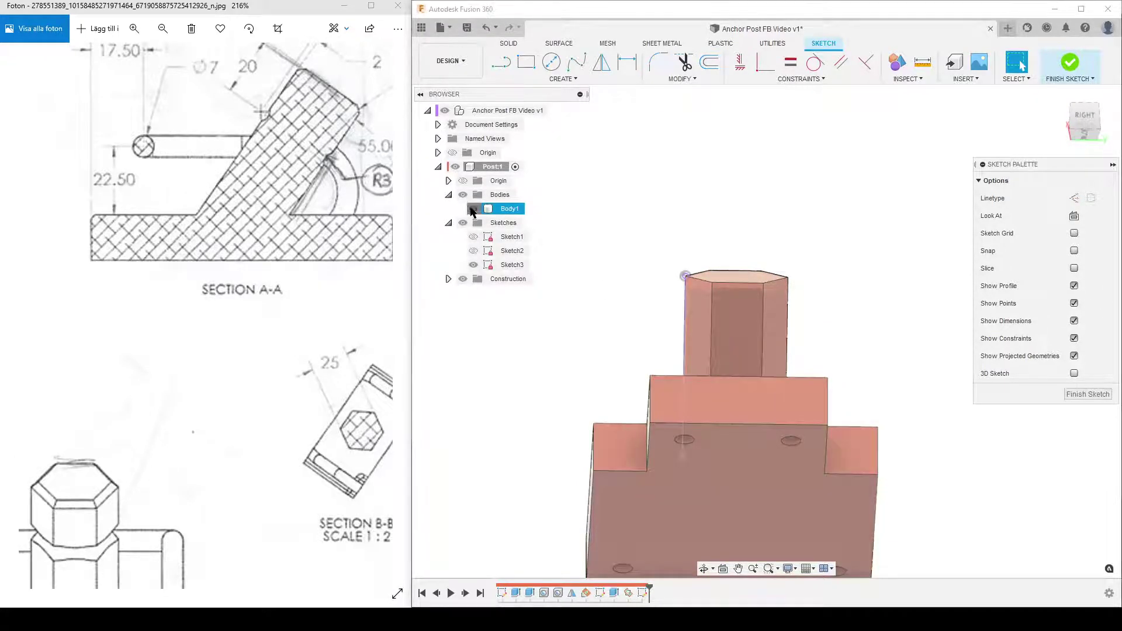
Step: Hide Body1 and convert the projected sketch line to a construction line
click(473, 208)
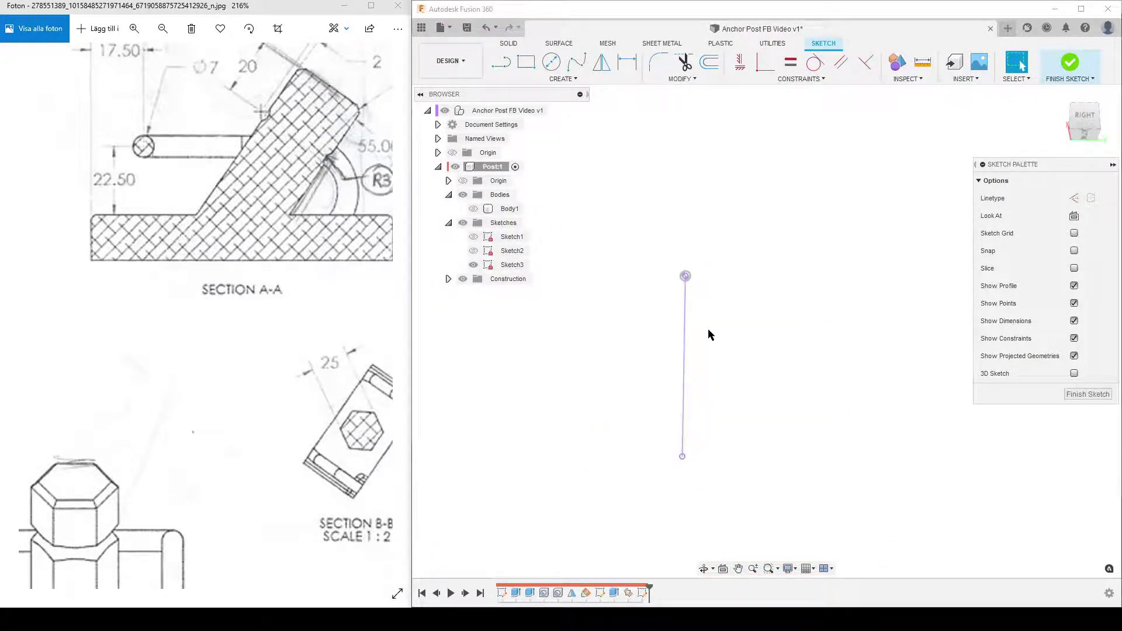
click(684, 308)
click(1074, 198)
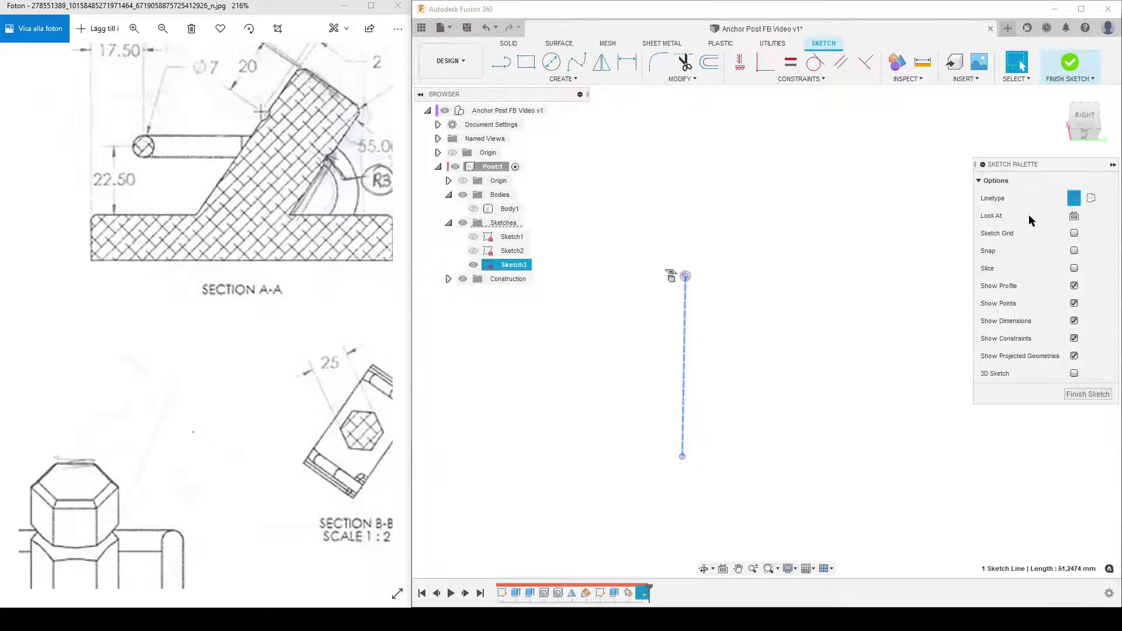
click(832, 338)
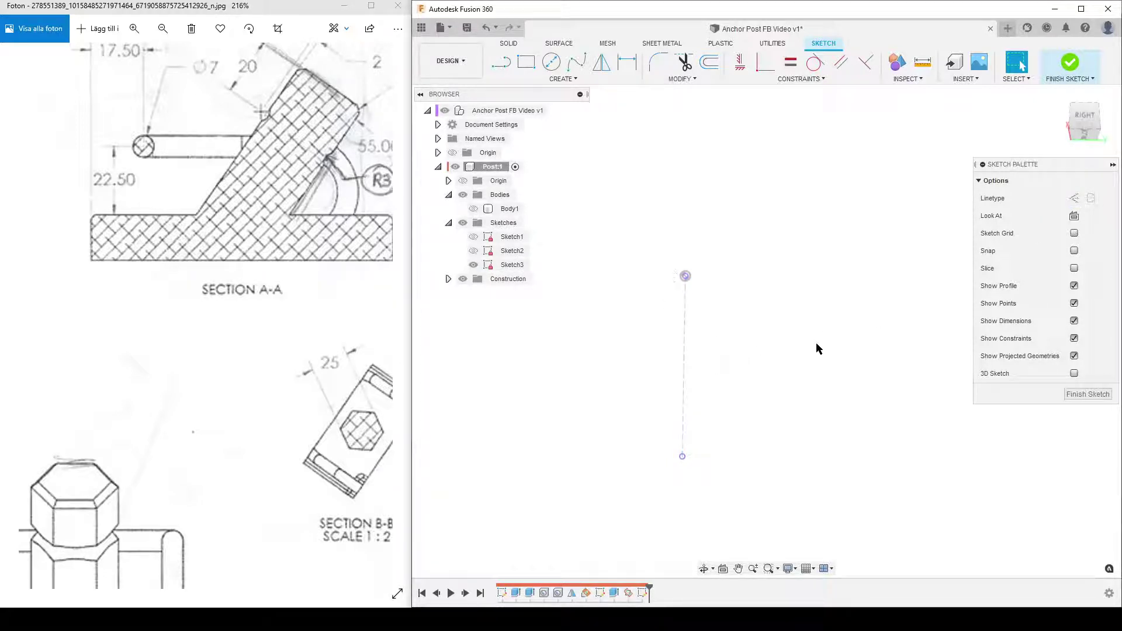
Step: Draw a small circle centred on the construction line's upper end
key(c)
click(684, 321)
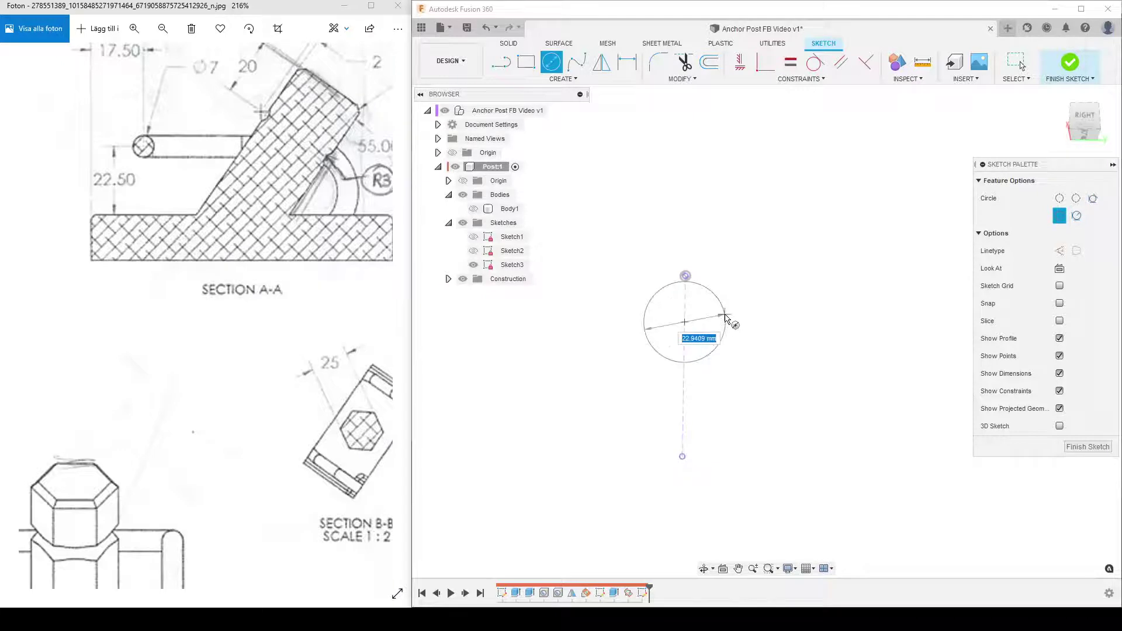
right_click(717, 326)
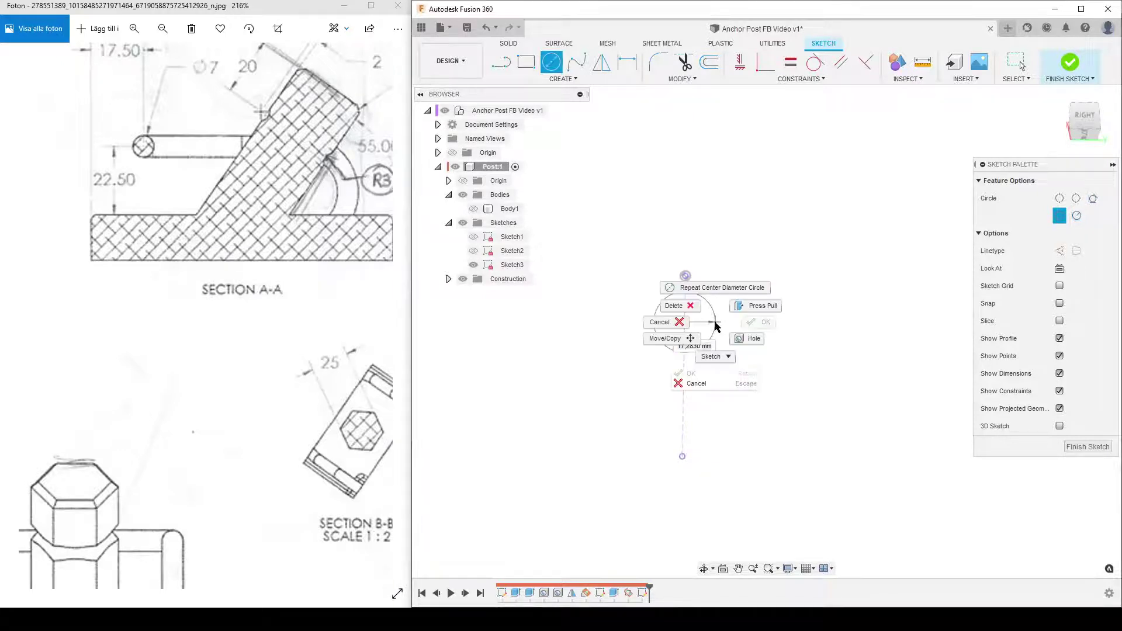
click(717, 326)
click(714, 296)
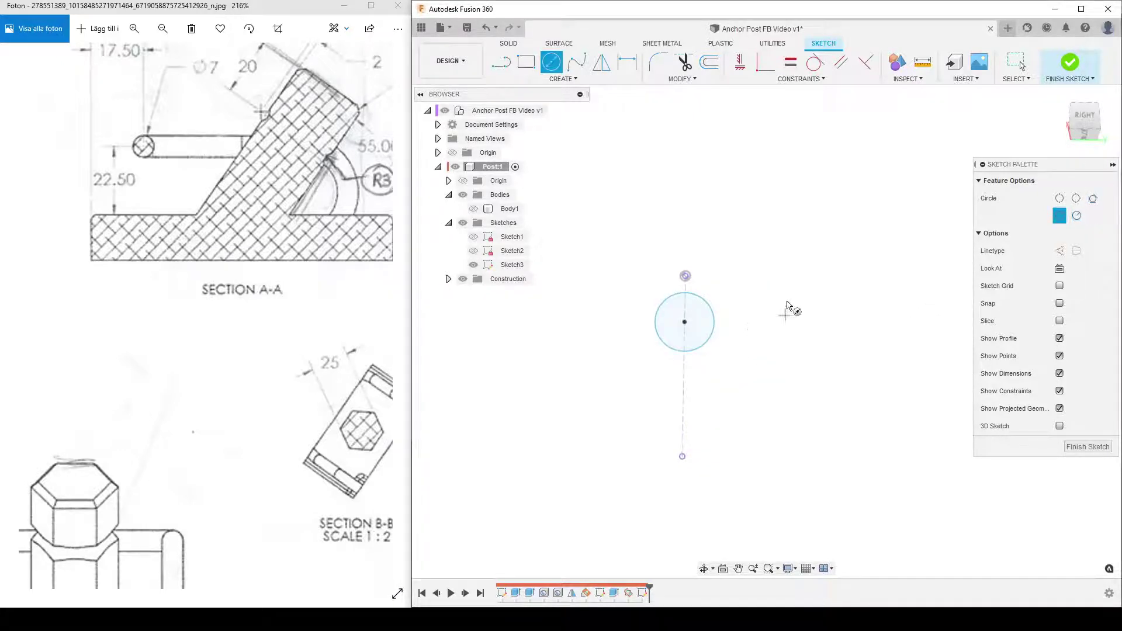
Step: Dimension the circle as radius 3 mm
key(d)
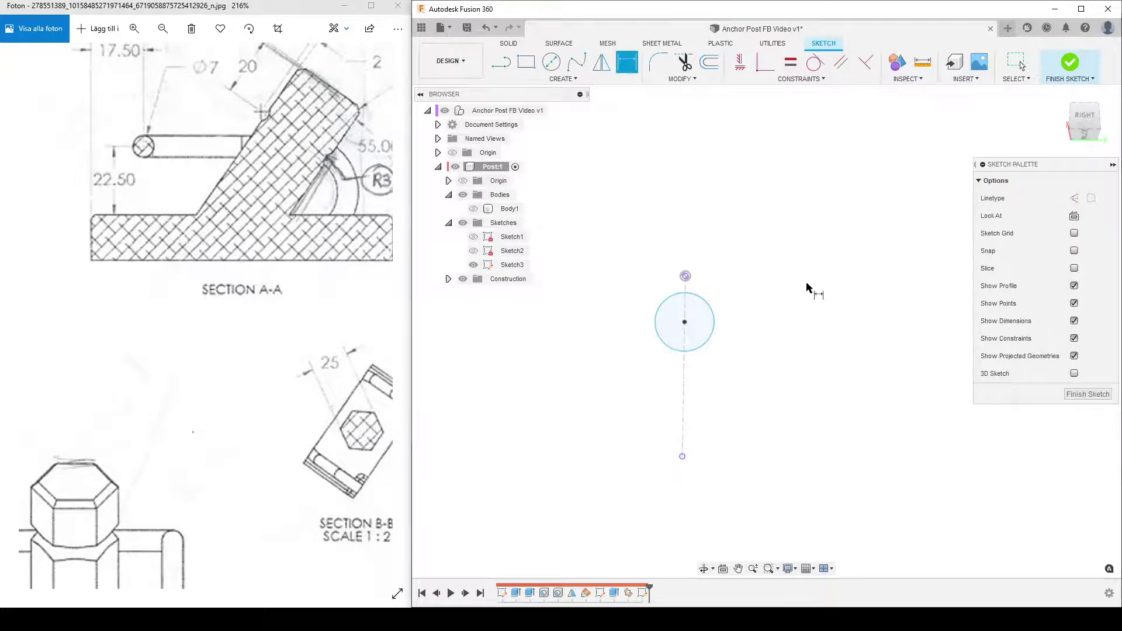
click(705, 303)
right_click(717, 295)
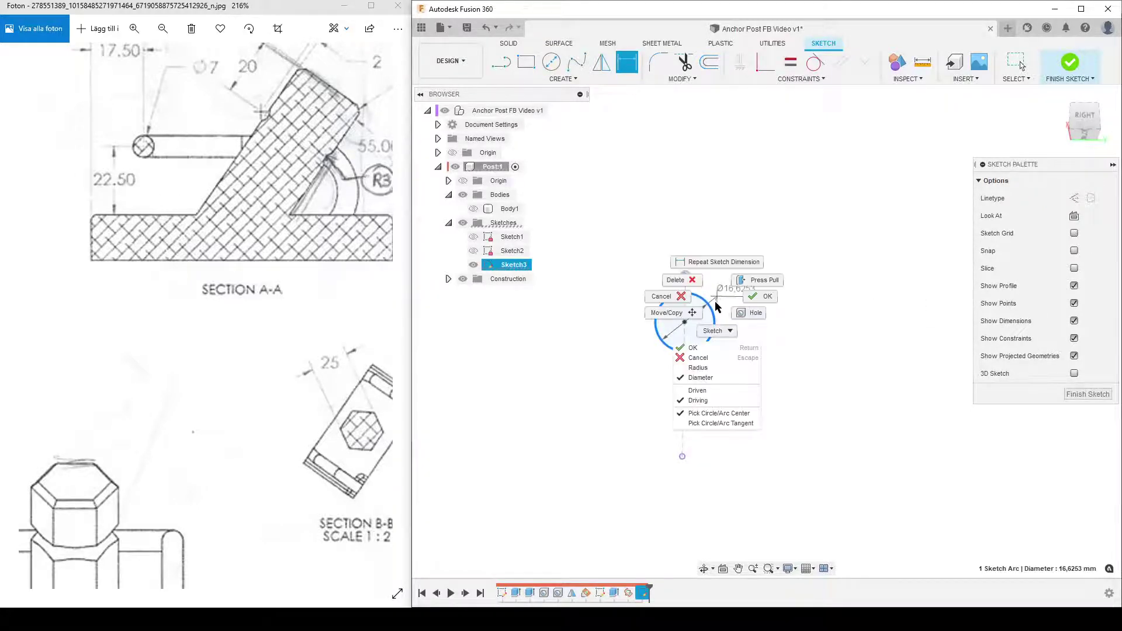
click(701, 367)
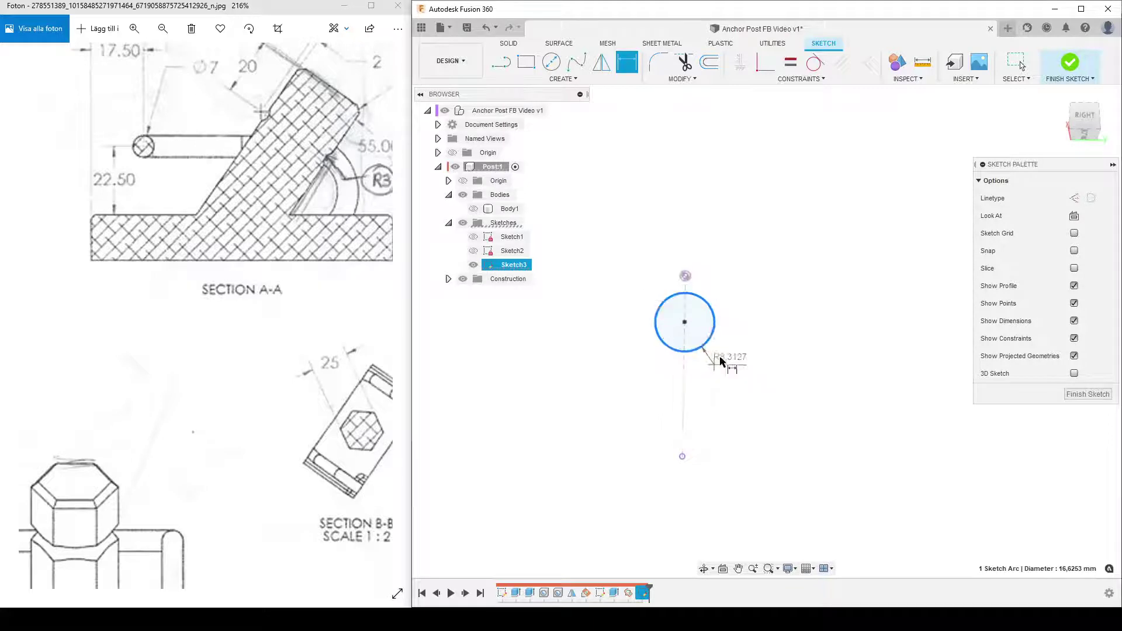
click(733, 299)
text(3)
key(Return)
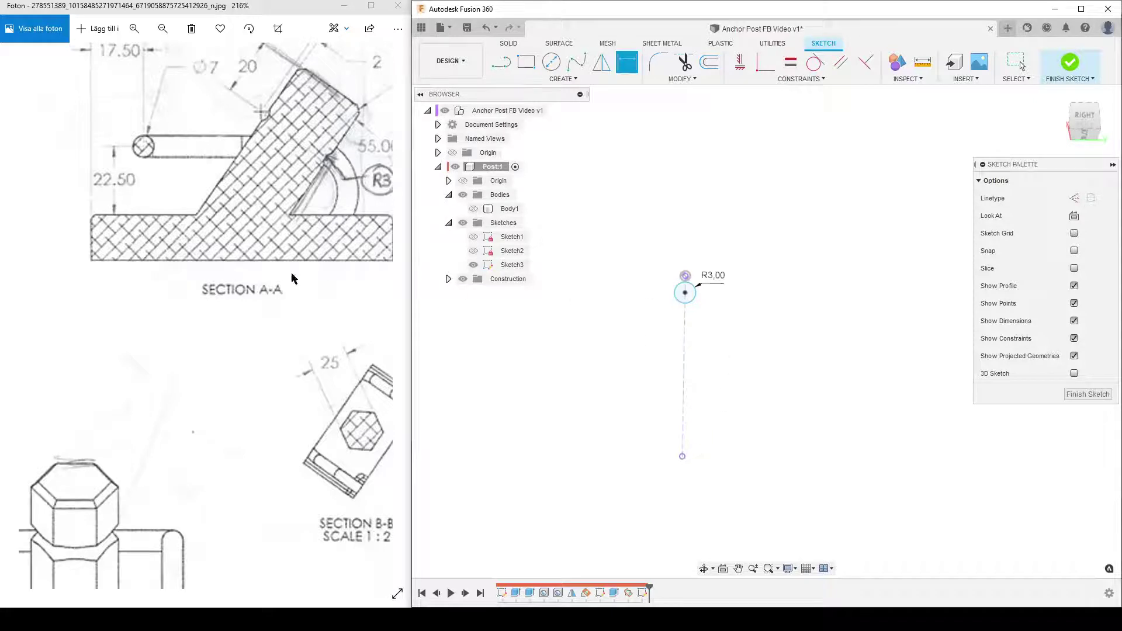
drag(296, 202, 305, 225)
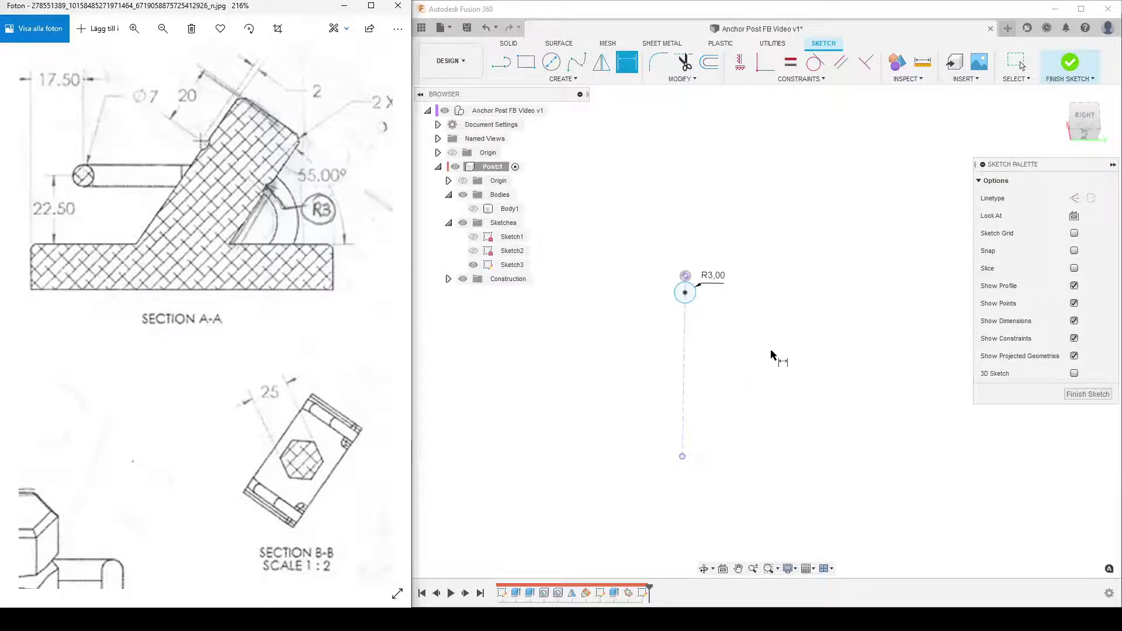
Step: Switch the R3 circle dimension to a diameter and back to a radius
click(783, 338)
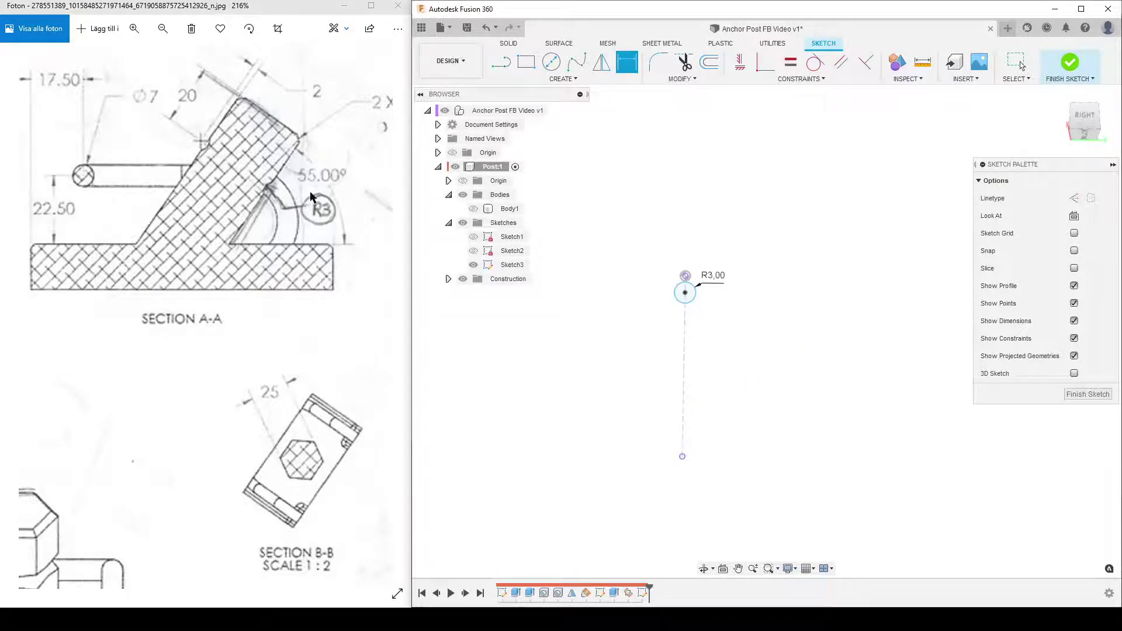
key(Escape)
click(712, 281)
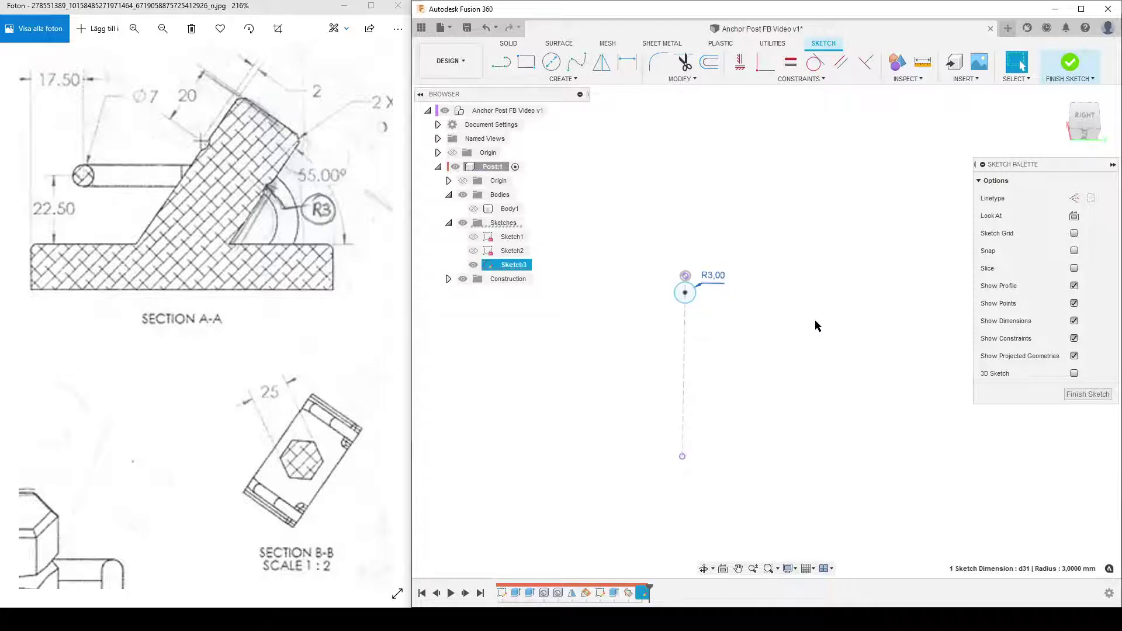
right_click(715, 284)
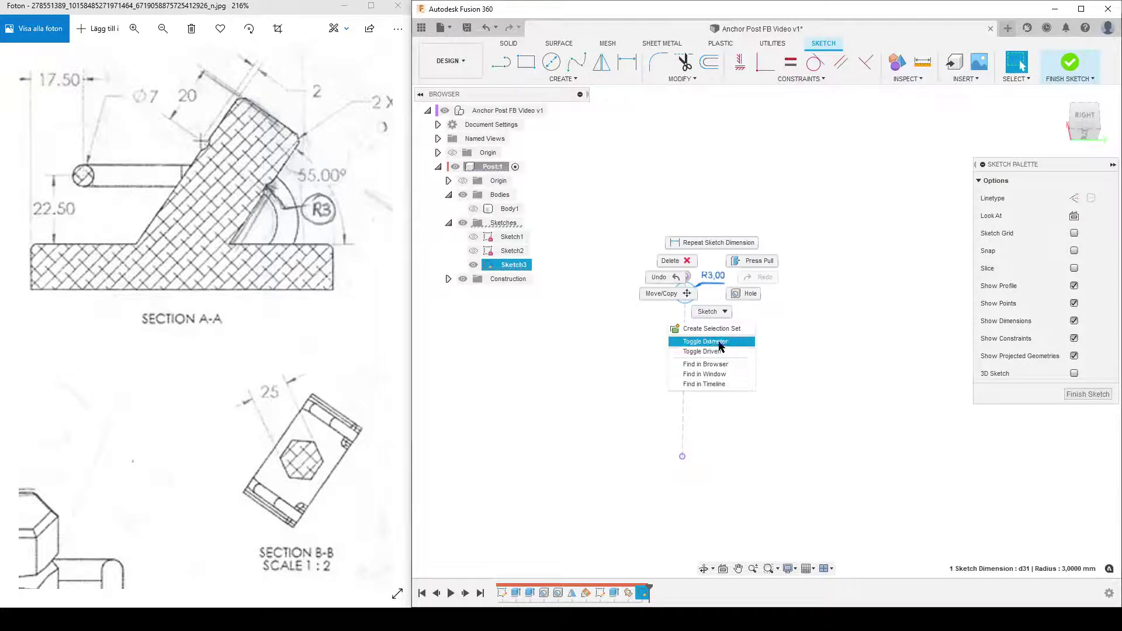
click(710, 344)
right_click(714, 279)
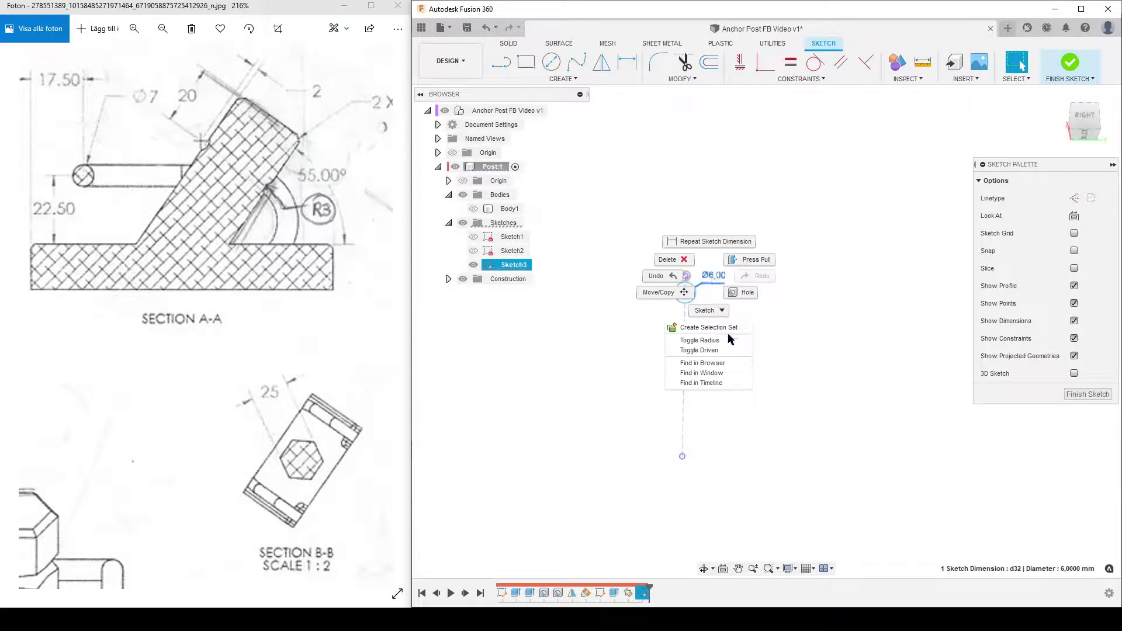
click(725, 341)
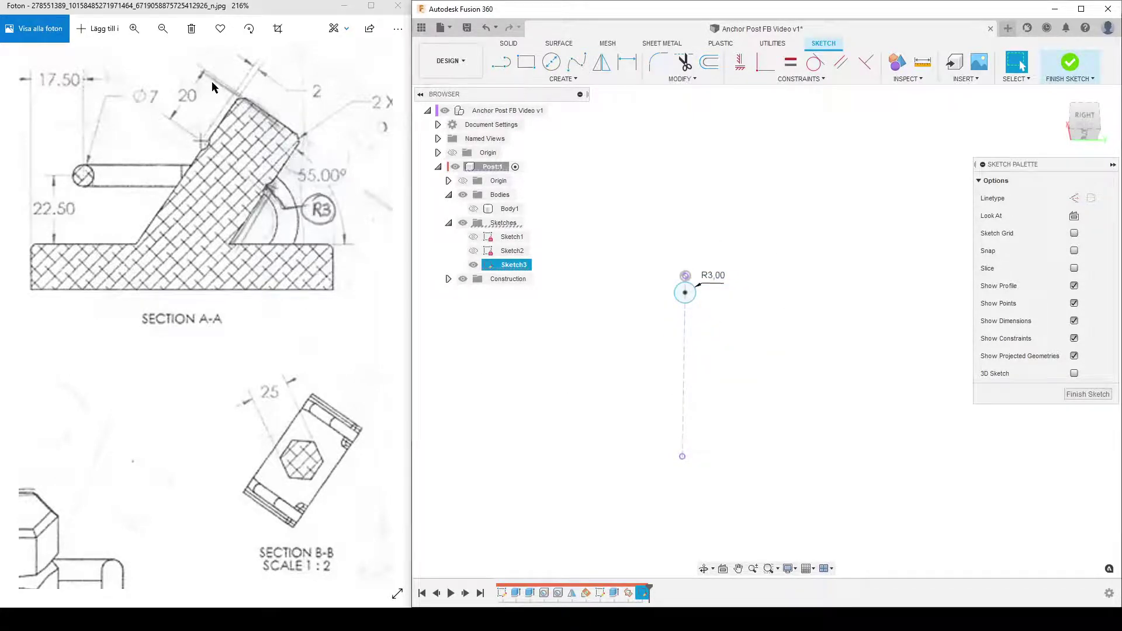
drag(208, 126, 229, 150)
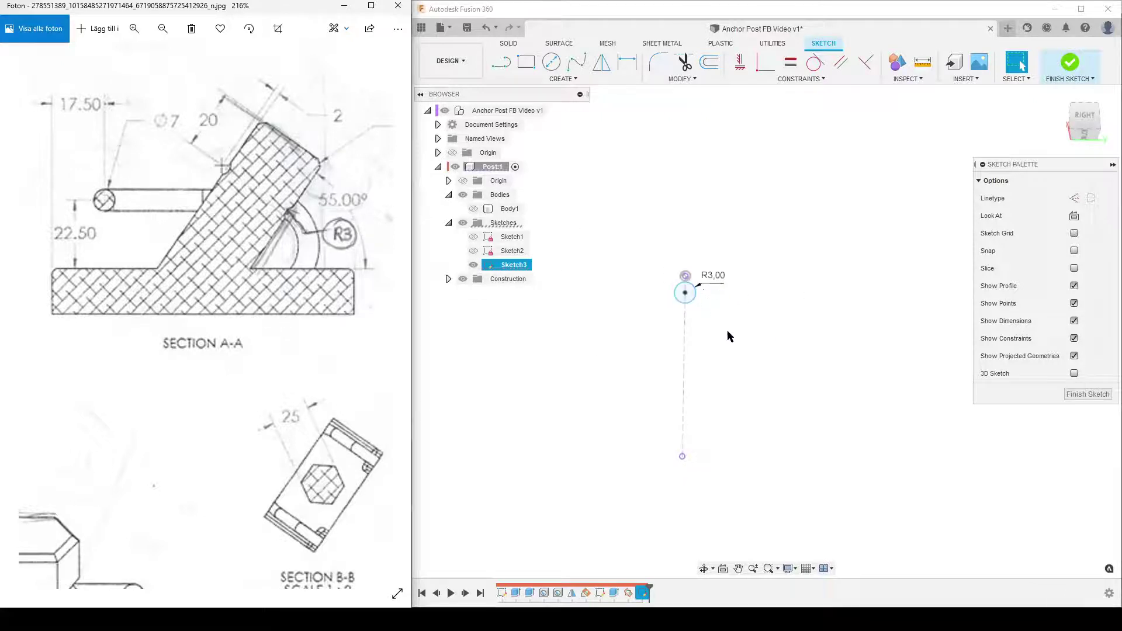
Step: Dimension the circle centre 20 mm below the point above, then show Body1 again
click(691, 275)
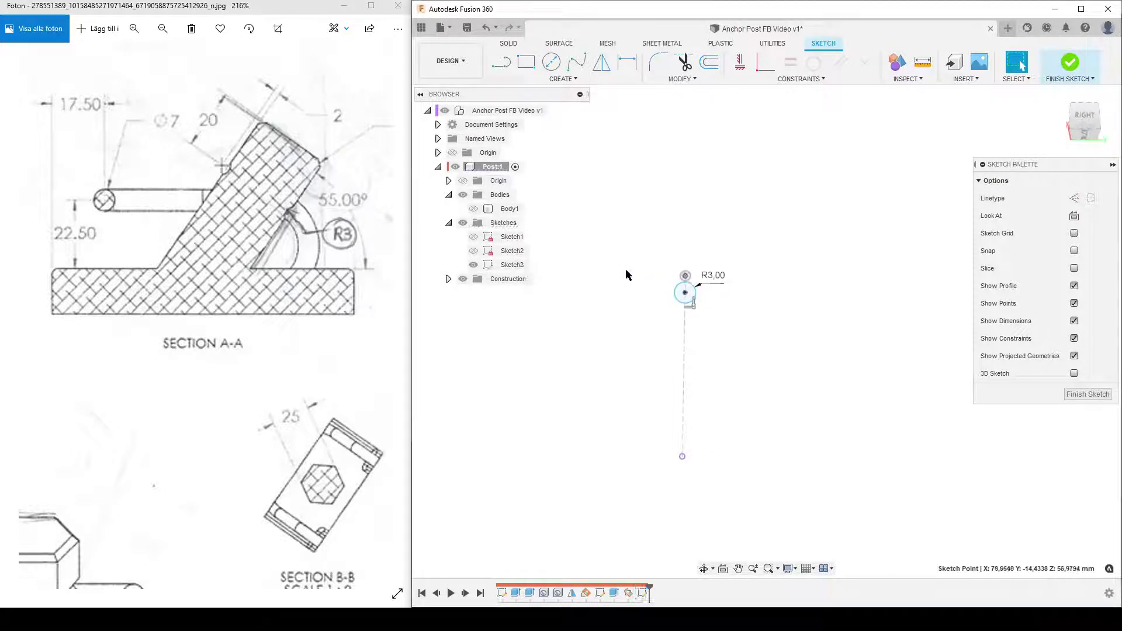
key(d)
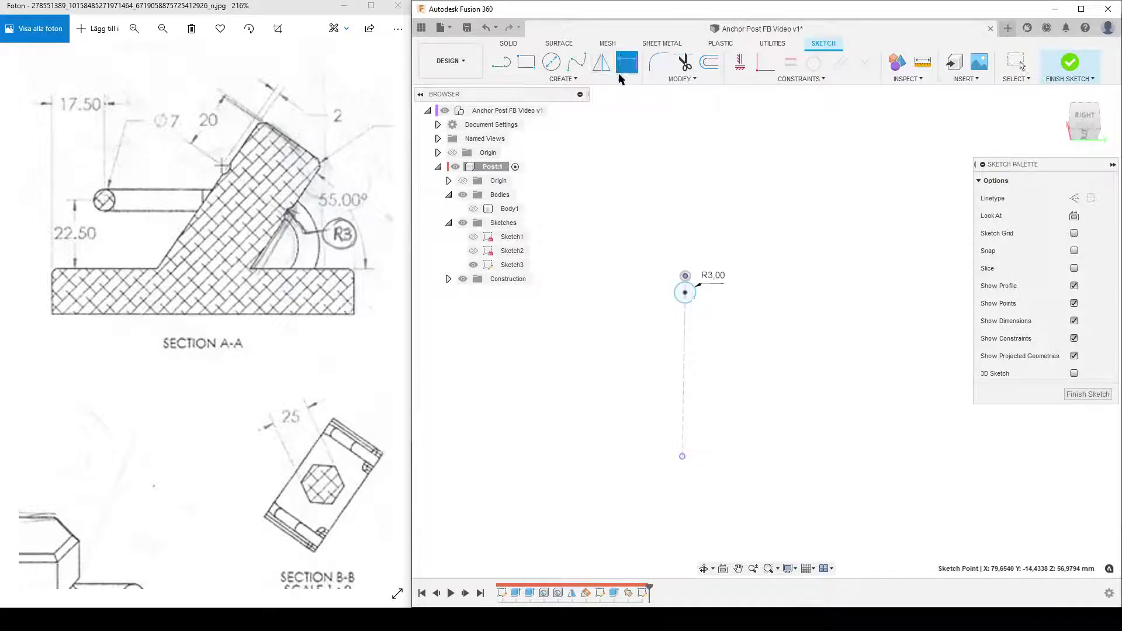
click(686, 292)
click(685, 275)
click(637, 264)
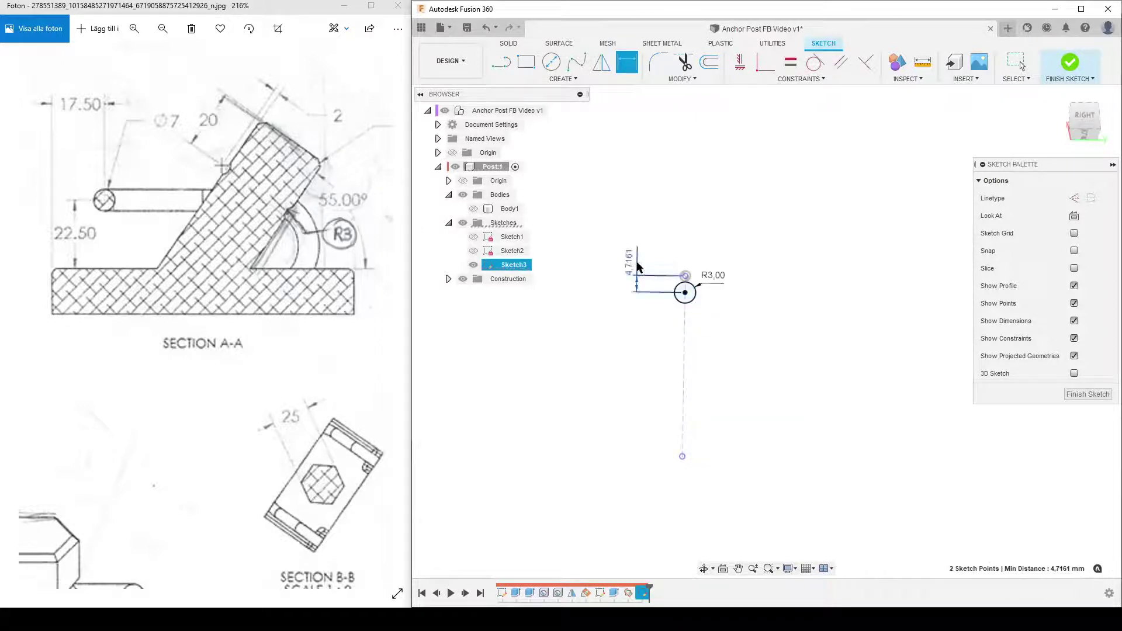
text(20)
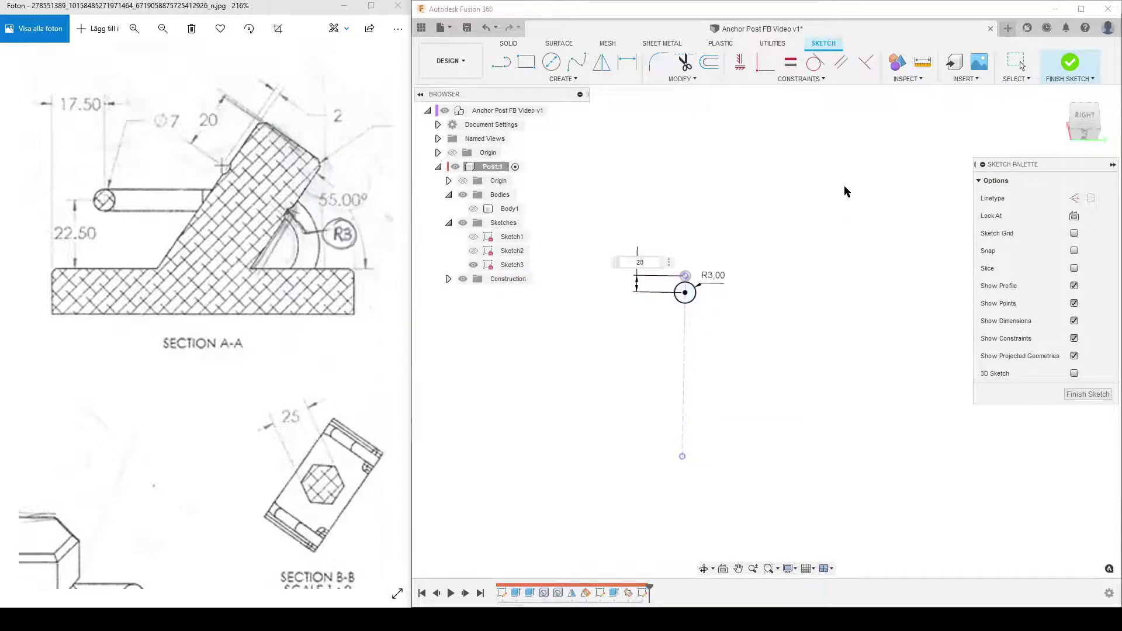
key(Return)
scroll(580, 319, down, 2)
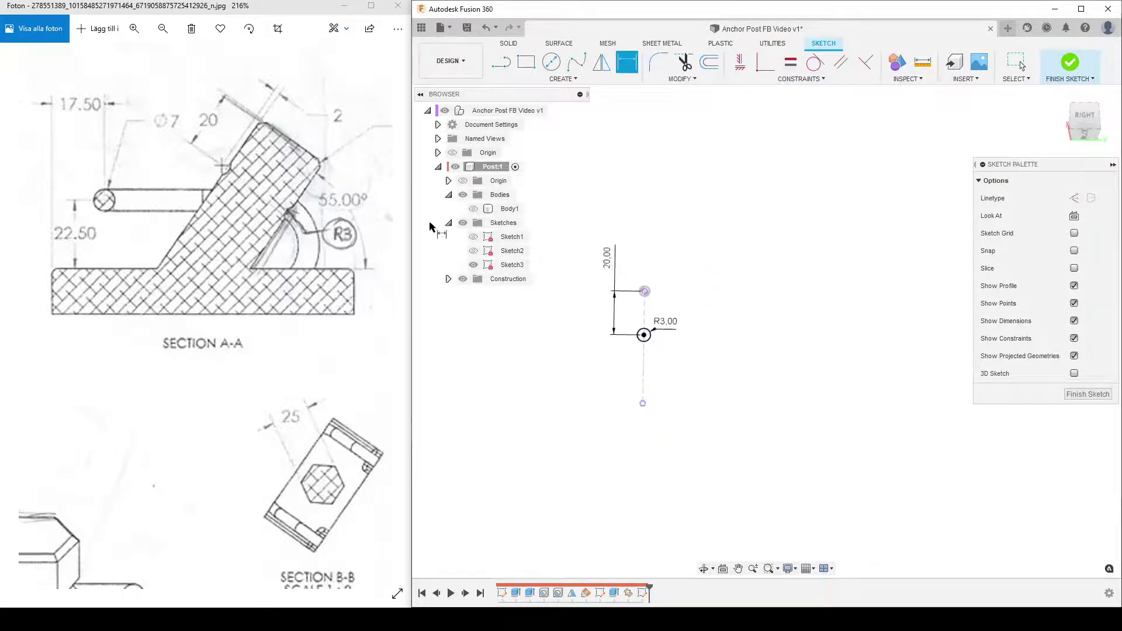
click(473, 208)
mouse_move(546, 353)
shift+middle_down()
mouse_move(590, 345)
mouse_move(572, 339)
mouse_move(769, 358)
shift+middle_up()
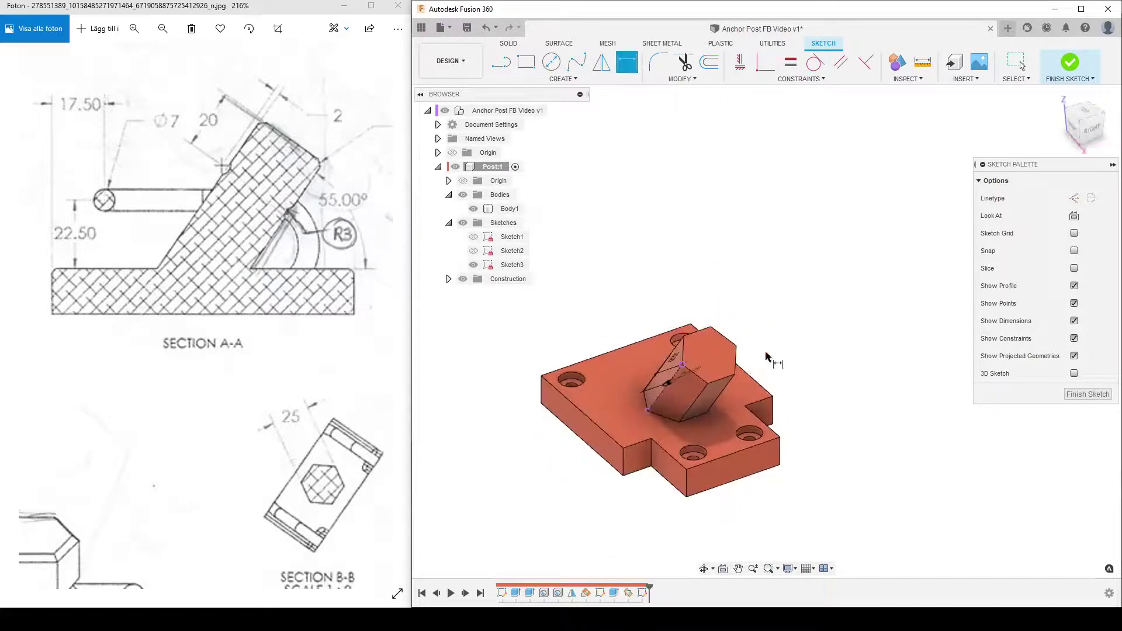
Step: Reopen Sketch3 with Body1 hidden and Sketch2's hexagon outline shown
click(1088, 394)
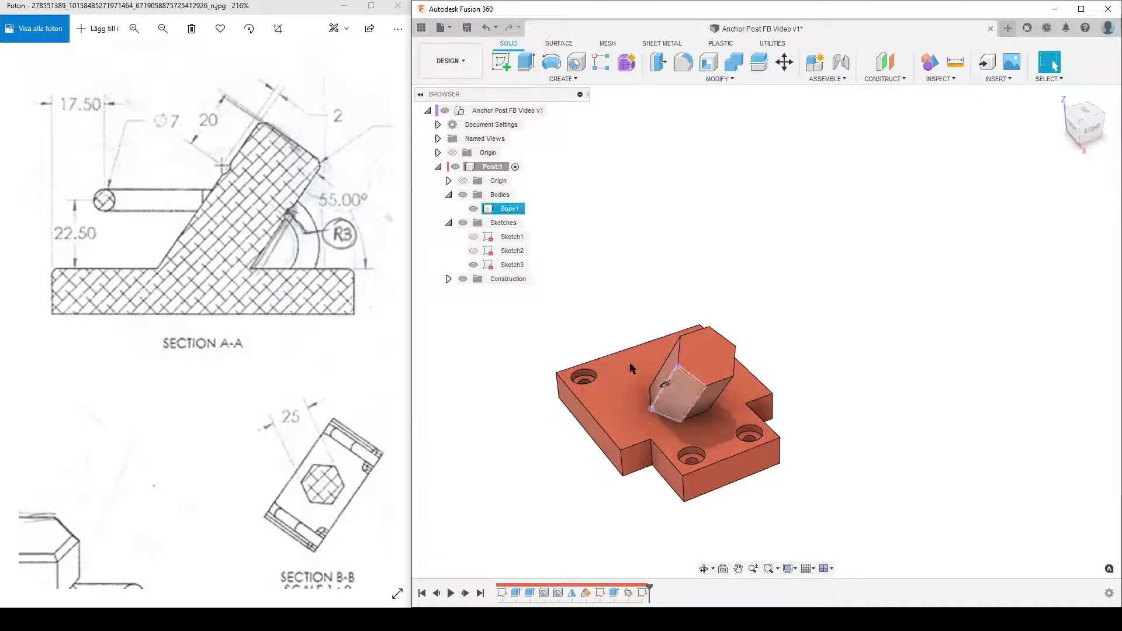
shift+middle_drag(595, 426, 475, 388)
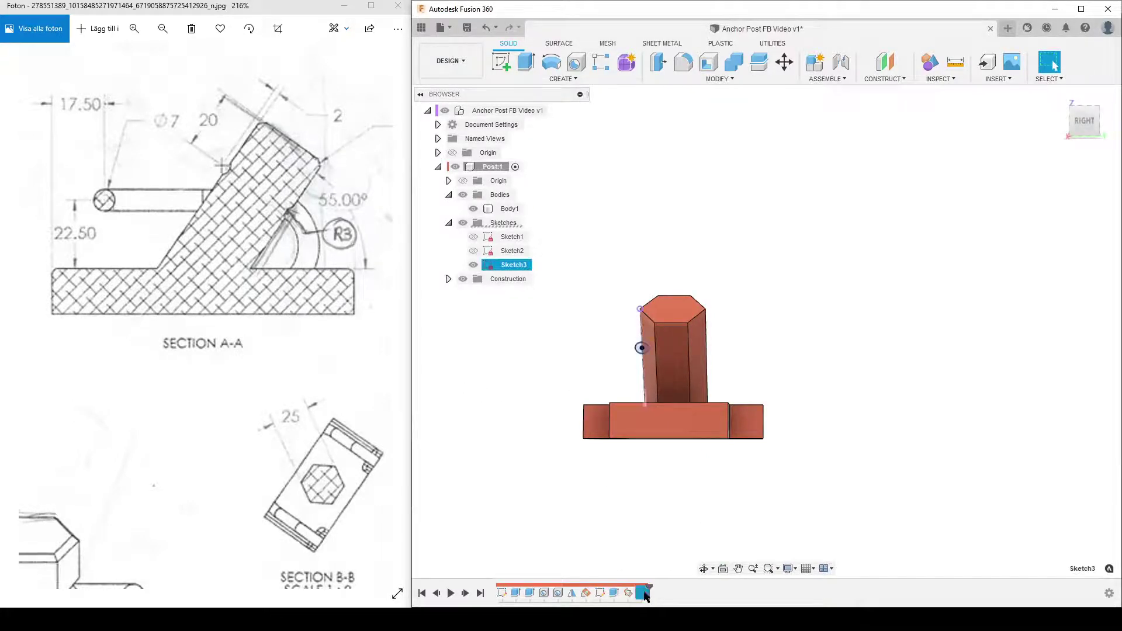
double_click(486, 252)
click(473, 208)
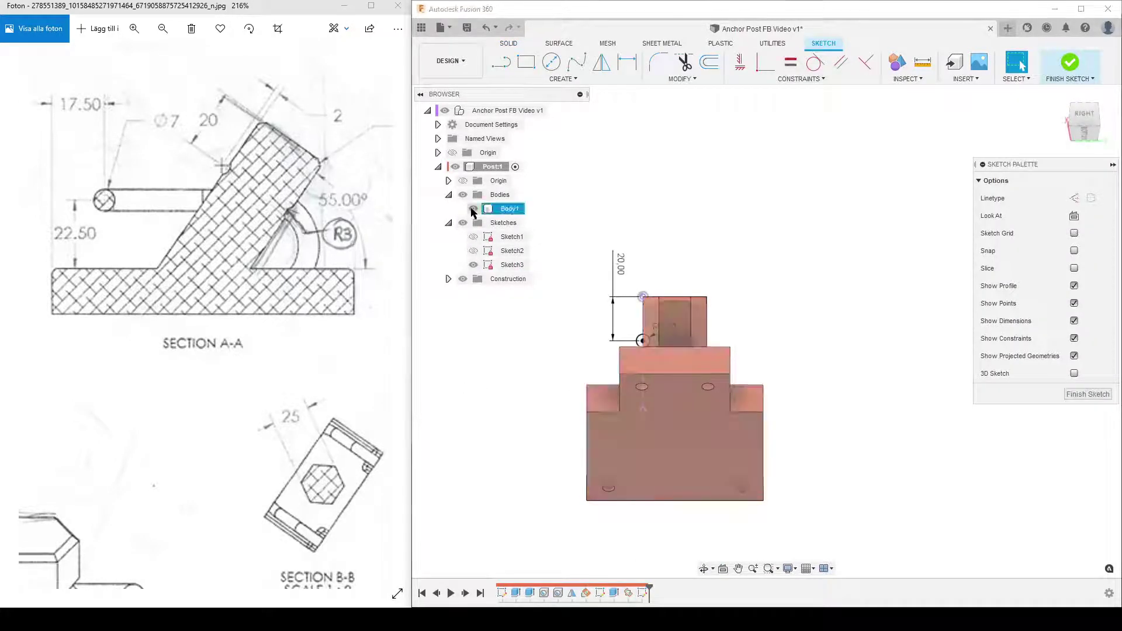
click(474, 251)
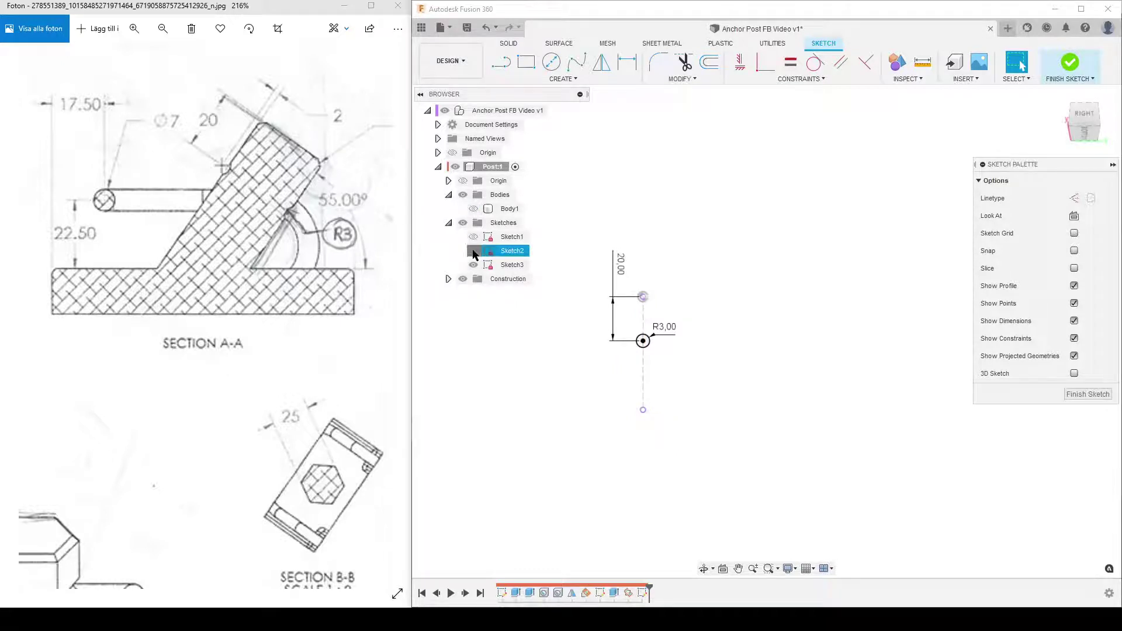
mouse_move(648, 342)
shift+middle_down()
mouse_move(677, 350)
mouse_move(695, 376)
mouse_move(664, 422)
shift+middle_up()
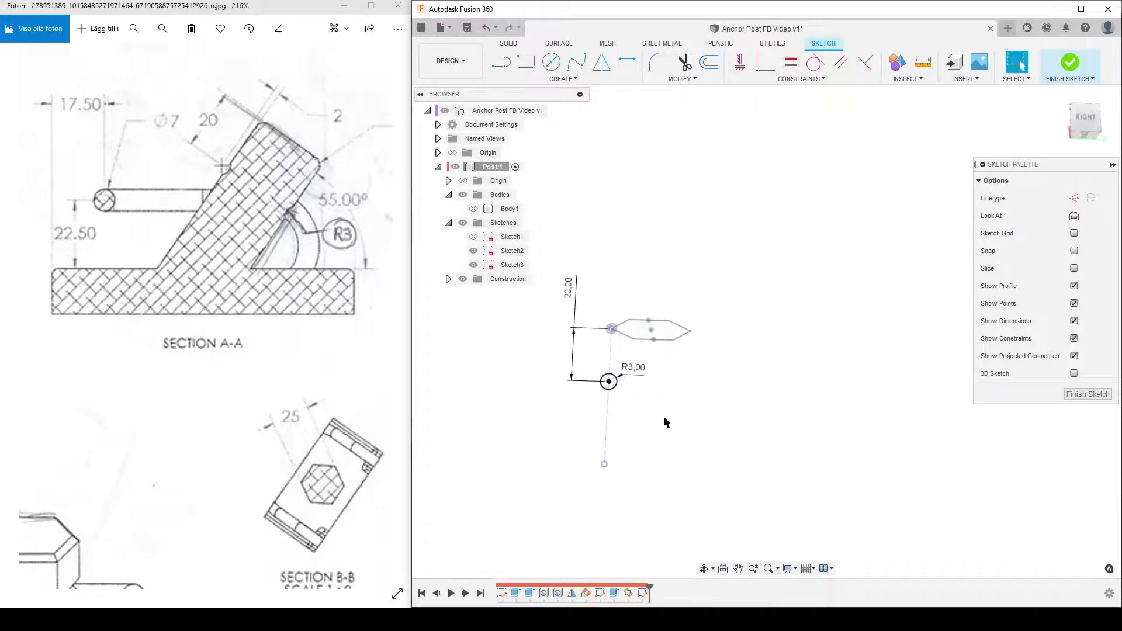
Step: Project the hexagon's centre point and draw a vertical line down from it
key(p)
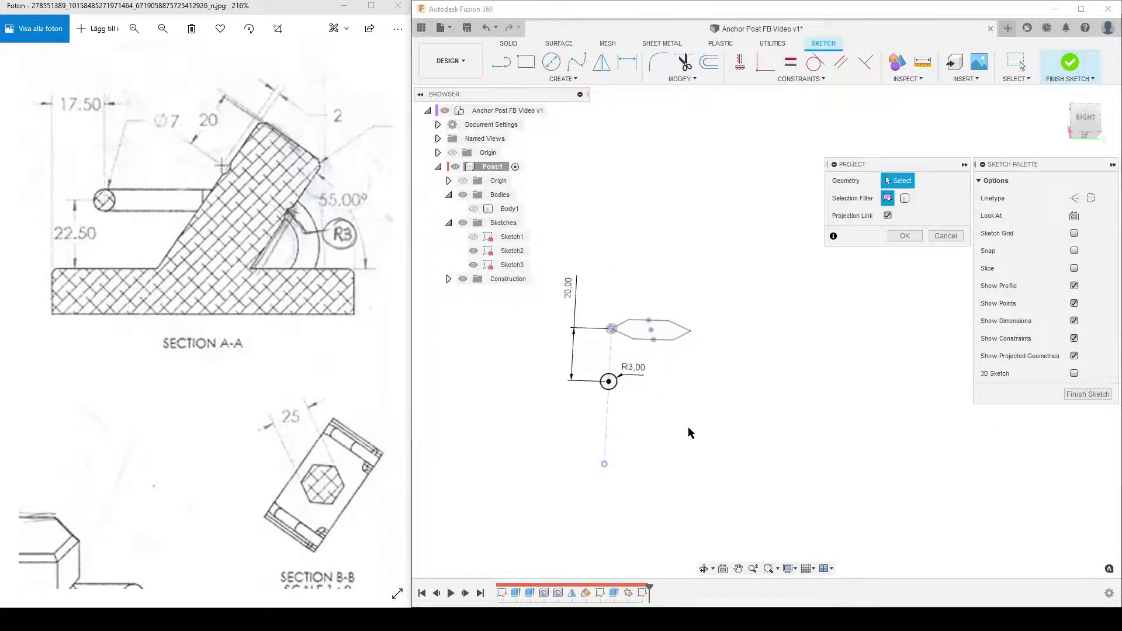
click(656, 338)
click(905, 237)
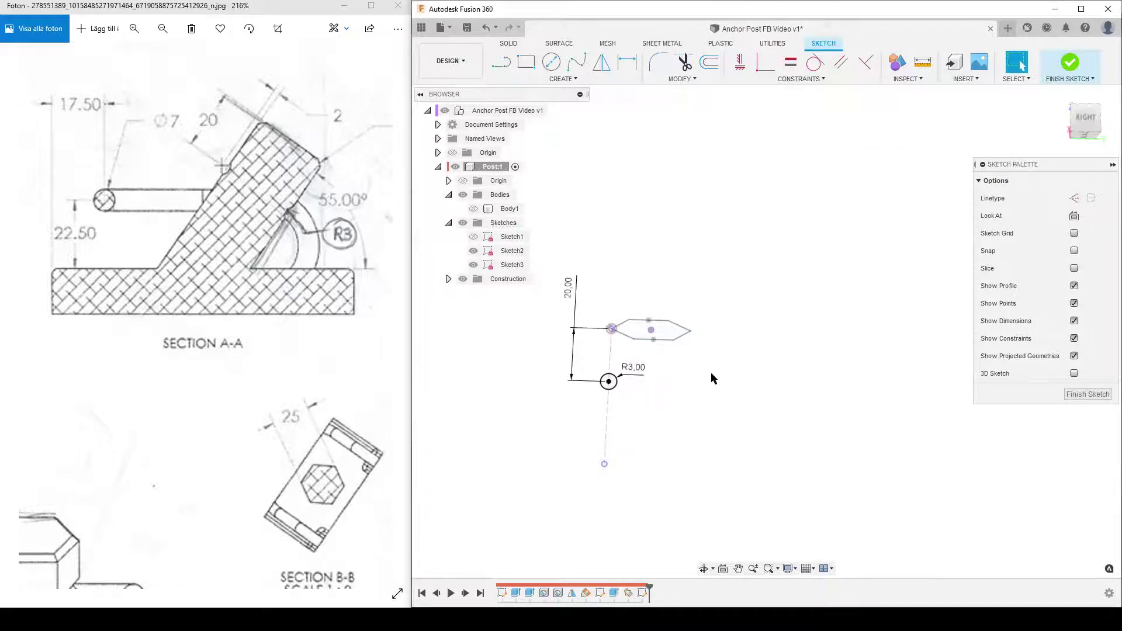
key(l)
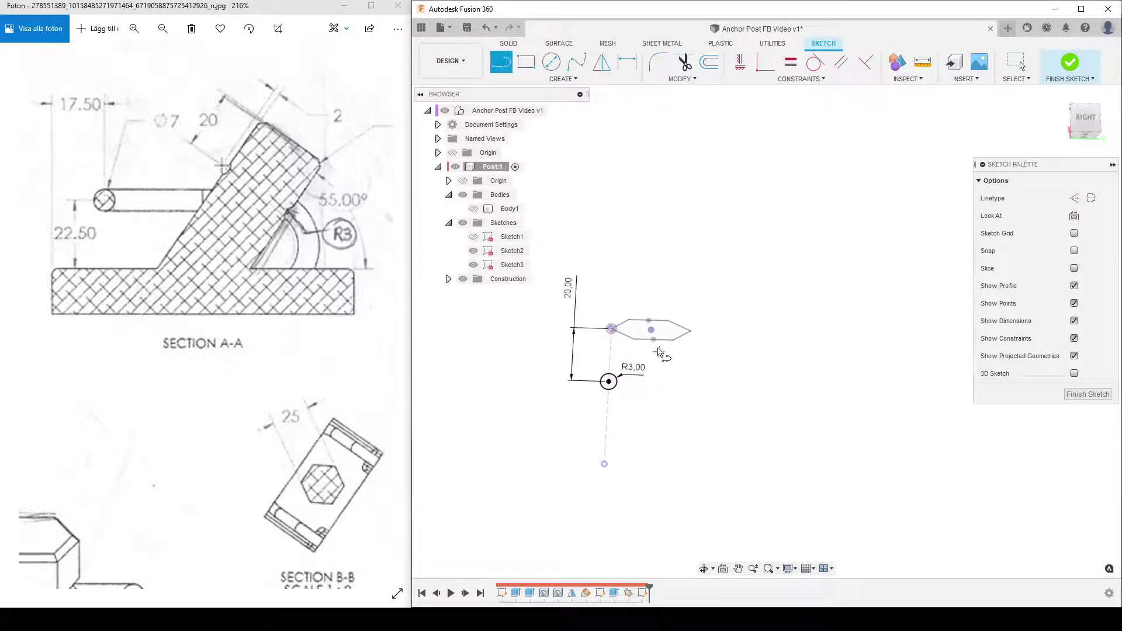
click(650, 330)
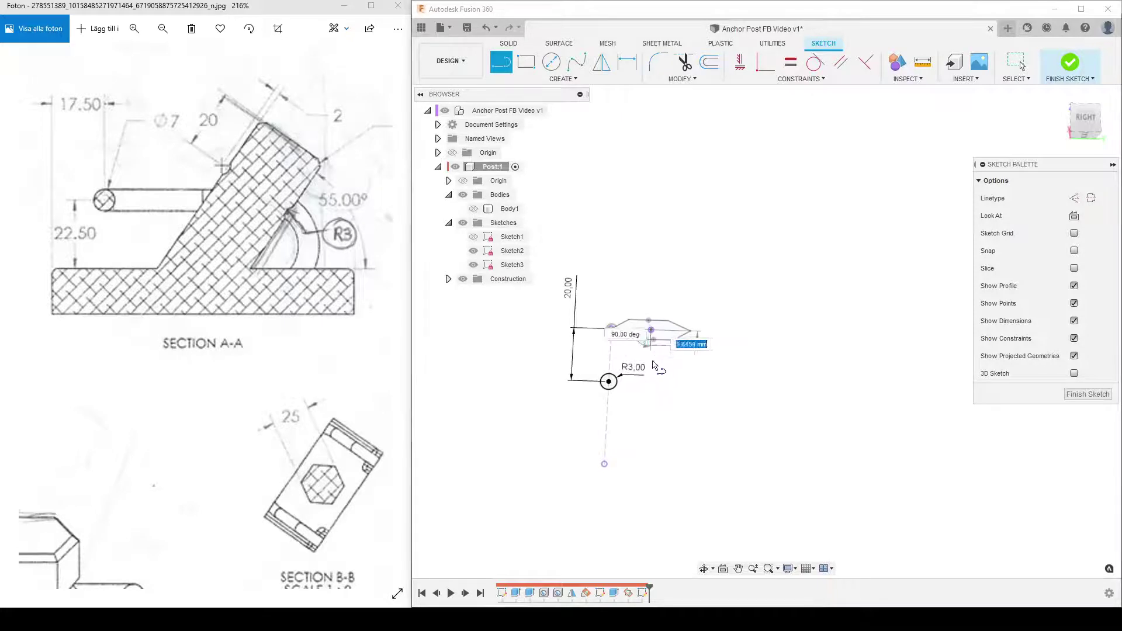
click(646, 411)
key(Escape)
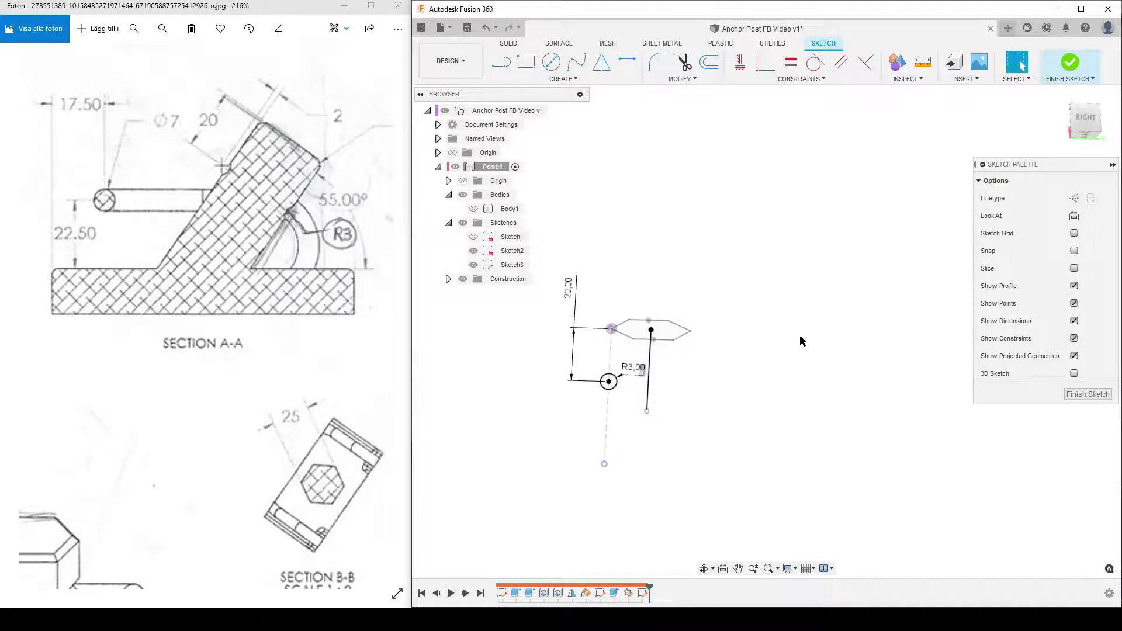
Step: Make the new line equal to the dashed line, set it as centreline, and finish Sketch3
click(785, 70)
click(648, 374)
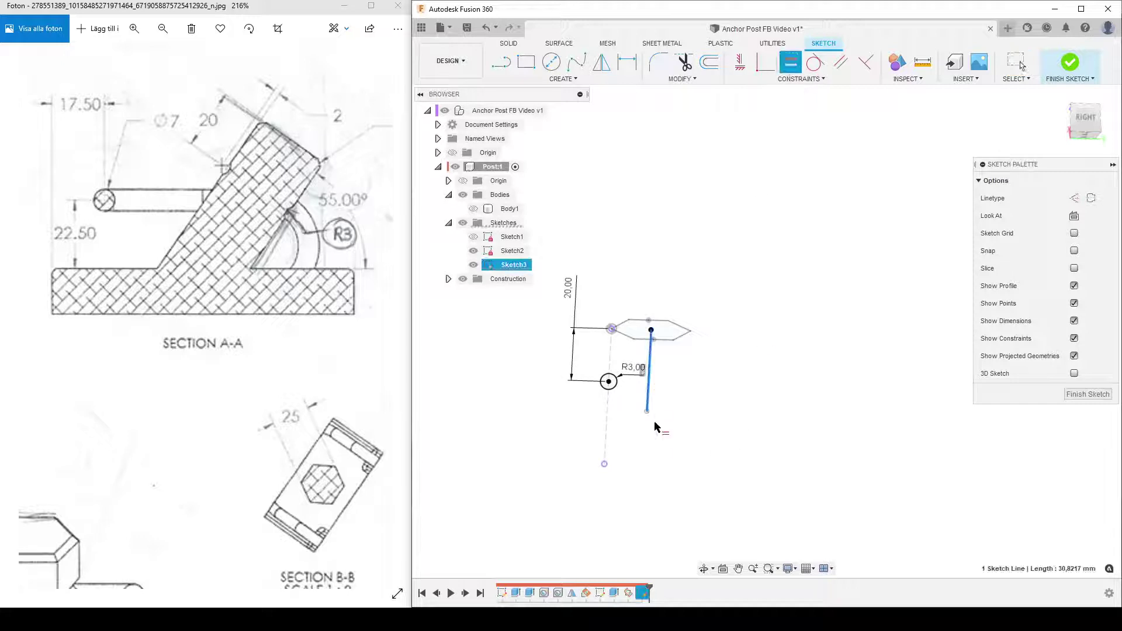
click(606, 418)
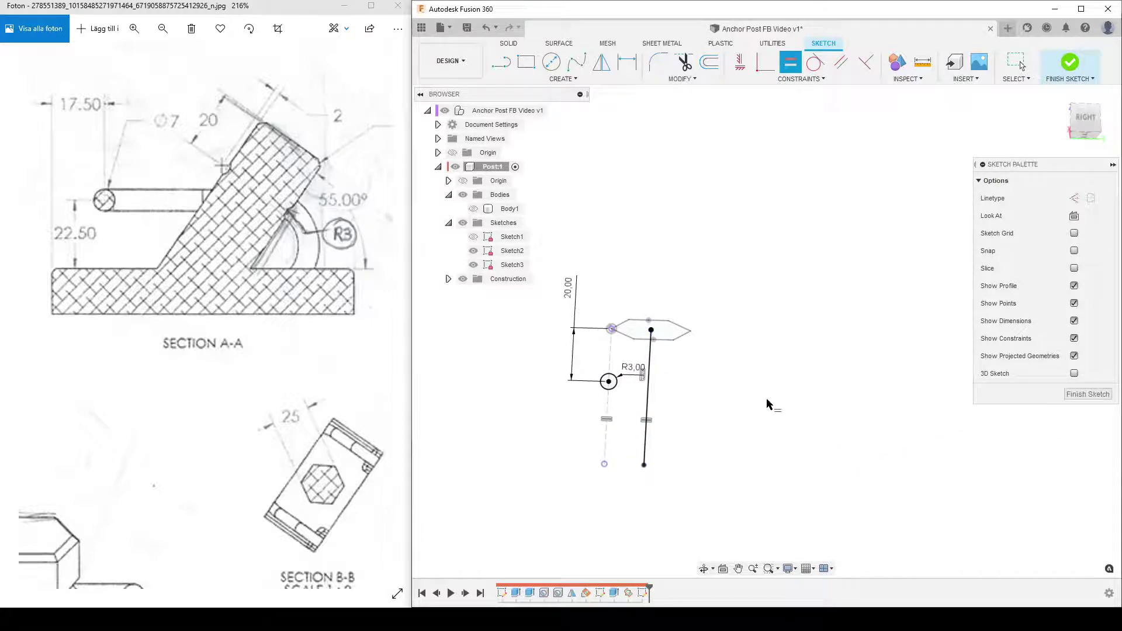
key(Escape)
click(647, 393)
click(1090, 199)
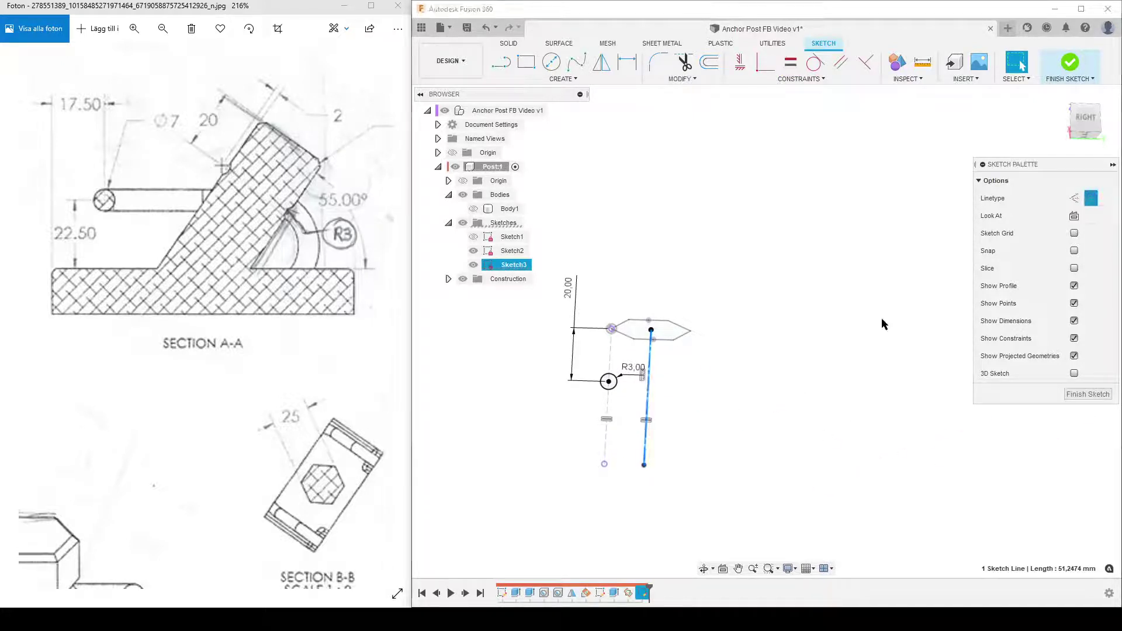
click(1087, 393)
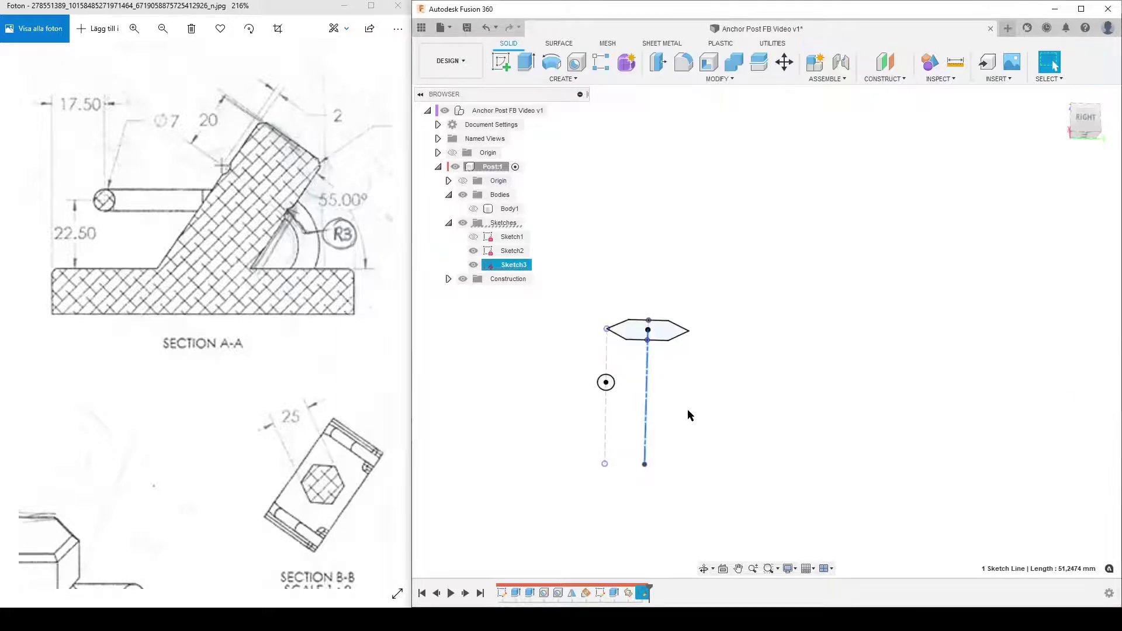
scroll(678, 414, down, 2)
click(670, 415)
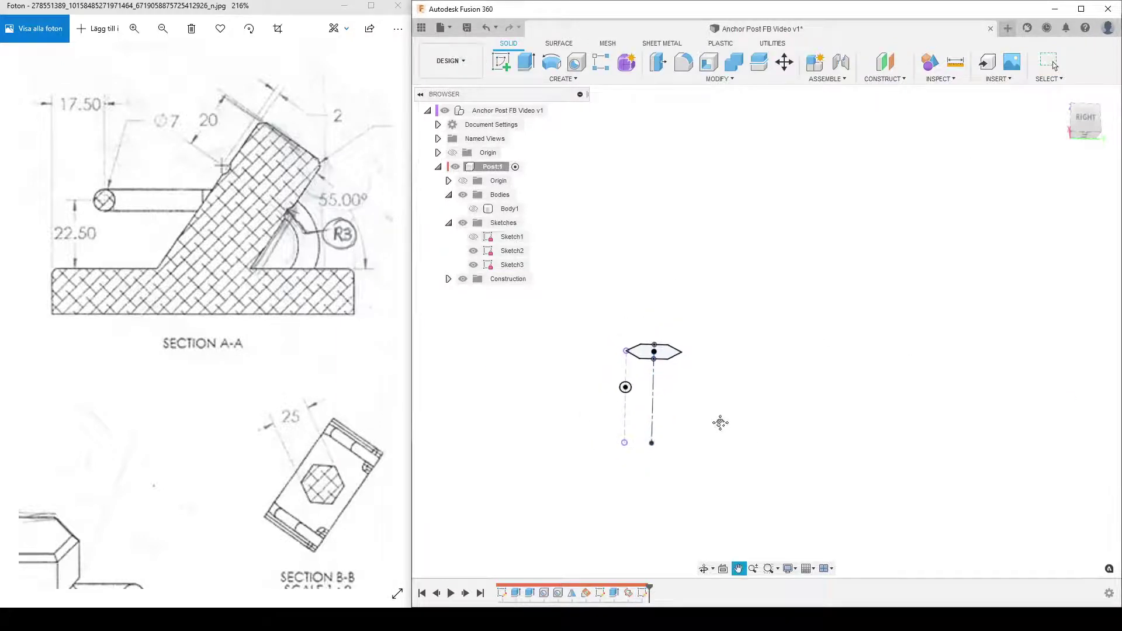
middle_drag(721, 420, 779, 391)
scroll(779, 391, up, 2)
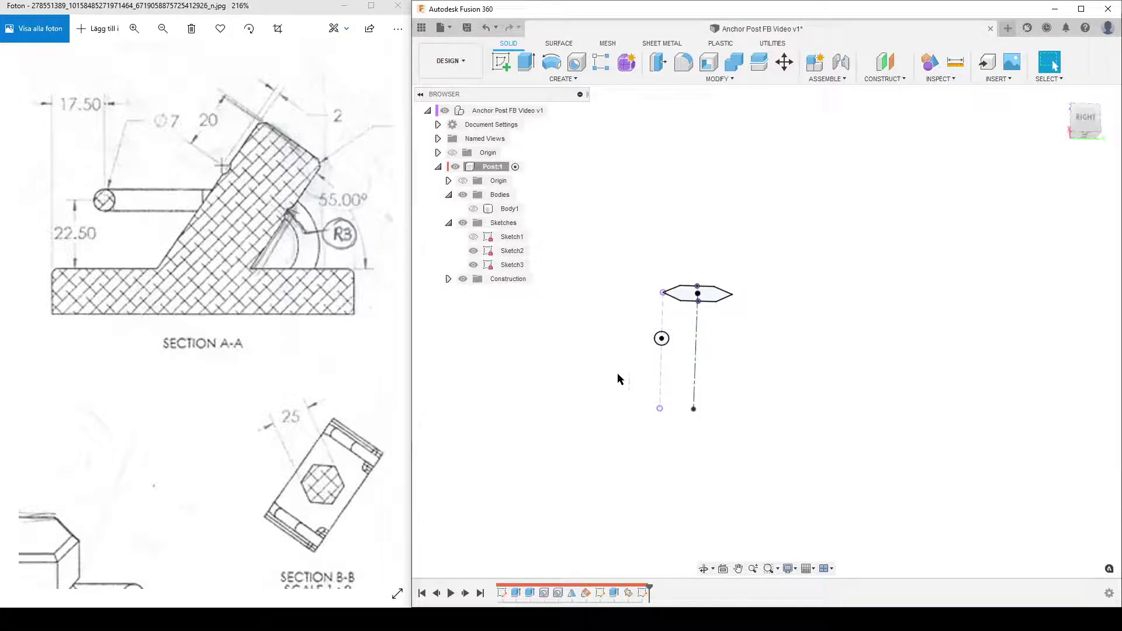
Step: Revolve-cut the R3 circle 360° around the centreline to groove the hex post
text(s)
text(re)
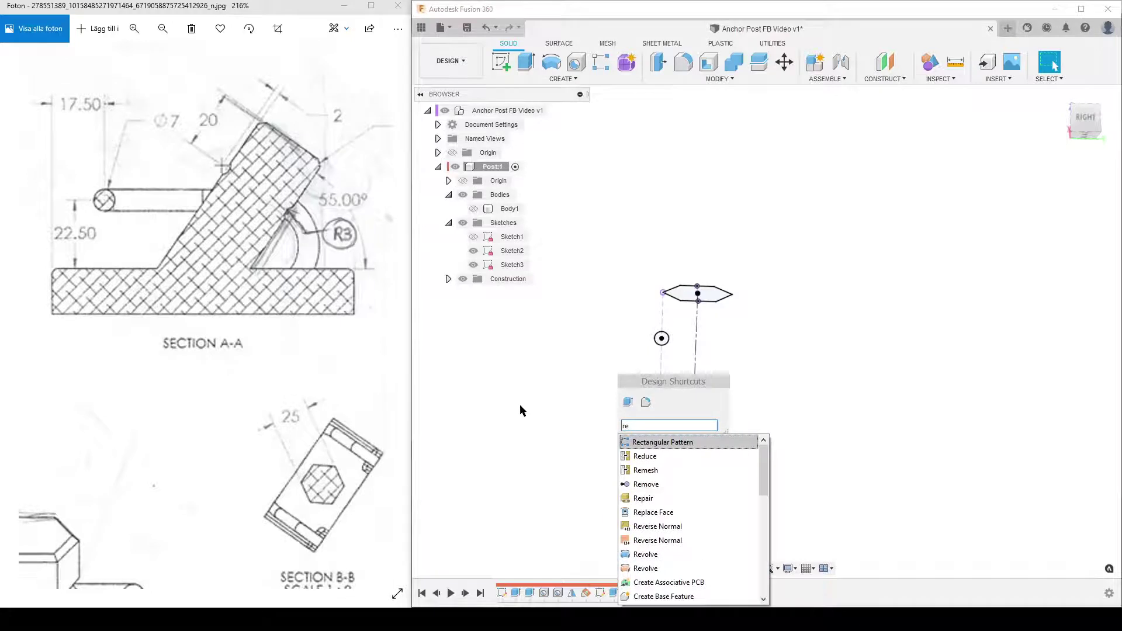
text(v)
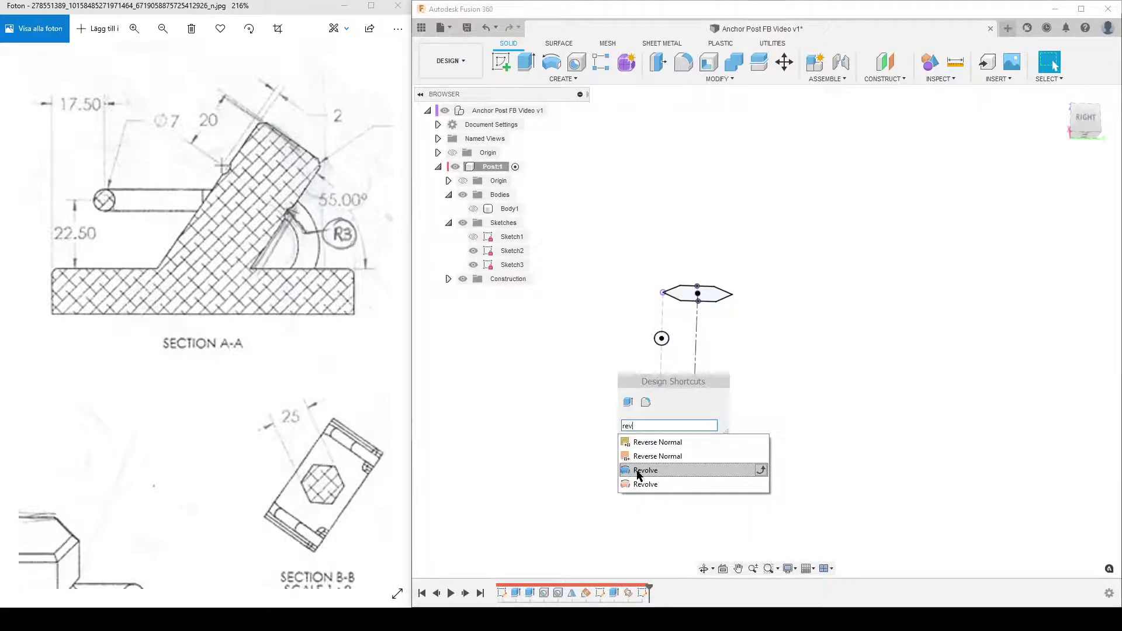
click(638, 471)
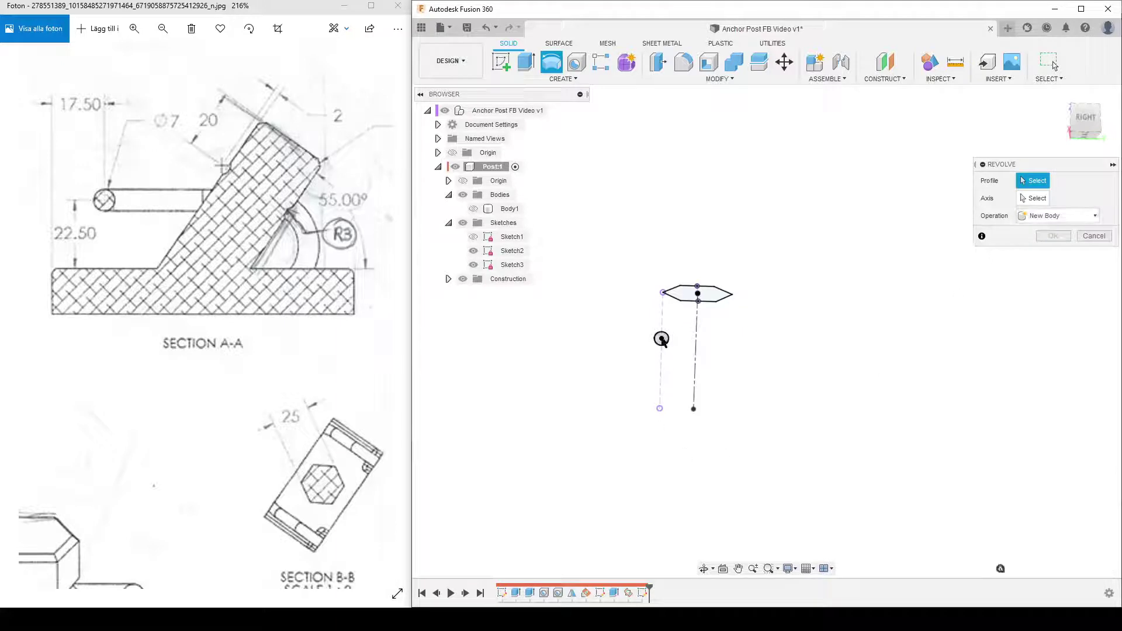
click(661, 339)
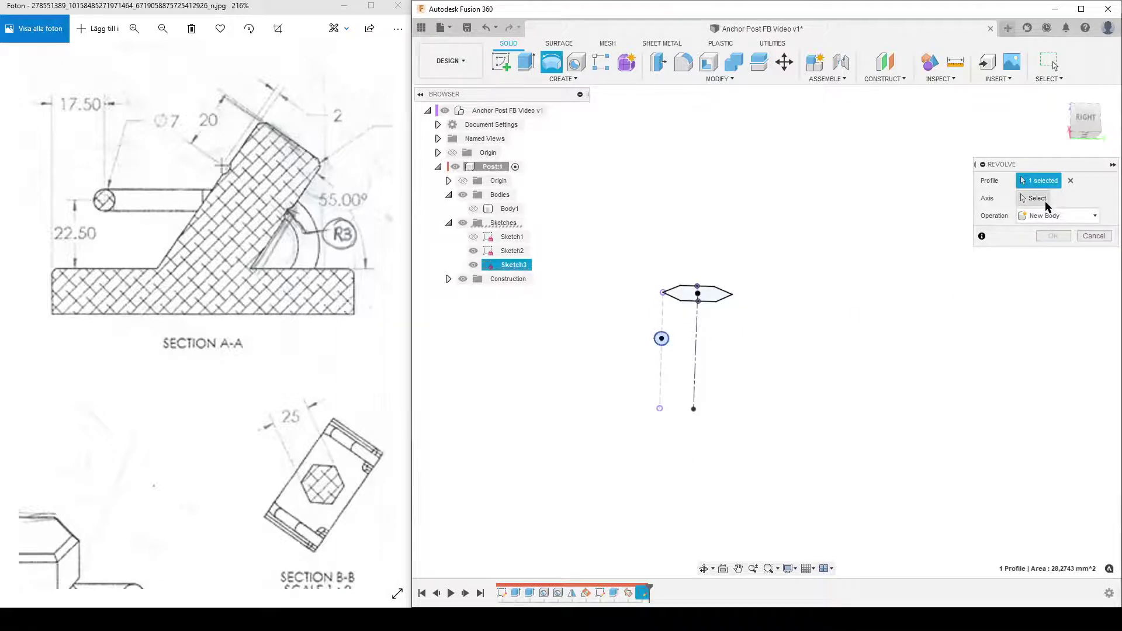
click(697, 322)
mouse_move(596, 420)
shift+middle_down()
mouse_move(593, 431)
mouse_move(579, 408)
shift+middle_up()
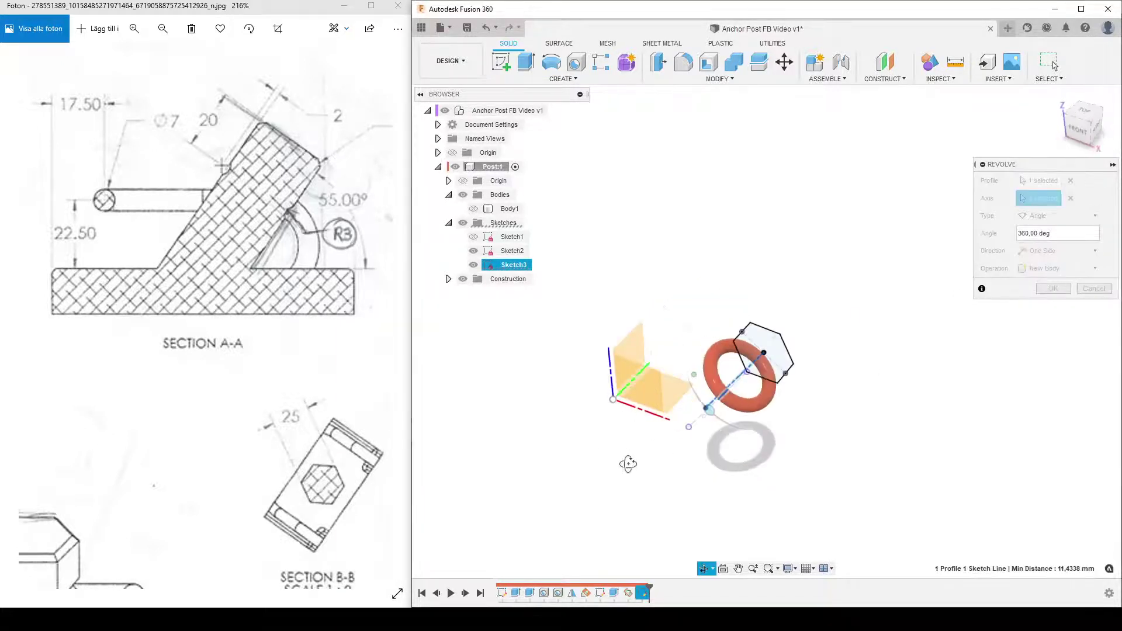
click(474, 208)
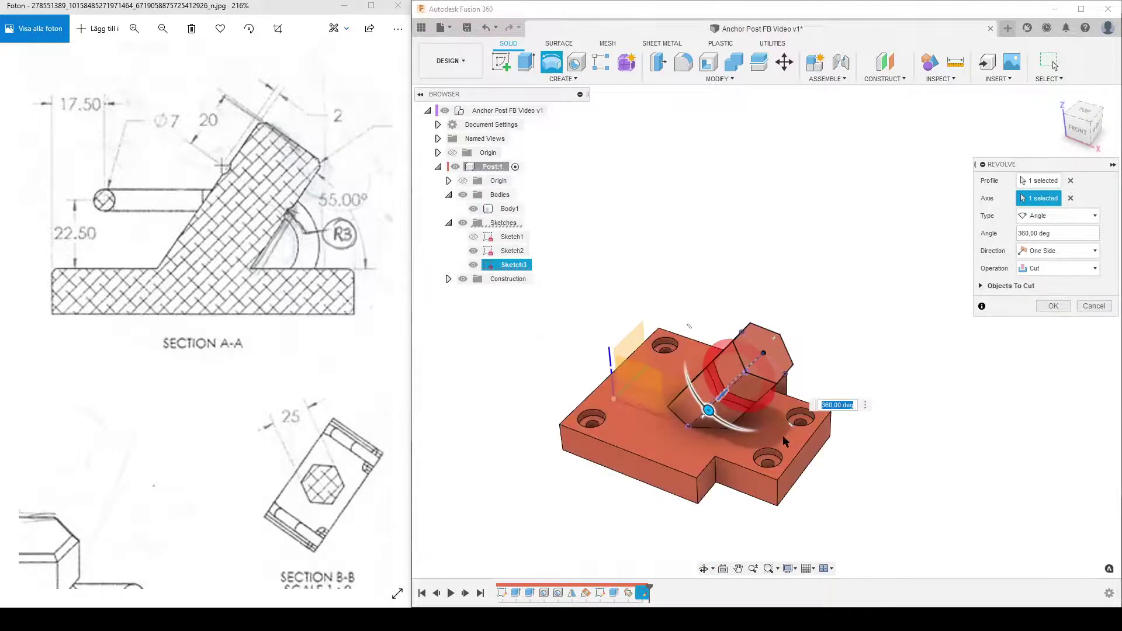
shift+middle_drag(778, 445, 820, 432)
scroll(691, 345, up, 4)
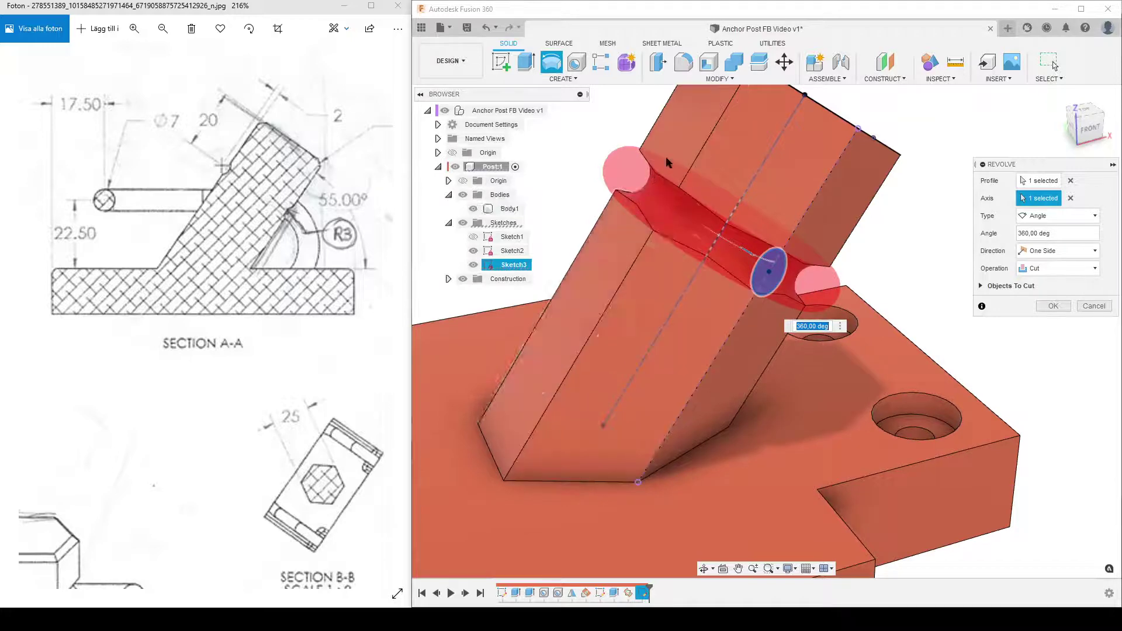
shift+middle_drag(642, 247, 685, 159)
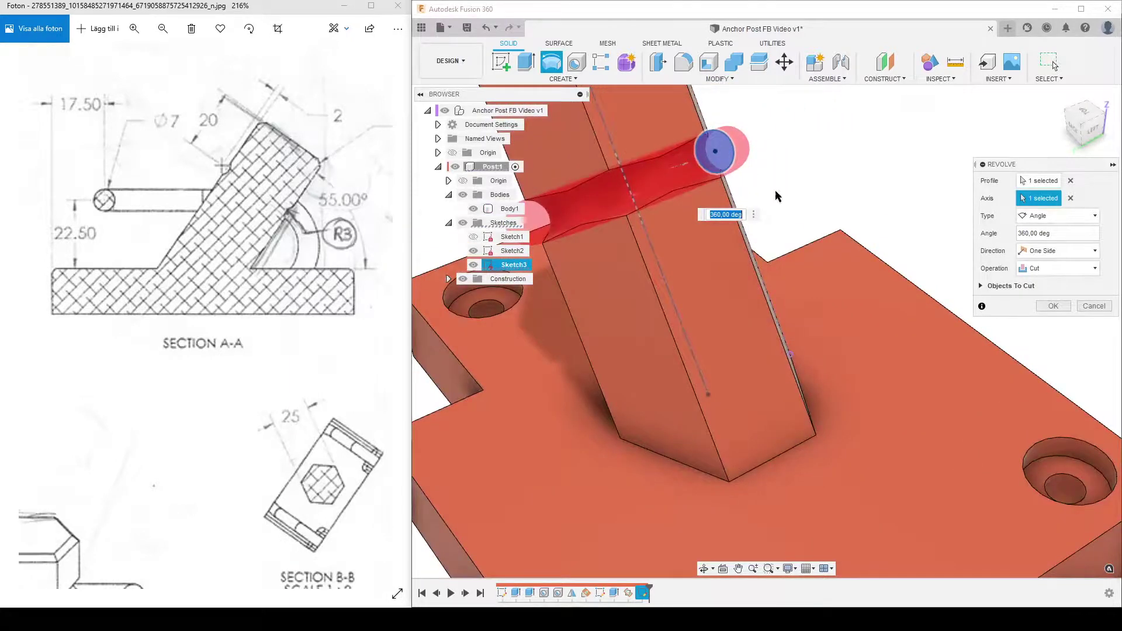
shift+middle_drag(775, 196, 818, 271)
shift+middle_drag(902, 246, 821, 248)
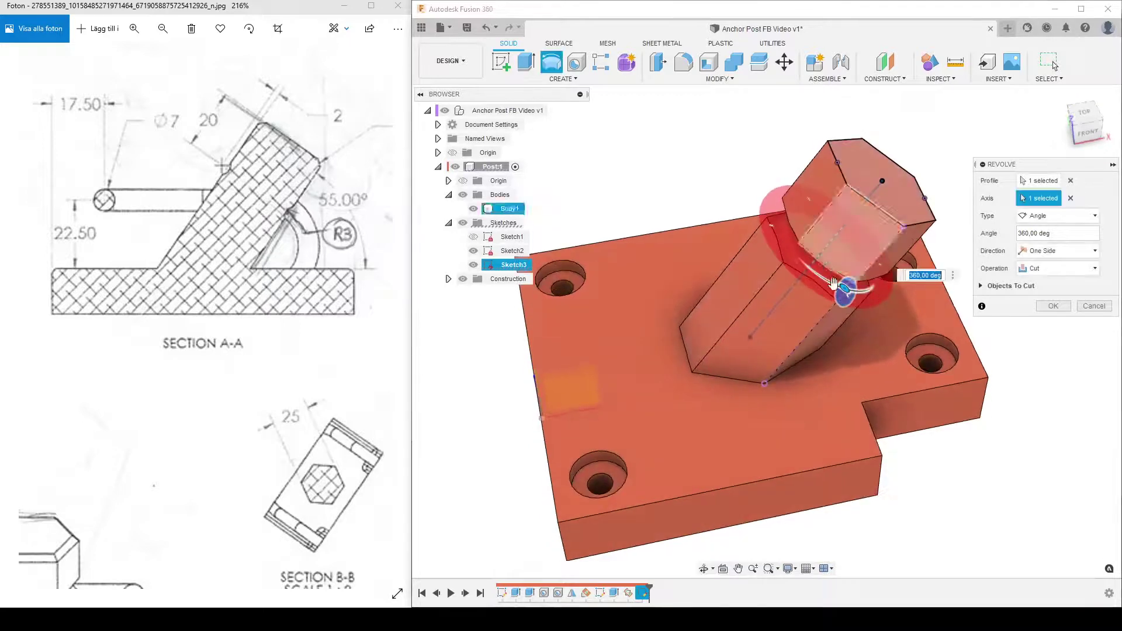
click(1053, 306)
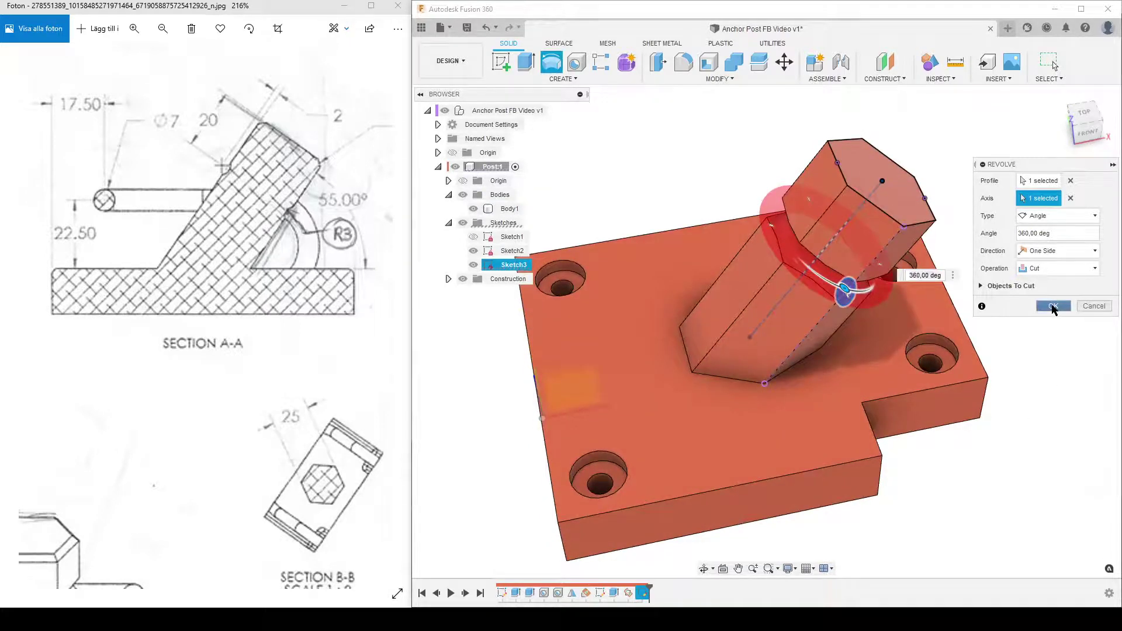
Step: Hide Sketch2 and Sketch3 in the Browser
click(474, 251)
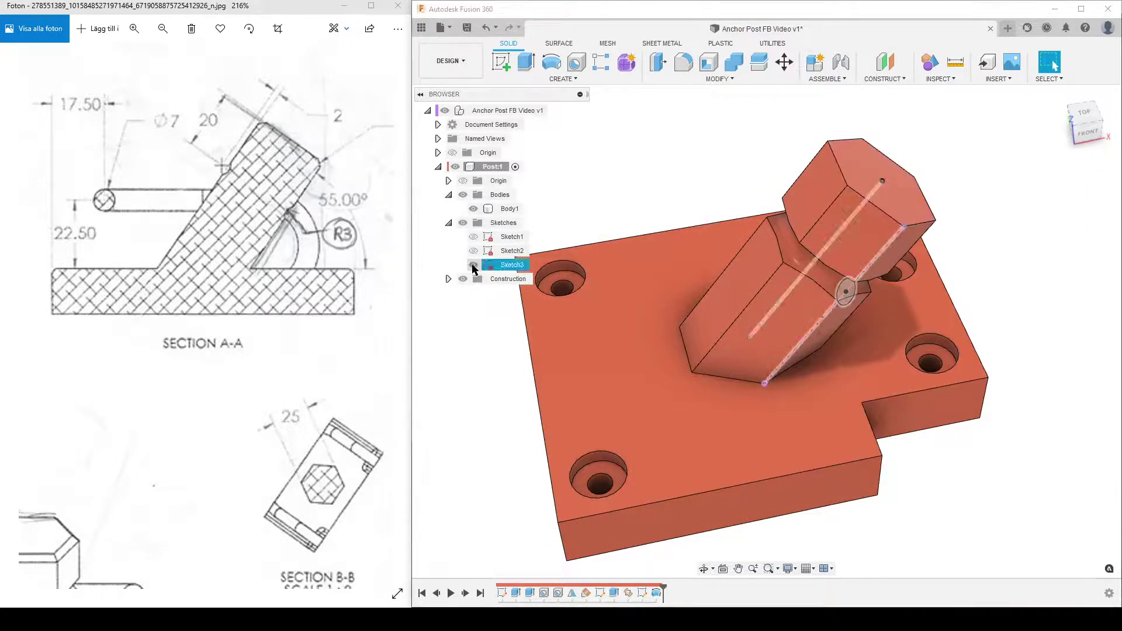
click(474, 265)
scroll(533, 286, down, 3)
Step: Orbit the model around and bring the whole Anchor Post sheet into view
shift+middle_drag(860, 429, 819, 400)
middle_drag(758, 379, 882, 421)
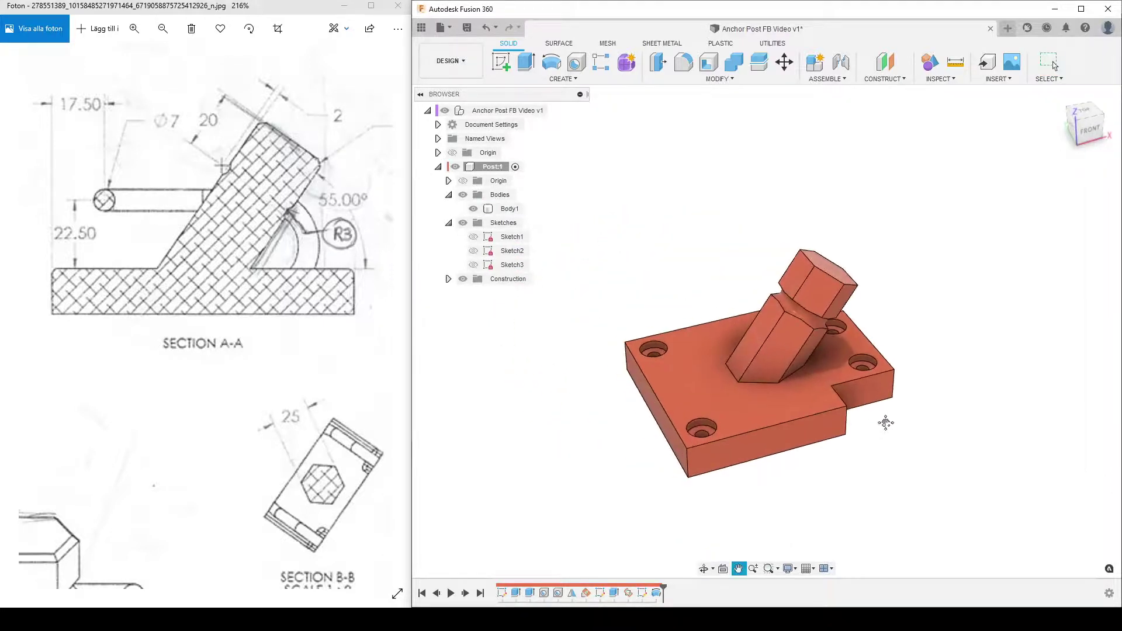
shift+middle_drag(909, 467, 834, 457)
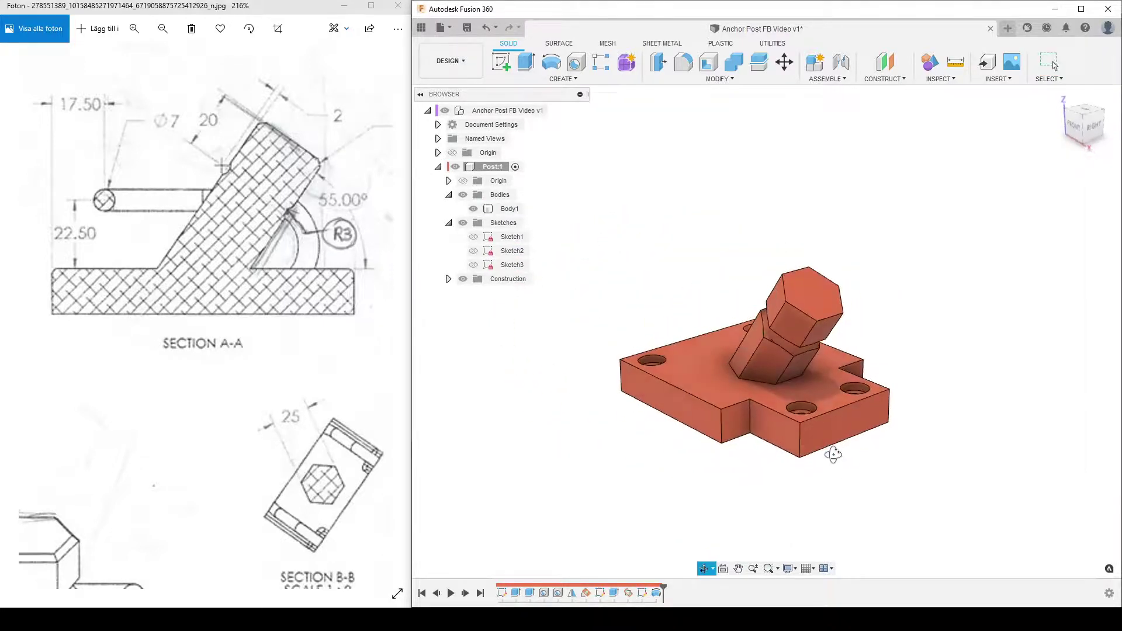
scroll(112, 430, down, 3)
scroll(111, 429, down, 2)
scroll(89, 412, up, 2)
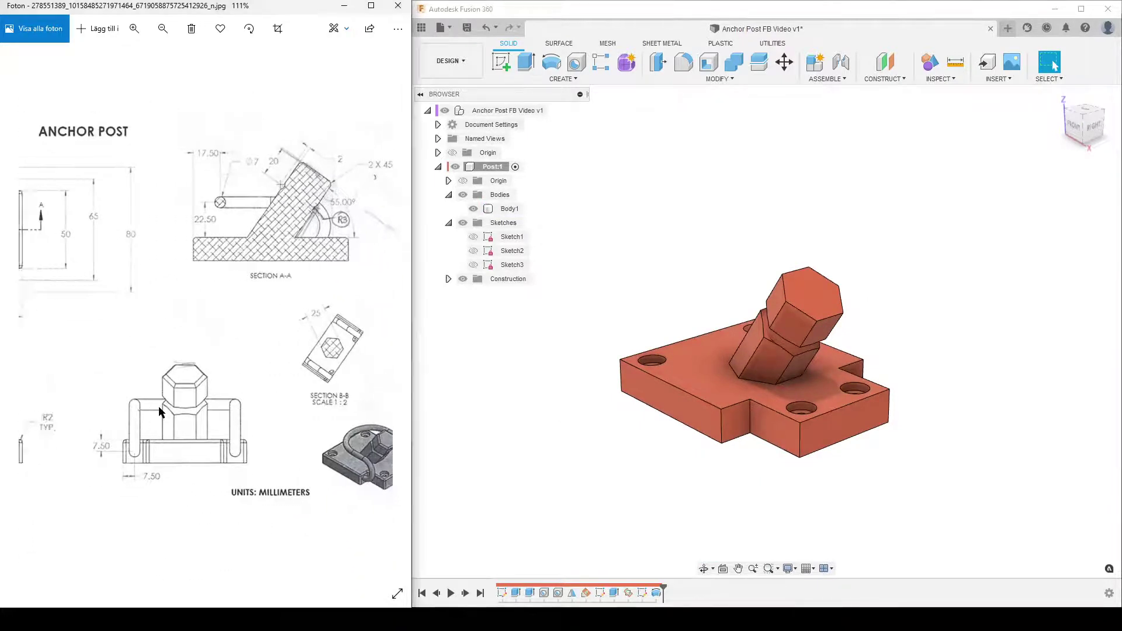
mouse_move(90, 411)
mouse_down()
mouse_move(261, 400)
mouse_move(164, 400)
mouse_move(440, 407)
mouse_move(400, 404)
mouse_up()
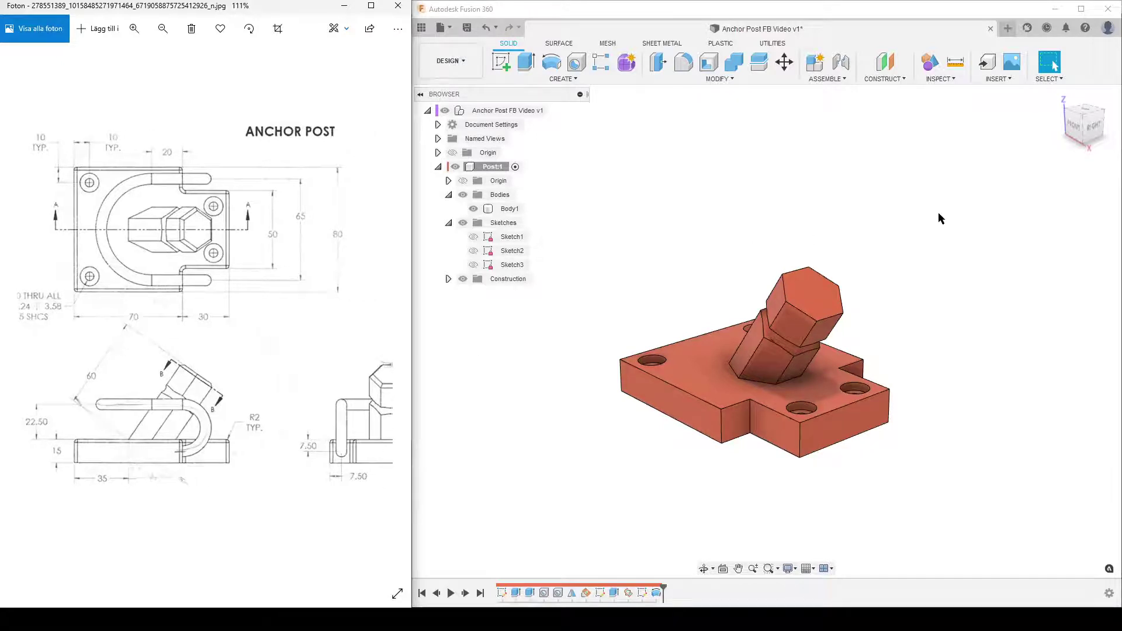
Step: Create an offset construction plane at -7,5 mm from the plate's end face
click(885, 61)
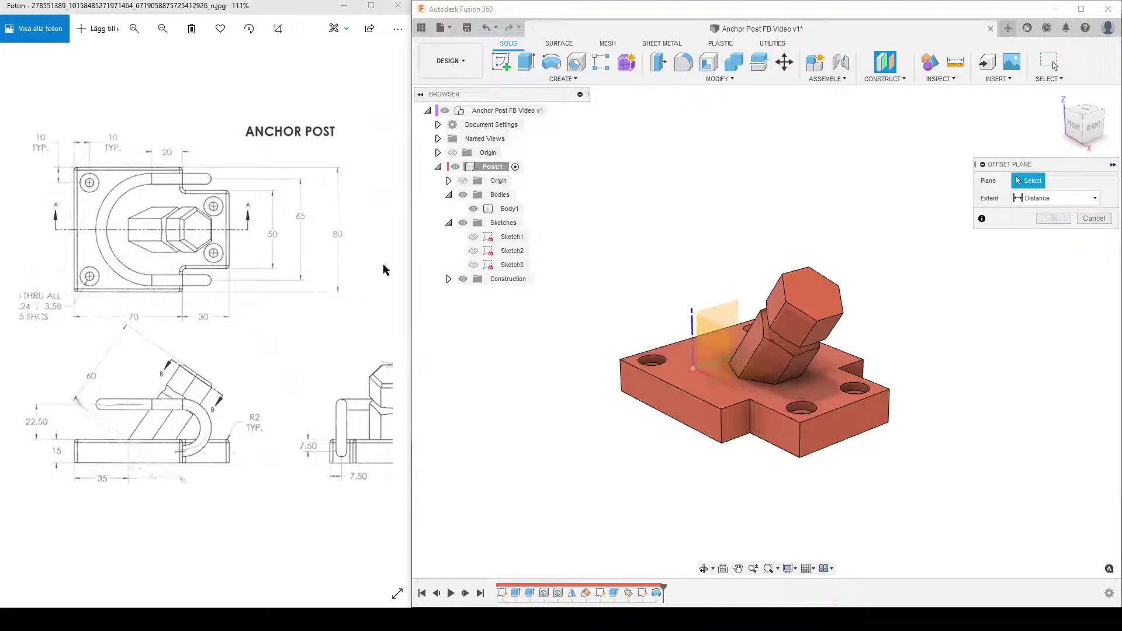
click(692, 412)
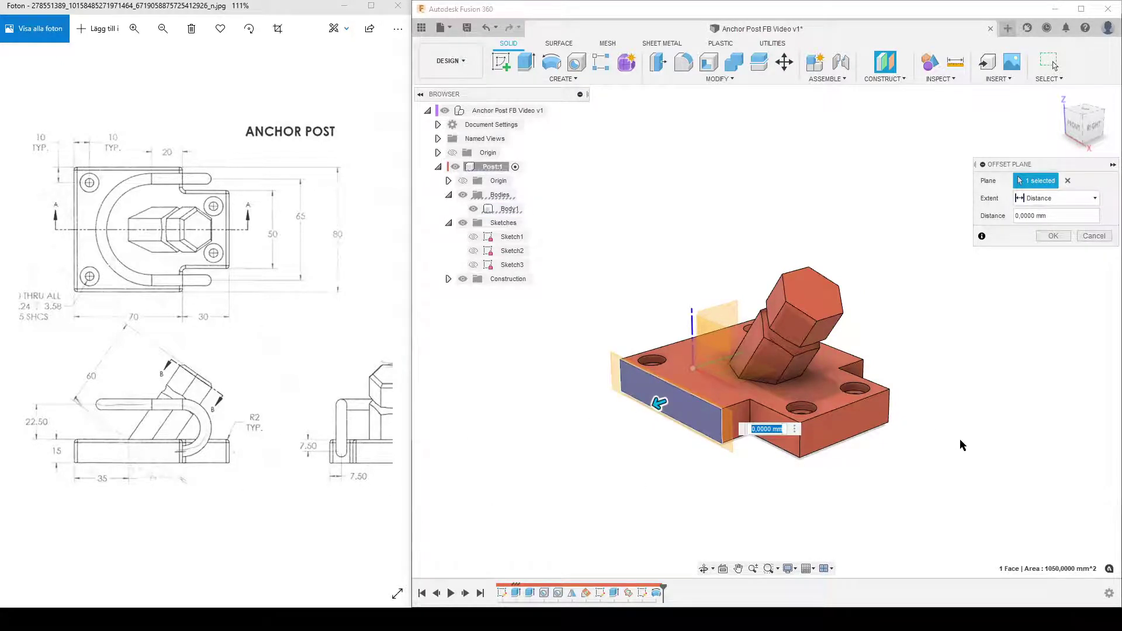
text(-7,5)
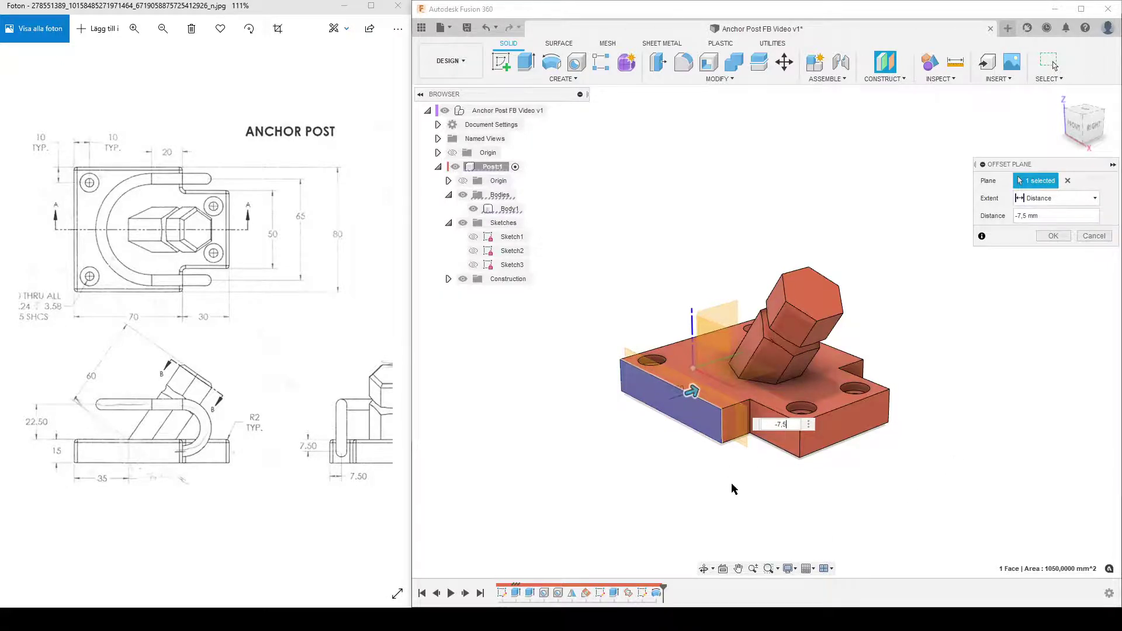
shift+middle_drag(731, 482, 689, 478)
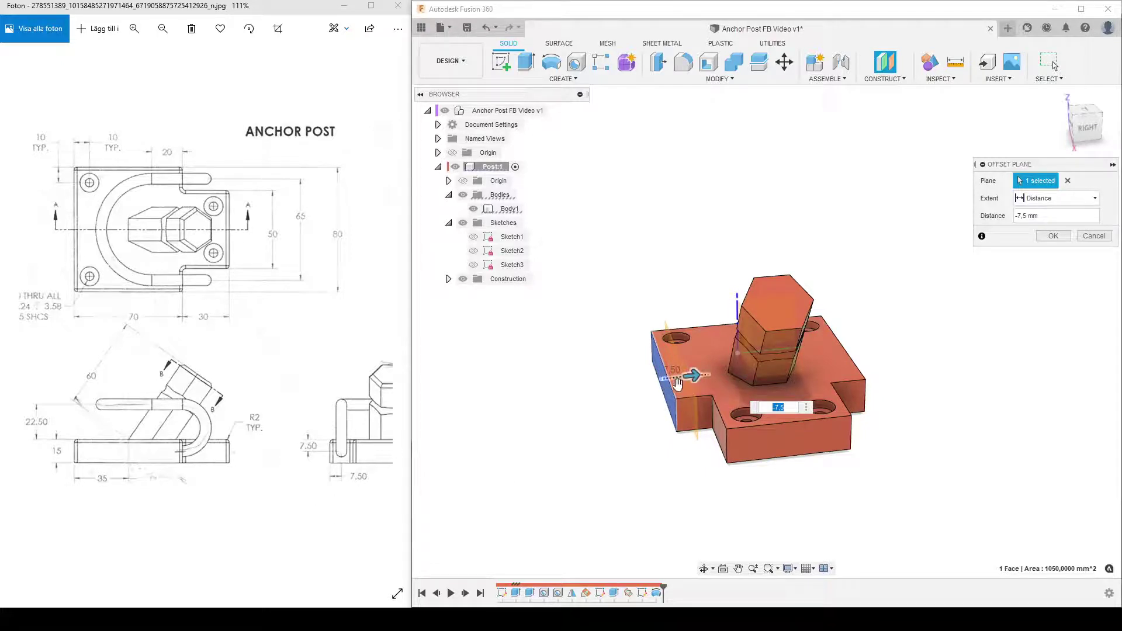
click(1053, 236)
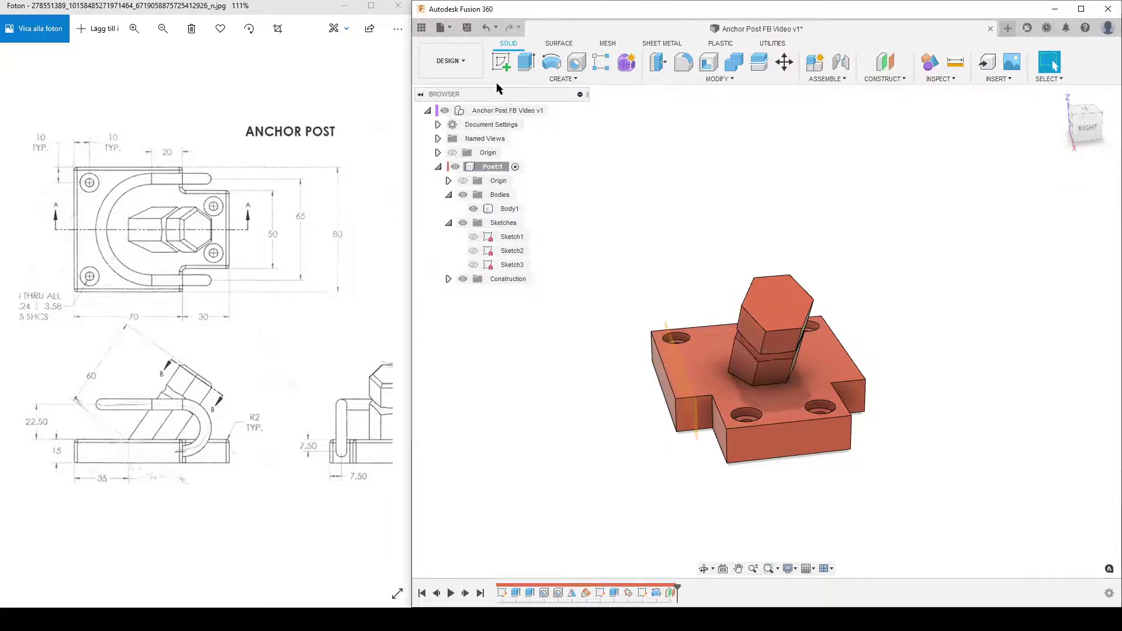
Step: Start Sketch4 on the offset plane and project the two notch edges into it
click(497, 56)
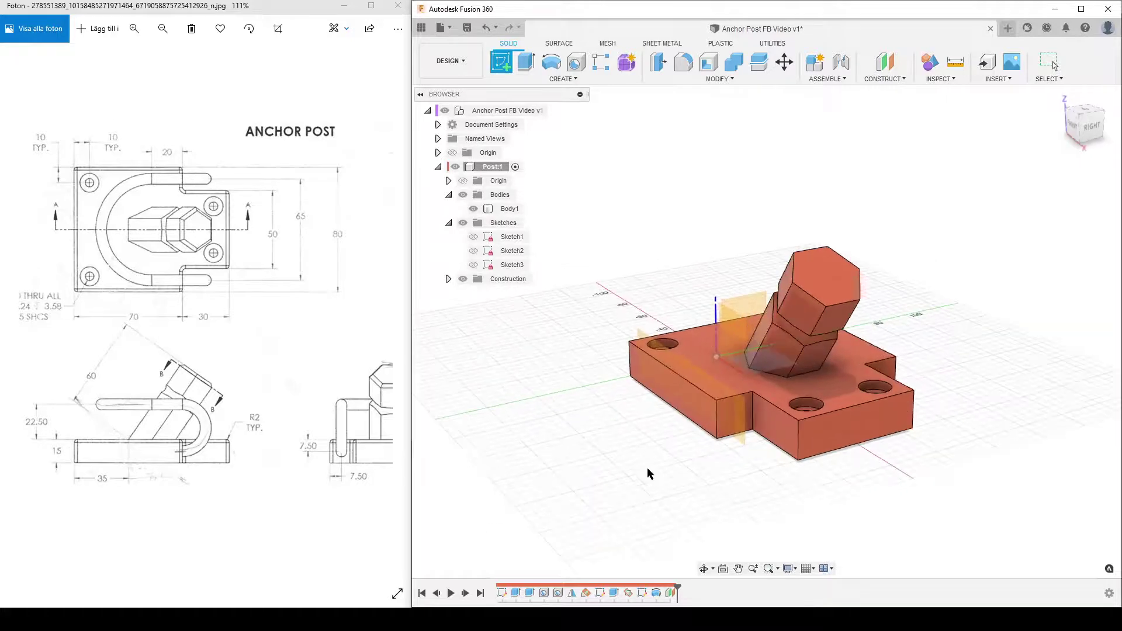
click(741, 434)
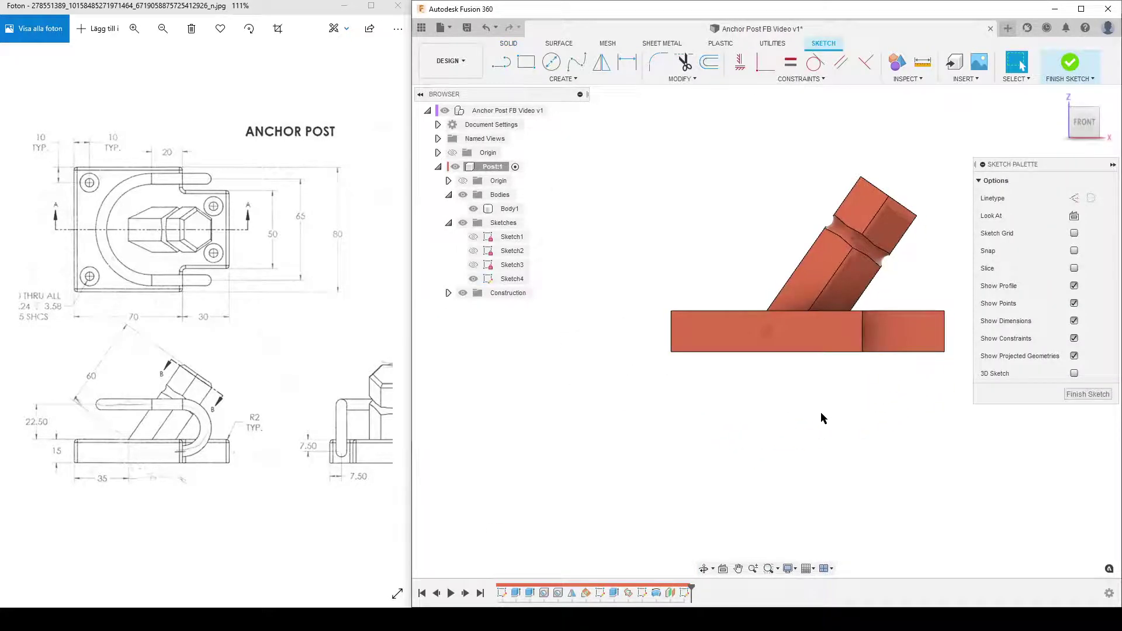
key(p)
shift+middle_drag(808, 457, 779, 490)
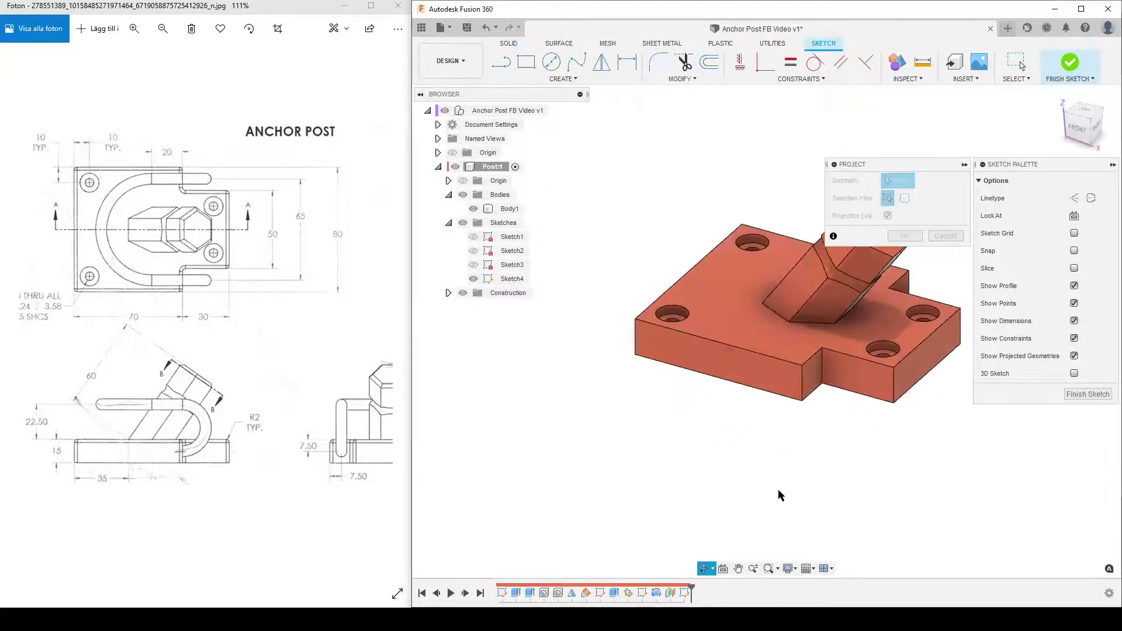
scroll(825, 437, up, 5)
click(827, 272)
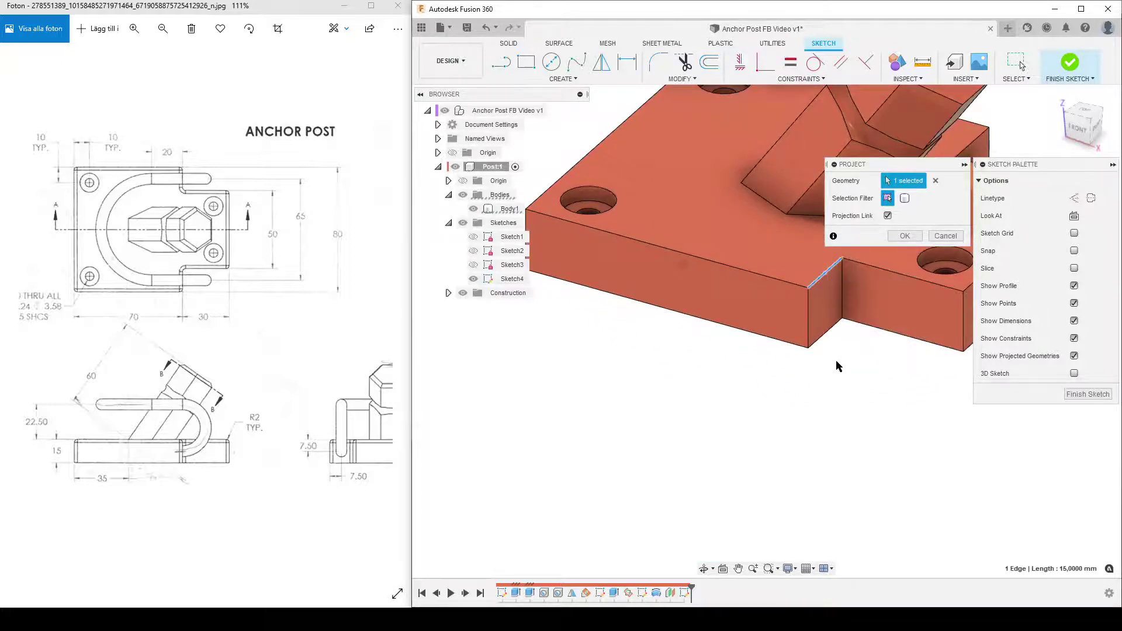
click(819, 342)
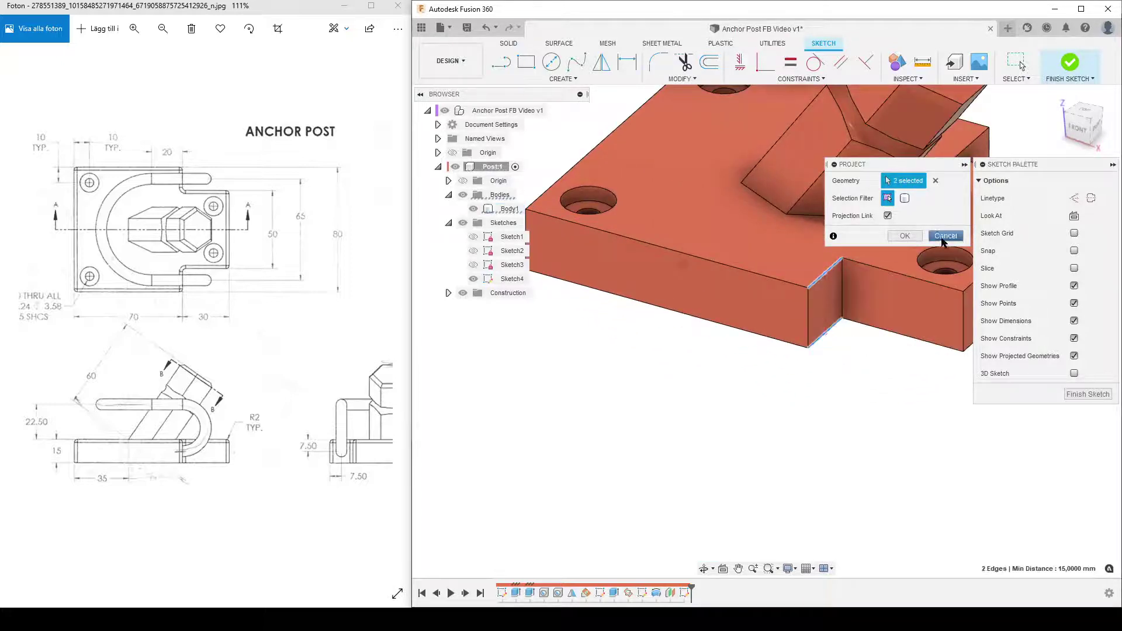
click(904, 235)
Step: Swing the view back to the front and hide Body1 to see only the sketch
scroll(684, 445, down, 5)
shift+middle_drag(684, 446, 825, 413)
scroll(829, 412, up, 2)
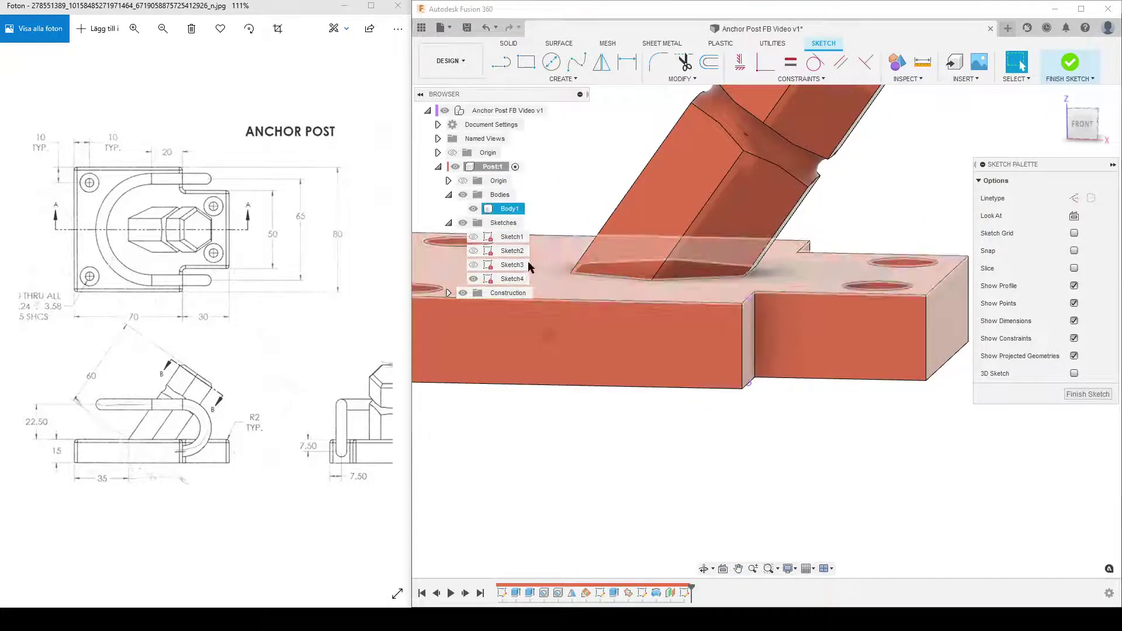
click(473, 209)
key(l)
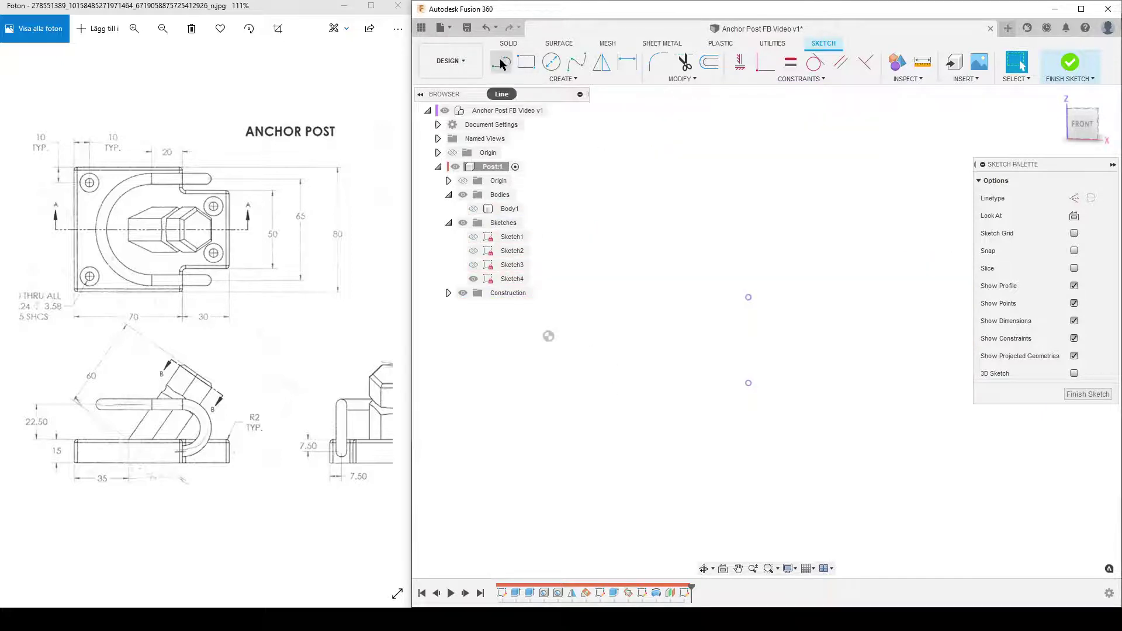
Step: Draw a vertical construction line joining the two projected points
click(1074, 198)
click(748, 298)
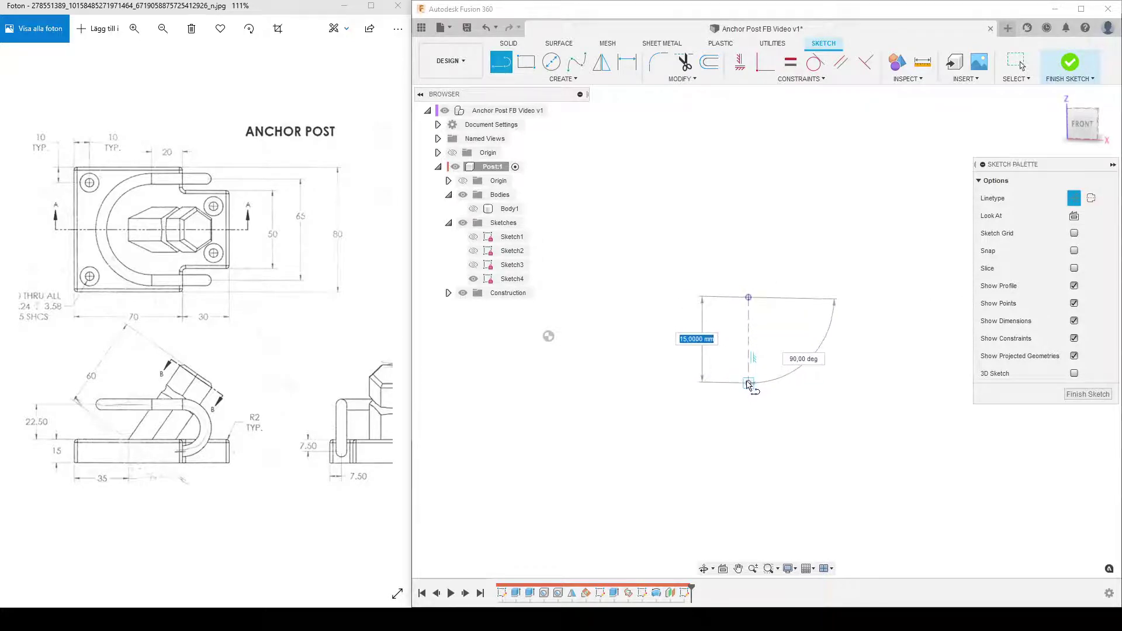
click(748, 383)
key(Escape)
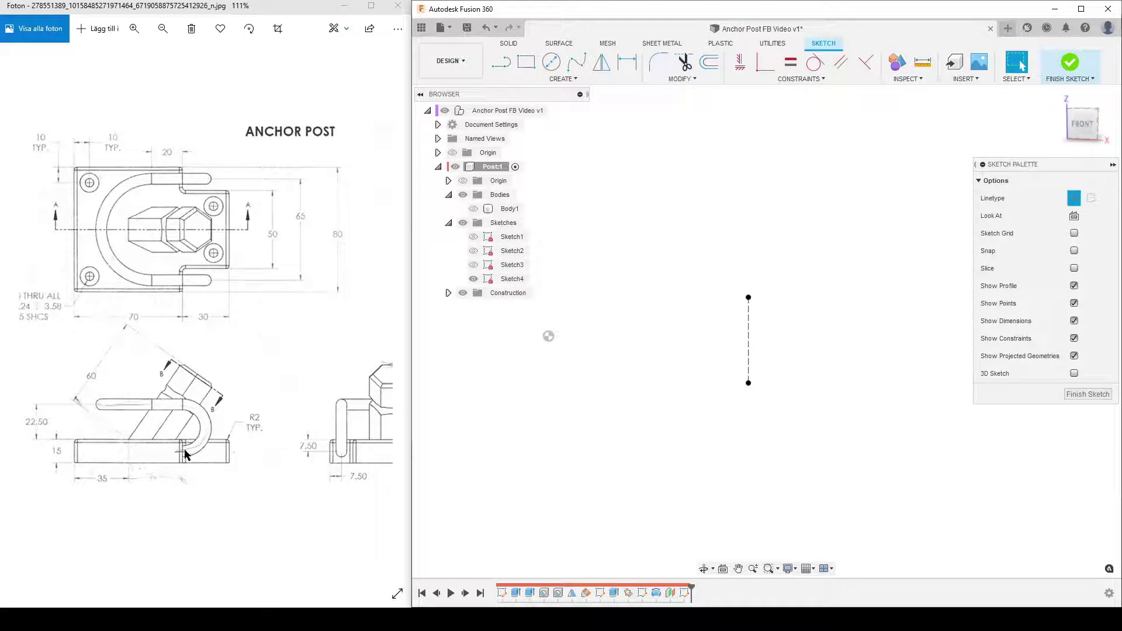
Step: Draw a 3-point arc from the line's midpoint upward, bulging to the right
right_click(724, 465)
text(sarc)
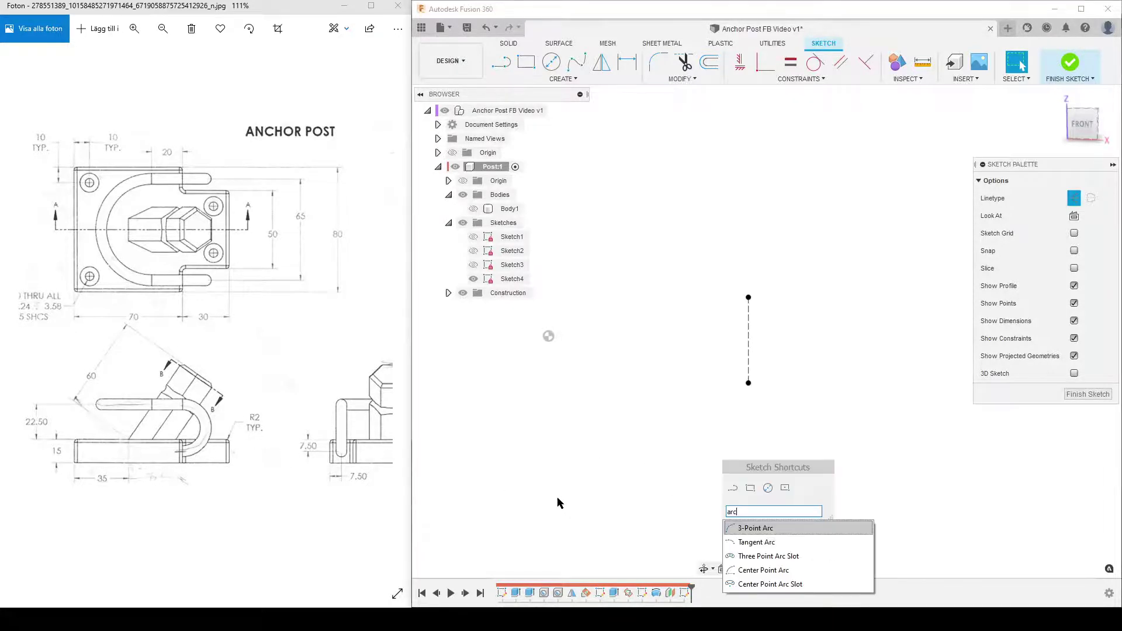
click(749, 529)
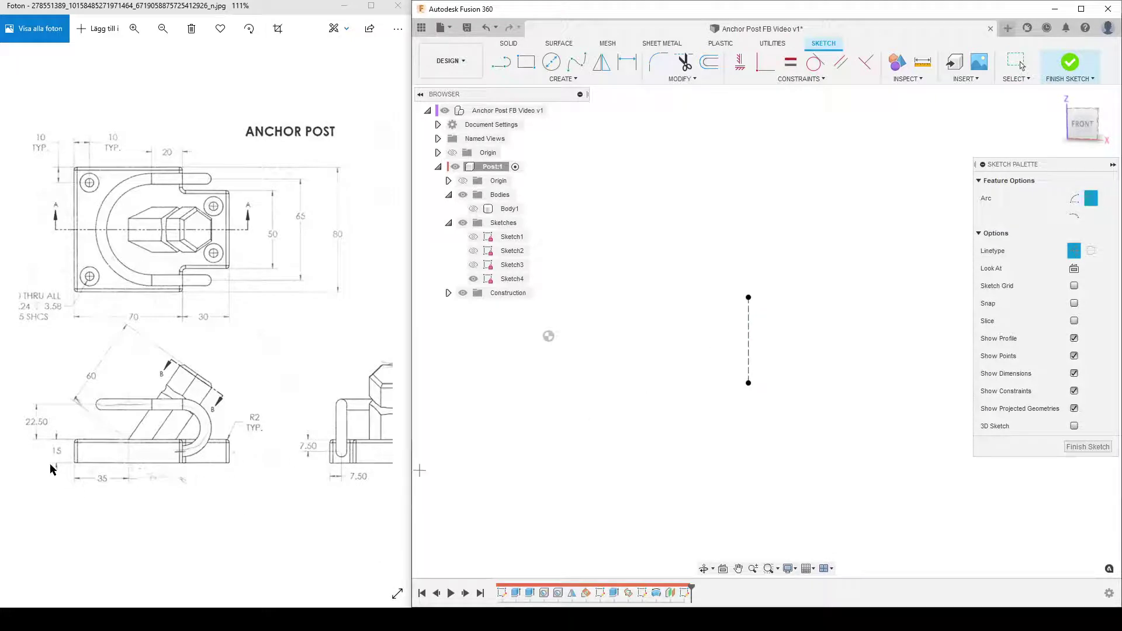
click(749, 325)
click(749, 143)
click(836, 186)
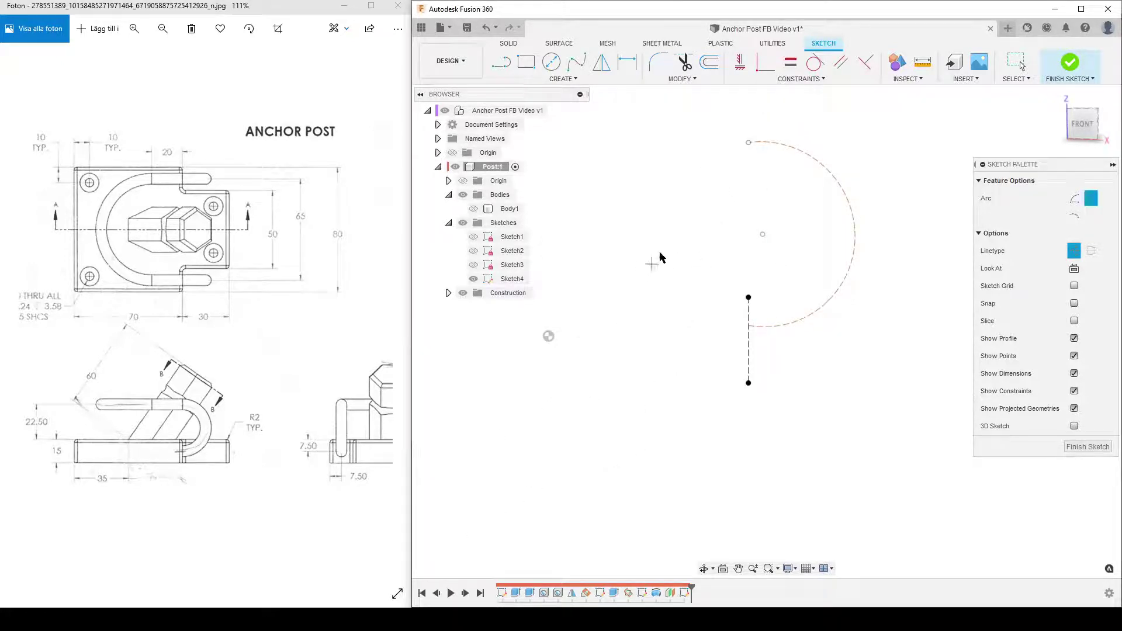
click(740, 62)
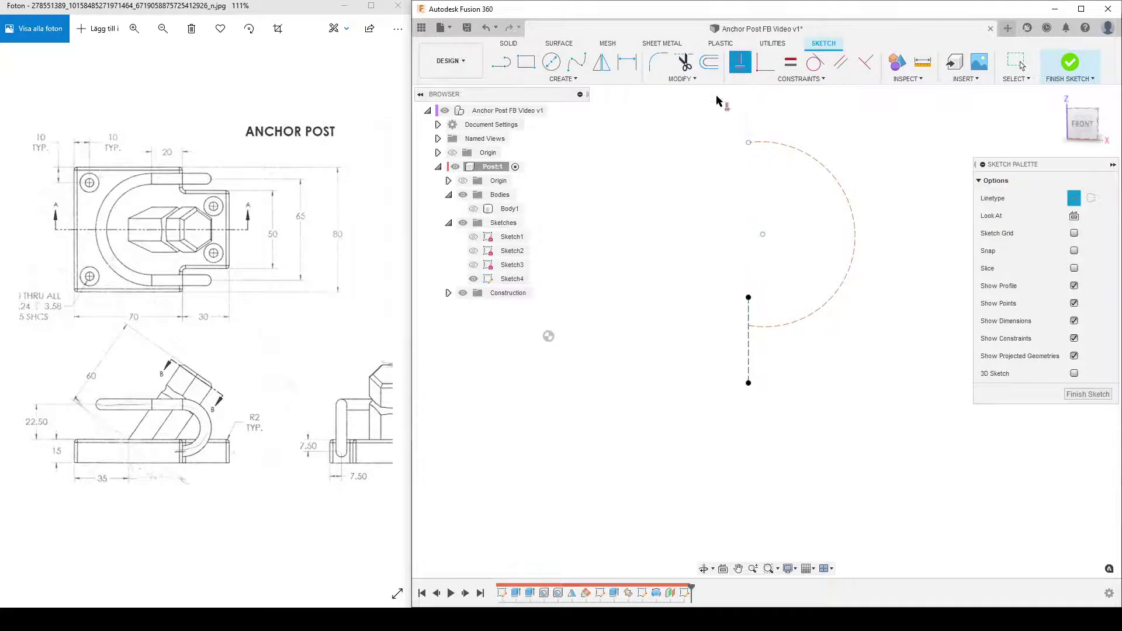
Step: Constrain both arc endpoints vertically with the arc's centre
click(749, 143)
click(762, 235)
click(748, 326)
click(763, 234)
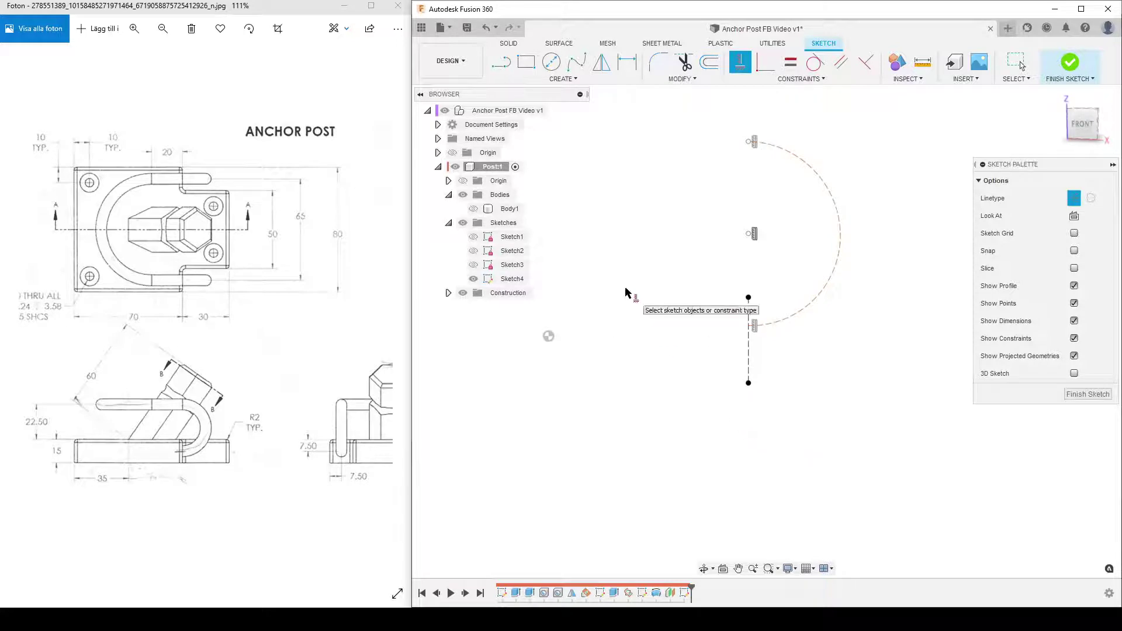
key(Escape)
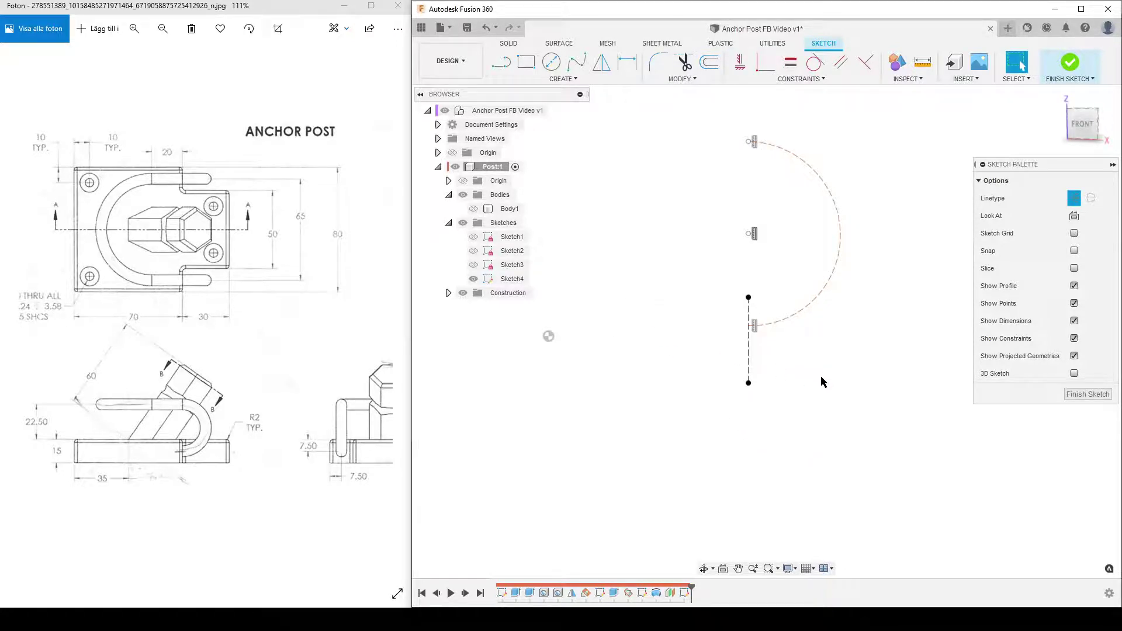
Step: Dimension the line's top to the arc's lower end as 7,50 mm
key(d)
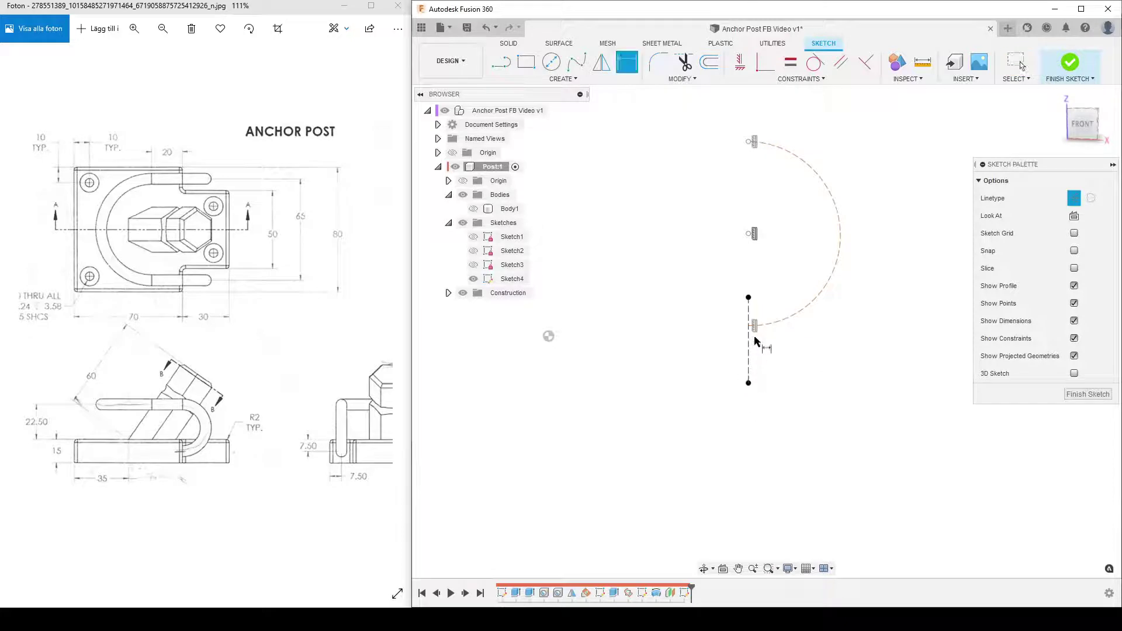
click(748, 298)
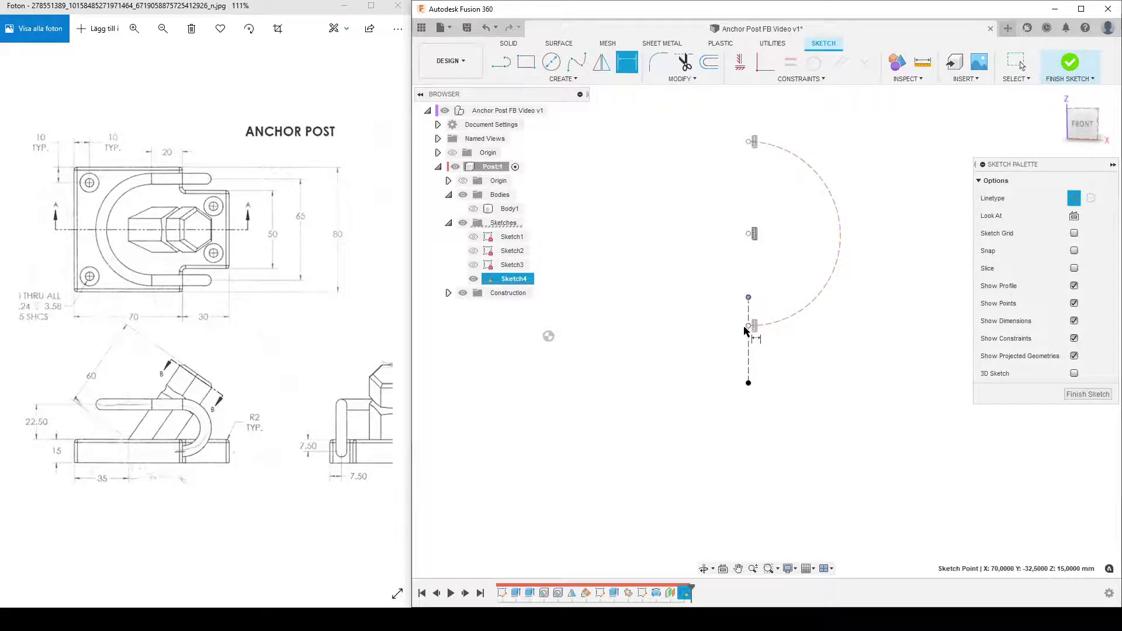
click(747, 325)
click(663, 309)
text(7)
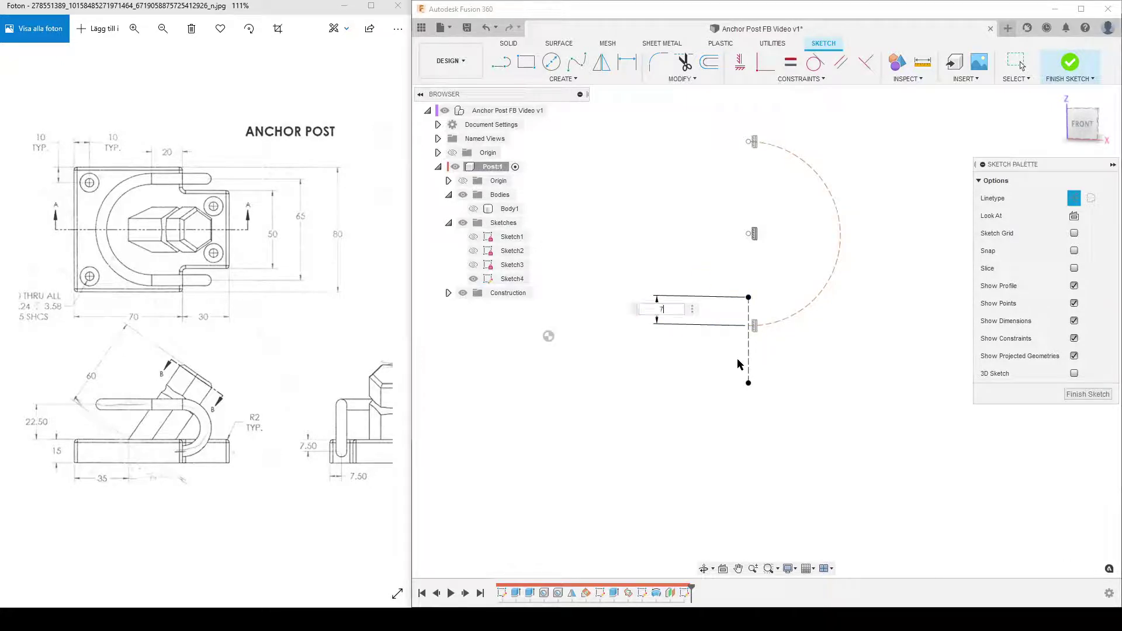
text(,50)
key(Return)
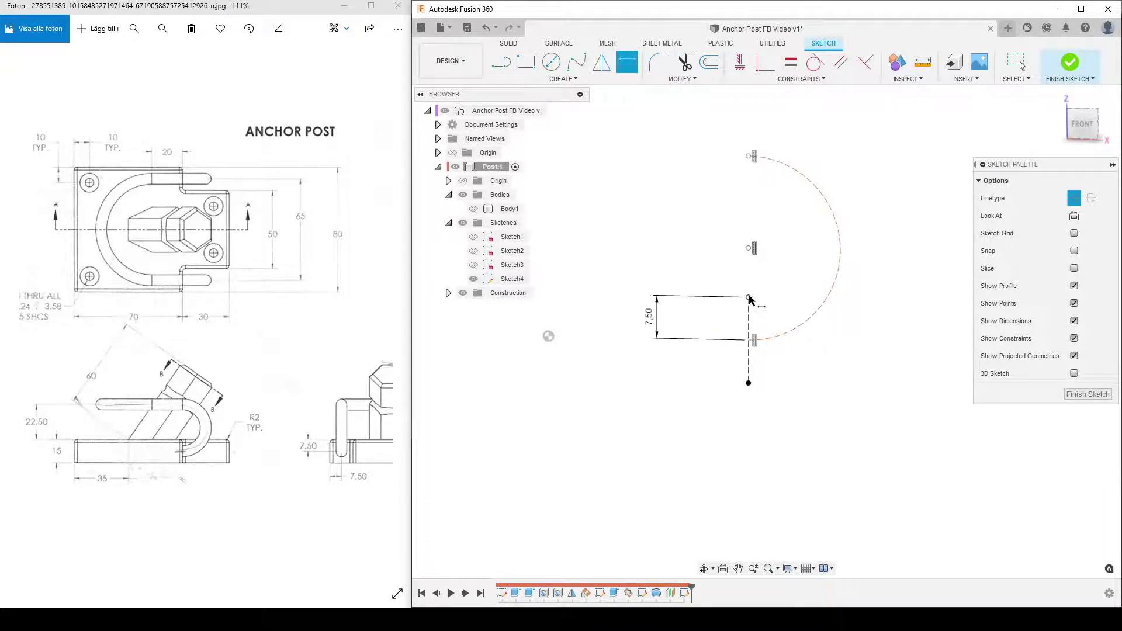
Step: Add a 22.50 vertical dimension from the arc's top endpoint to the rectangle corner
click(748, 158)
click(755, 157)
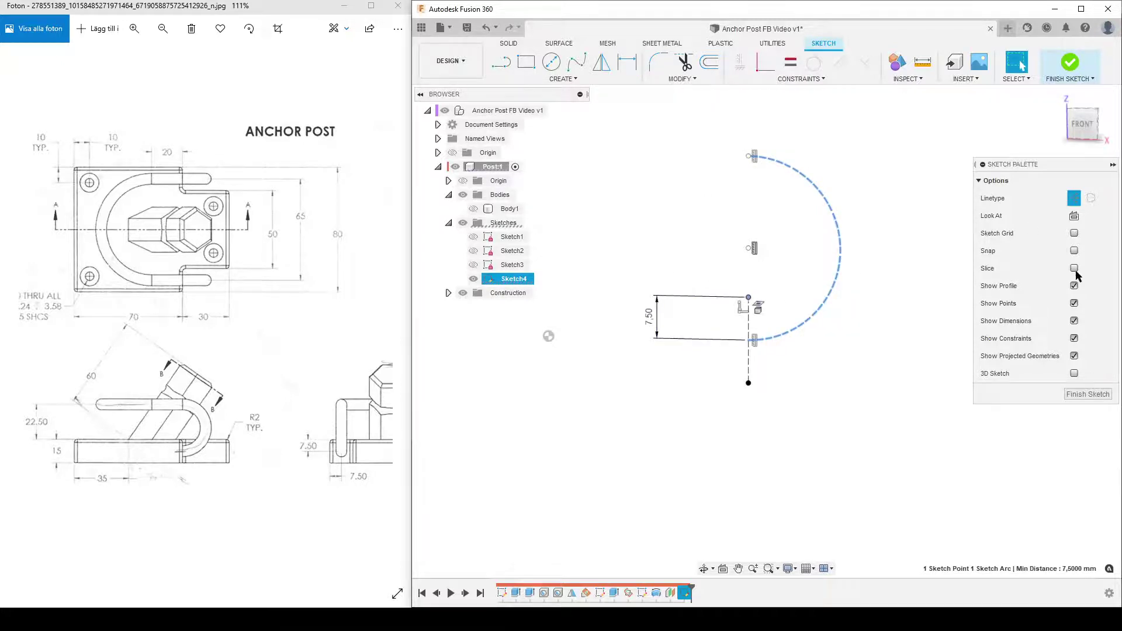
key(Escape)
key(d)
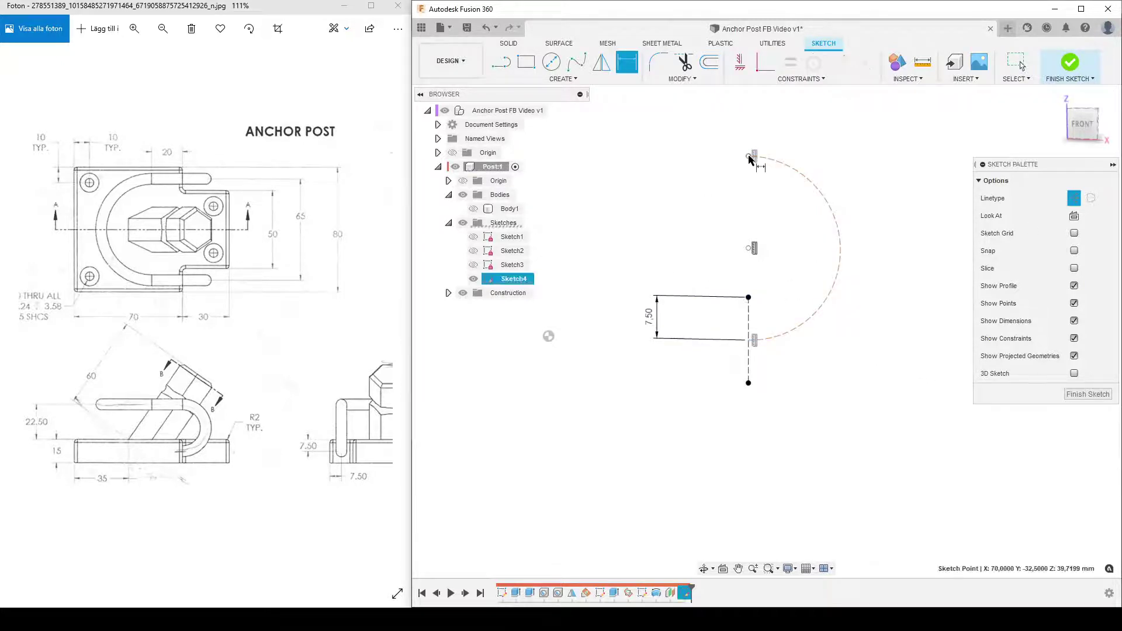
click(749, 157)
click(749, 298)
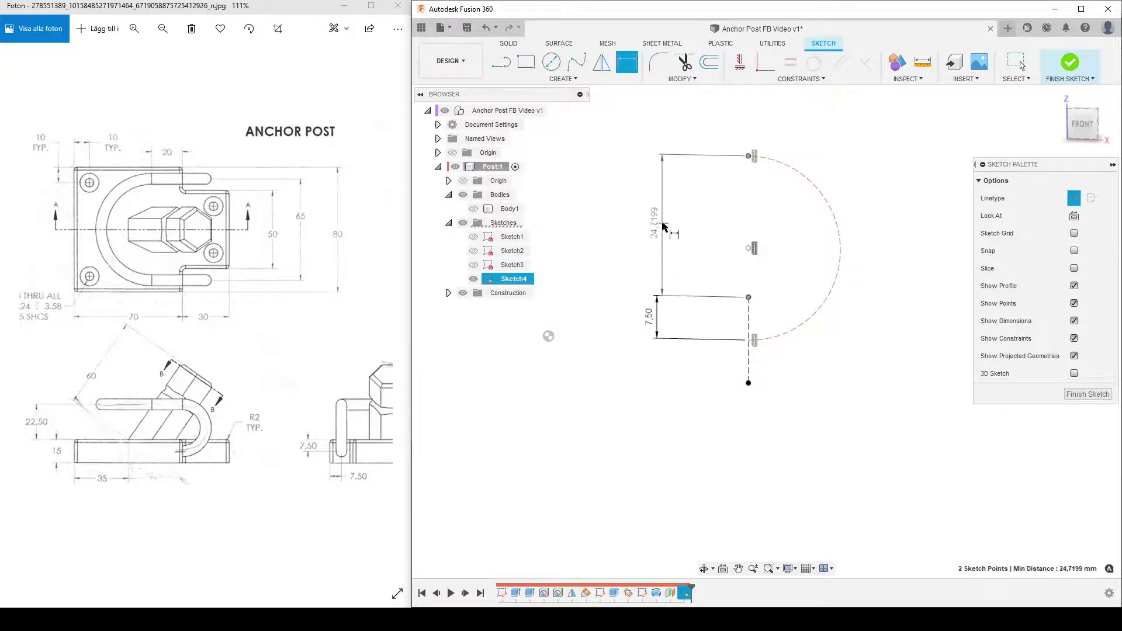
click(663, 225)
text(22)
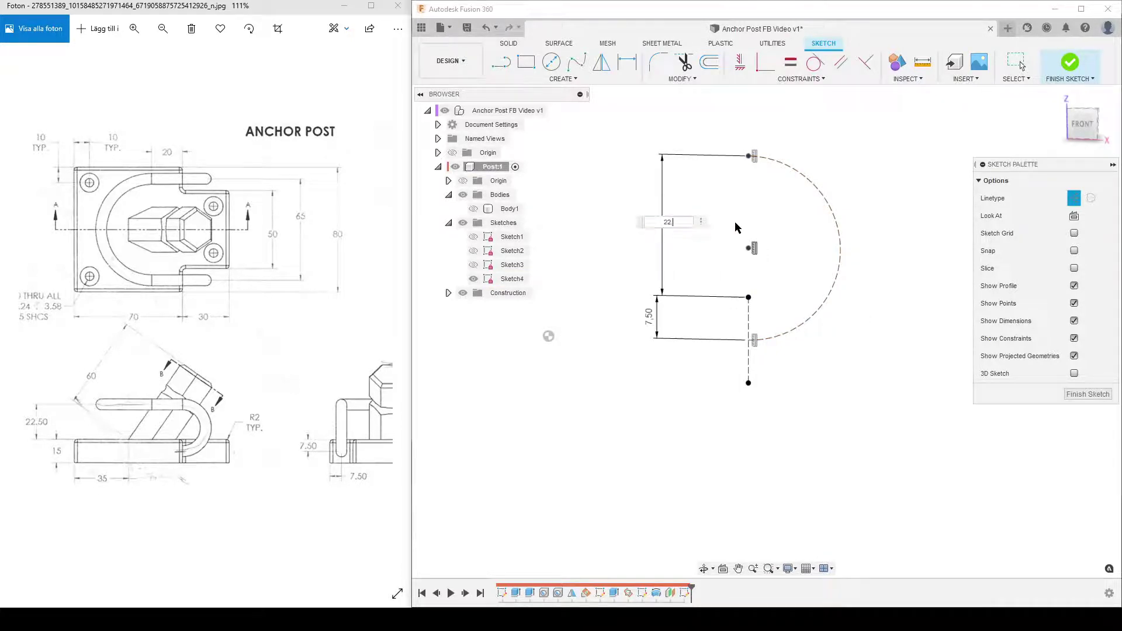
text(,5)
key(Return)
key(Escape)
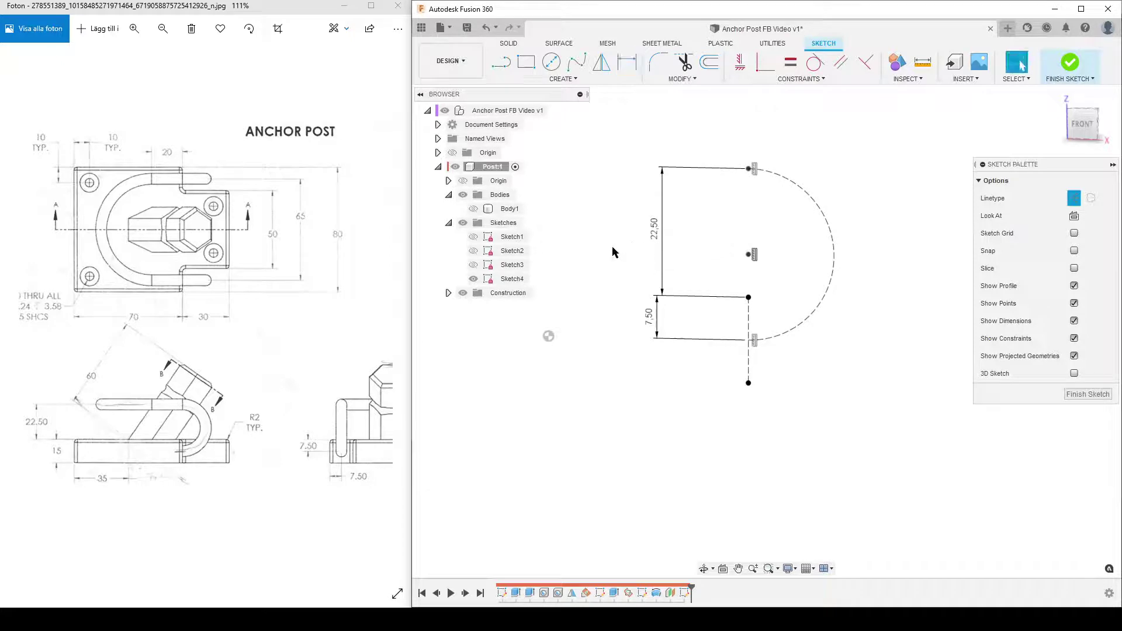
Step: Move the 22.50 and 7.50 dimensions to the right side of the sketch
drag(657, 229, 889, 222)
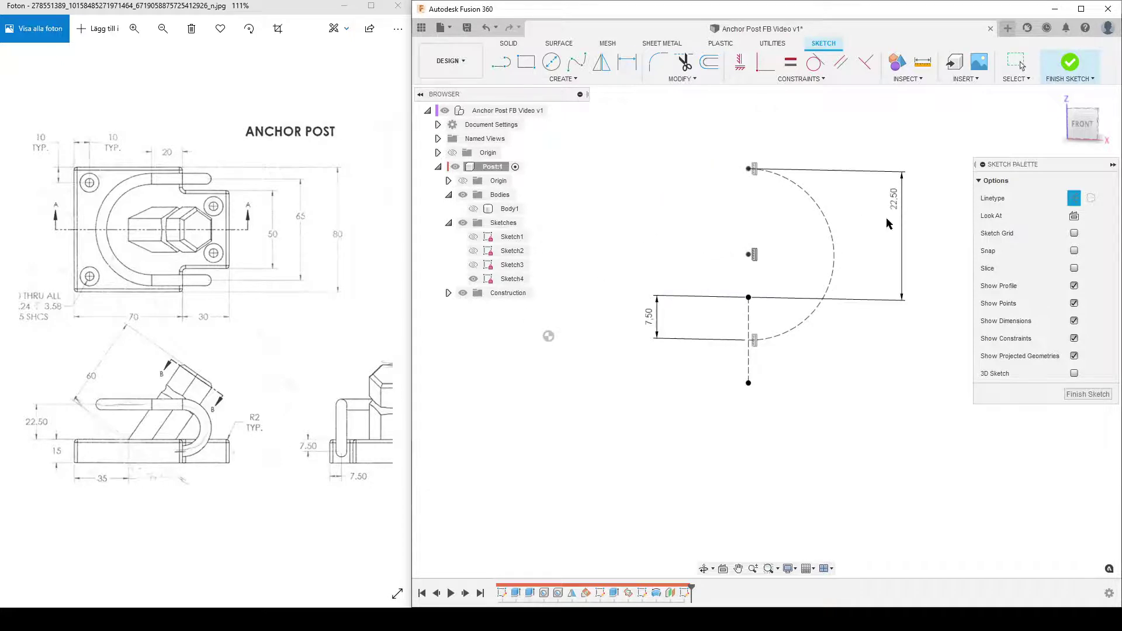
drag(649, 317, 882, 308)
key(Escape)
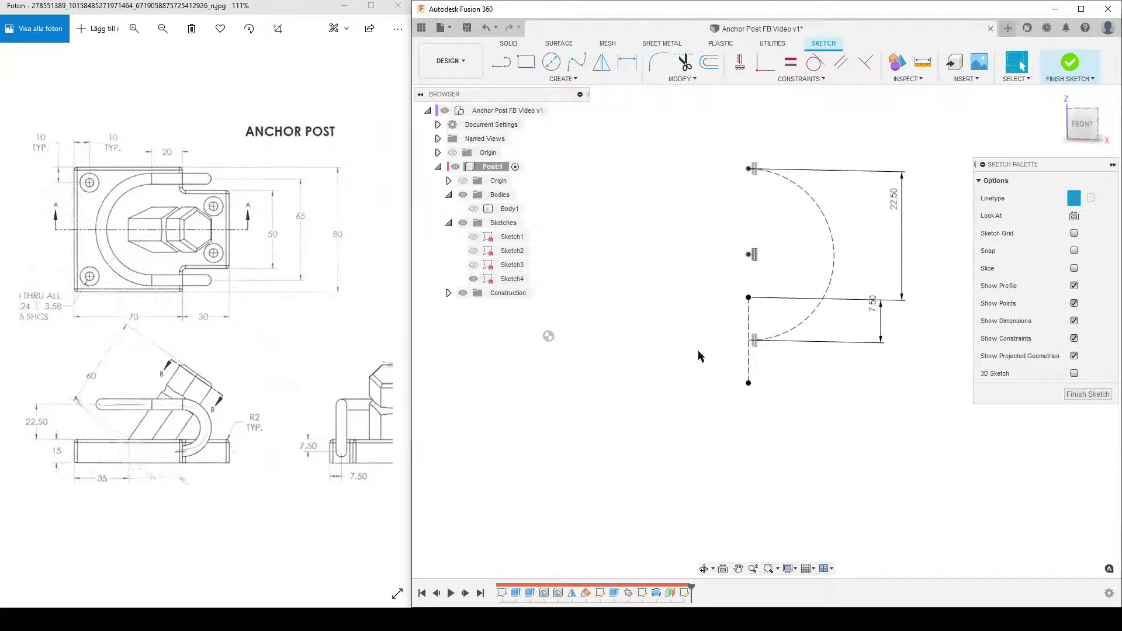
Step: Convert the dashed construction arc into a regular solid arc
click(816, 318)
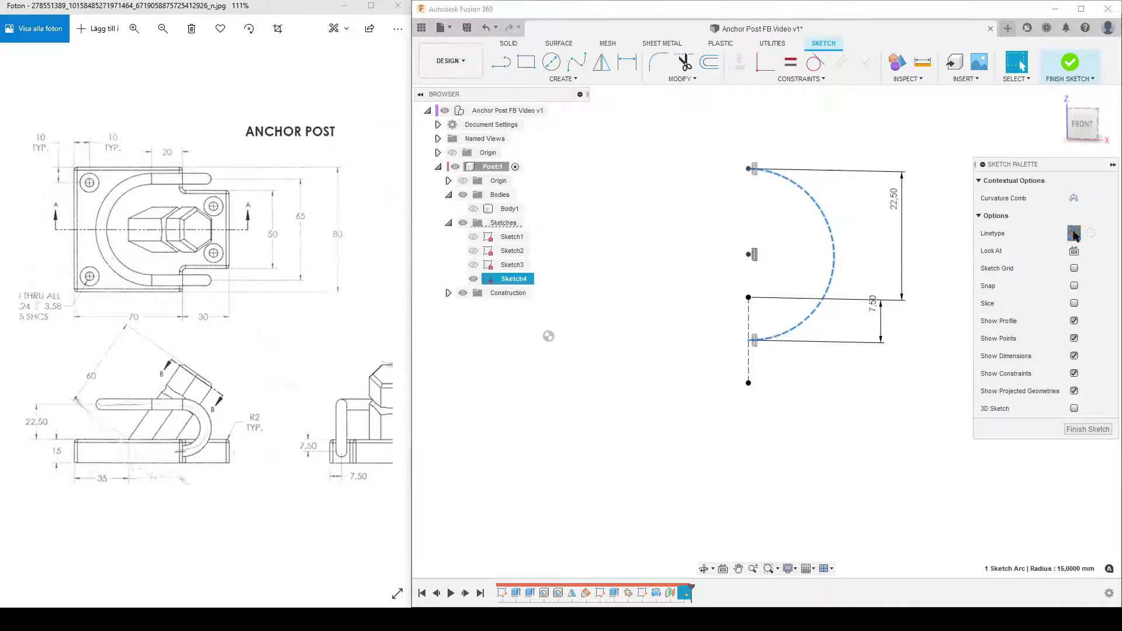
key(x)
click(661, 306)
middle_drag(660, 306, 656, 402)
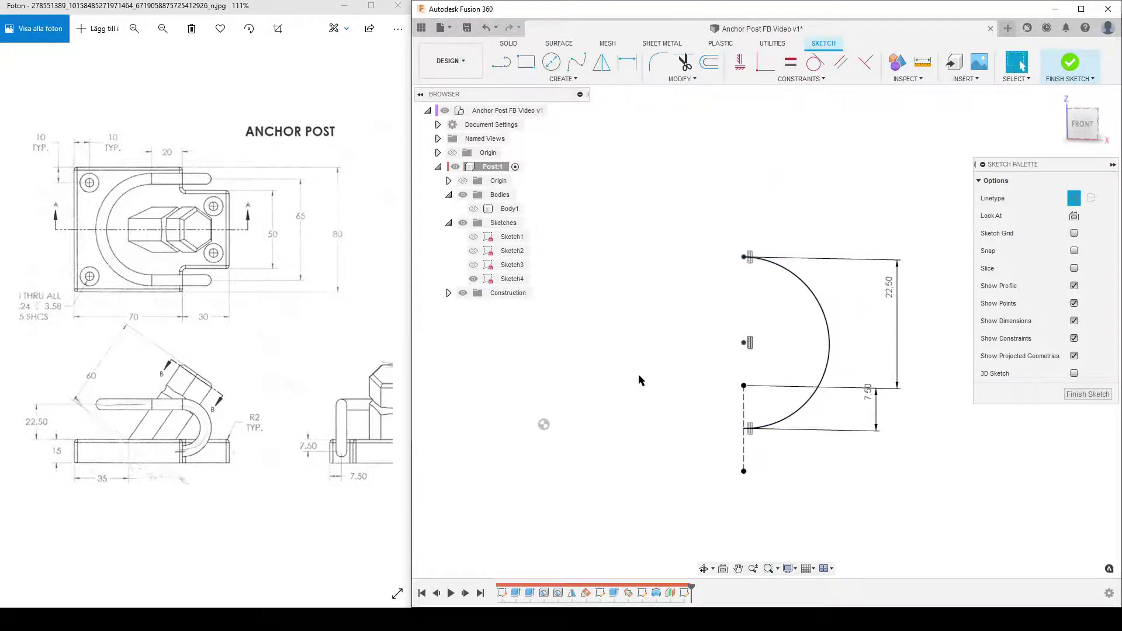
Step: Draw a 20 mm horizontal line from the arc's top endpoint
key(l)
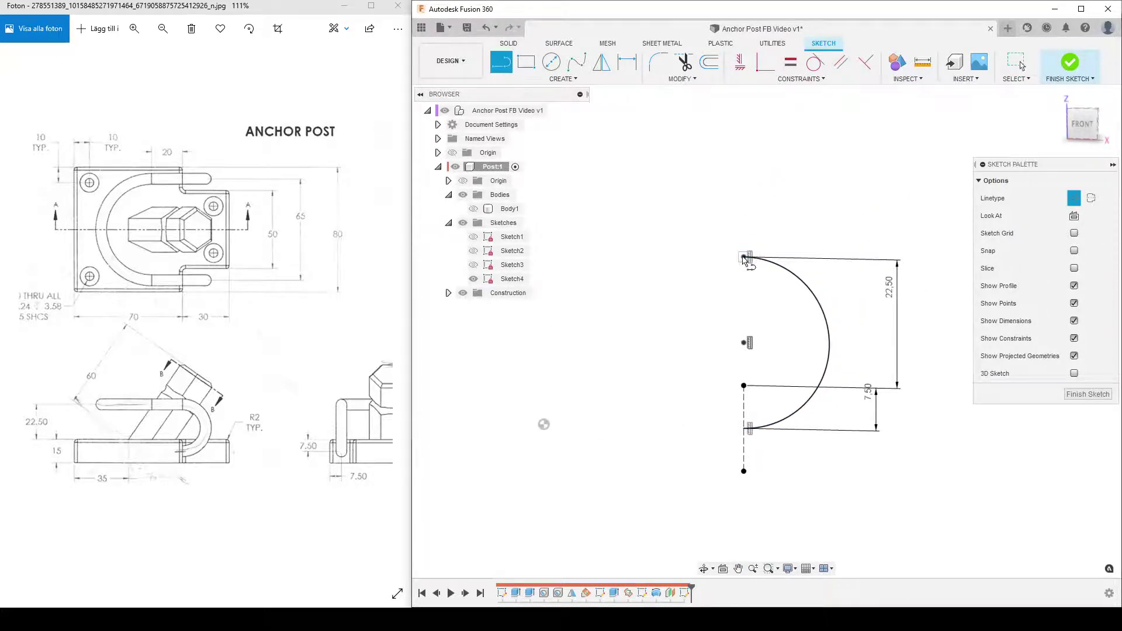
click(744, 257)
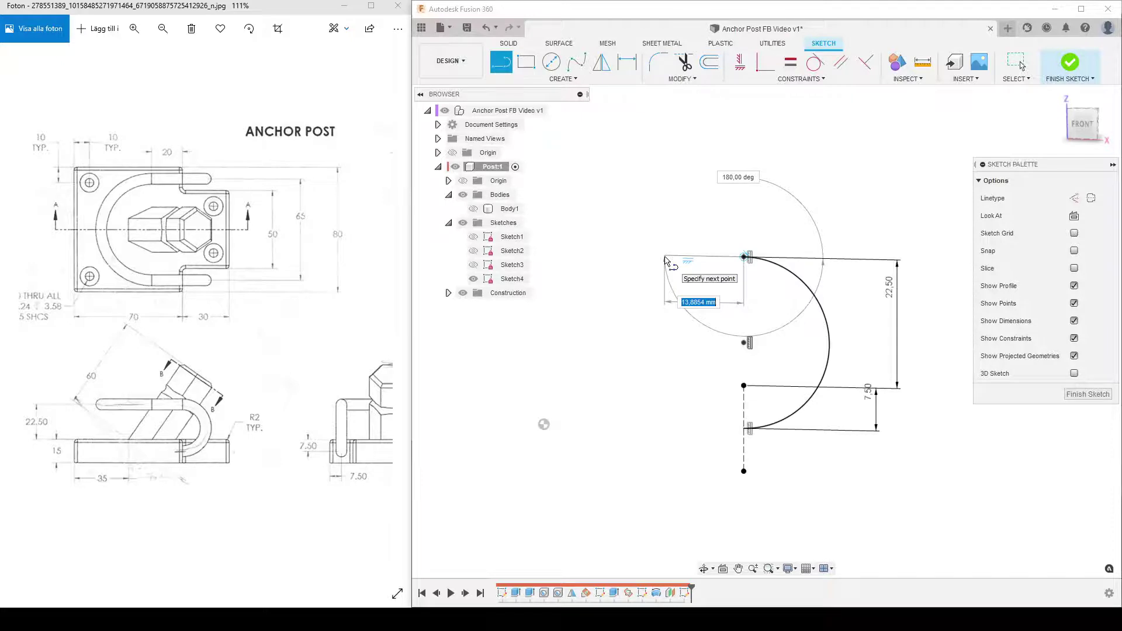
text(20)
key(Return)
key(Escape)
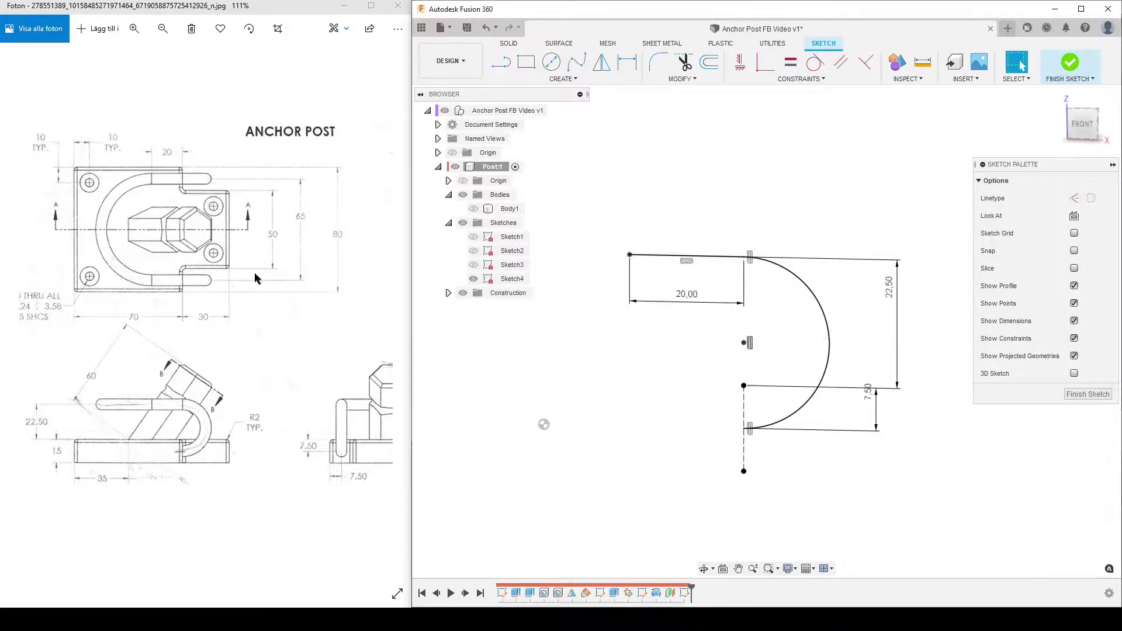
scroll(682, 363, down, 1)
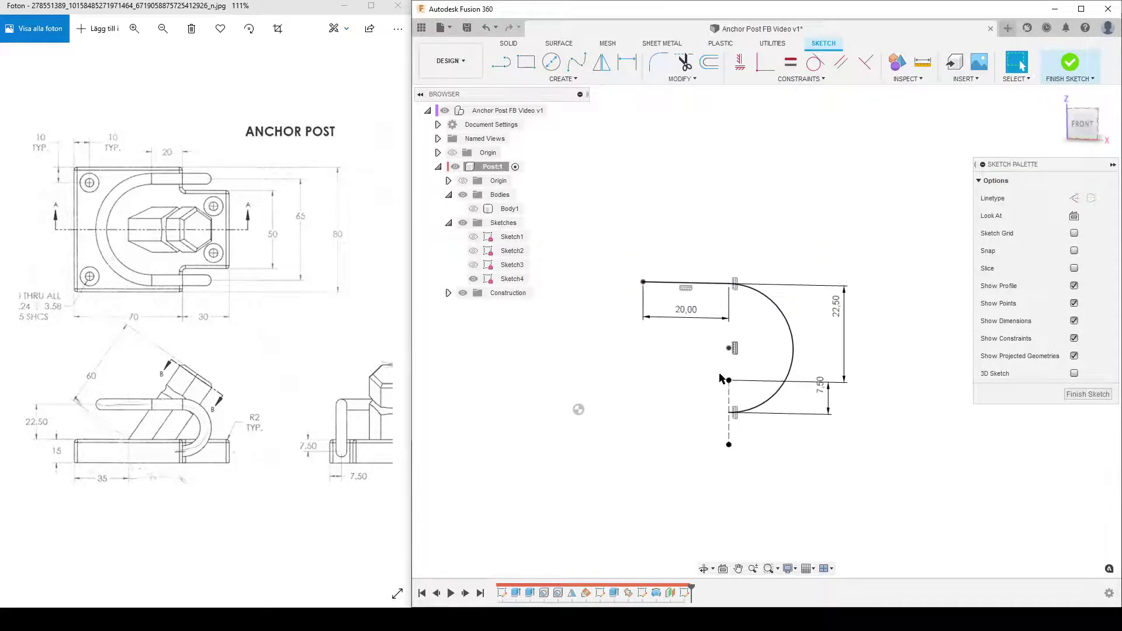
scroll(696, 432, down, 2)
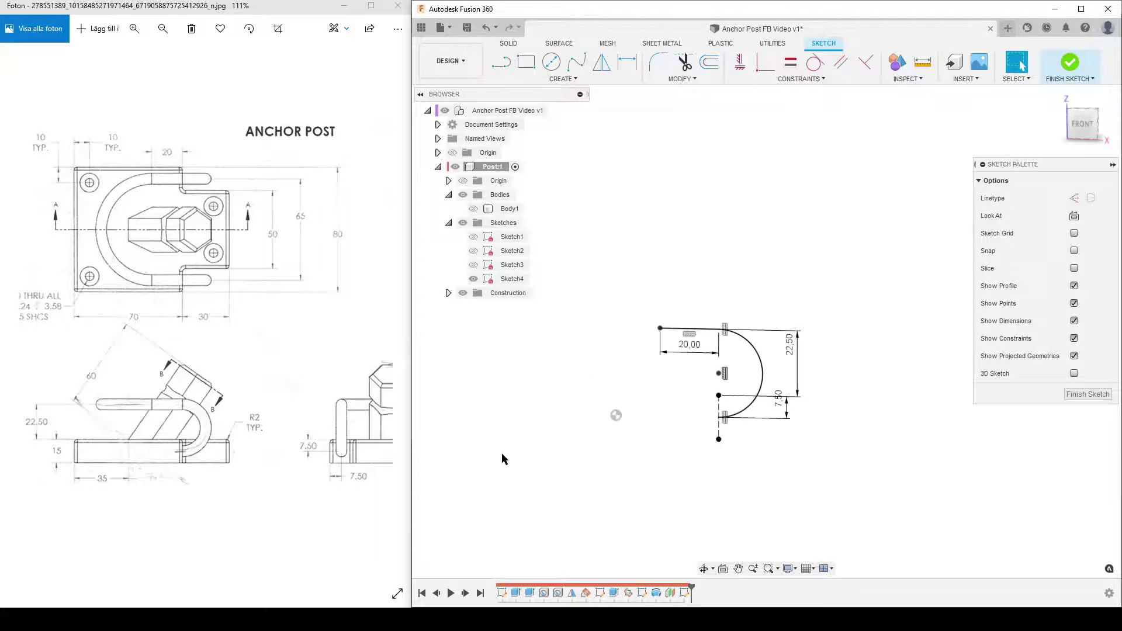
Step: Finish Sketch4, offset a plane from XY to the line's end point, and start Sketch5 on it
click(1088, 395)
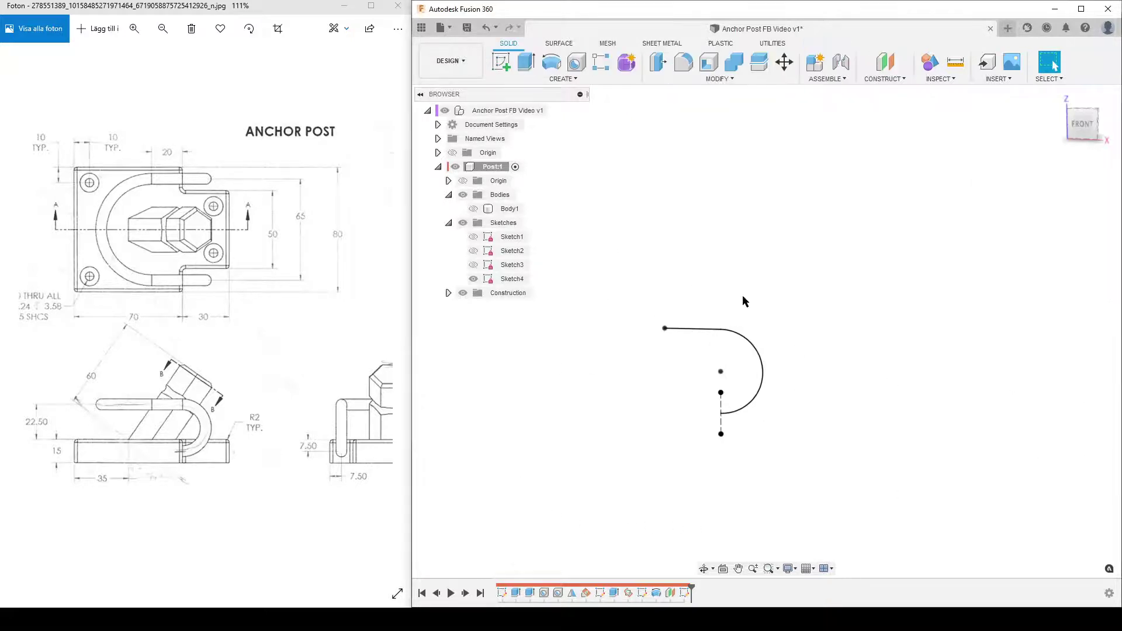
click(886, 61)
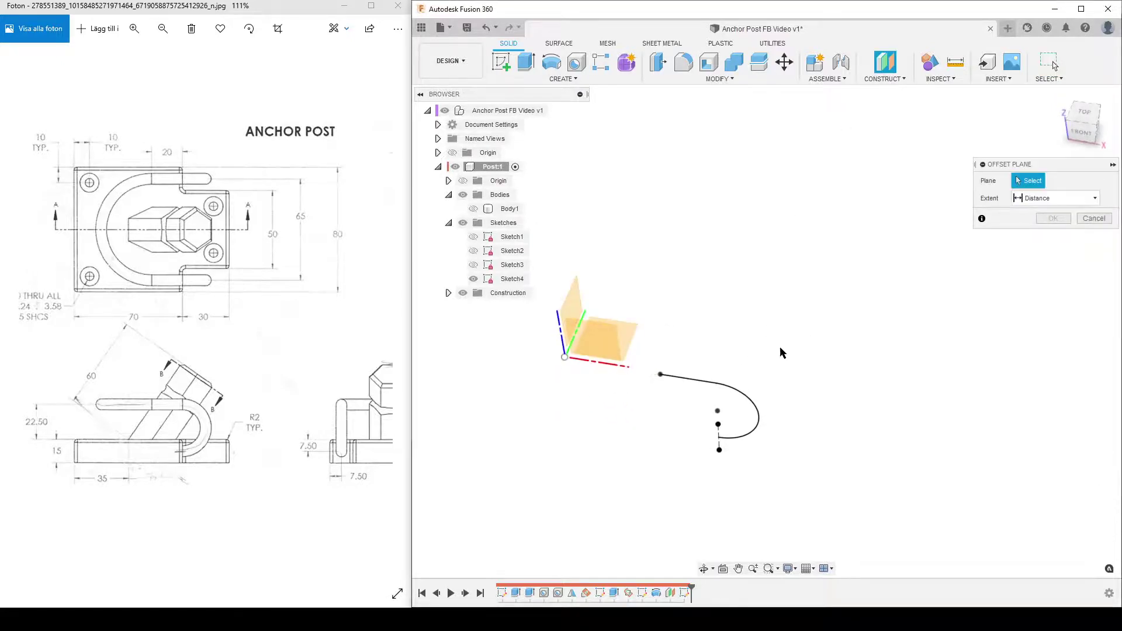
click(636, 325)
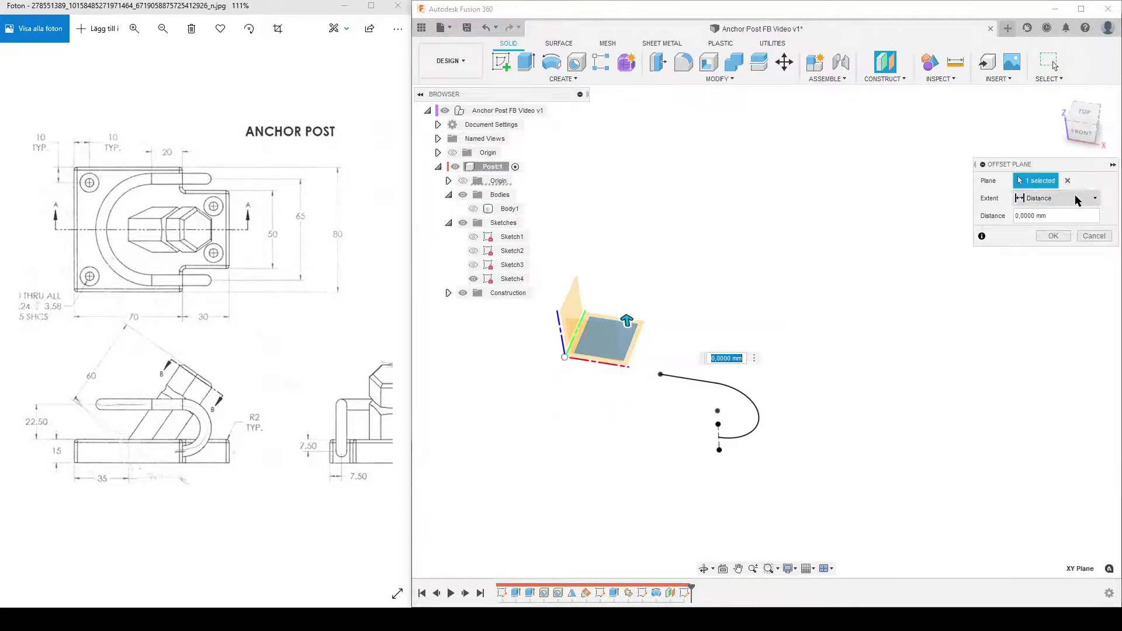
click(1058, 198)
click(1043, 227)
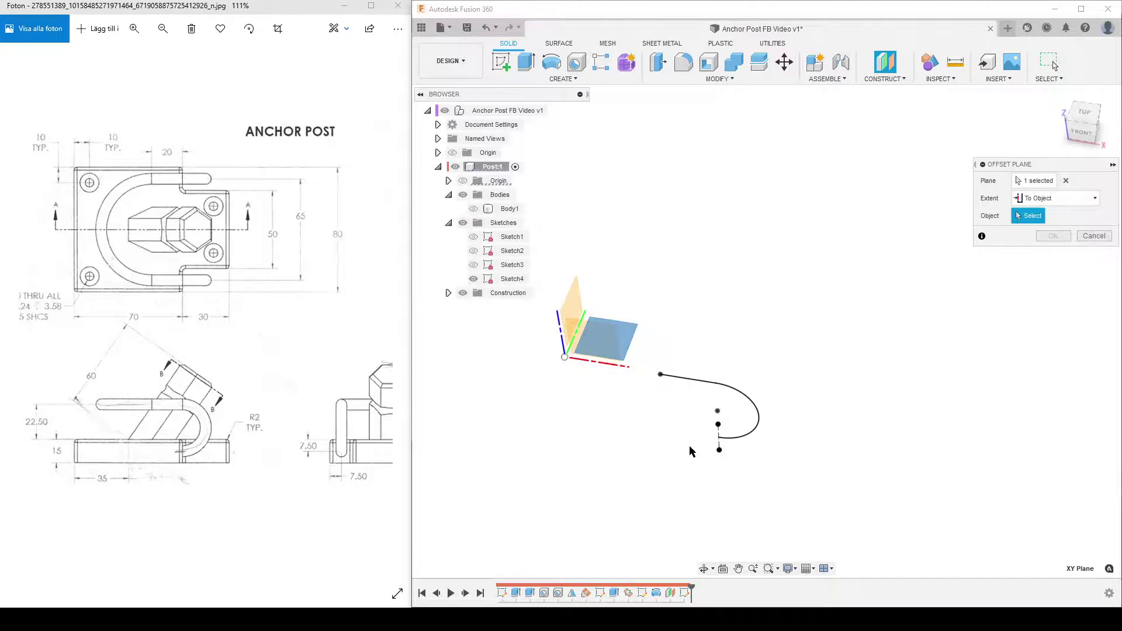
click(660, 374)
click(1053, 254)
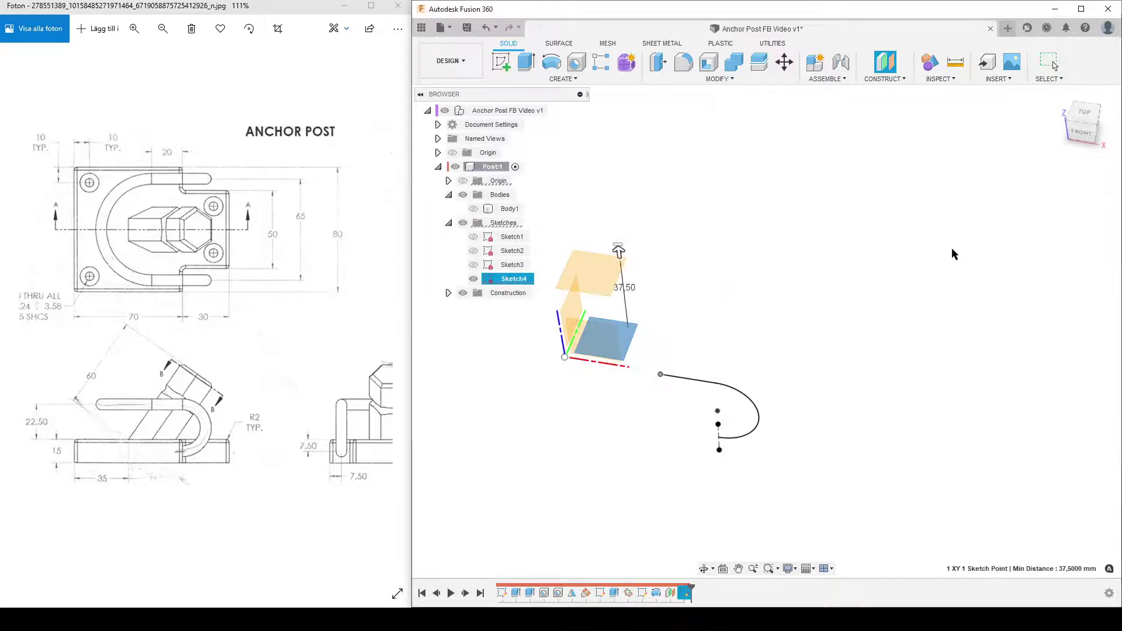
click(501, 61)
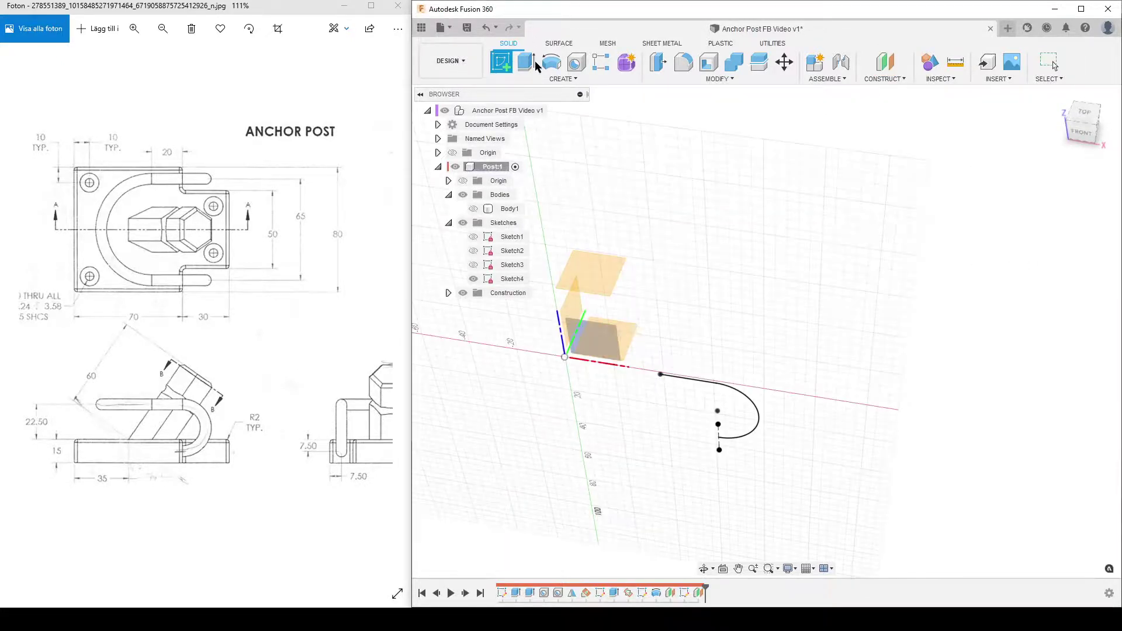
click(593, 260)
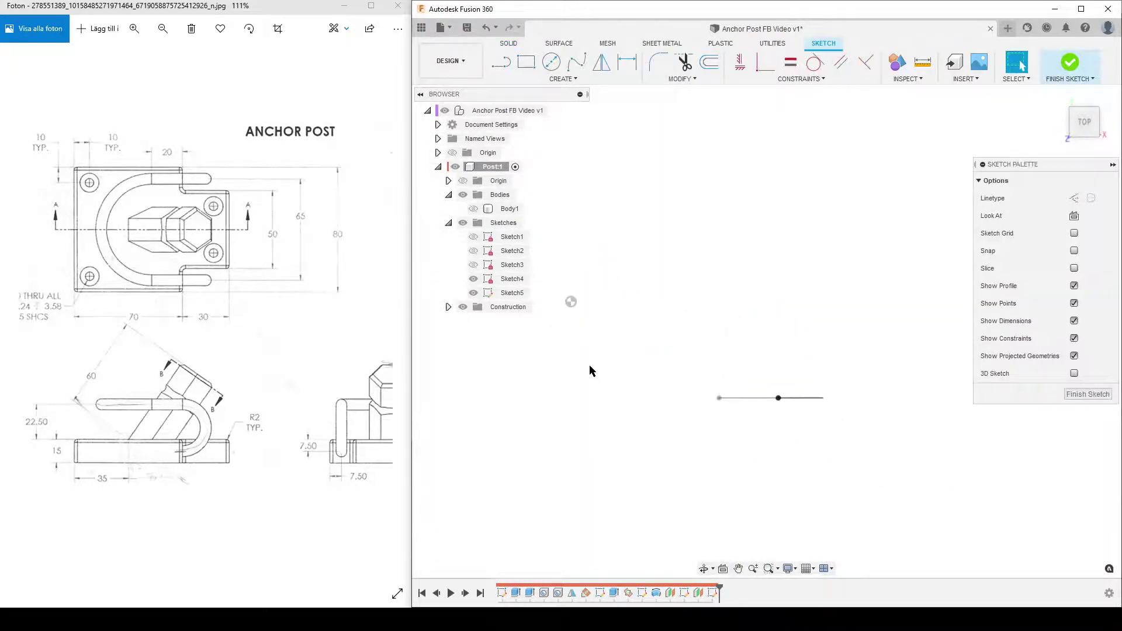
Step: Project the handle line's endpoint into the new sketch
key(p)
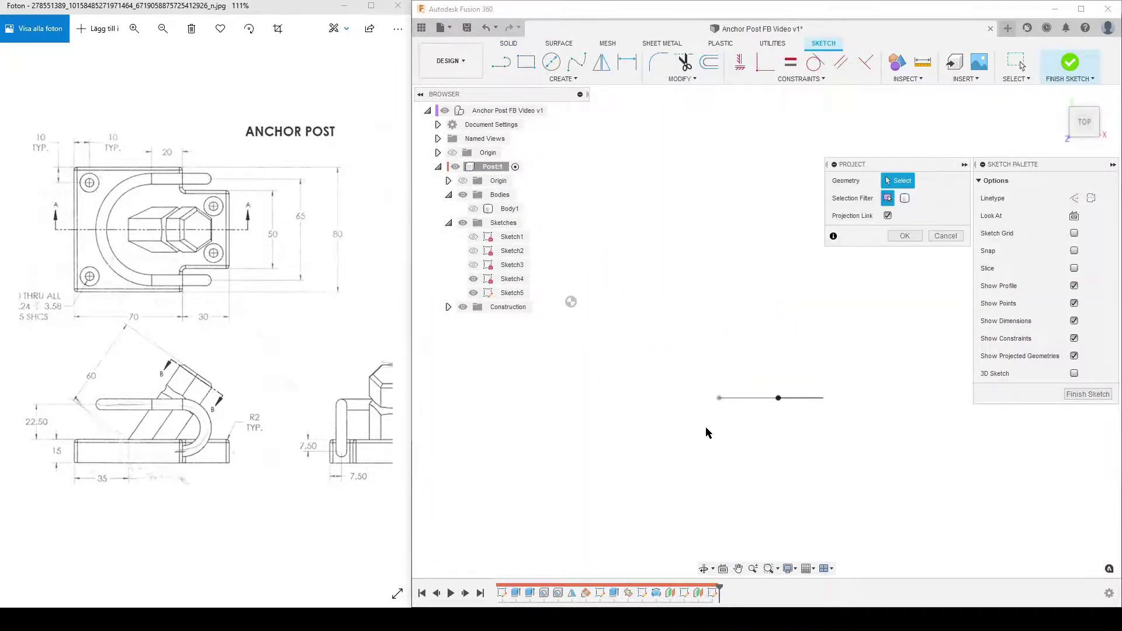
click(717, 399)
click(907, 234)
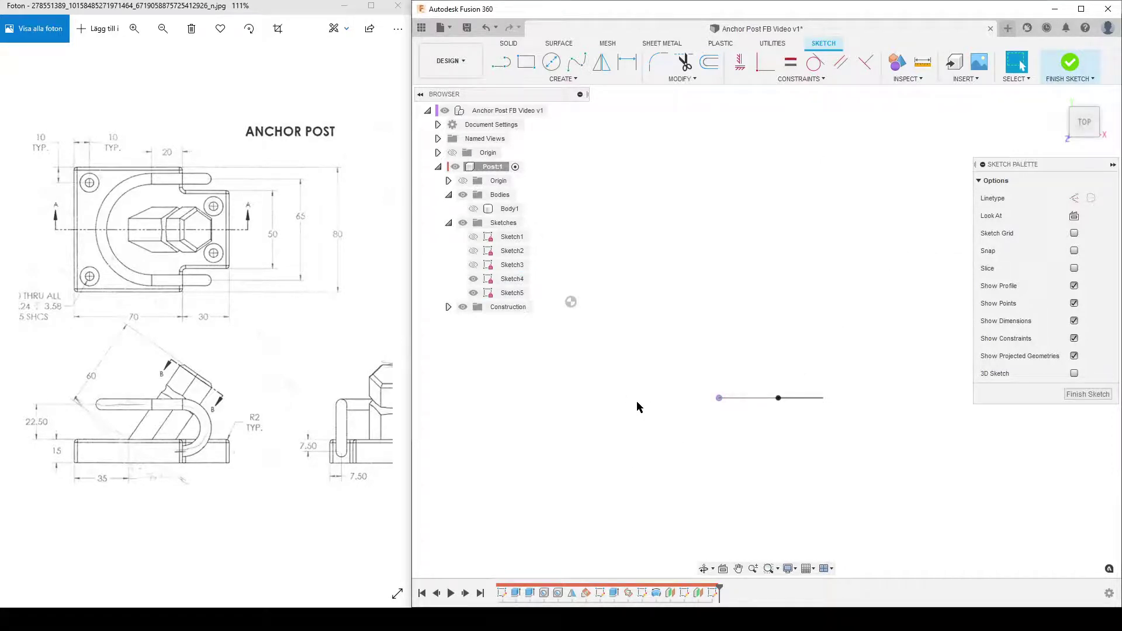
Step: Draw a three-point arc starting at the projected endpoint, using the sarc command
text(sarc)
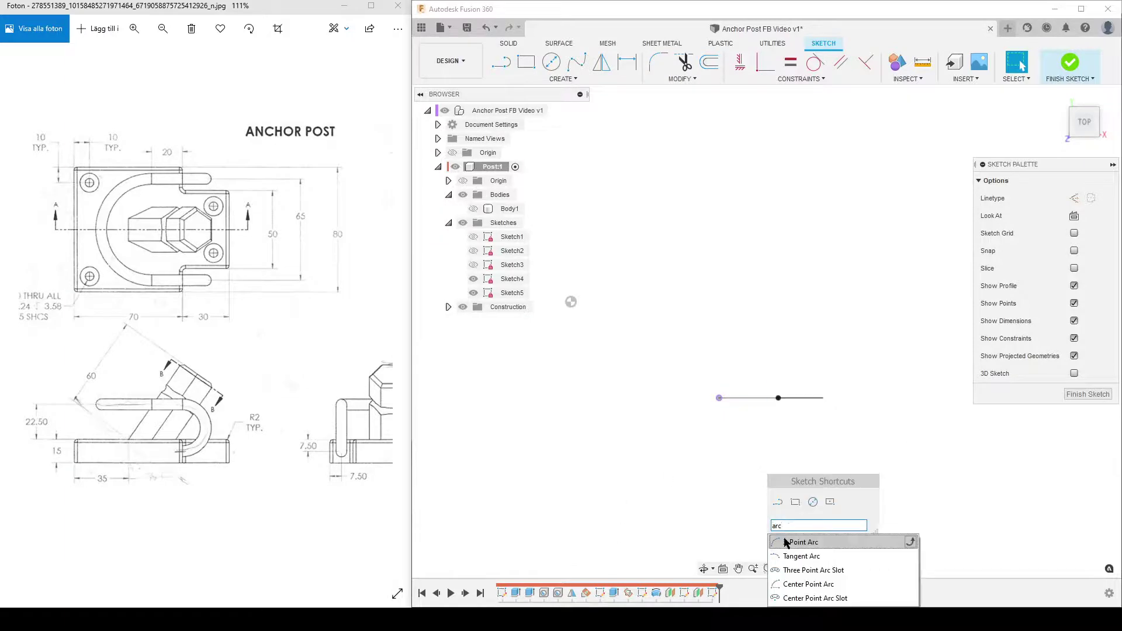
key(Return)
click(719, 397)
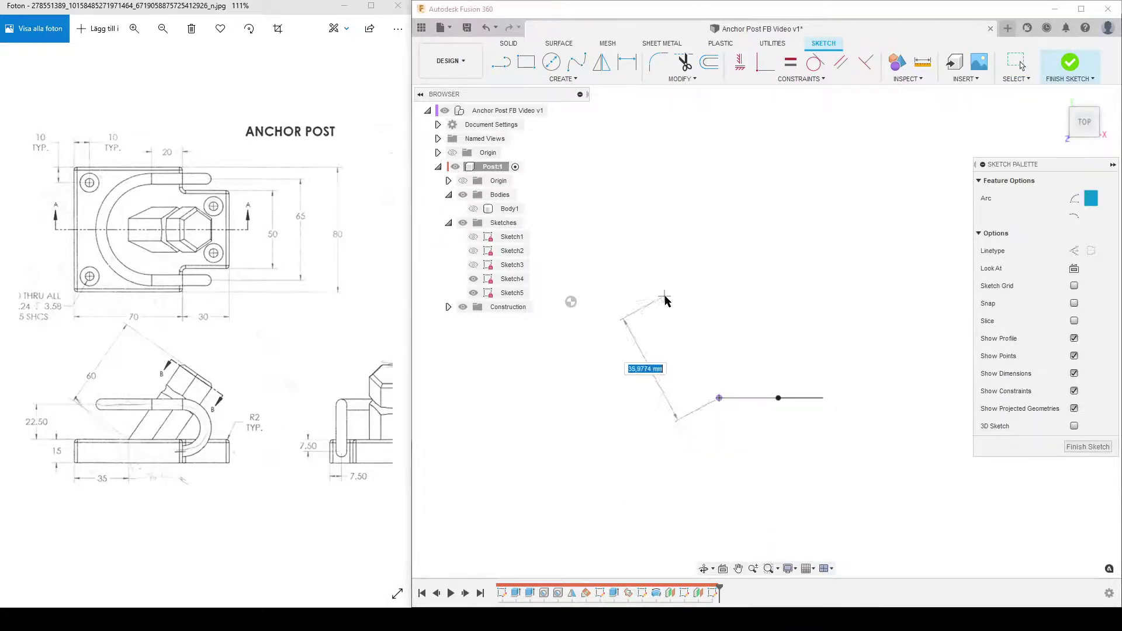
click(635, 296)
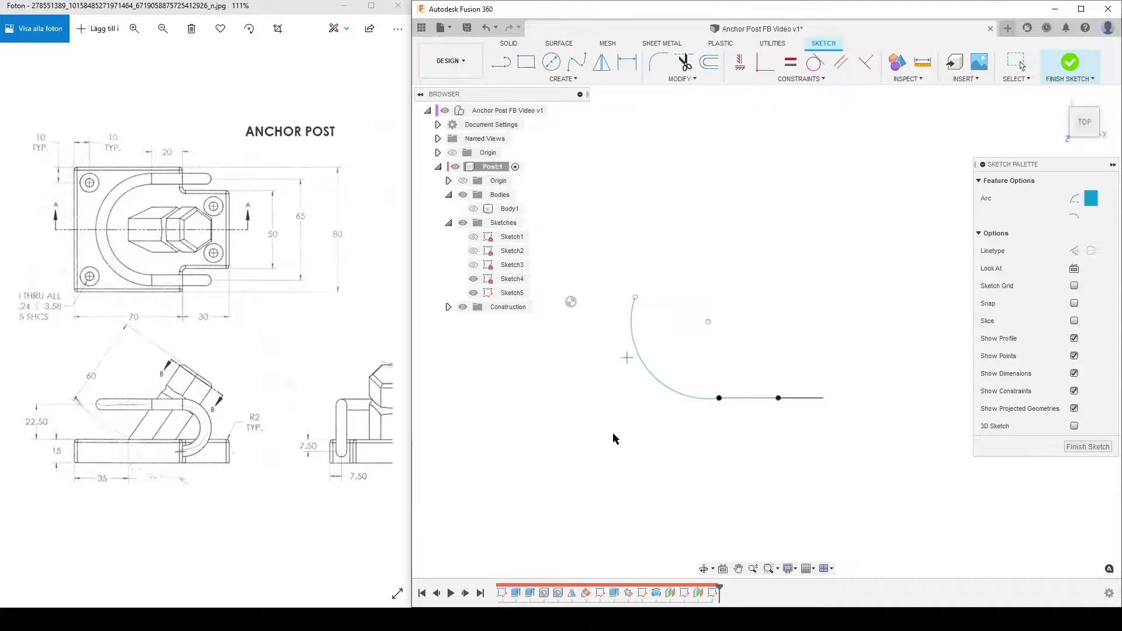
click(596, 472)
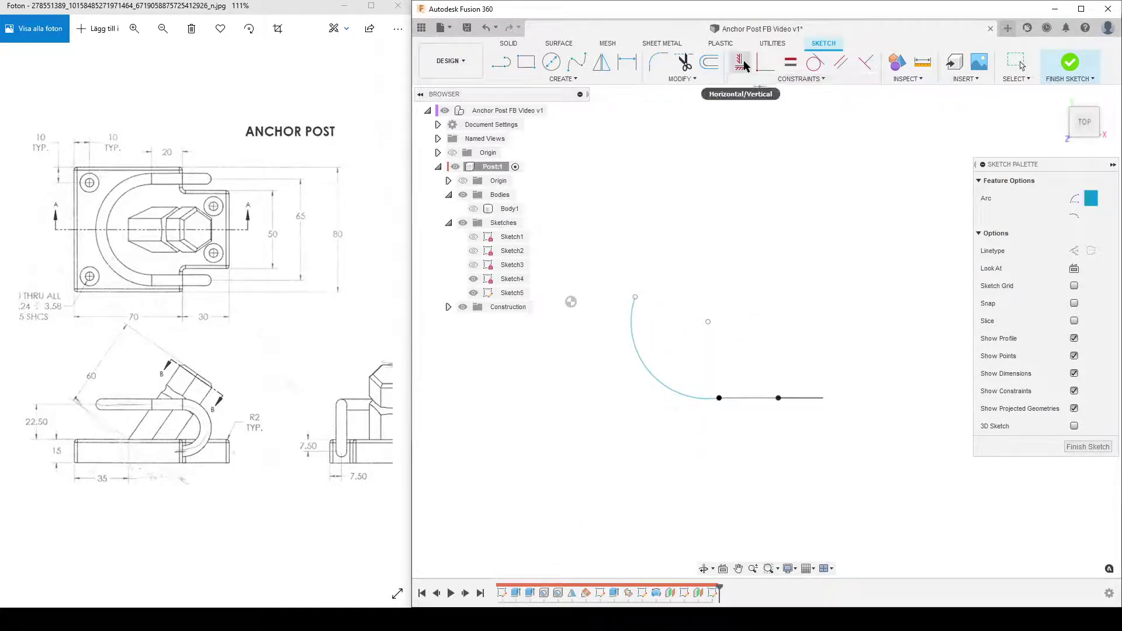
Step: Constrain the arc centre vertical to its endpoint and the top endpoint horizontal with the origin
click(739, 62)
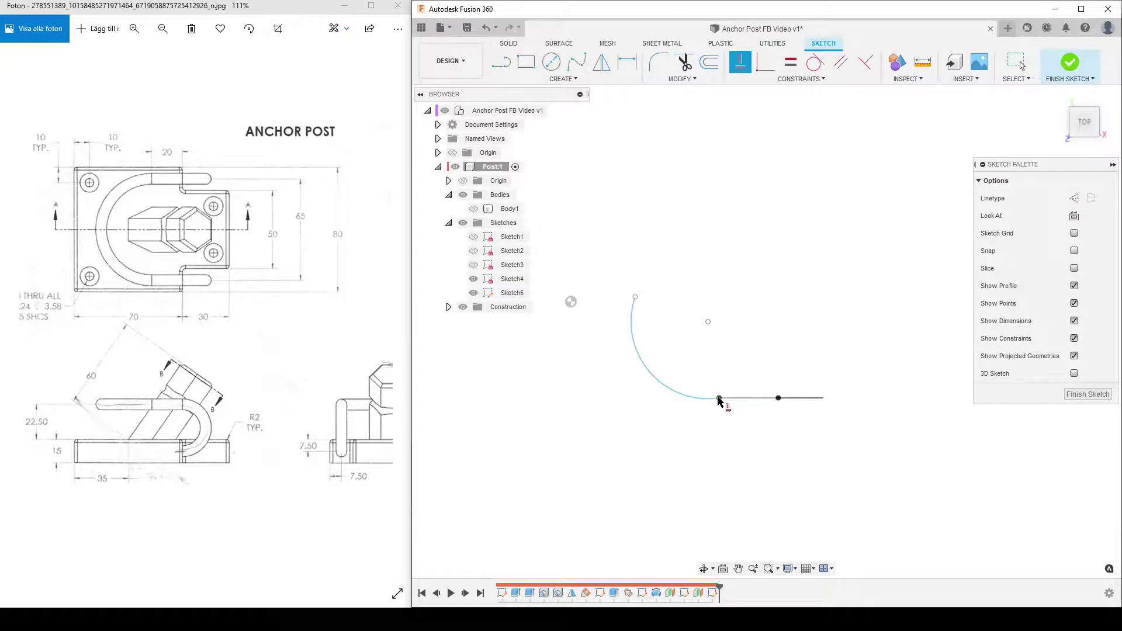
click(719, 399)
click(708, 321)
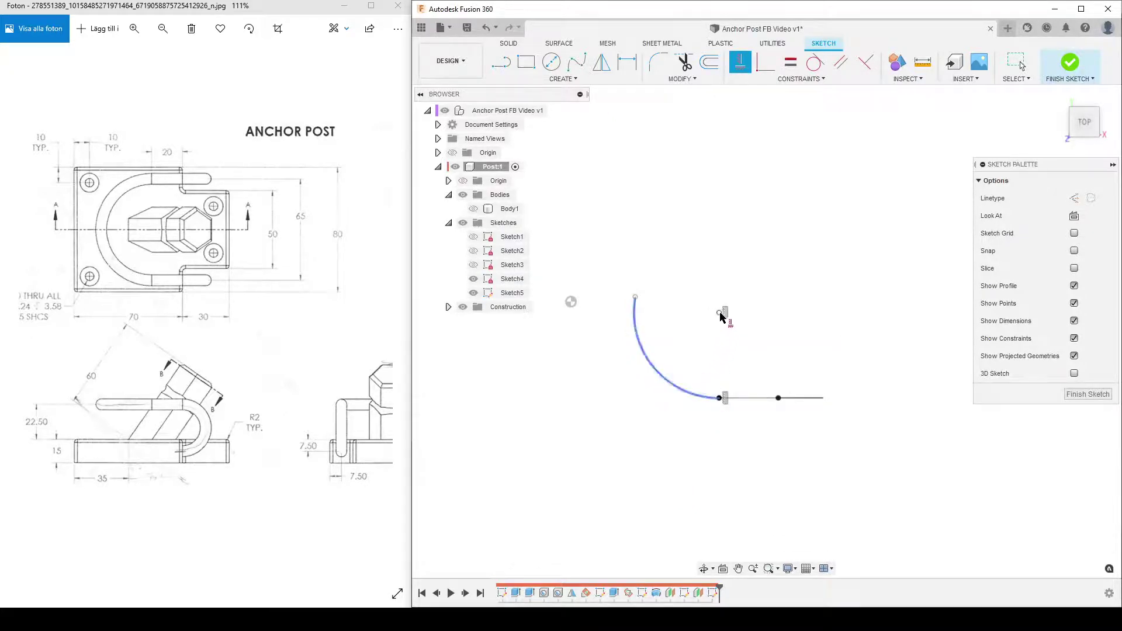
click(635, 299)
click(635, 299)
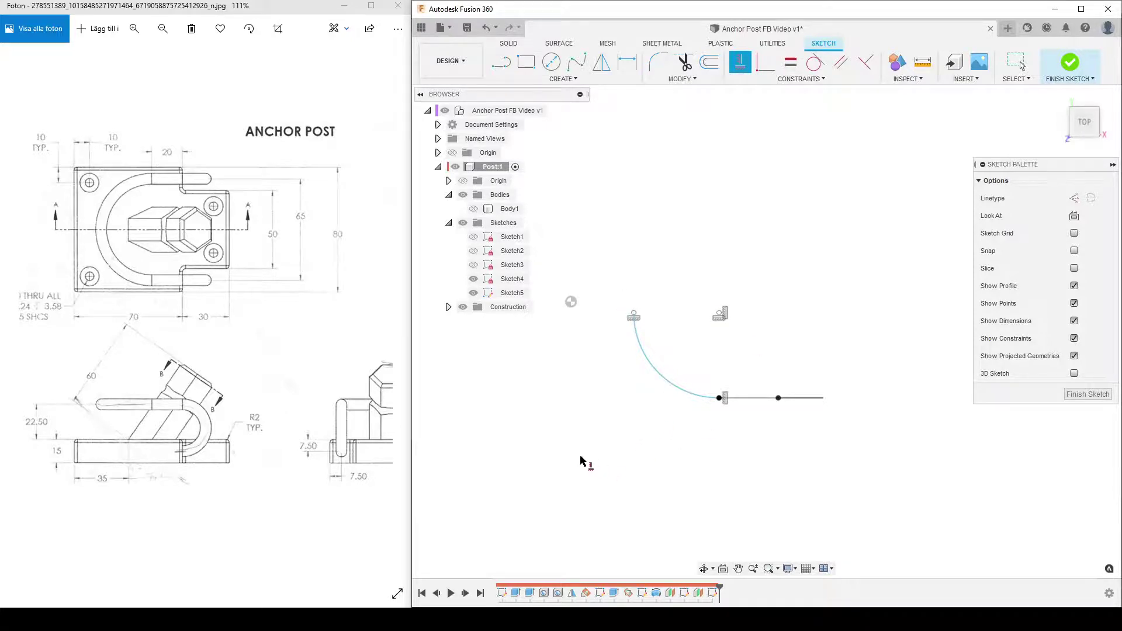
click(570, 302)
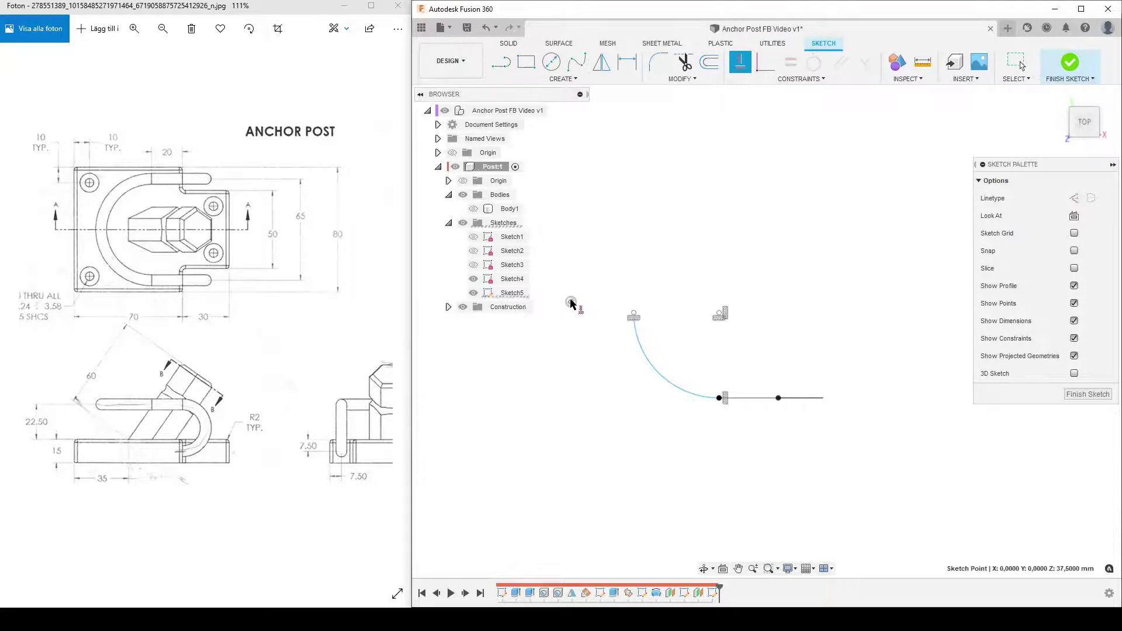
click(633, 315)
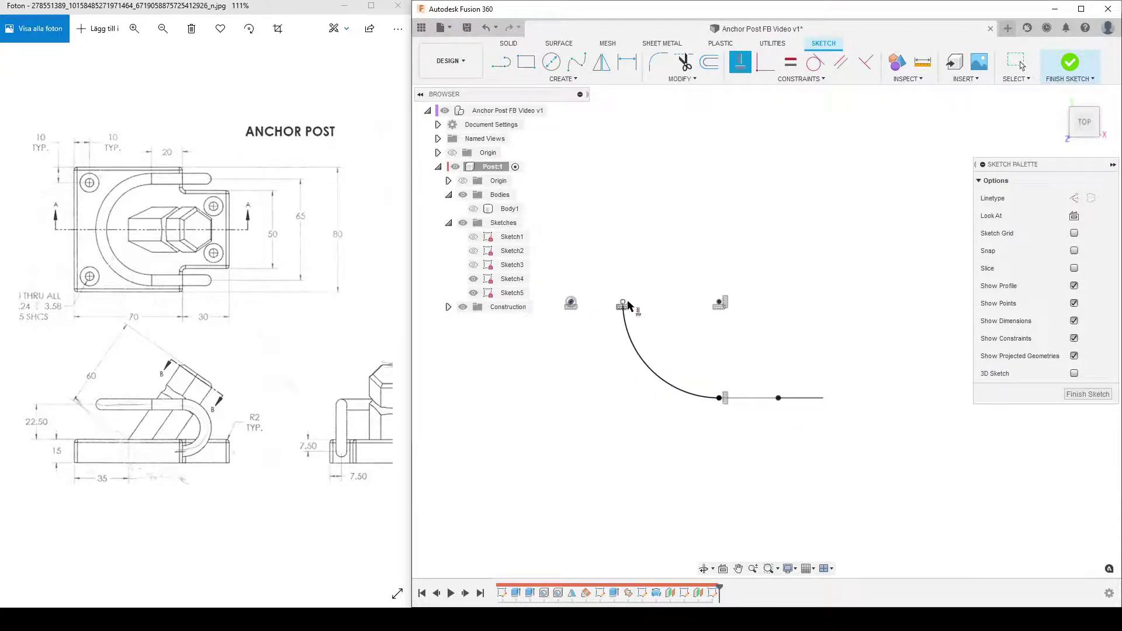
Step: Finish Sketch5 and show the base plate body again
click(473, 208)
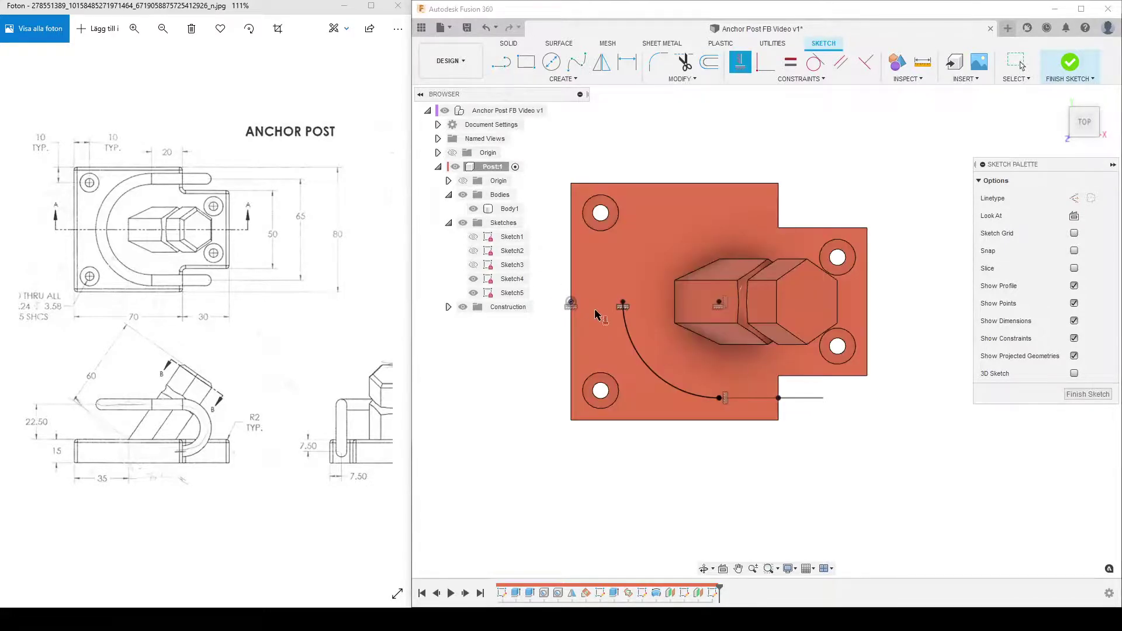
click(474, 209)
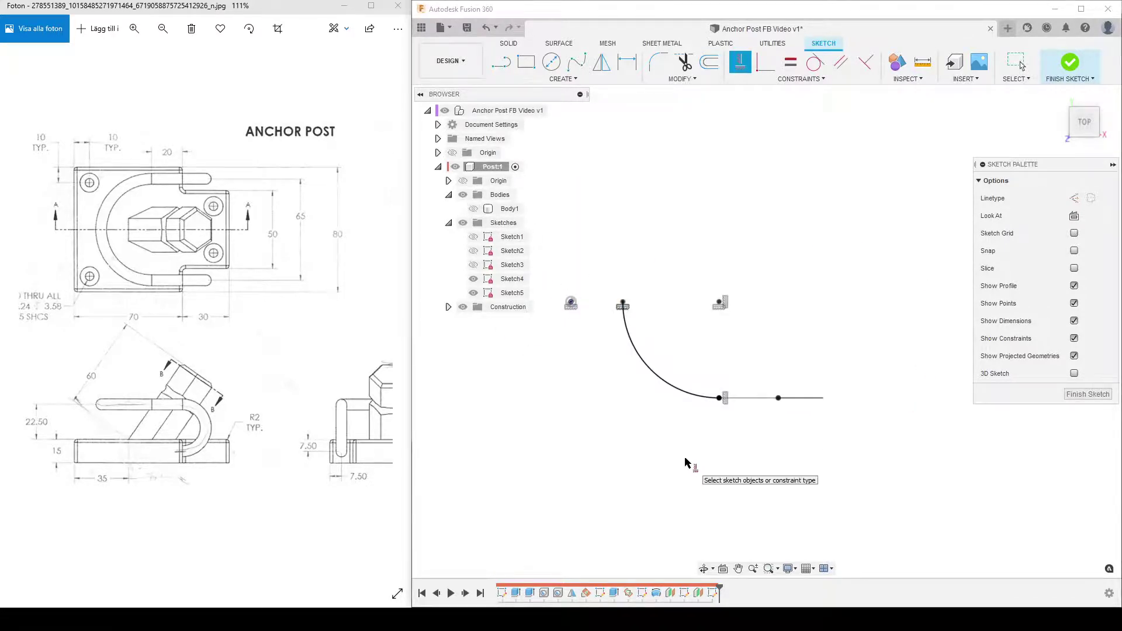
click(1109, 401)
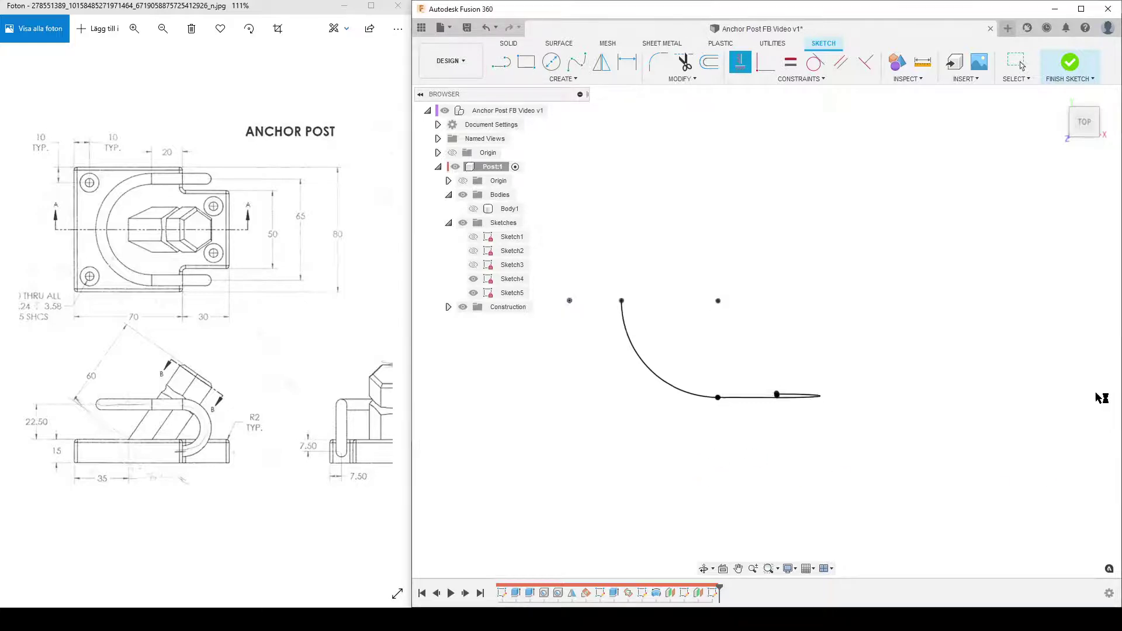
click(474, 208)
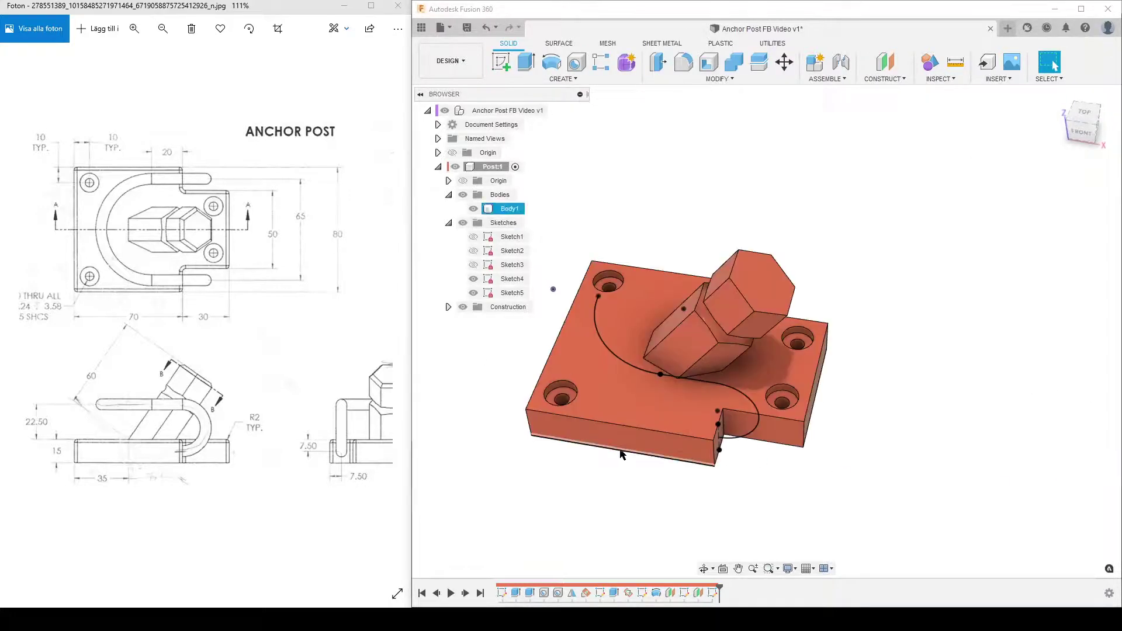
Step: Create a 7 mm pipe along the curved sketch path, joined to the plate
text(spip)
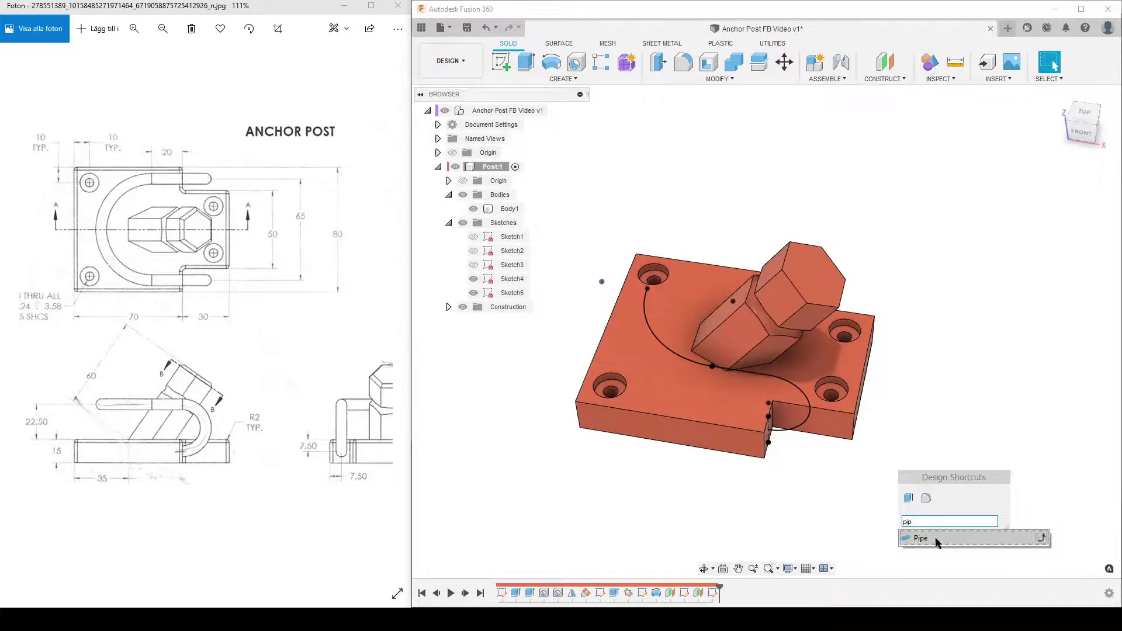
click(935, 542)
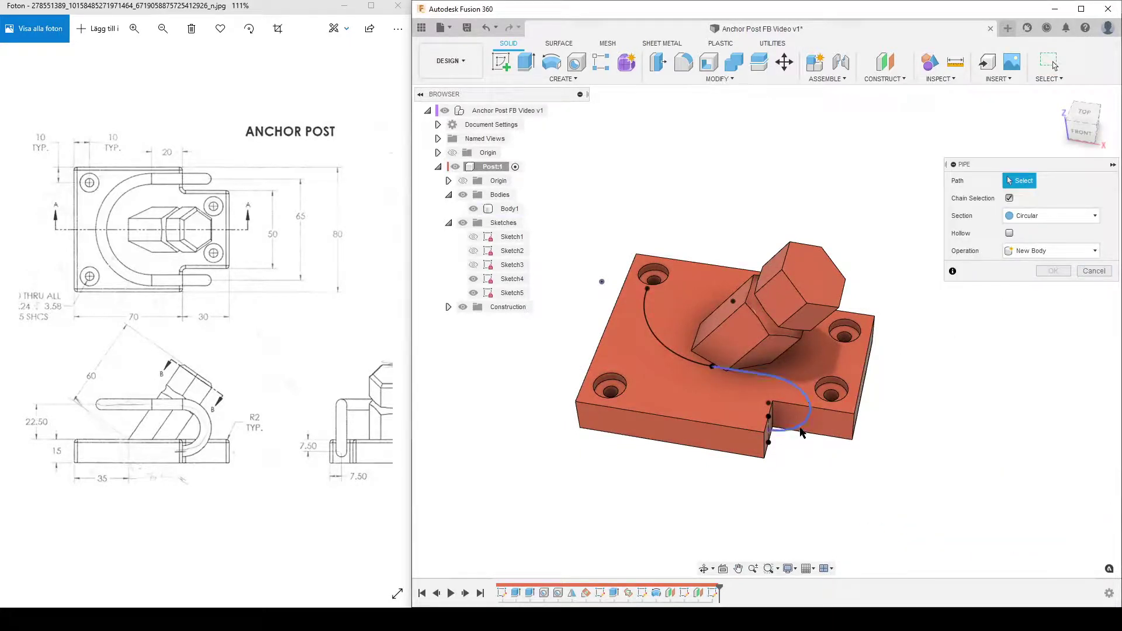
click(801, 431)
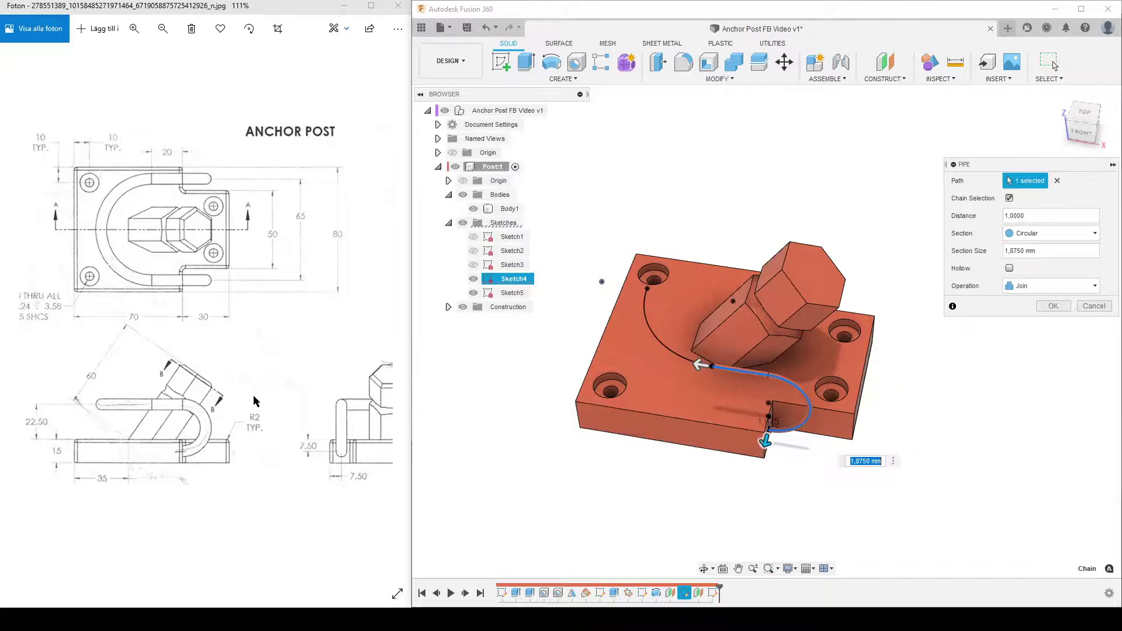
mouse_move(295, 433)
mouse_down()
mouse_move(268, 258)
mouse_move(130, 255)
mouse_up()
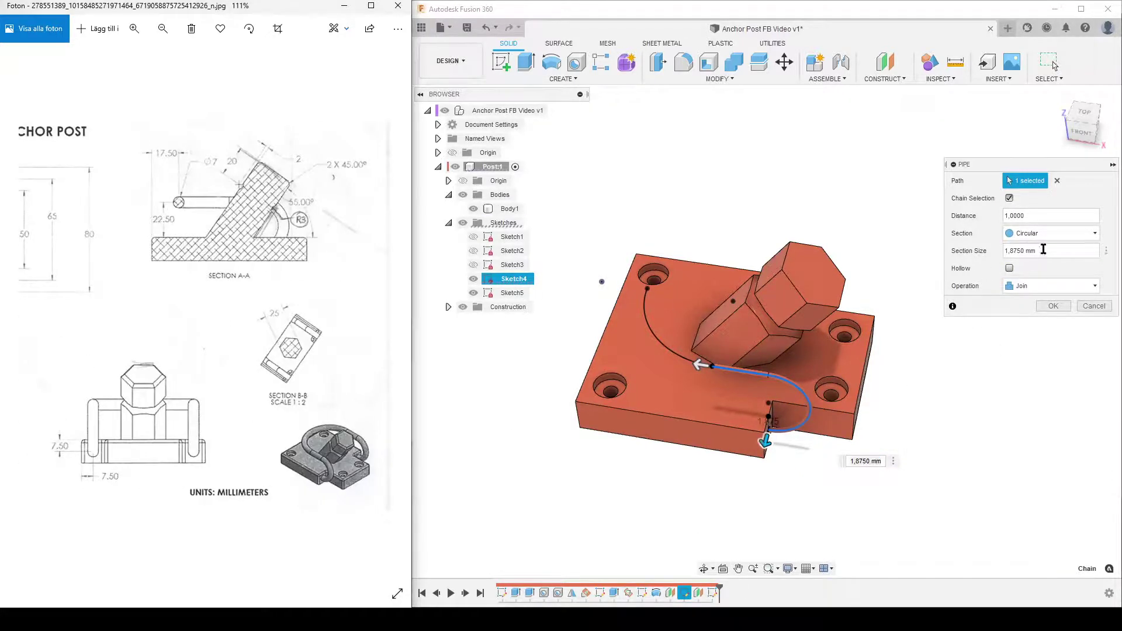
drag(1043, 249, 1010, 246)
text(7)
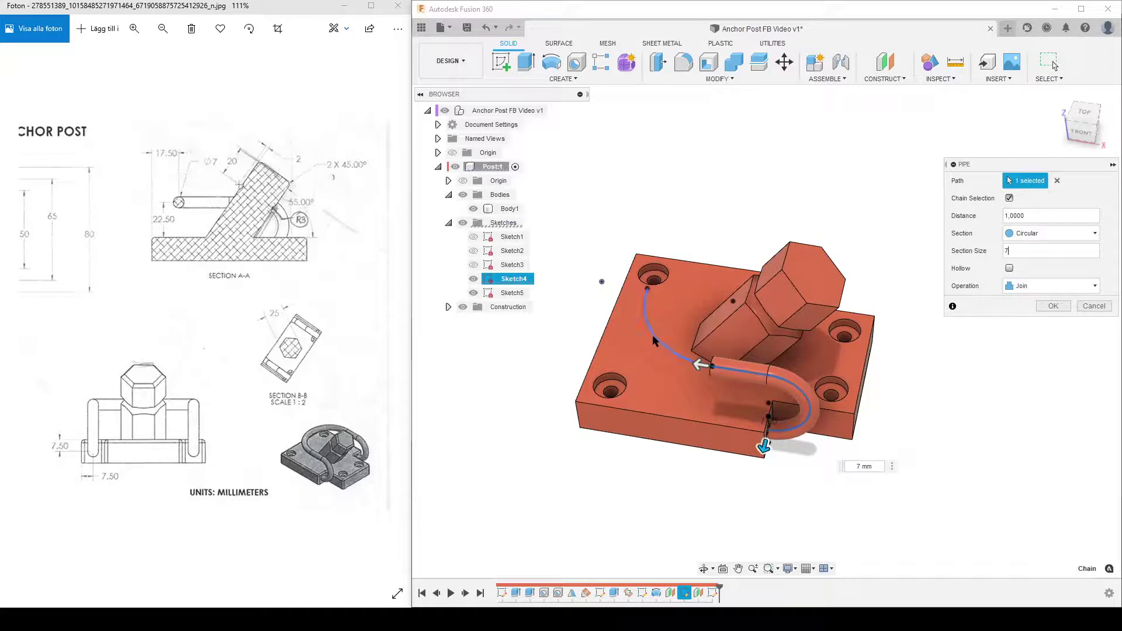
key(Return)
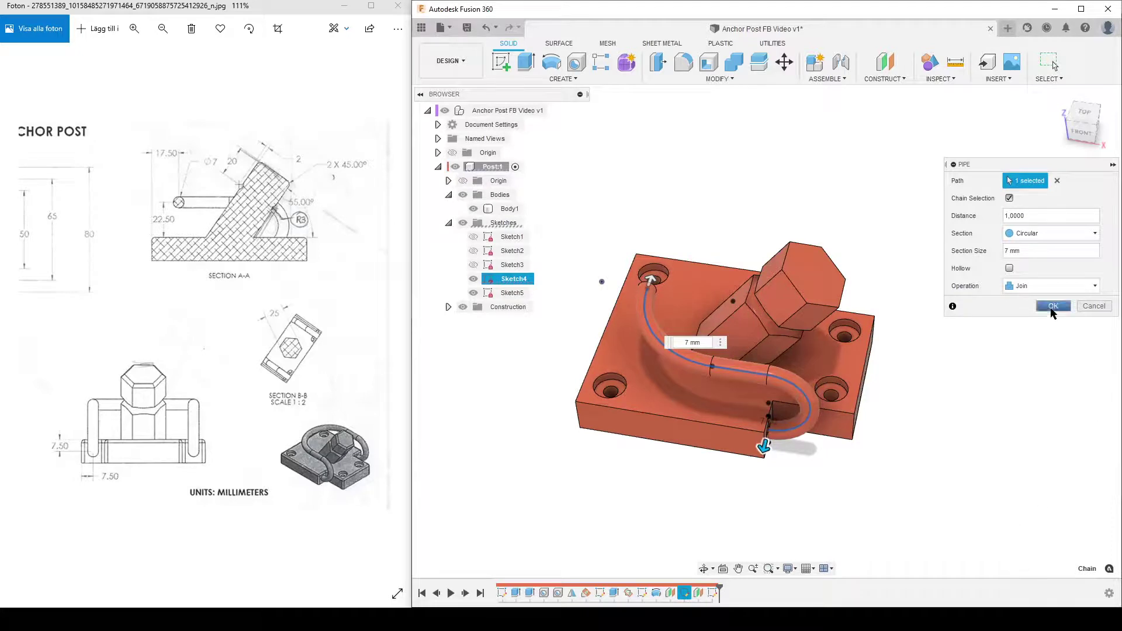
click(1052, 306)
shift+middle_drag(932, 483, 869, 477)
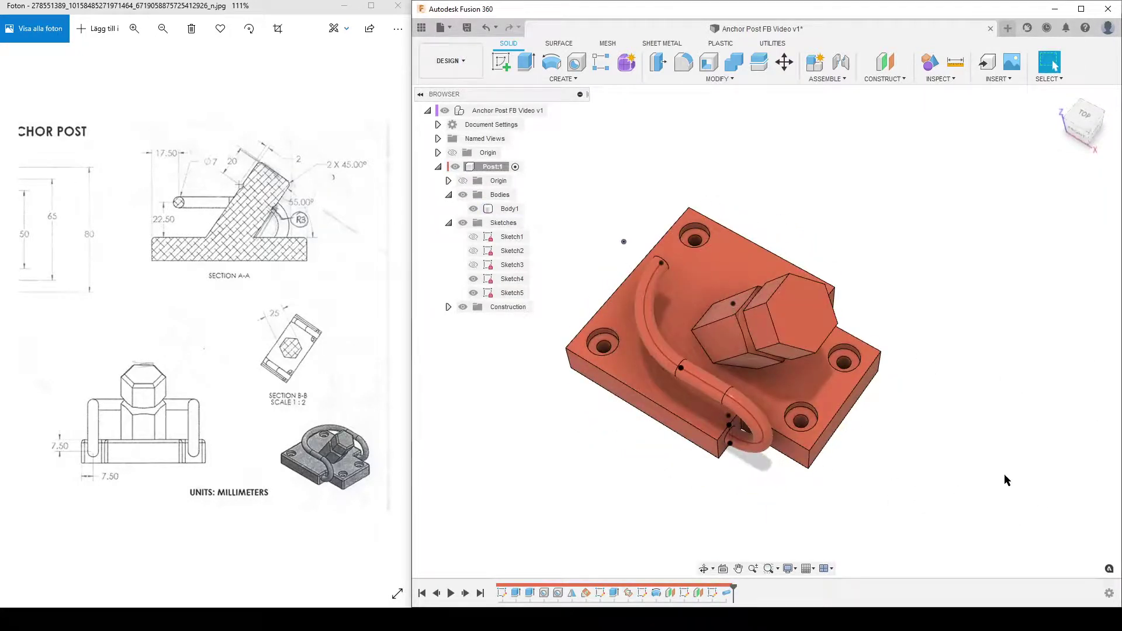
Step: Mirror the Pipe1 feature across the body's midplane
text(smirr)
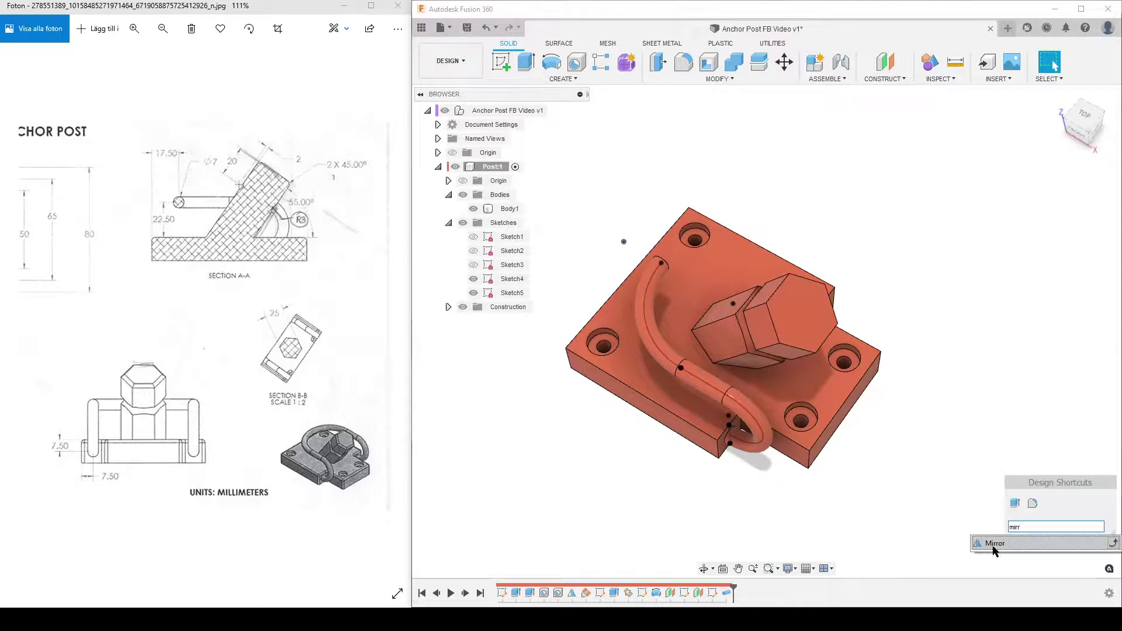
click(987, 544)
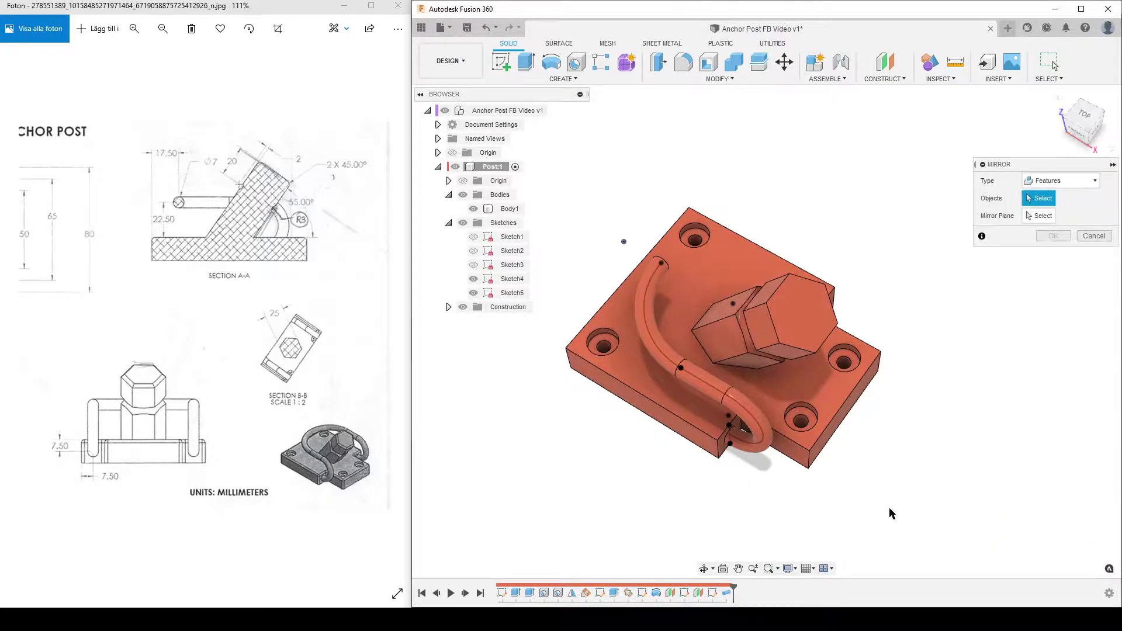
click(726, 593)
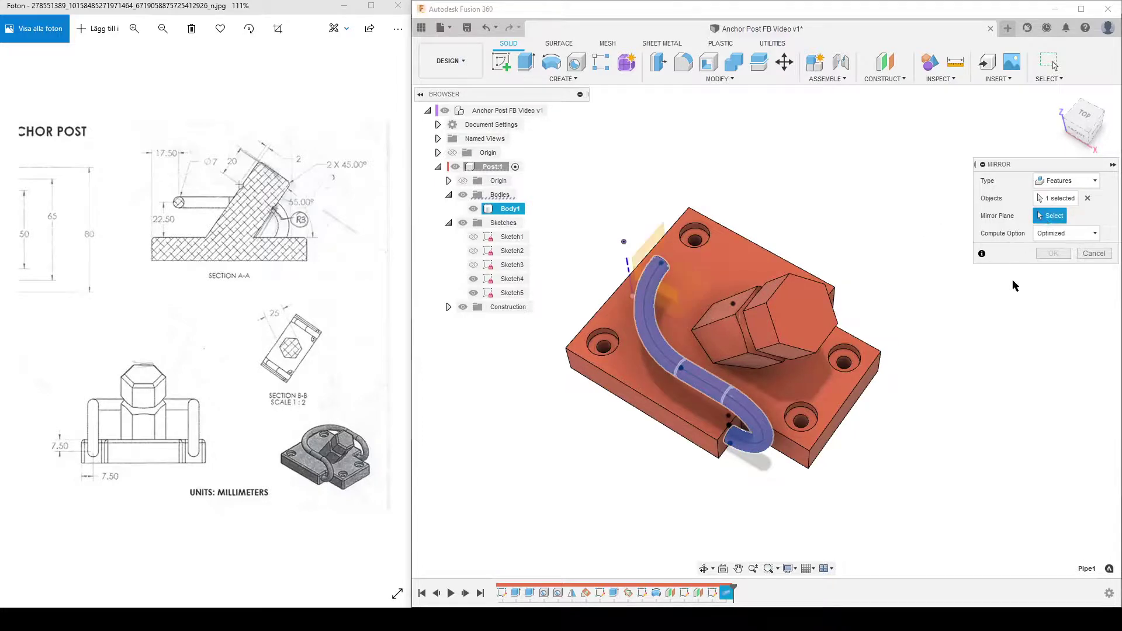
shift+middle_drag(967, 380, 830, 339)
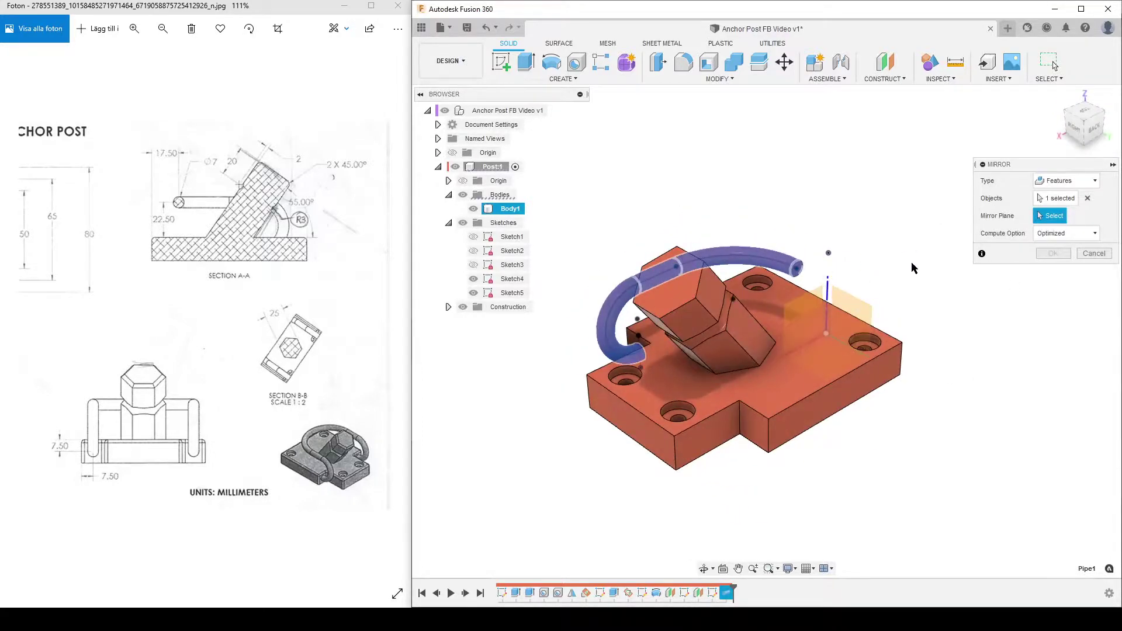
click(810, 321)
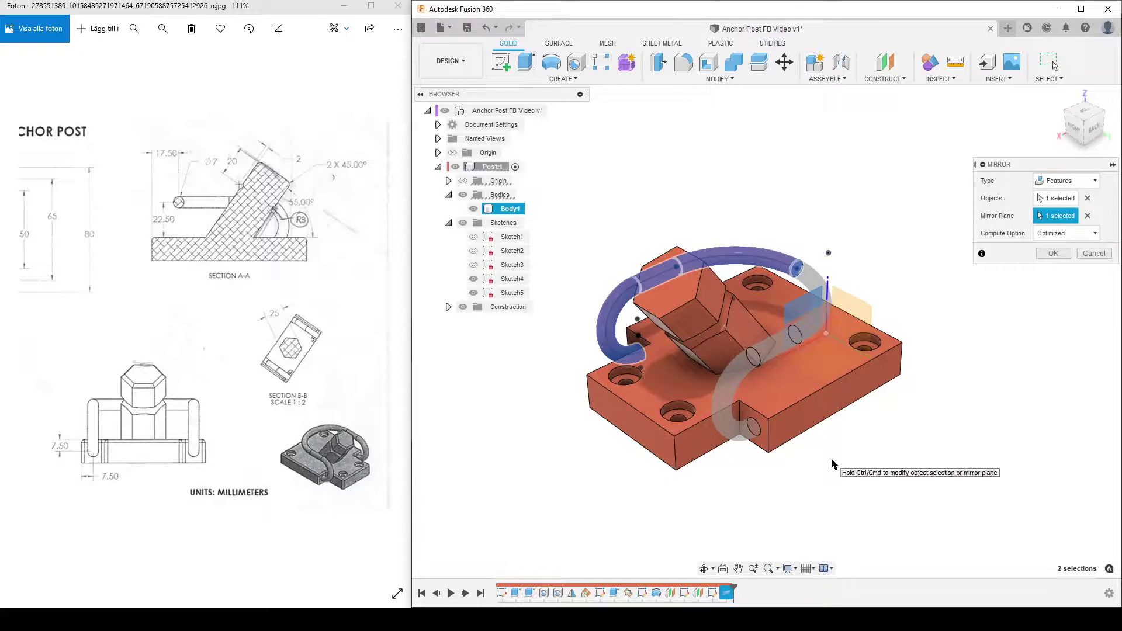
click(1046, 255)
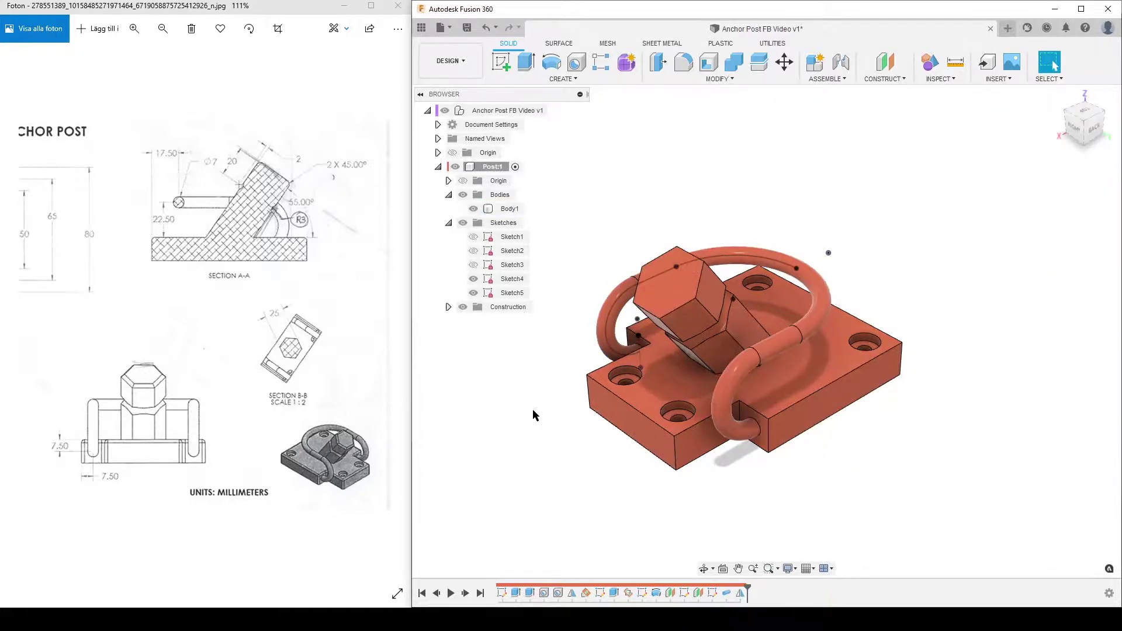
Step: Hide Sketch4 and Sketch5 and inspect the looped handle
click(473, 279)
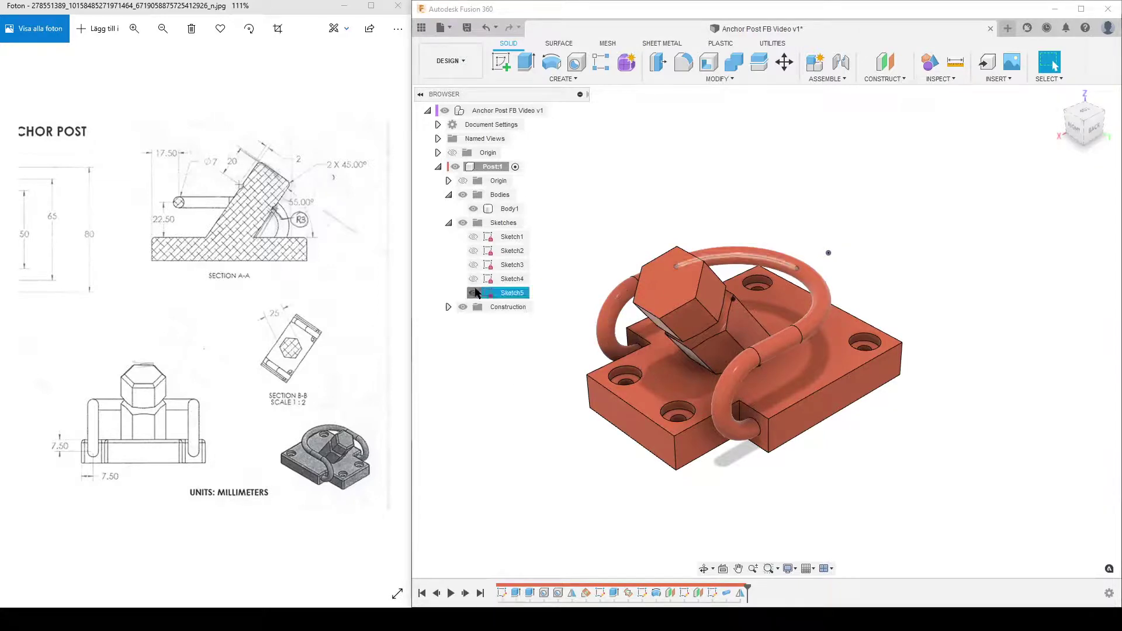
click(473, 292)
shift+middle_drag(551, 454, 696, 454)
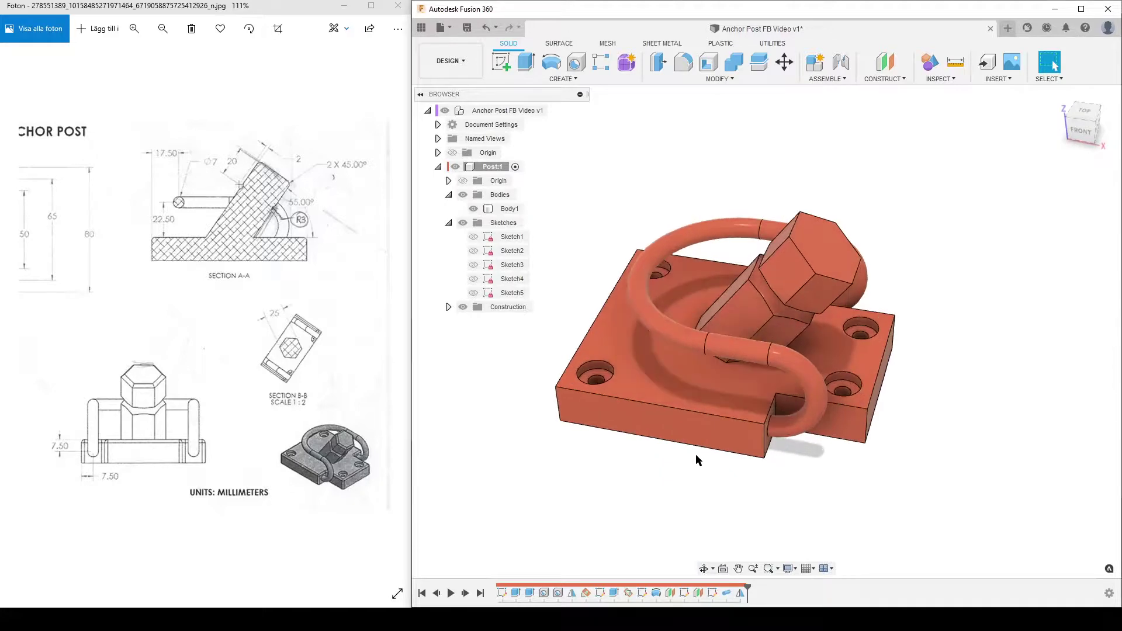
scroll(749, 500, down, 1)
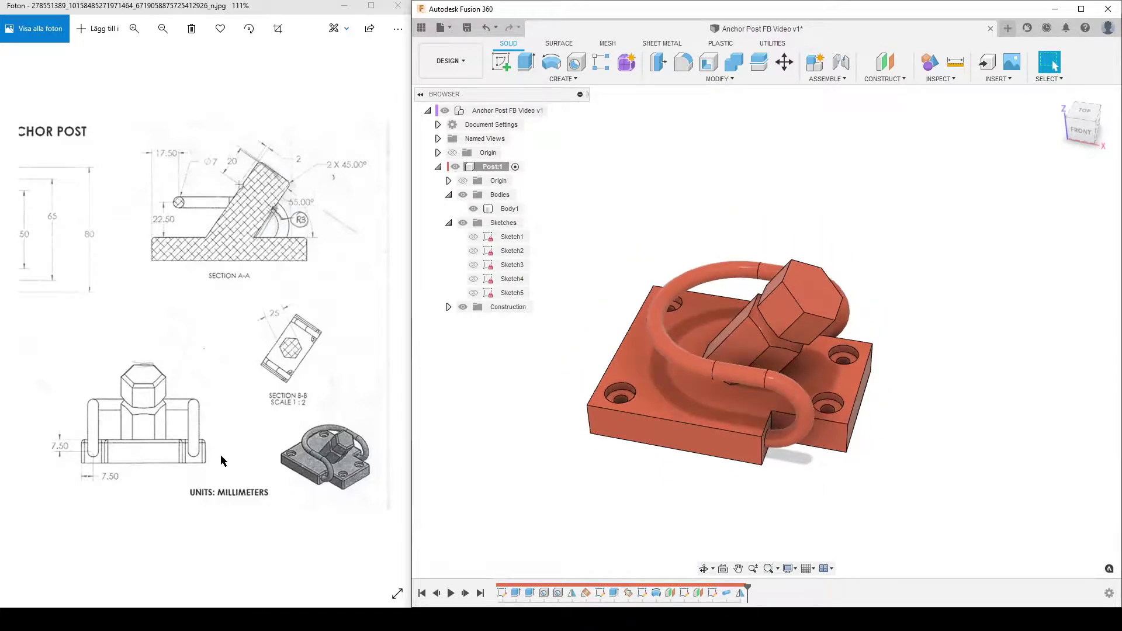
click(720, 78)
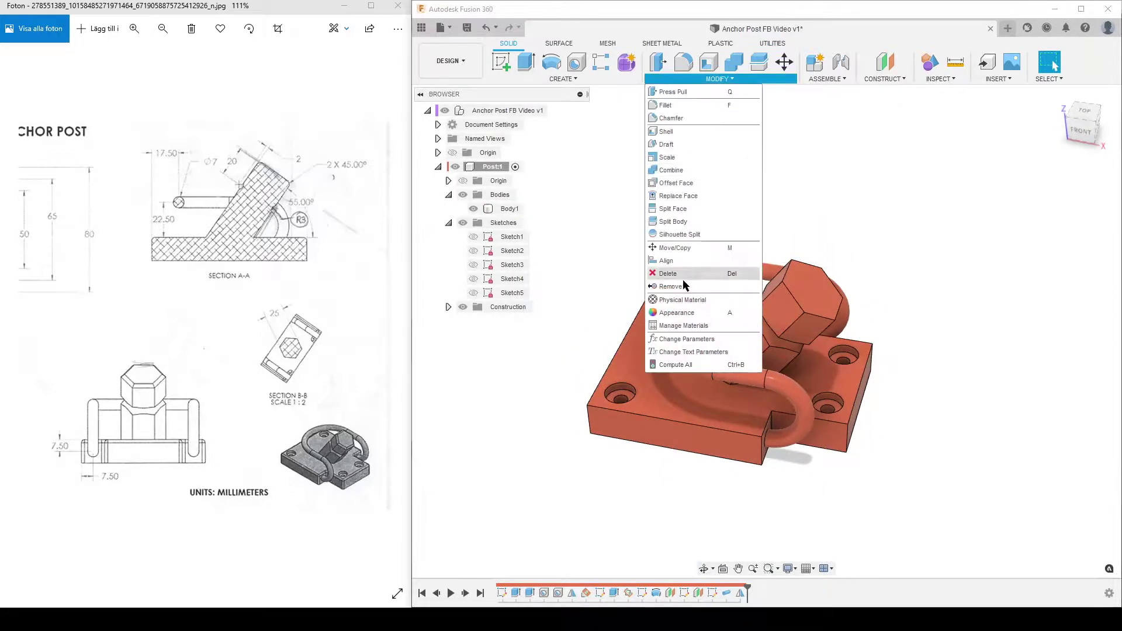
Step: Chamfer the hex post's top face edges by 2 mm
key(Escape)
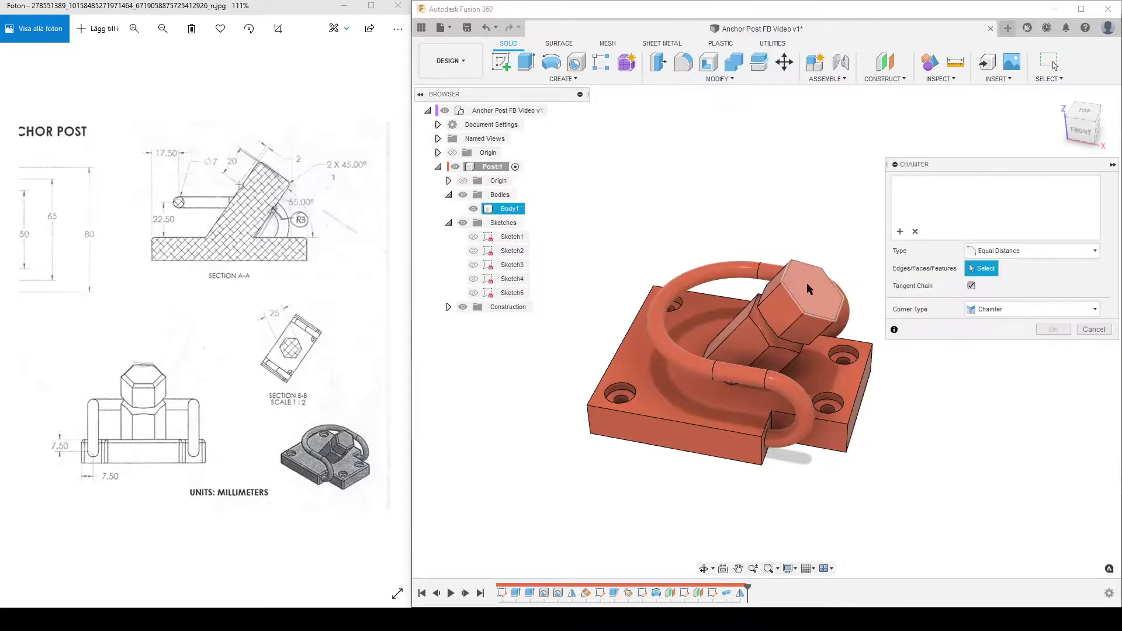
click(806, 283)
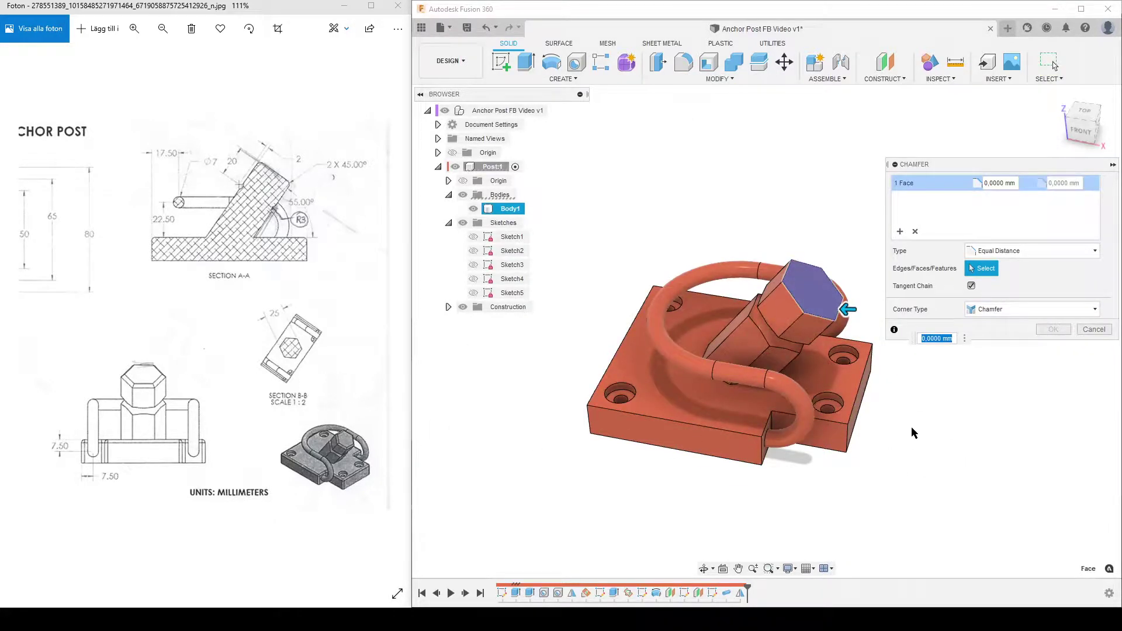
text(2)
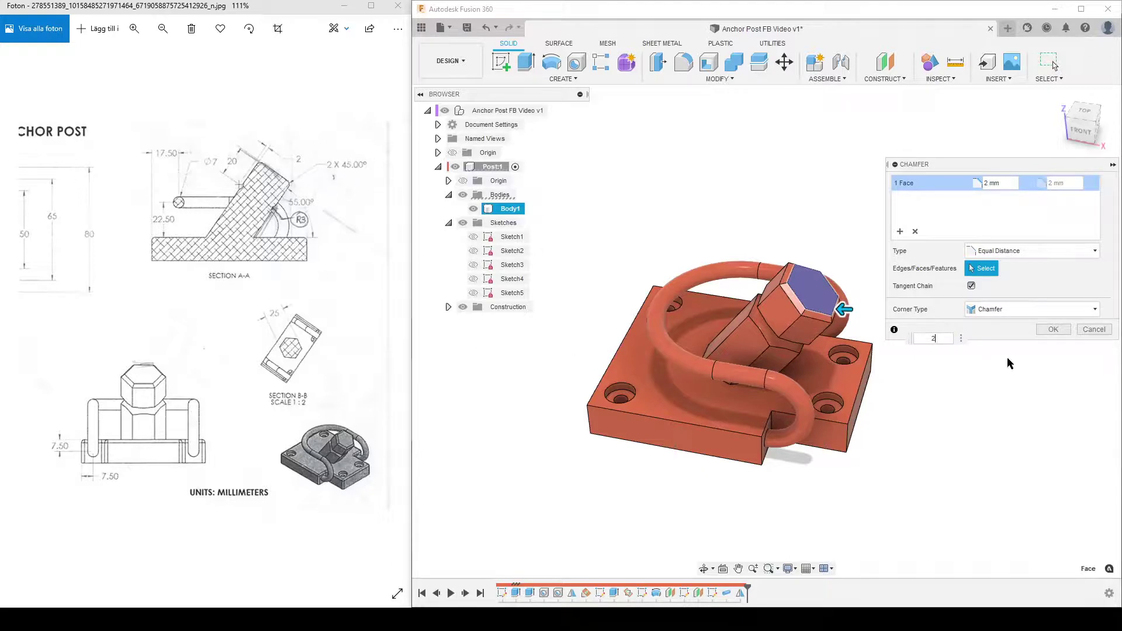
click(1049, 331)
drag(62, 288, 292, 297)
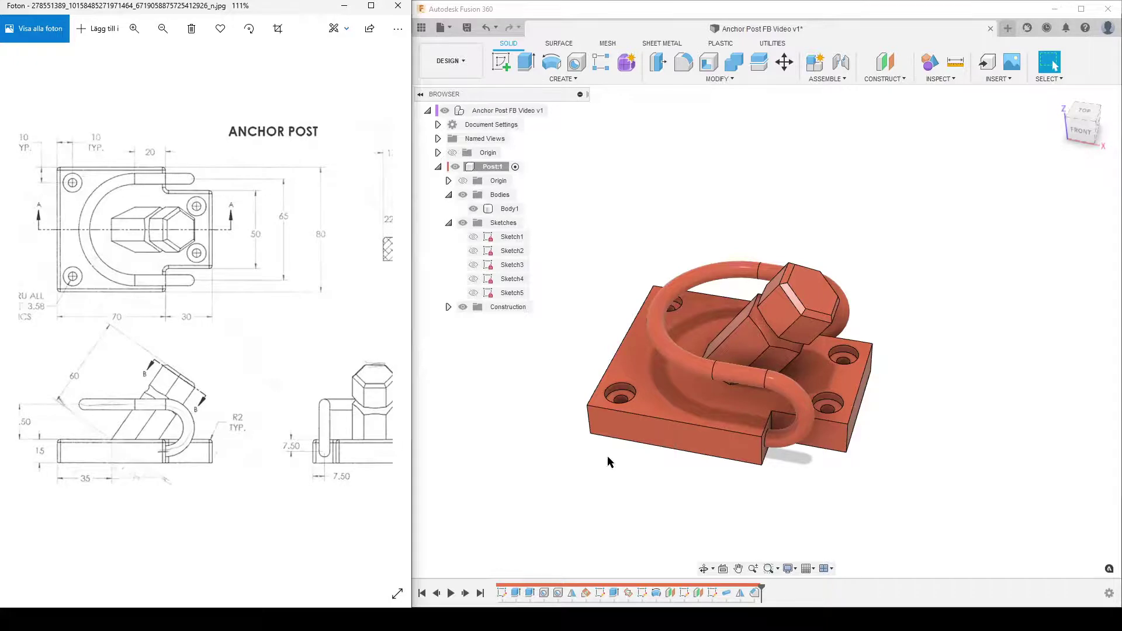
shift+middle_drag(610, 462, 1002, 340)
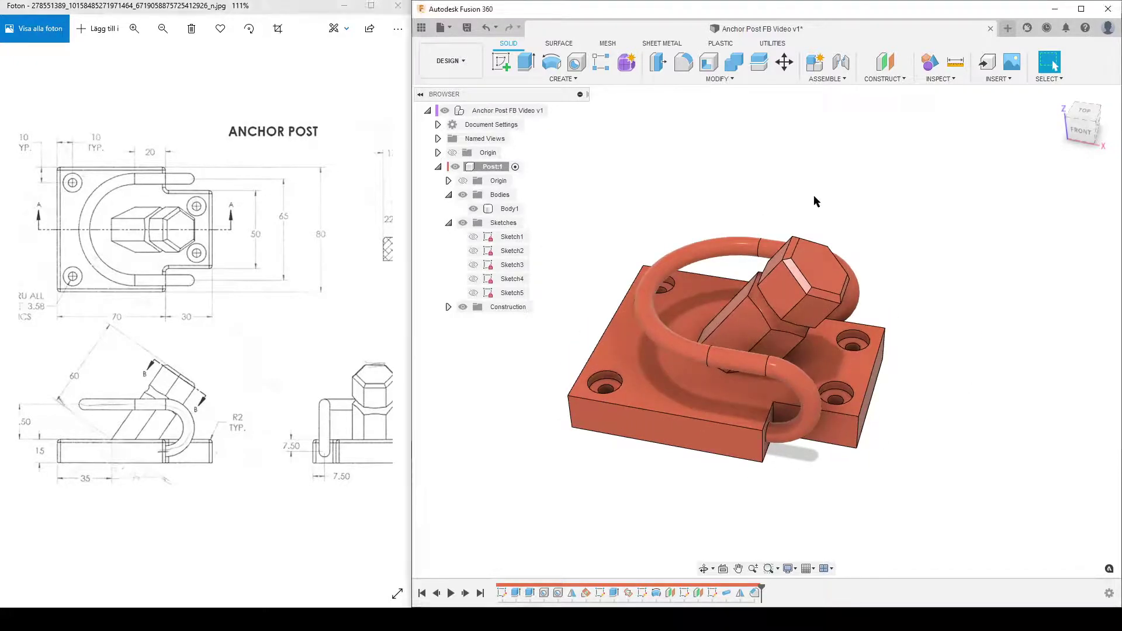
key(f)
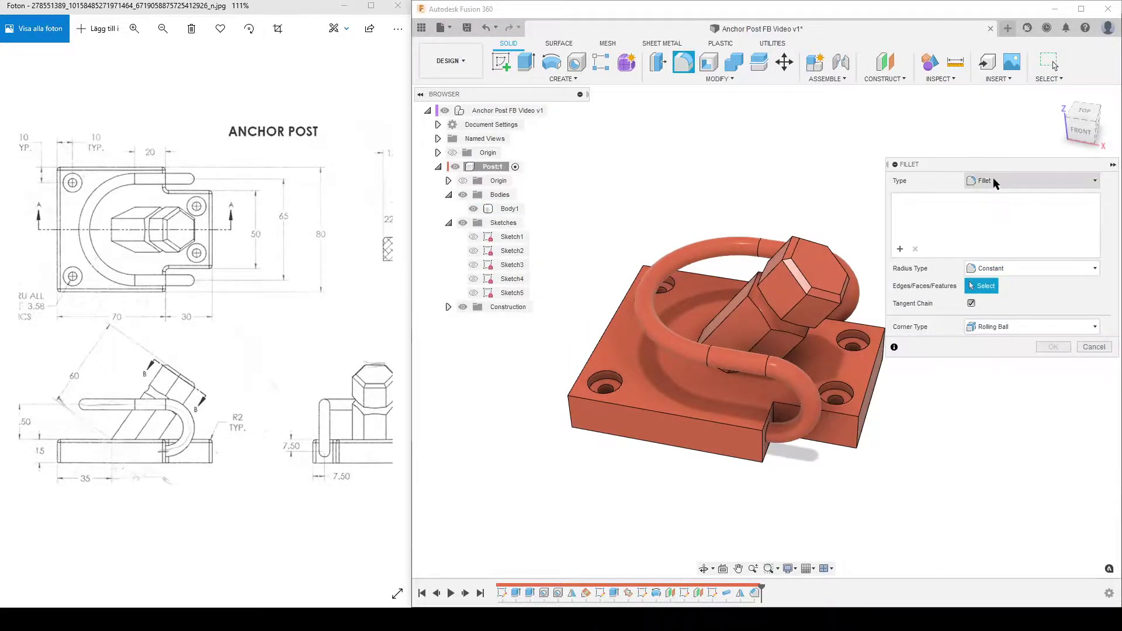
Step: Select the base plate's front, left, right and notch corner edges for filleting
click(646, 408)
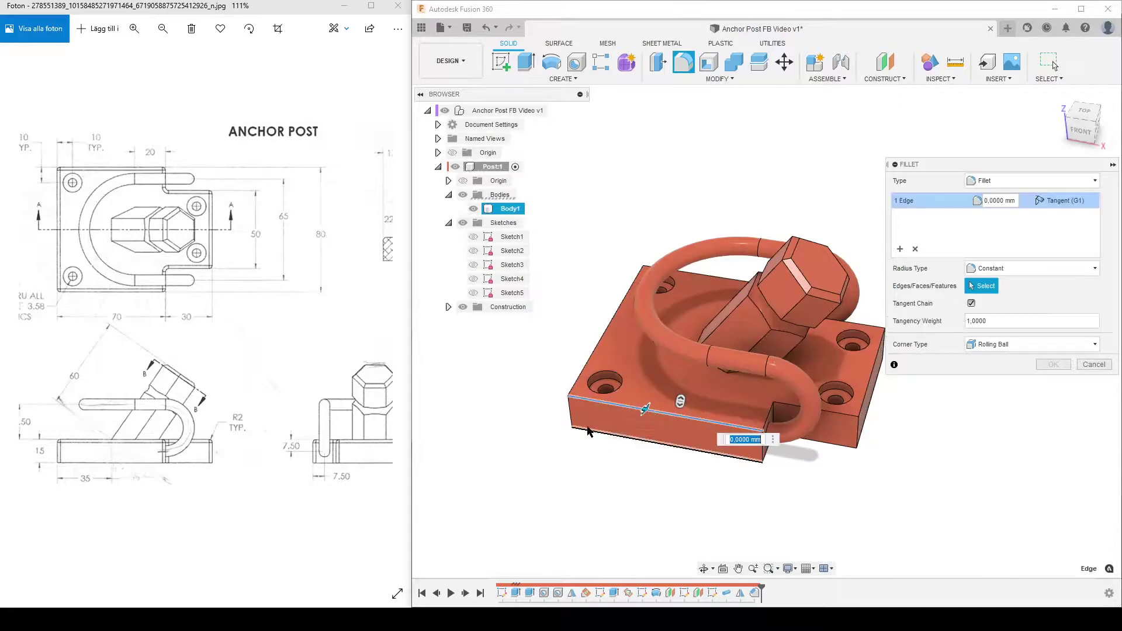
click(571, 413)
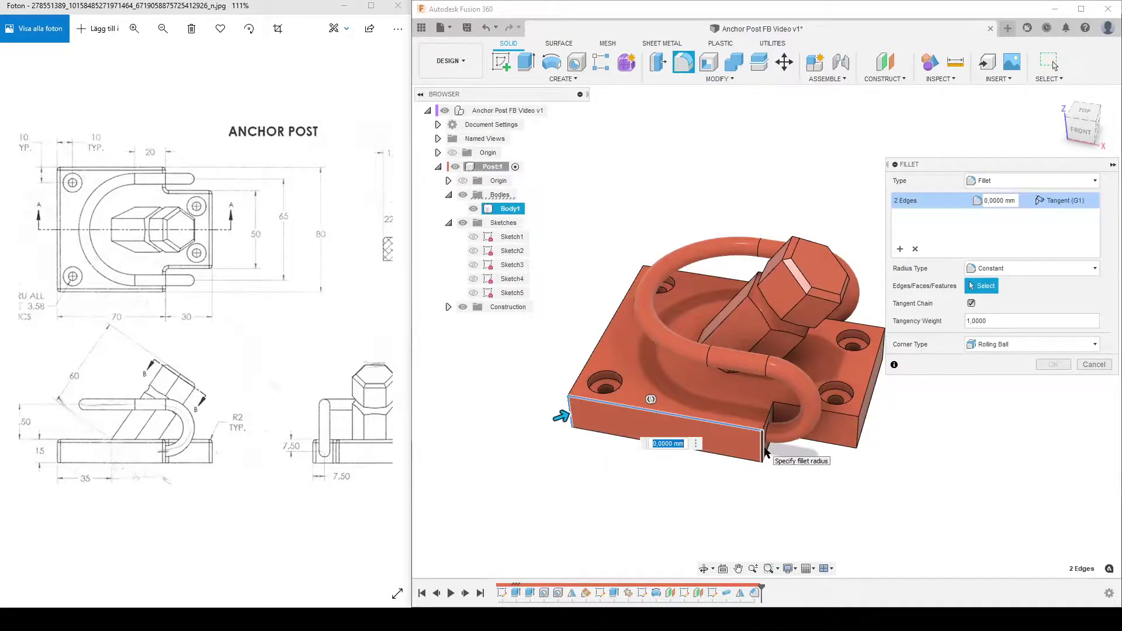
click(763, 447)
click(770, 416)
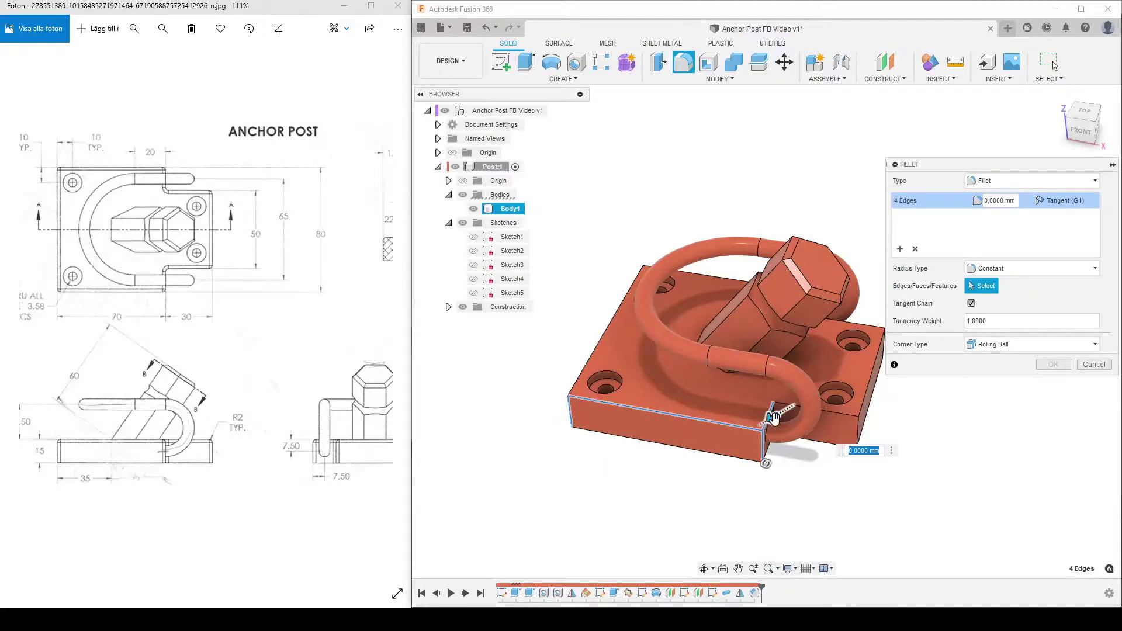
scroll(771, 416, up, 5)
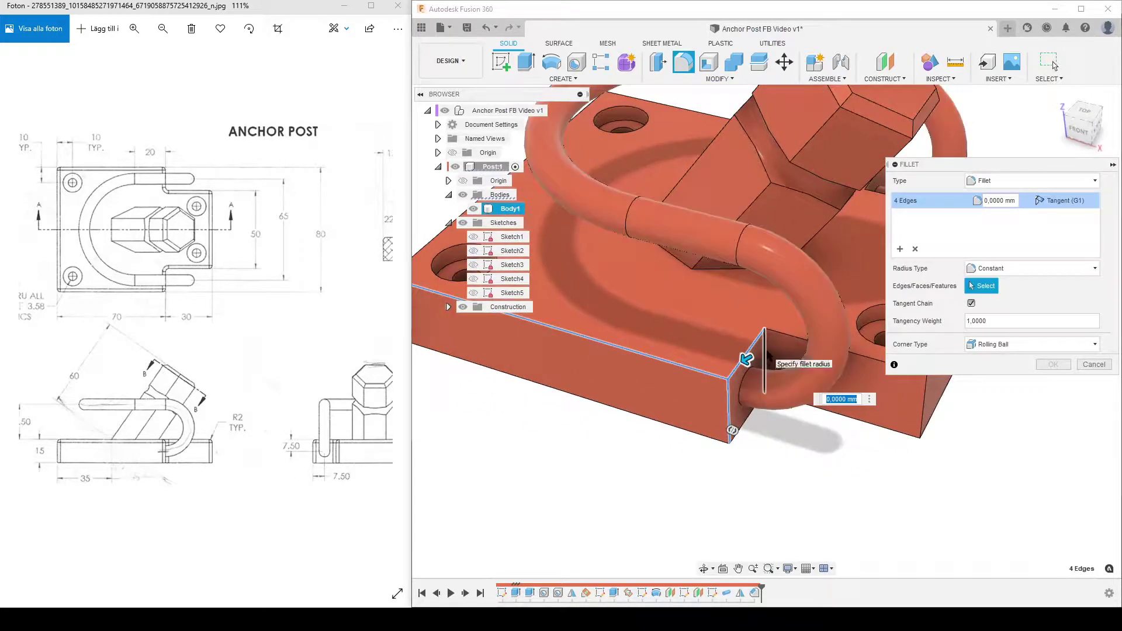
click(794, 336)
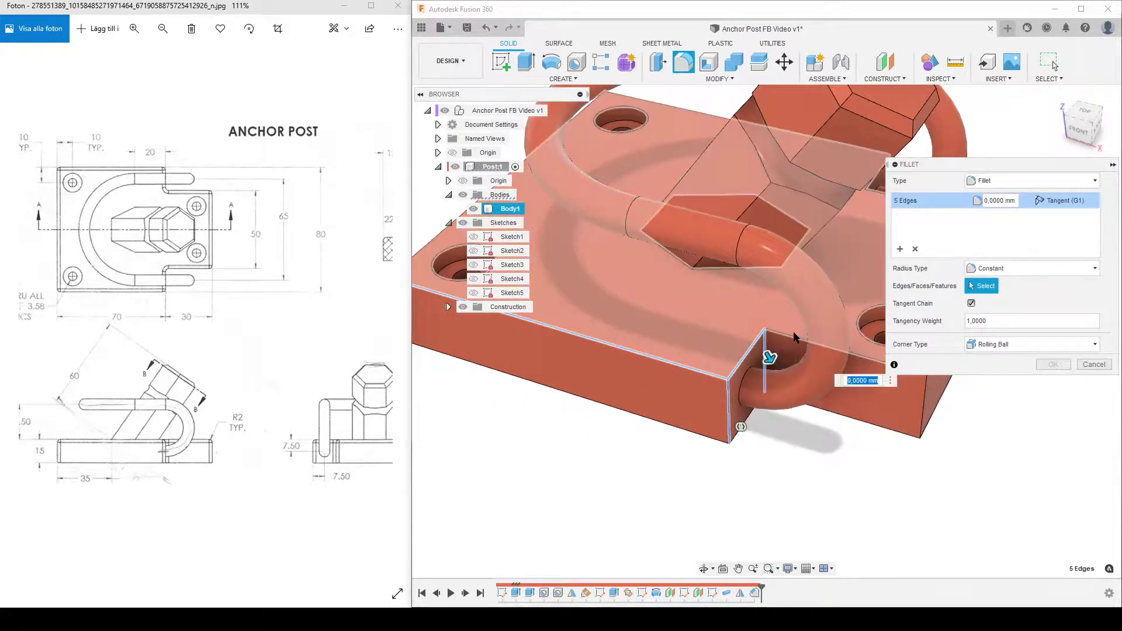
click(794, 337)
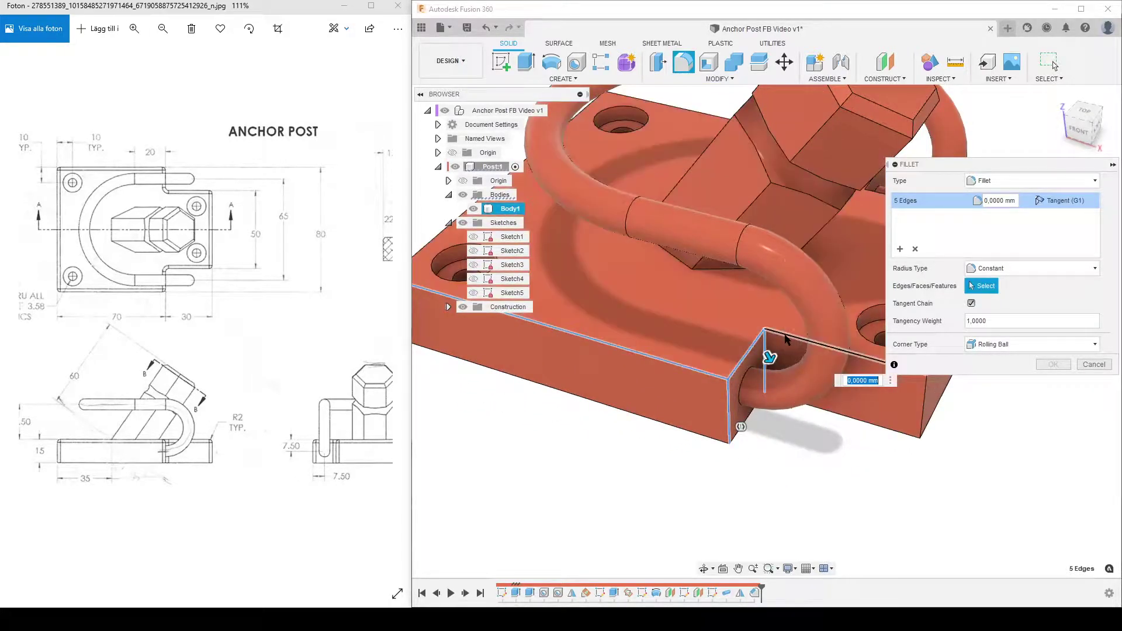
click(925, 416)
shift+middle_drag(923, 458, 801, 420)
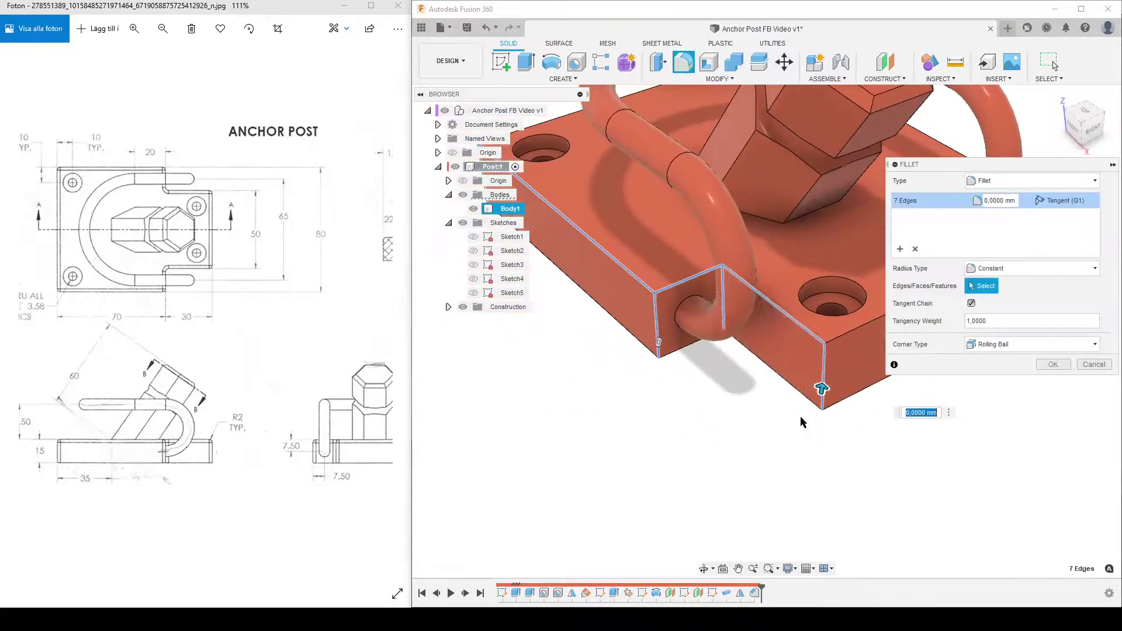
click(842, 339)
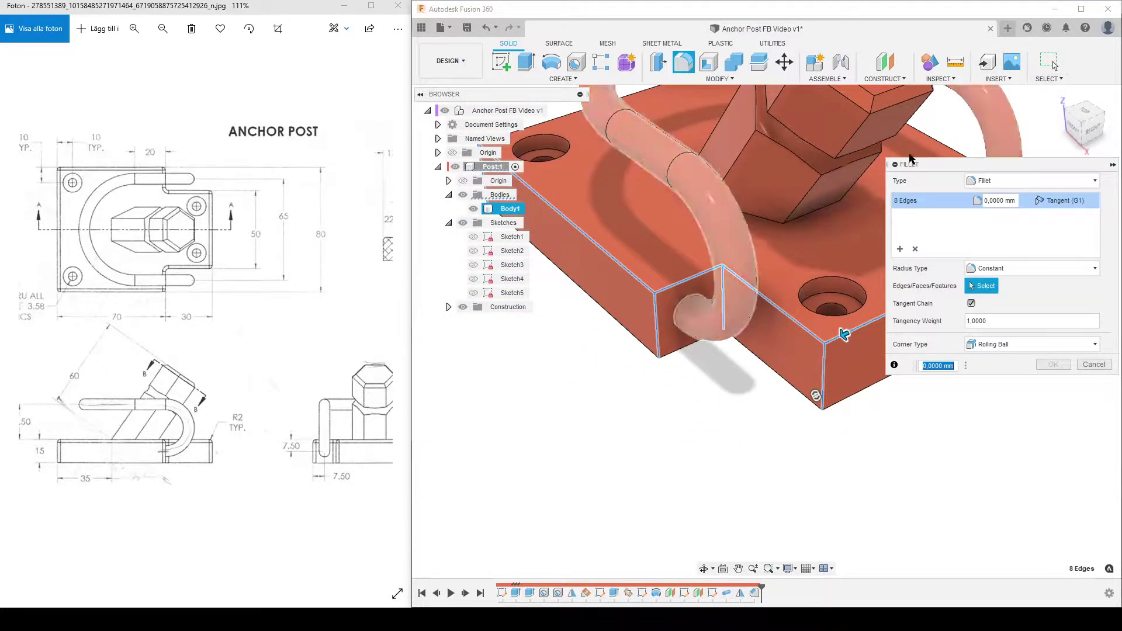
shift+middle_drag(997, 461, 777, 455)
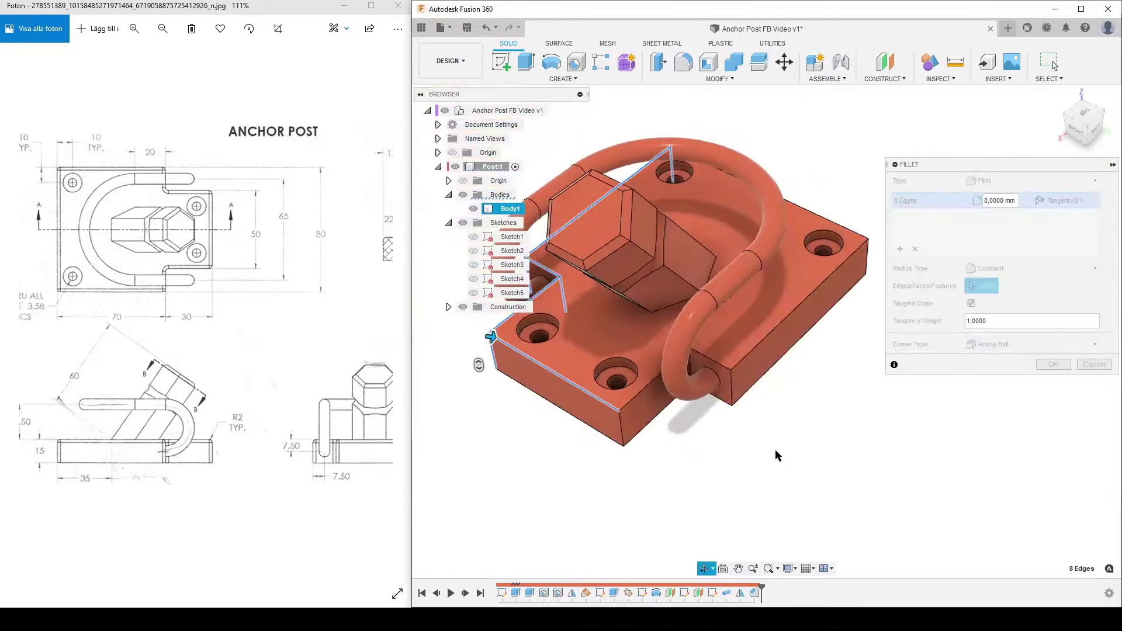
scroll(614, 440, up, 3)
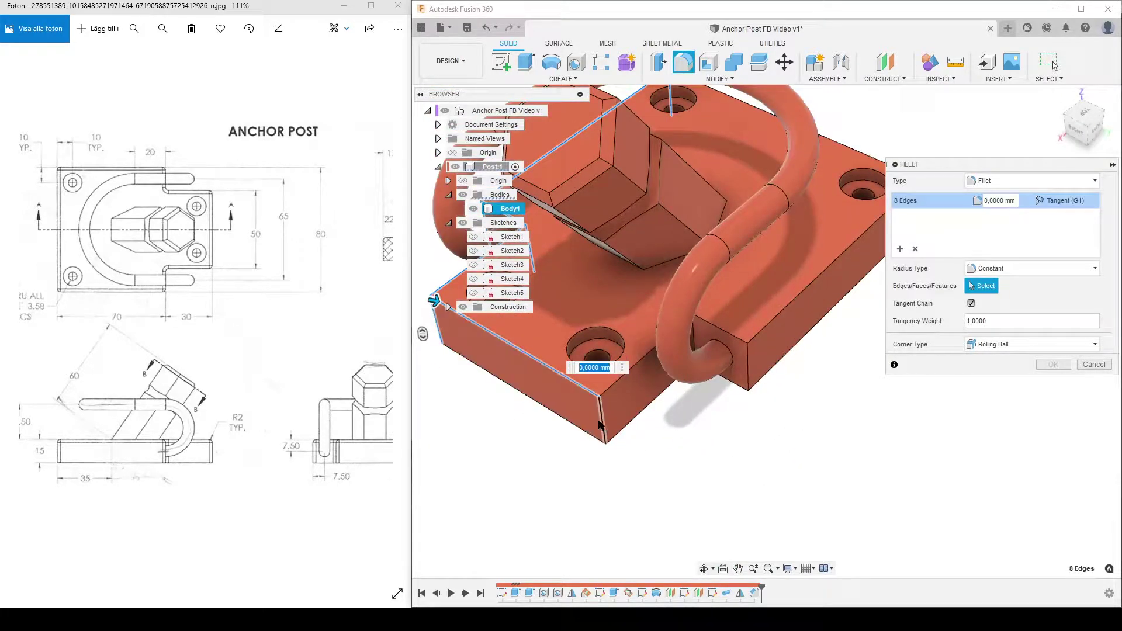
Step: Add the remaining inner notch and corner edges, then apply a 2 mm fillet
click(600, 419)
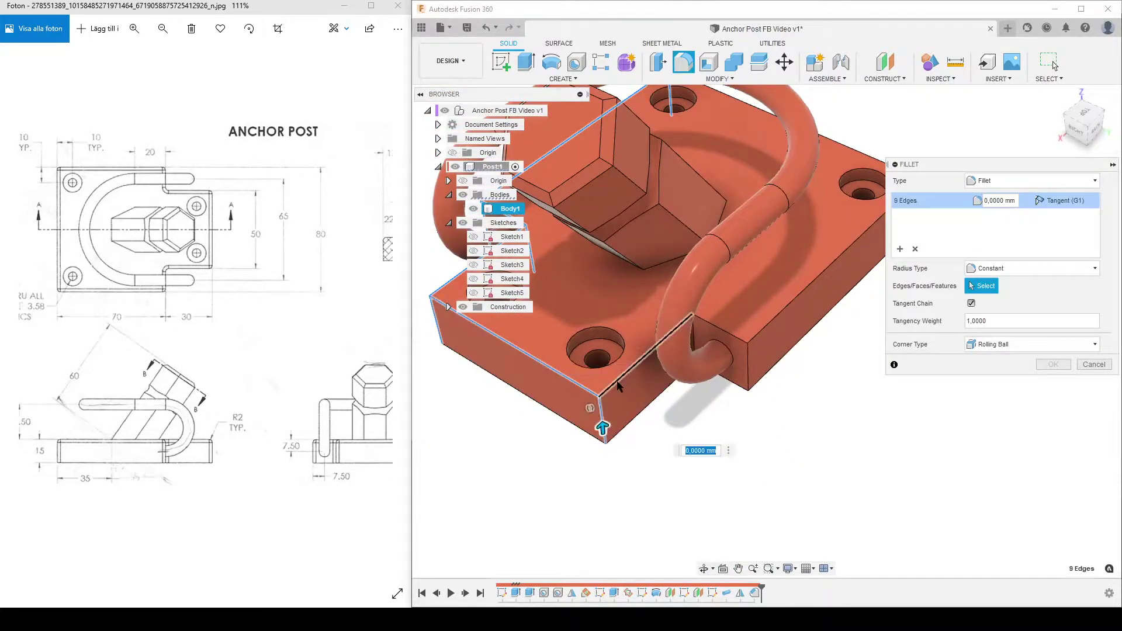
click(693, 339)
click(721, 329)
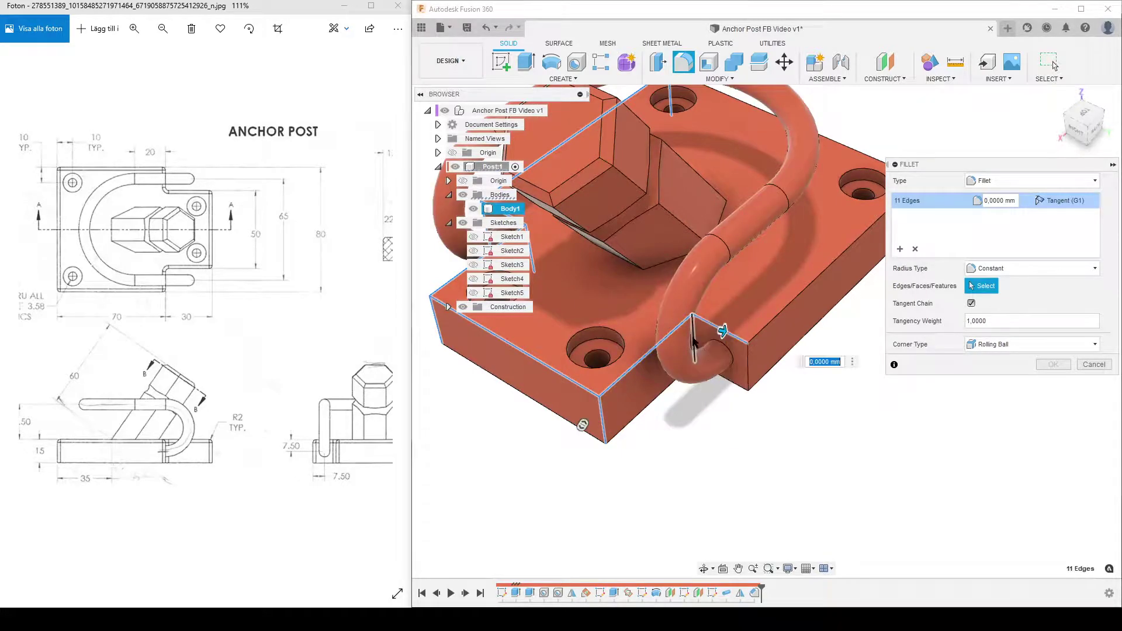
click(748, 354)
click(750, 339)
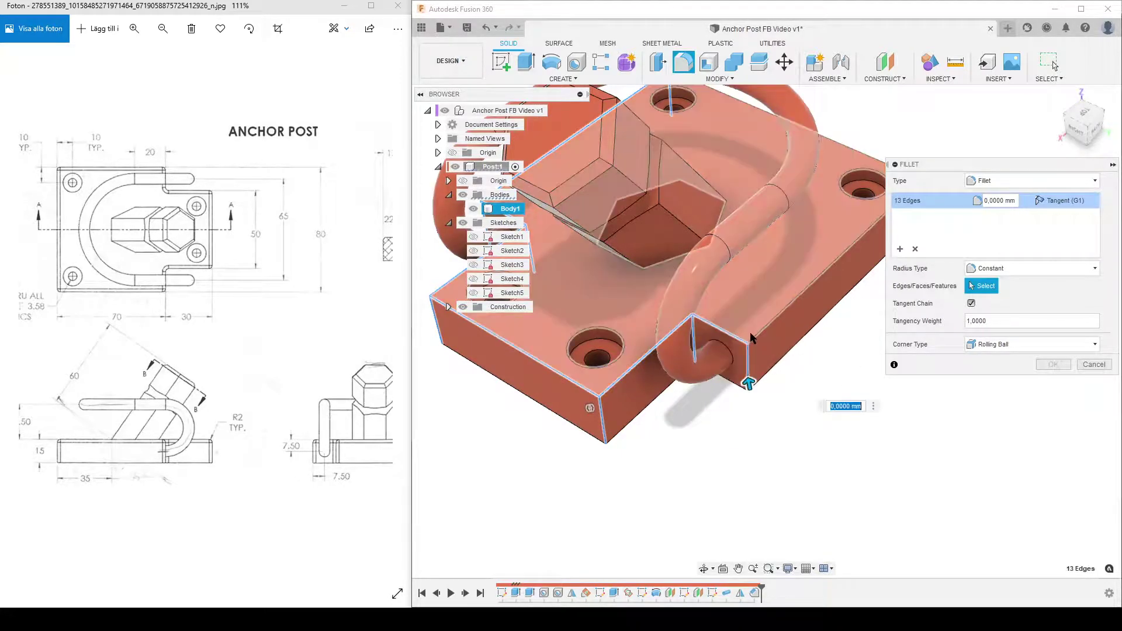
click(751, 337)
shift+middle_drag(751, 338, 821, 407)
shift+middle_drag(582, 326, 571, 243)
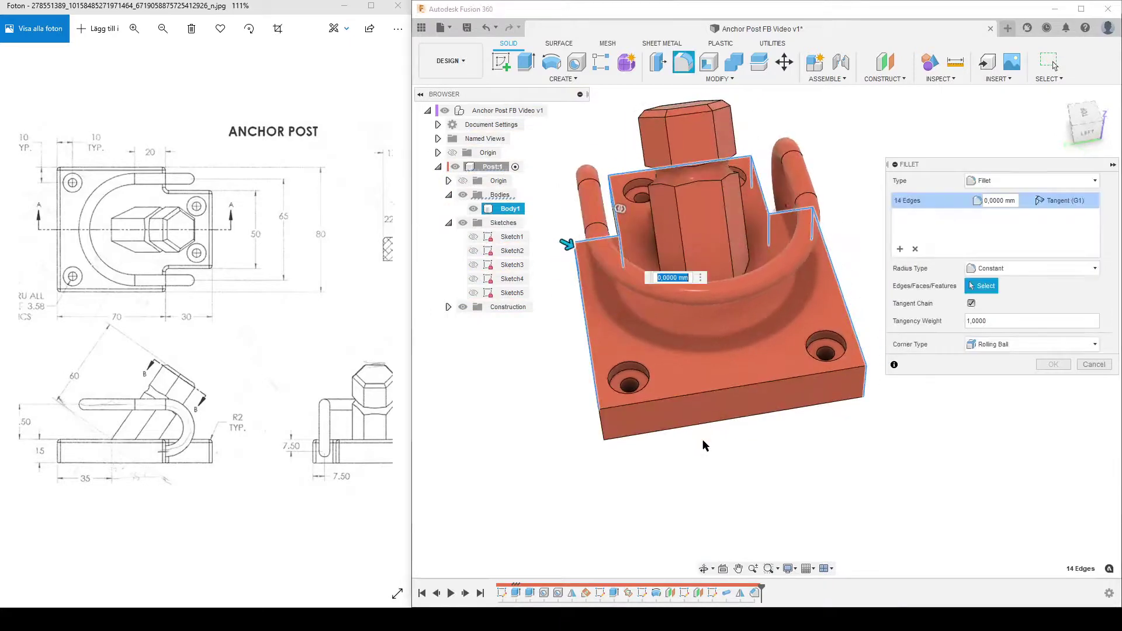
click(603, 431)
click(605, 430)
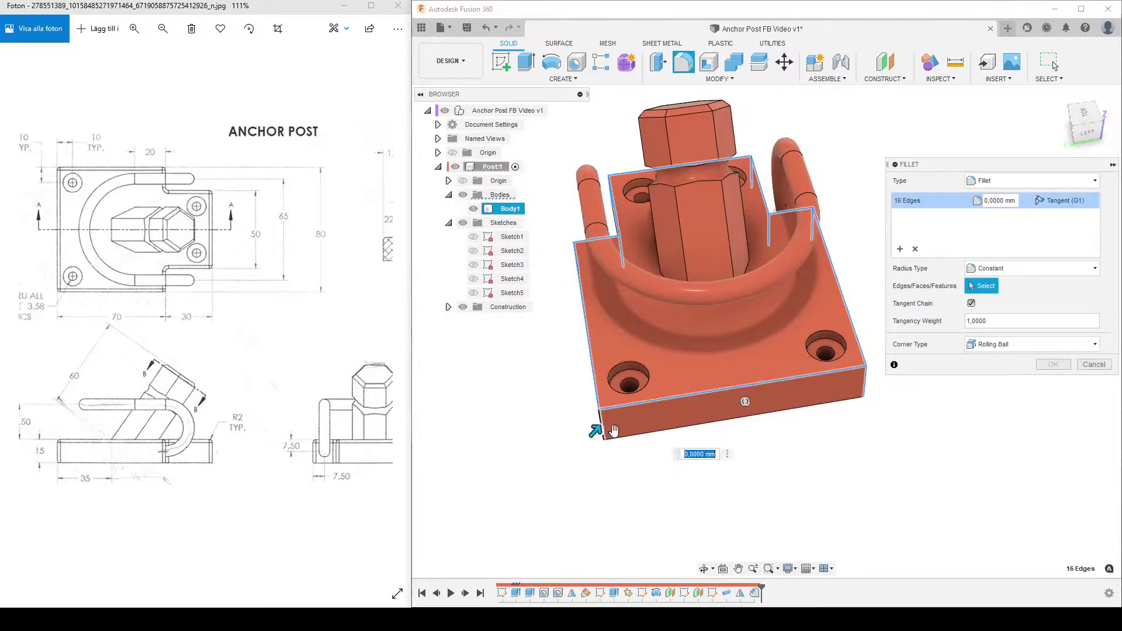
shift+middle_drag(473, 451, 730, 451)
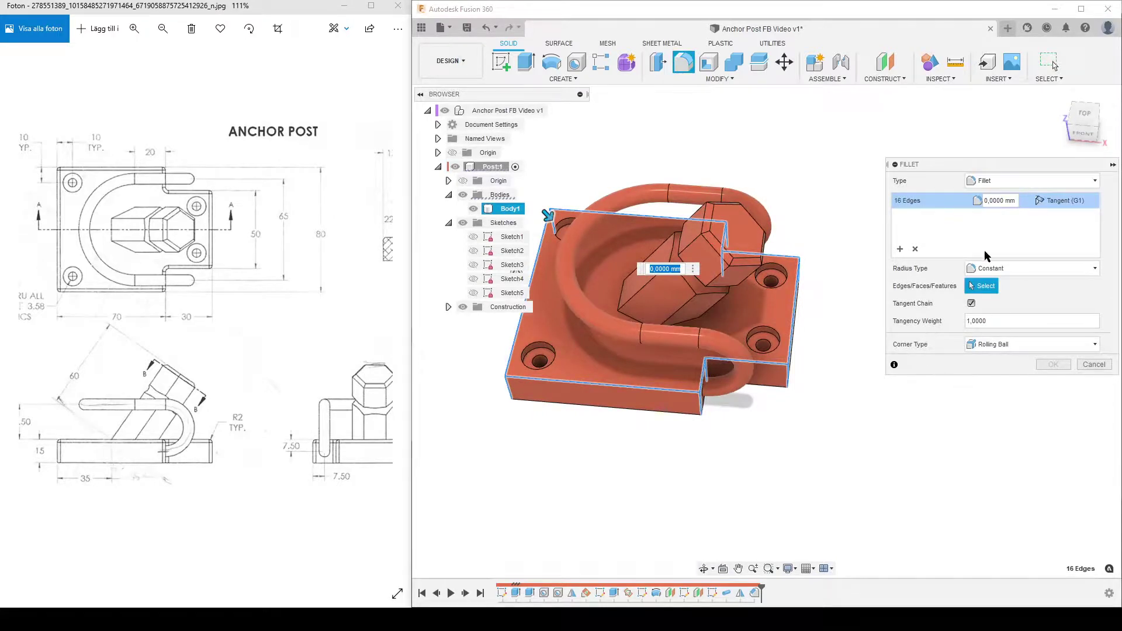
text(2)
click(1052, 364)
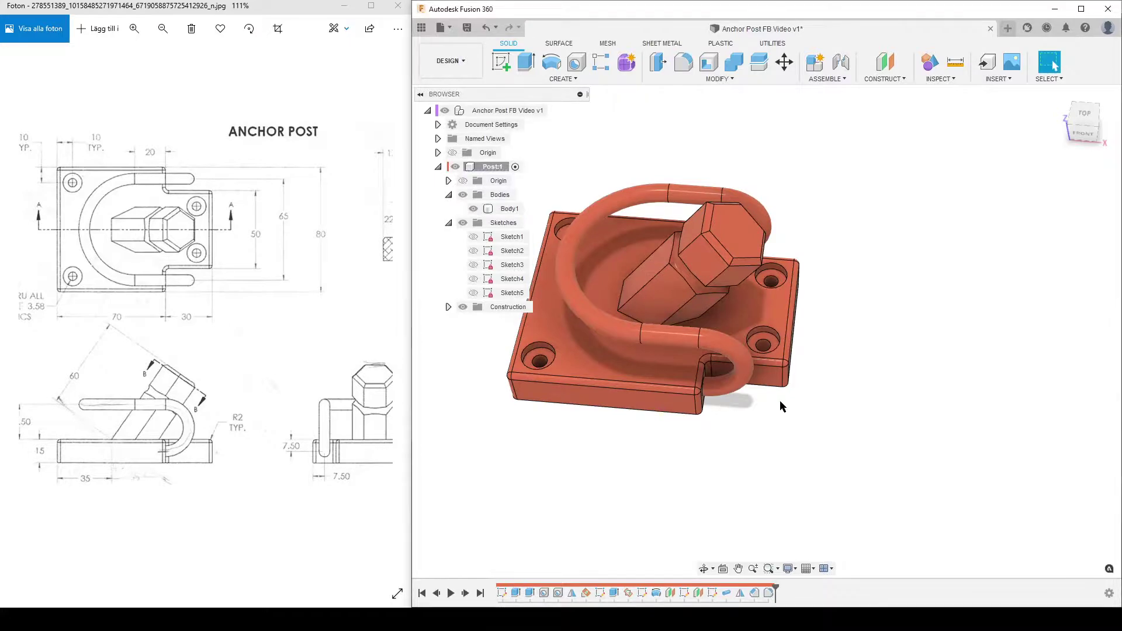
shift+middle_drag(779, 403, 867, 422)
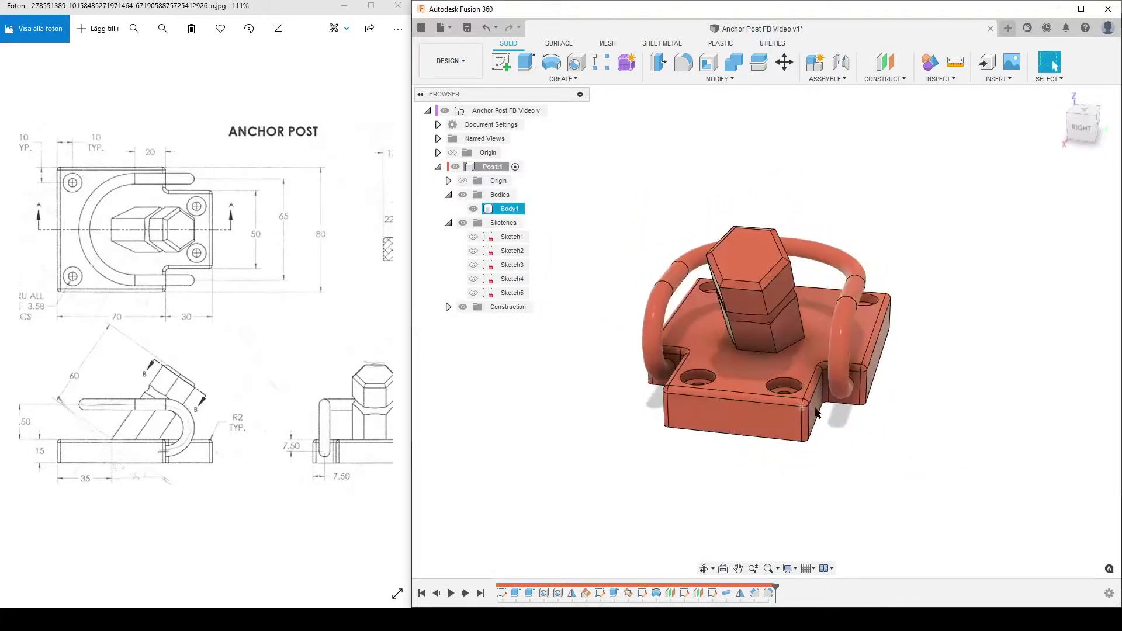
shift+middle_drag(800, 406, 1004, 451)
click(950, 73)
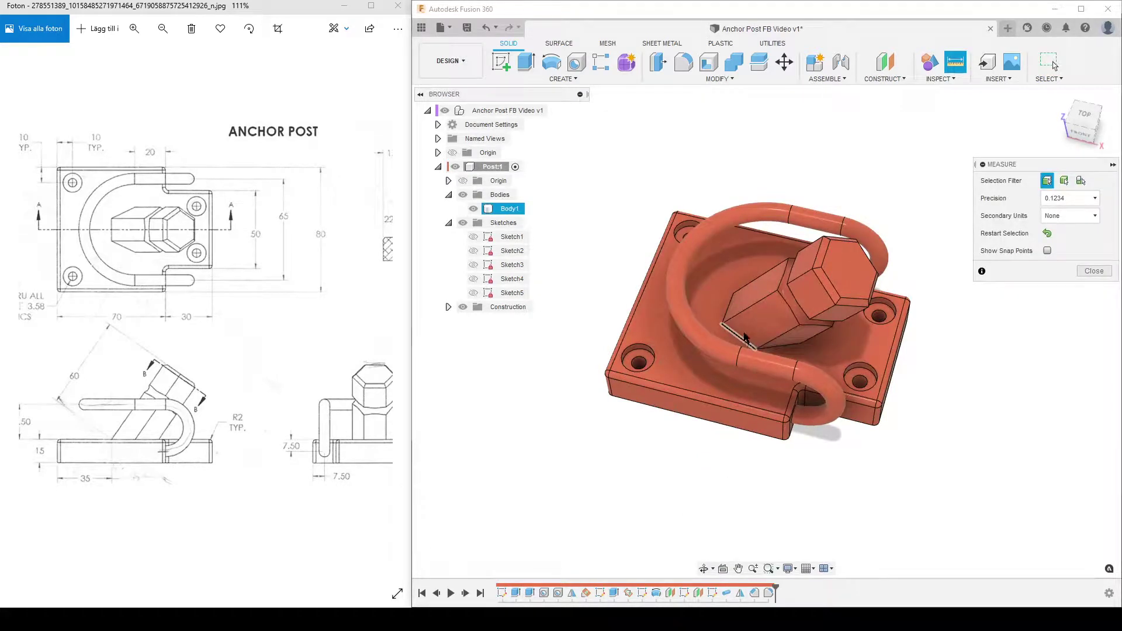
click(750, 305)
shift+middle_drag(940, 412, 818, 351)
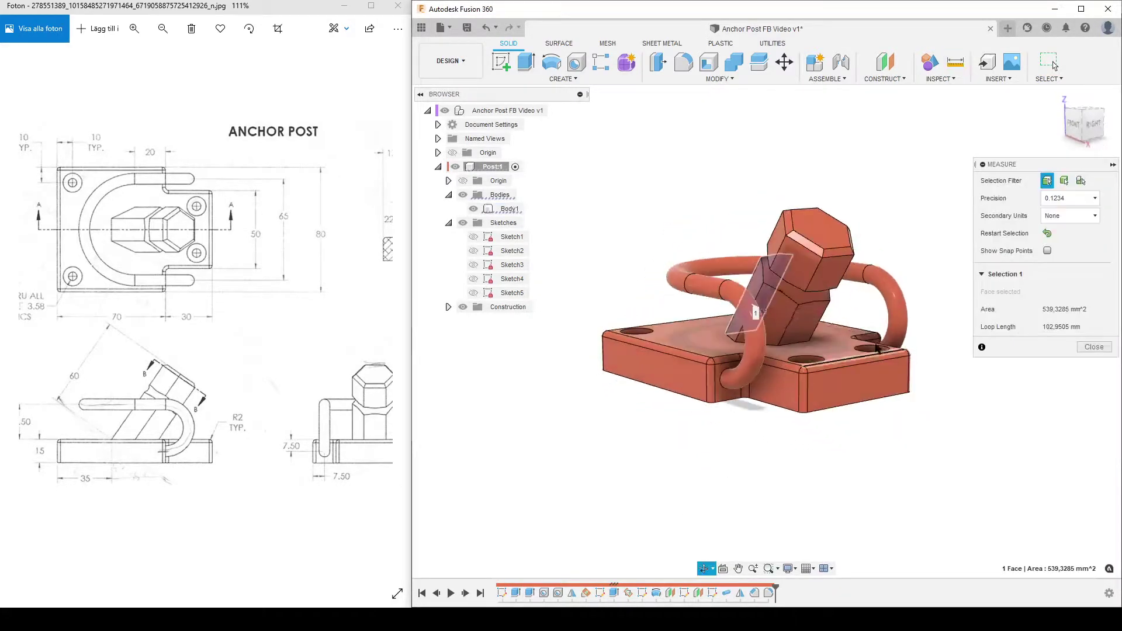
click(809, 324)
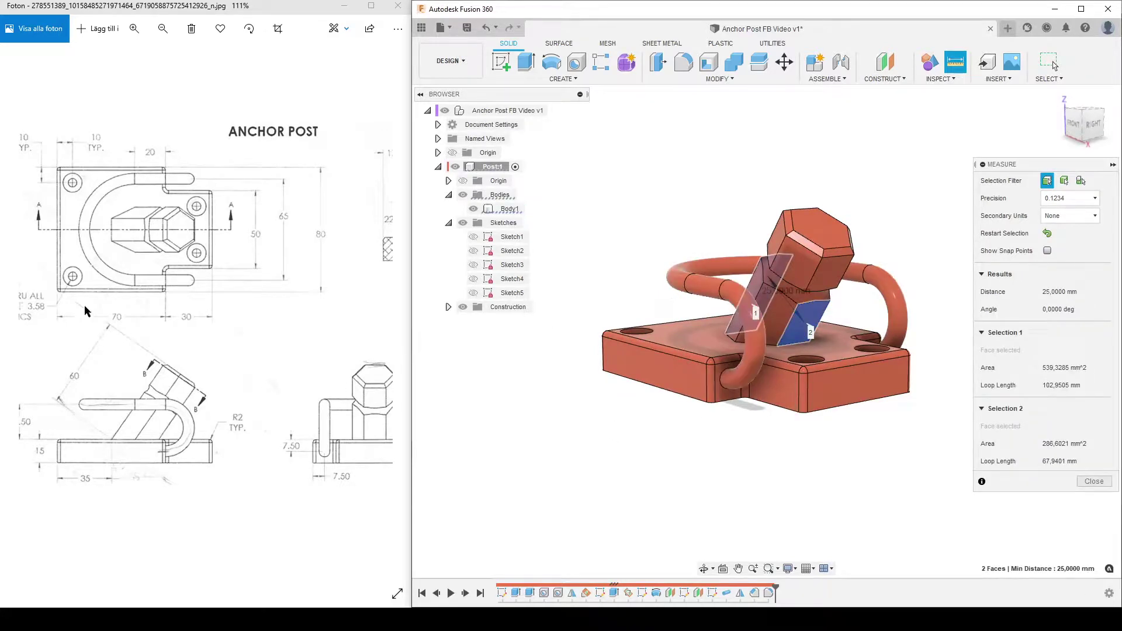
click(623, 493)
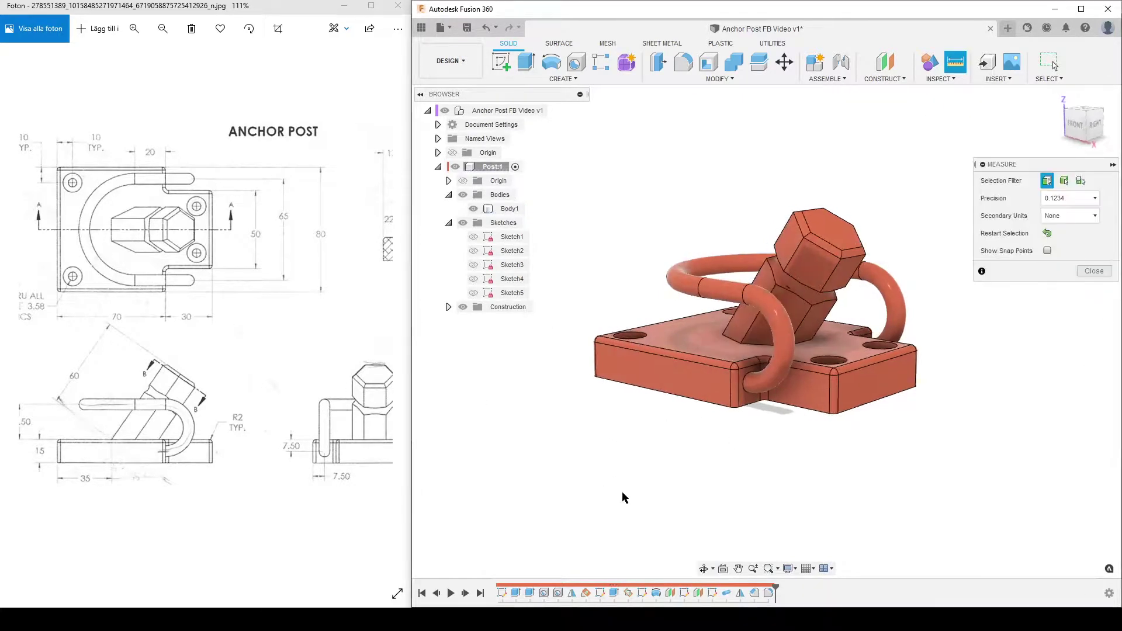
click(844, 394)
shift+middle_drag(844, 394, 706, 499)
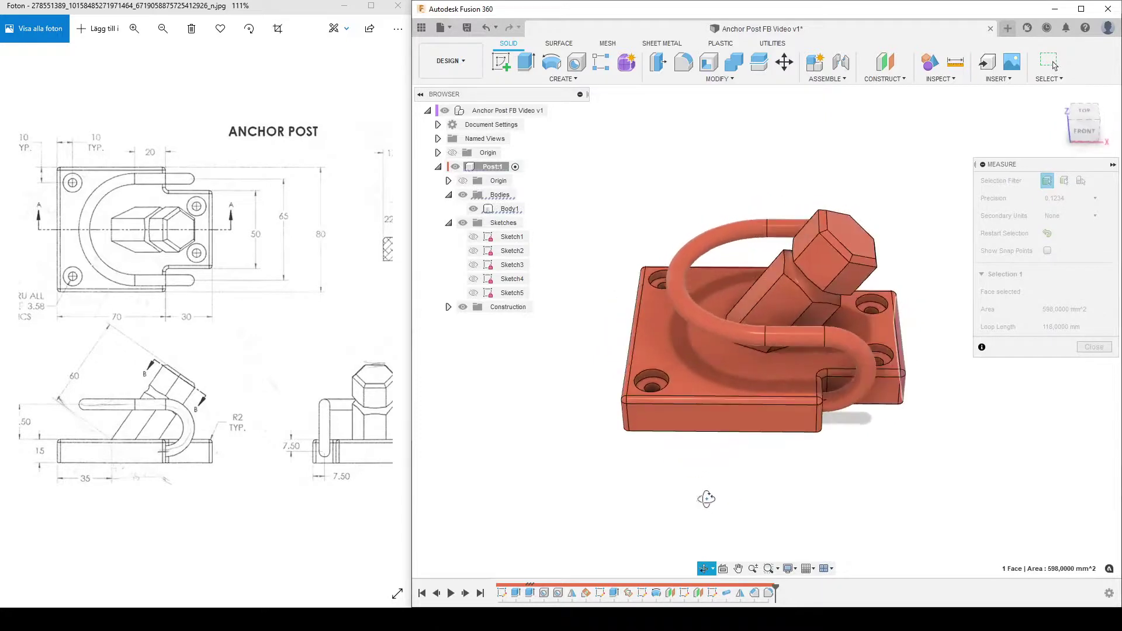
click(760, 292)
shift+middle_drag(759, 292, 901, 433)
click(871, 387)
shift+middle_drag(870, 387, 956, 107)
click(1094, 481)
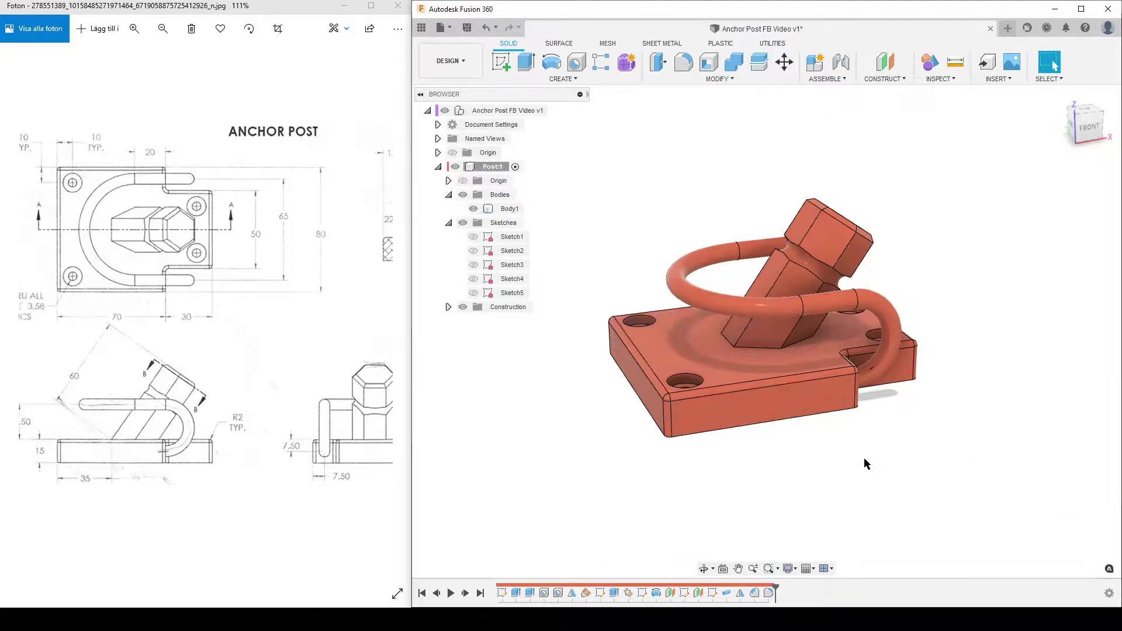
mouse_move(864, 463)
shift+middle_down()
mouse_move(801, 458)
mouse_move(788, 477)
mouse_move(766, 464)
shift+middle_up()
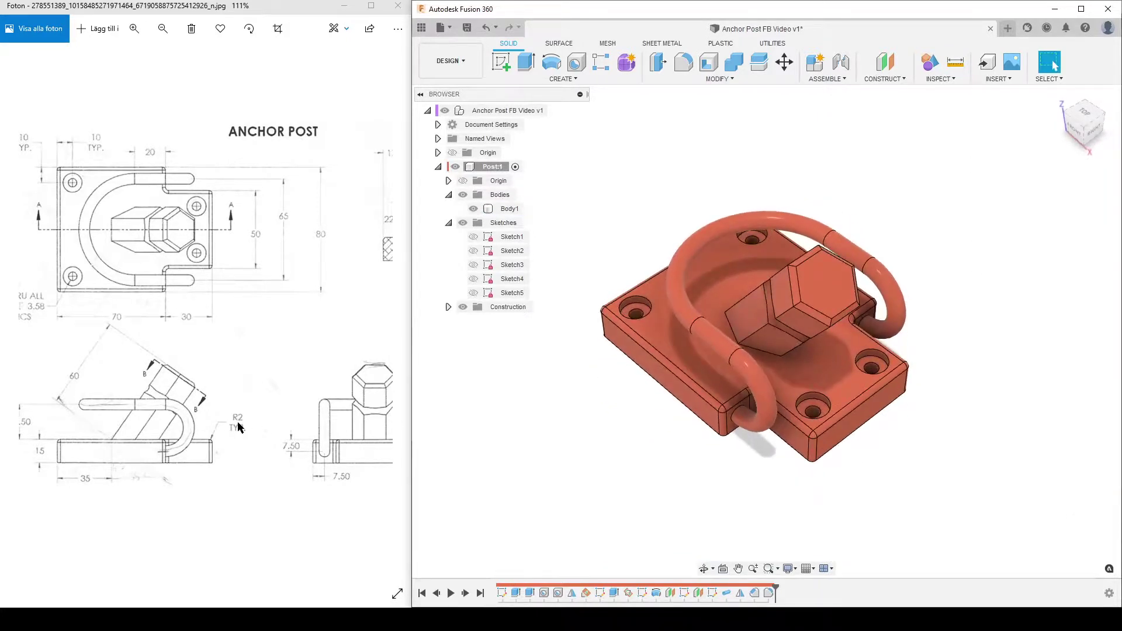
drag(296, 308, 251, 308)
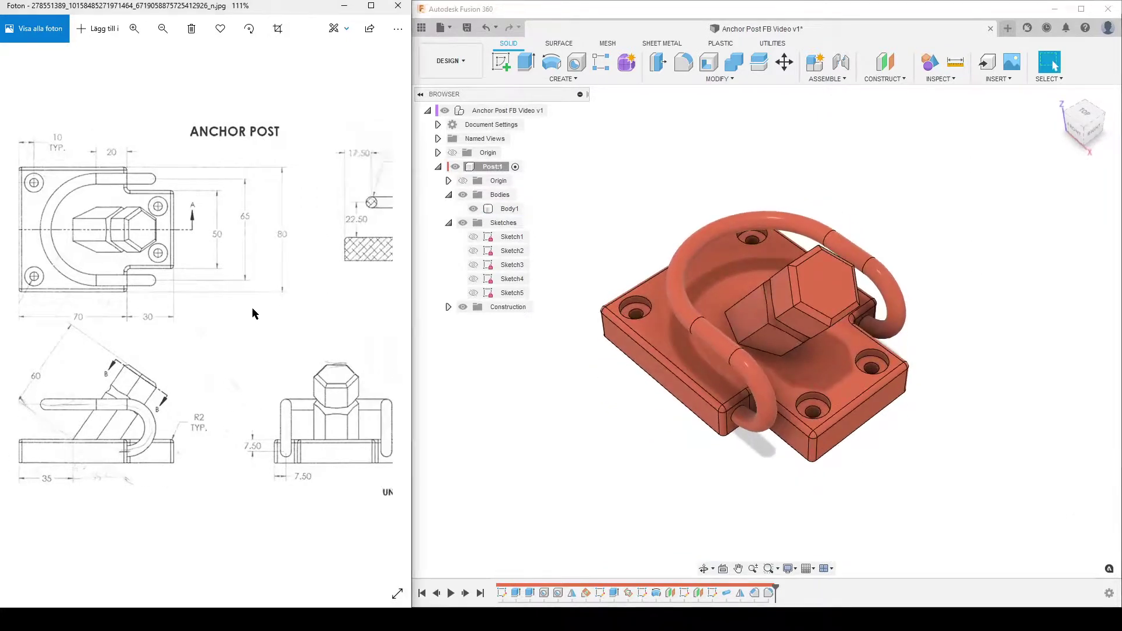
Step: Show Sketch1's dimensions and change the post's 60 mm length to 80
click(473, 236)
shift+middle_drag(530, 394, 868, 301)
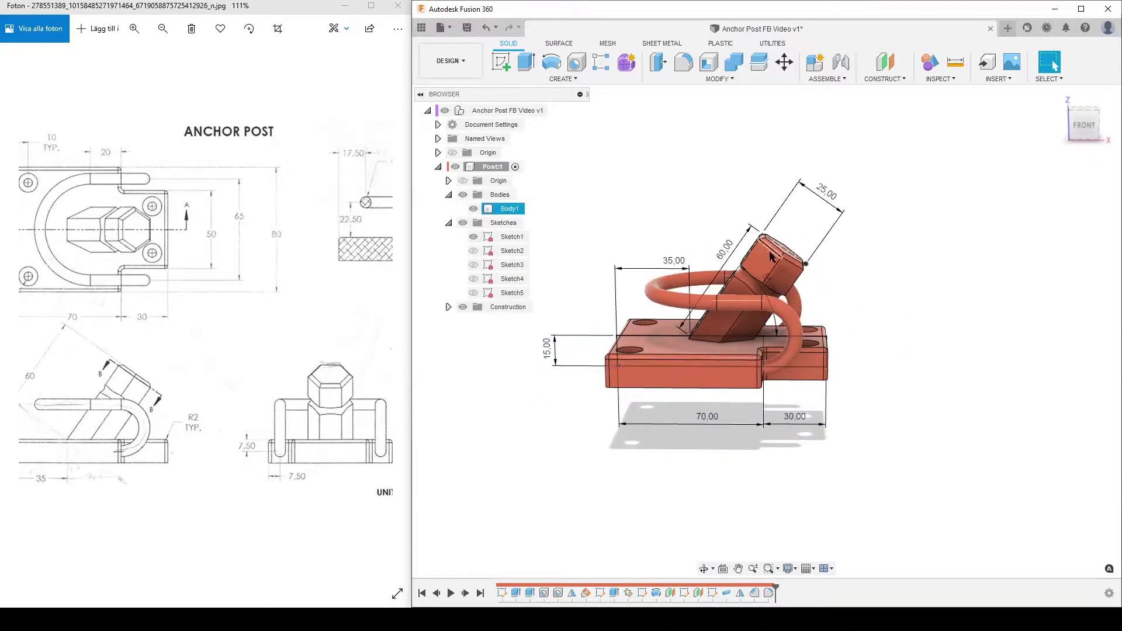
double_click(768, 232)
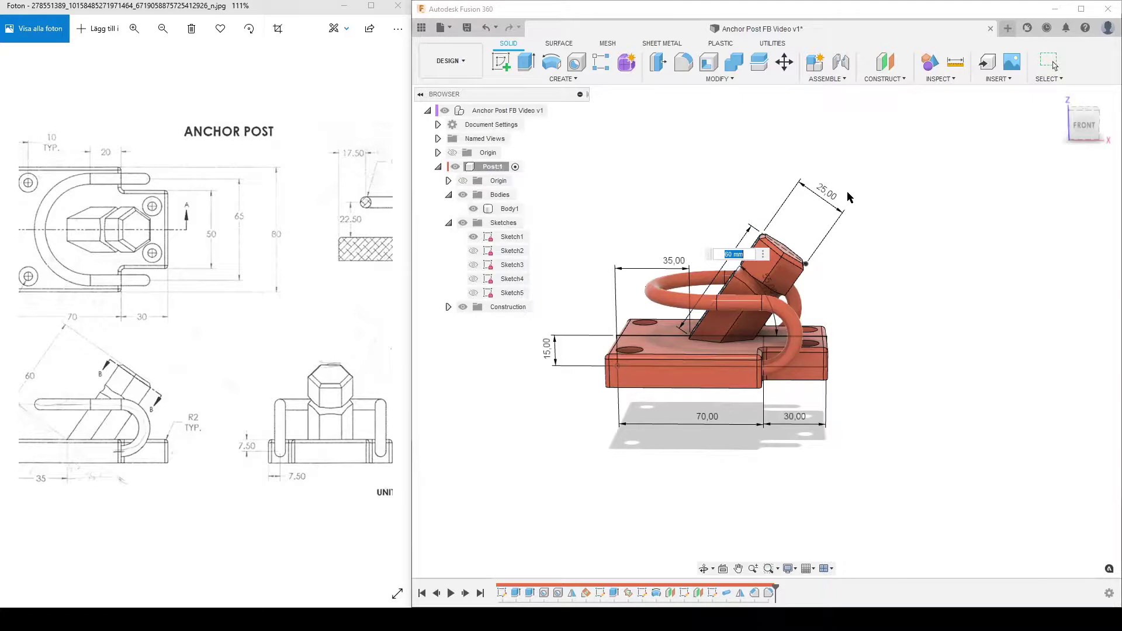
key(Return)
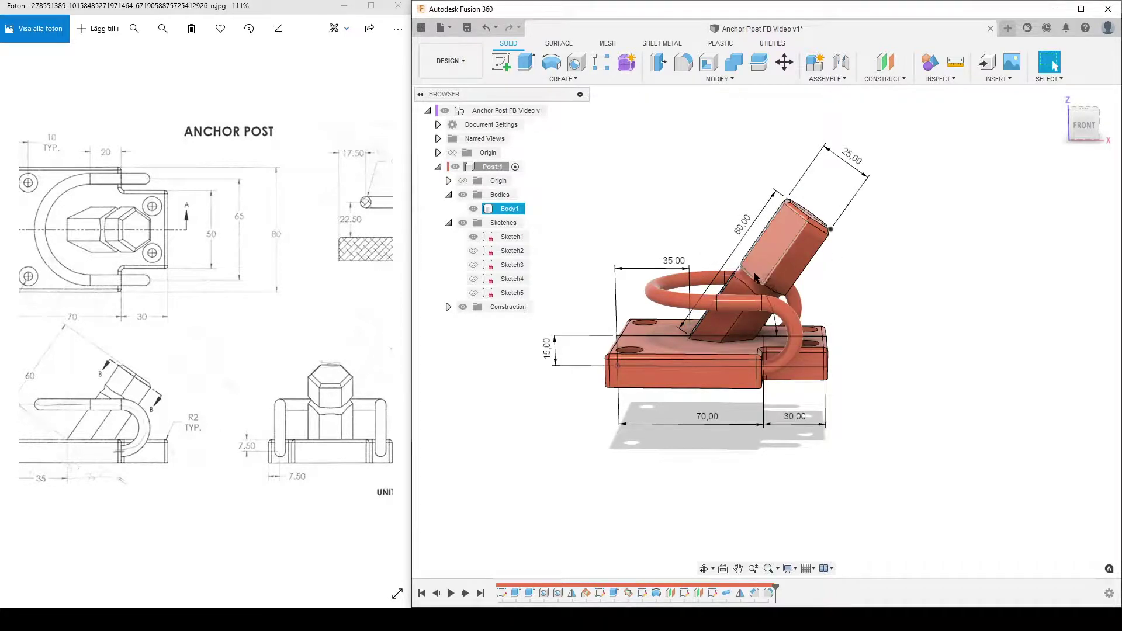
Step: Try 30 on the post's sloped length dimension and reposition the 60.00 label
shift+middle_drag(934, 370, 888, 365)
double_click(739, 252)
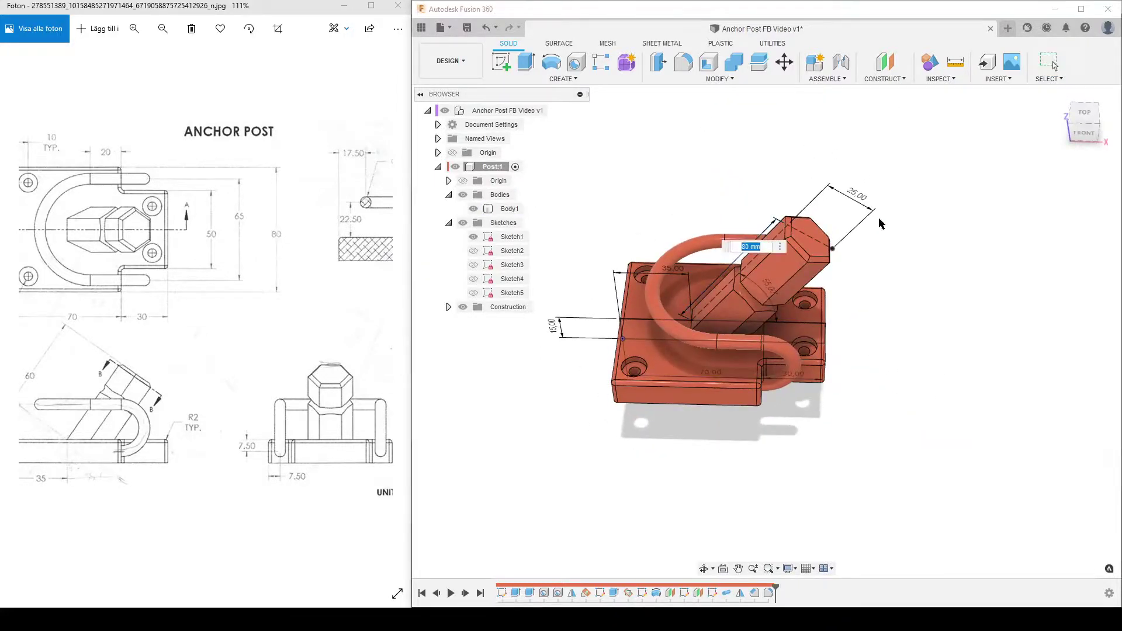
text(30)
key(Return)
click(806, 292)
shift+middle_drag(807, 292, 712, 316)
key(Escape)
click(1068, 105)
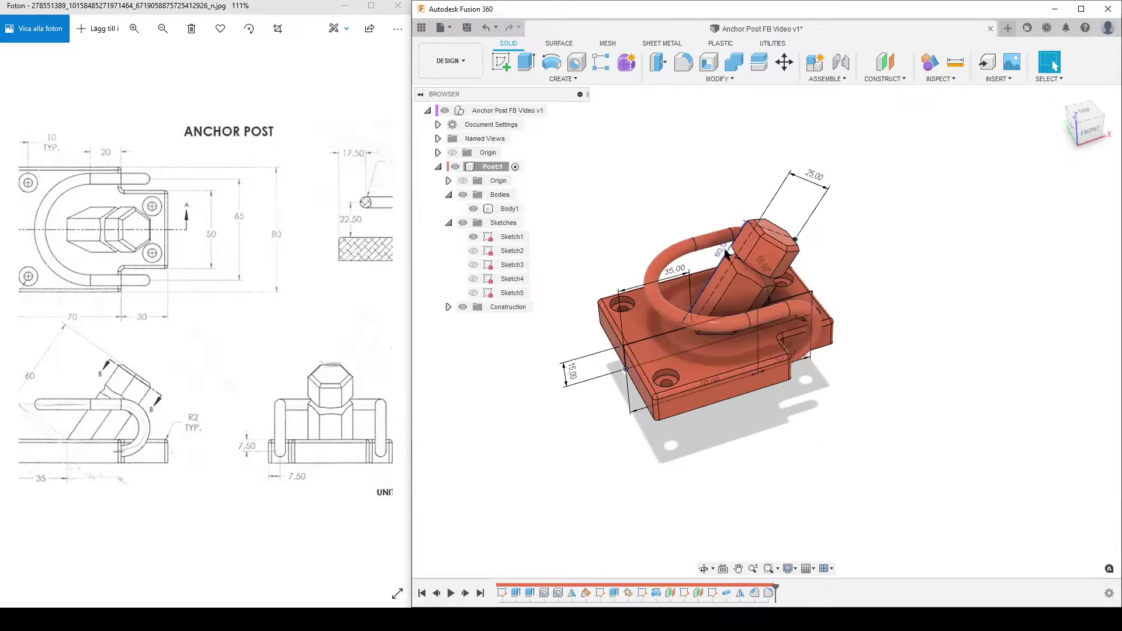
drag(722, 248, 657, 217)
key(Escape)
shift+middle_drag(657, 214, 915, 379)
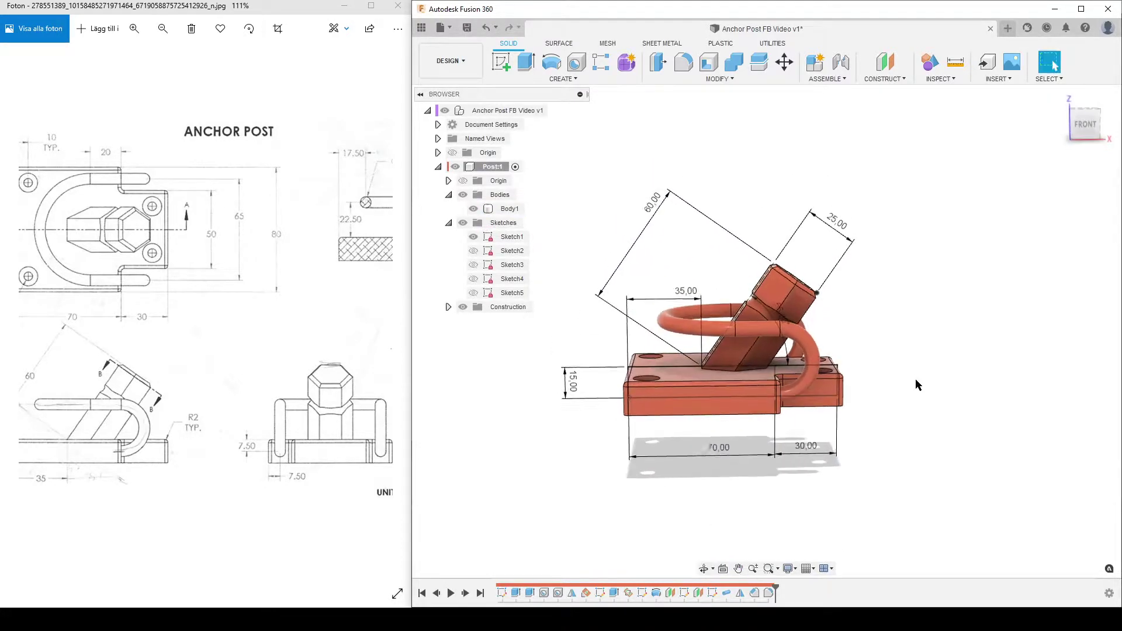
scroll(908, 377, up, 3)
Step: Change the across-flats dimension from 25 to 30, then restore it to 25
double_click(800, 153)
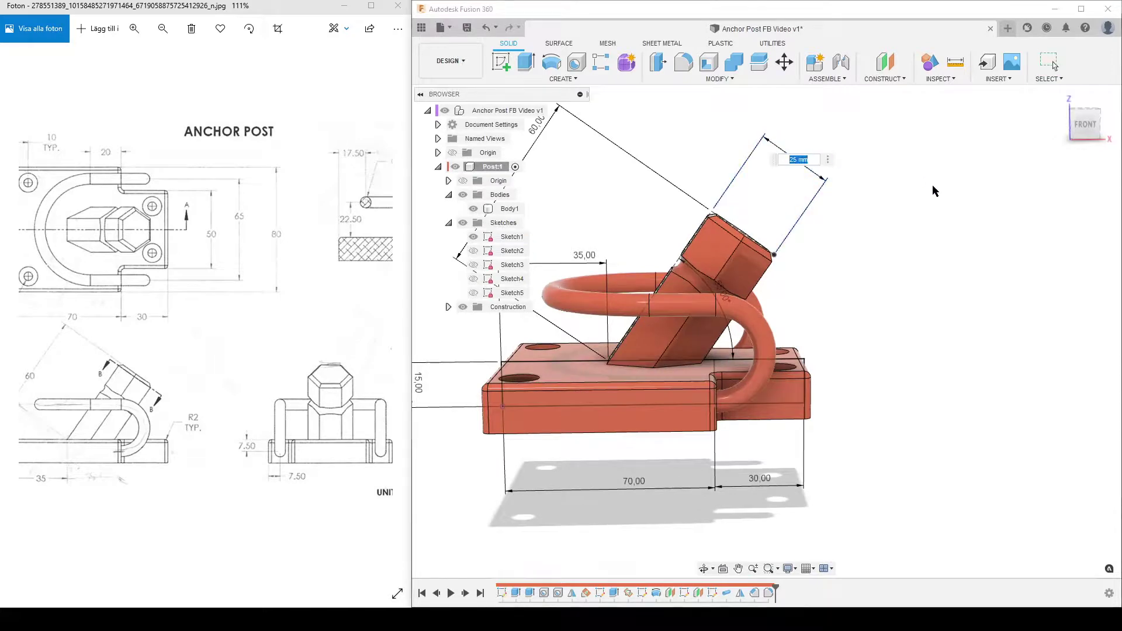
text(30)
key(Return)
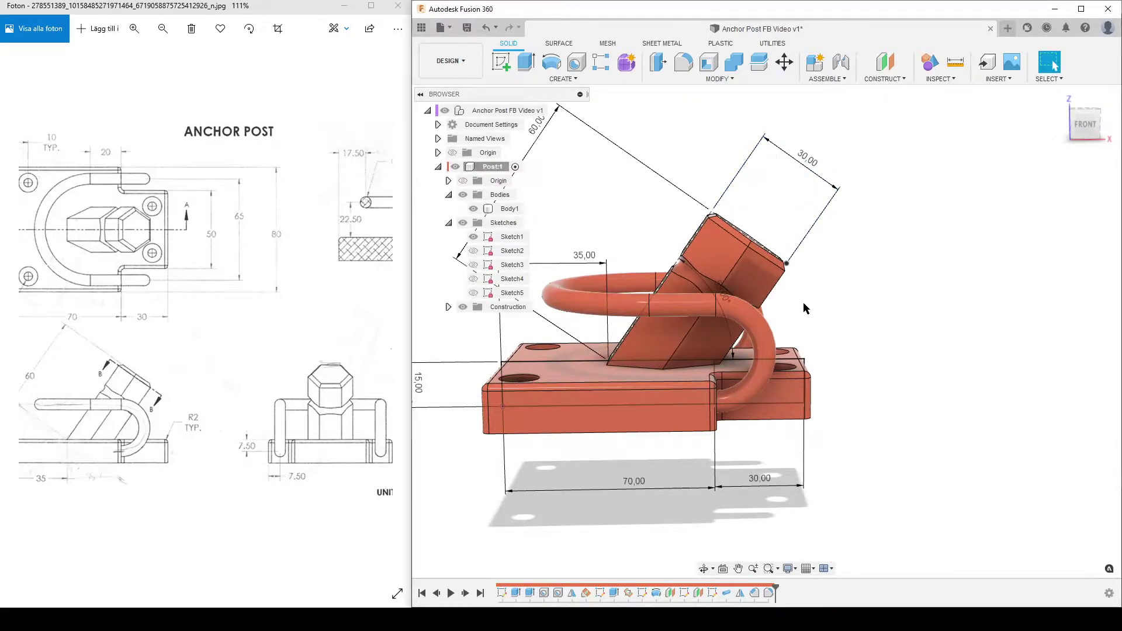
shift+middle_drag(803, 303, 843, 345)
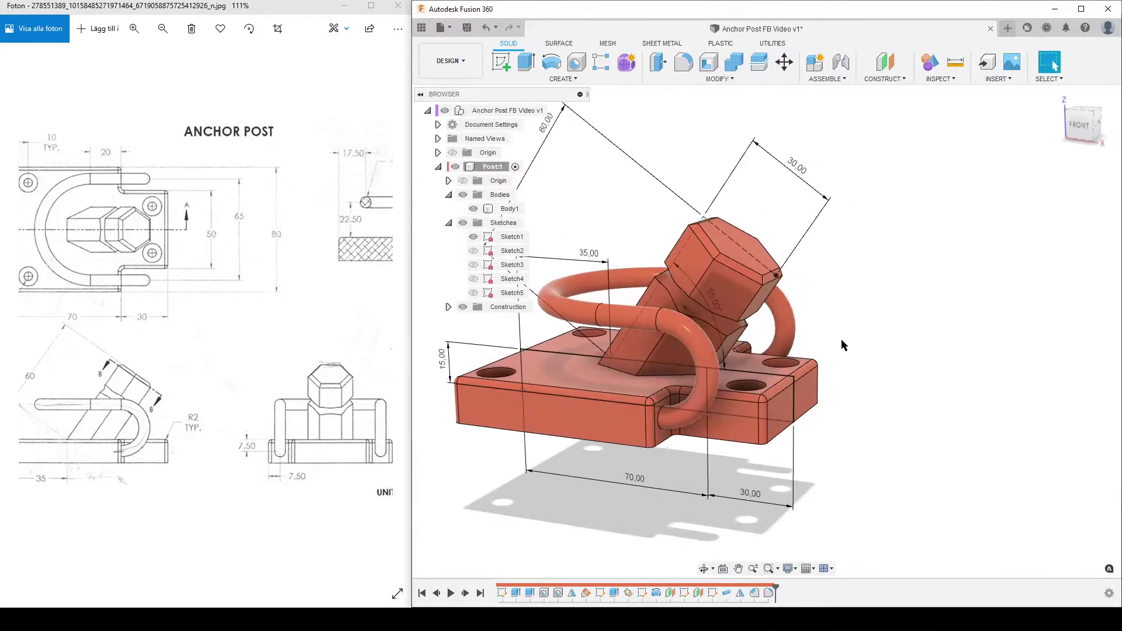
double_click(793, 167)
text(25)
key(Return)
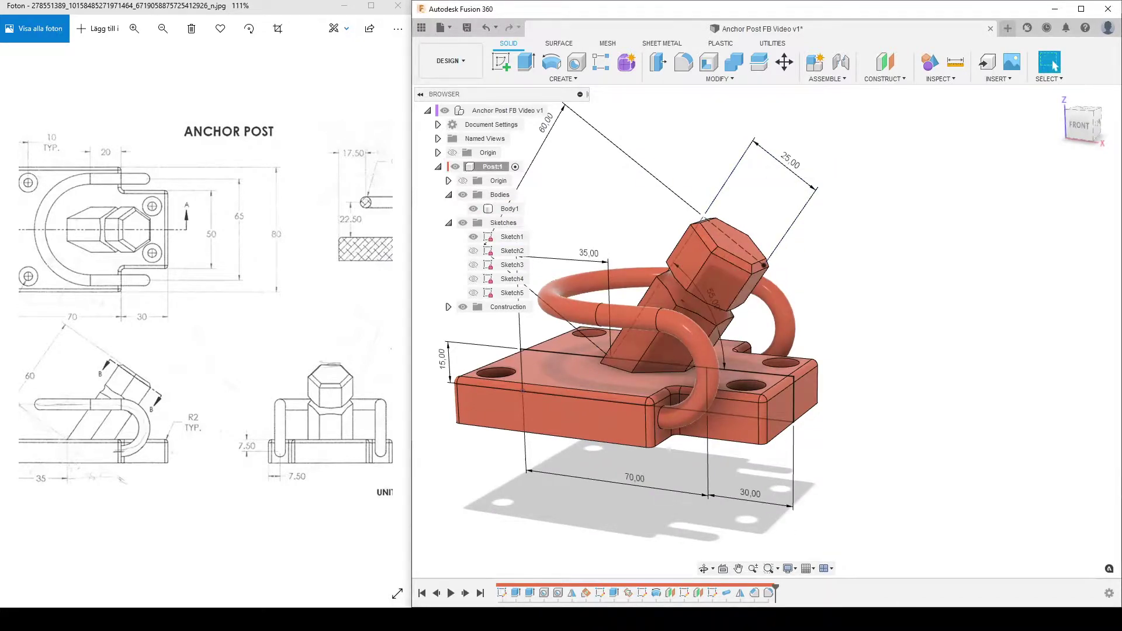
Step: Edit and finish Sketch3, then set the post length dimension to 80
double_click(642, 592)
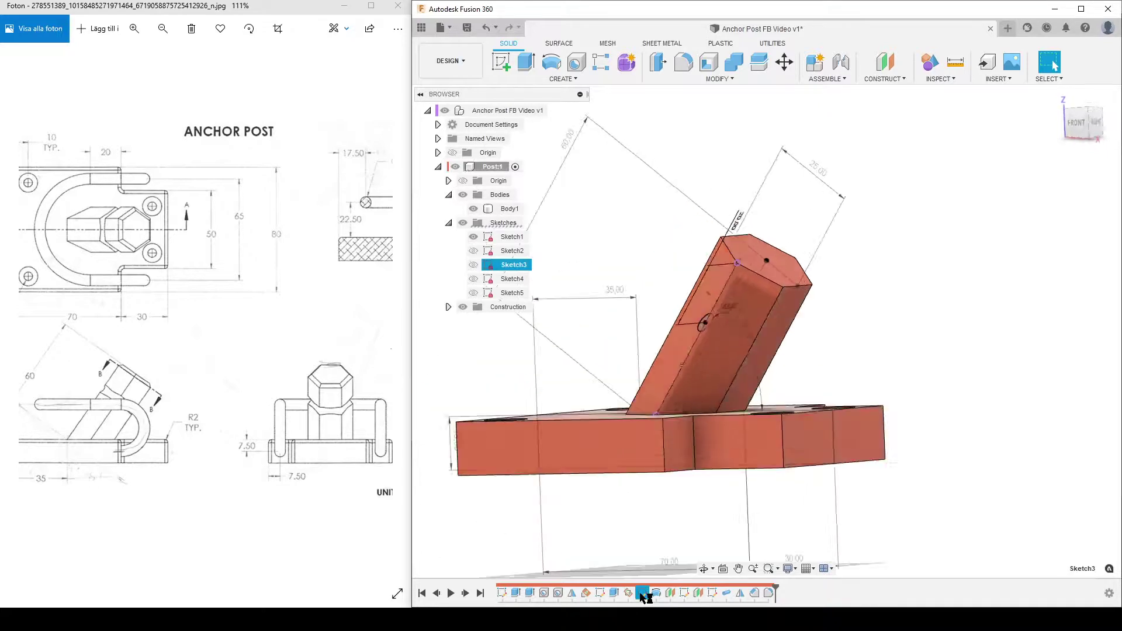
shift+middle_drag(730, 349, 786, 395)
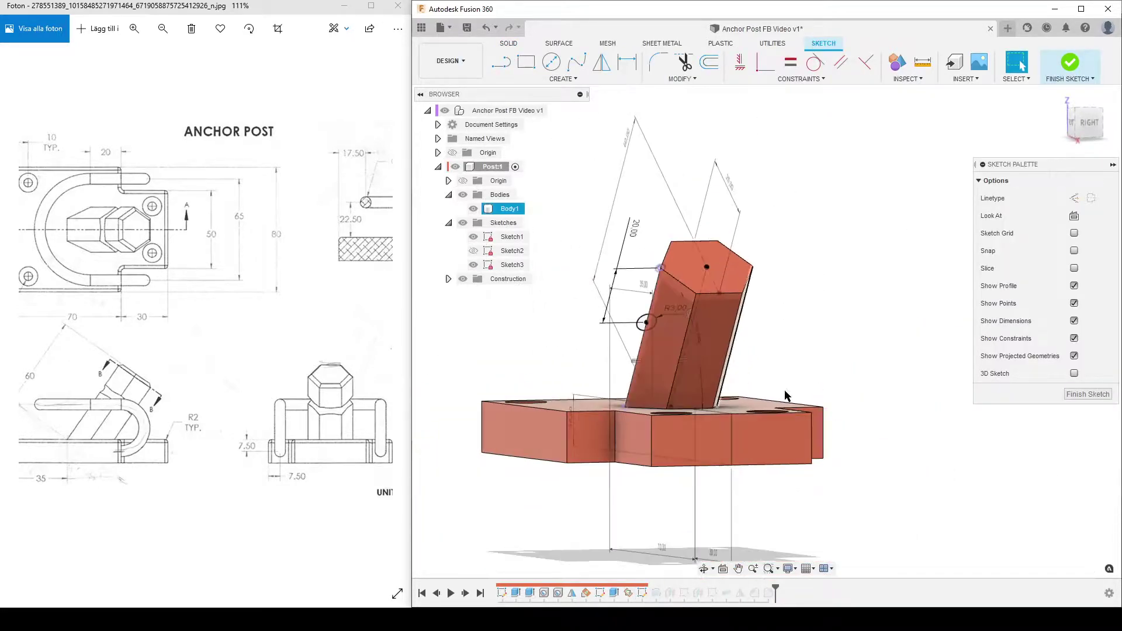
click(1100, 397)
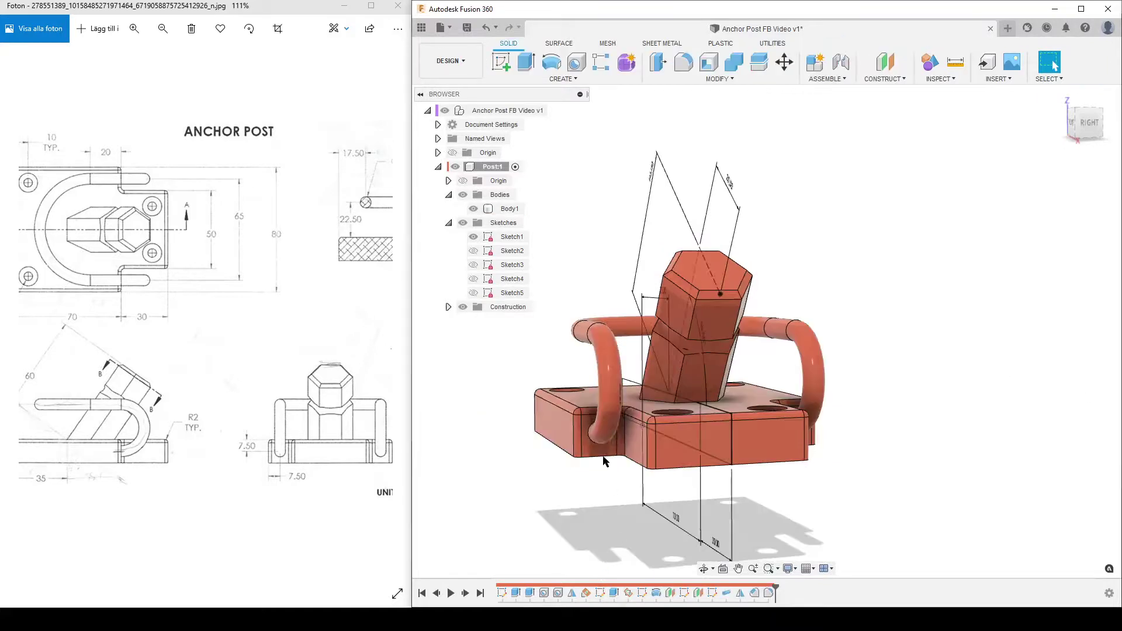
shift+middle_drag(635, 335, 619, 285)
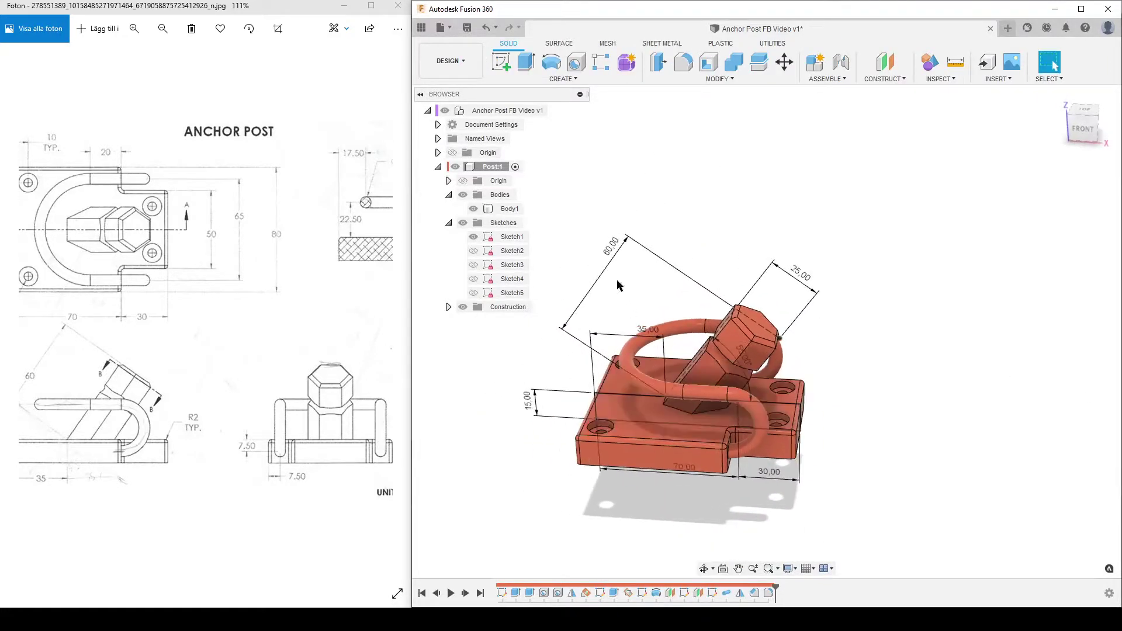
double_click(607, 252)
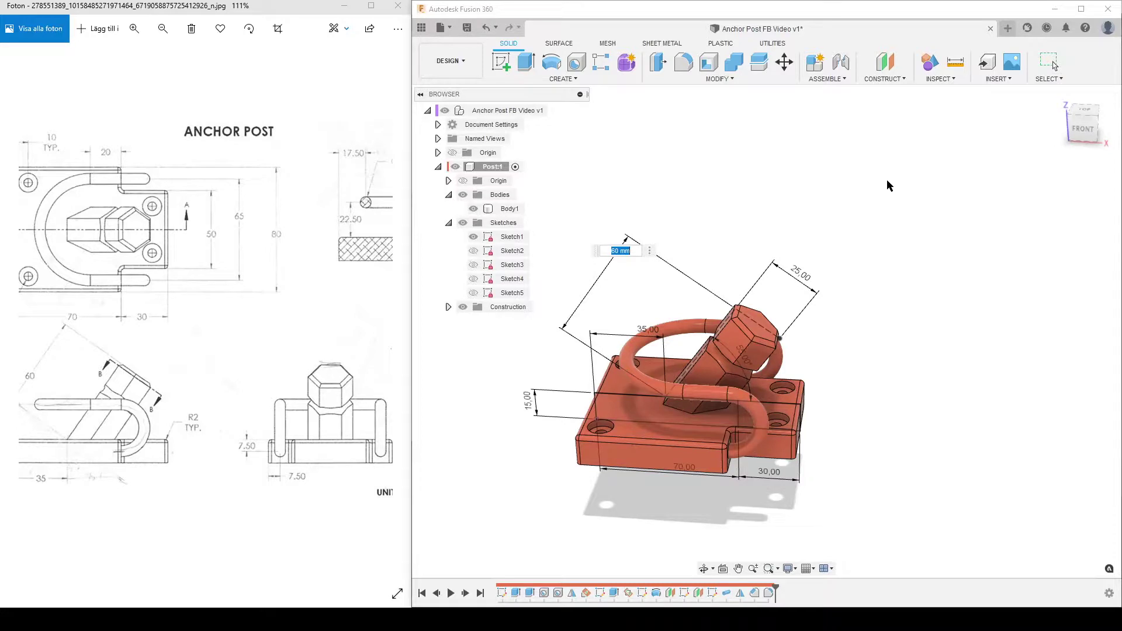
key(Return)
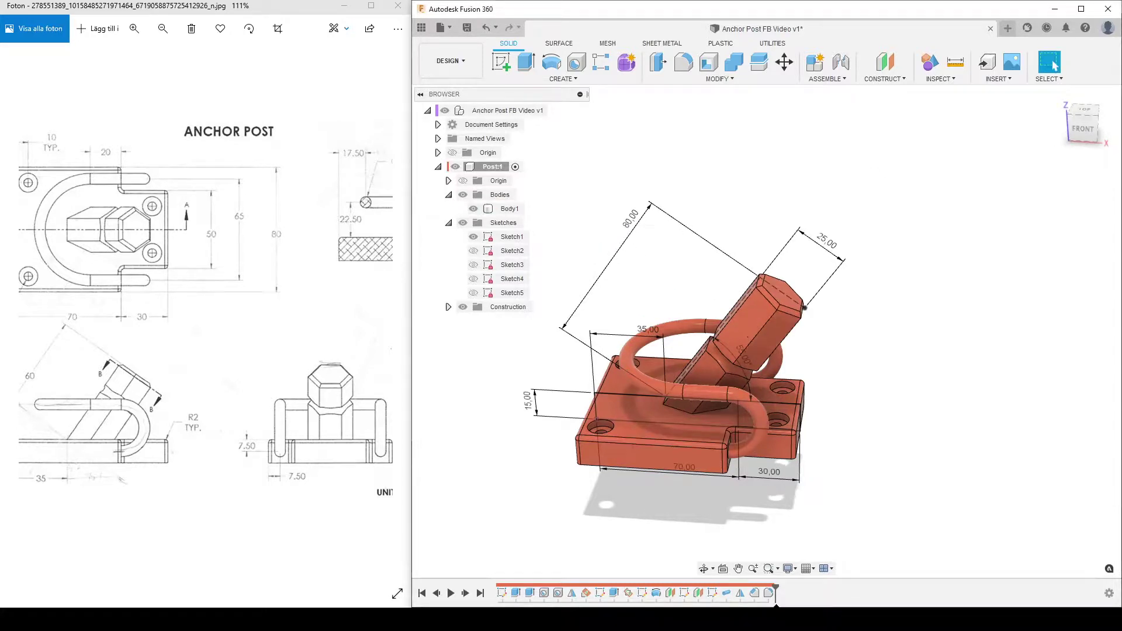
Step: Reopen the post profile sketch, hide Sketch1 and Body1, and delete the lines carrying the 20.00 dimension
double_click(641, 593)
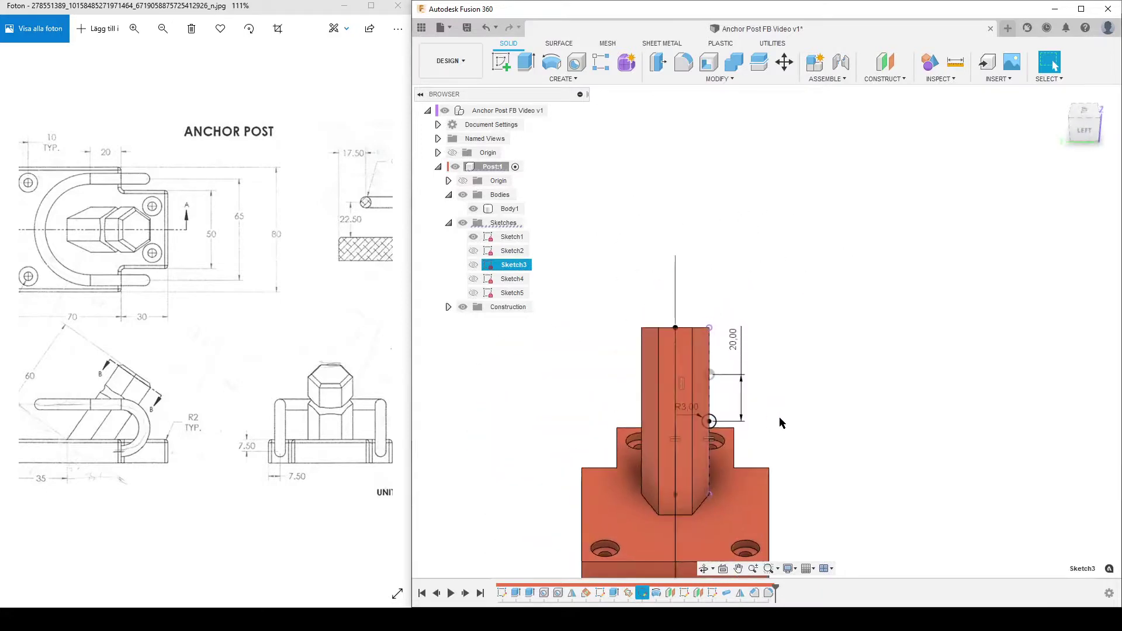
mouse_move(837, 434)
shift+middle_down()
mouse_move(818, 409)
mouse_move(741, 366)
shift+middle_up()
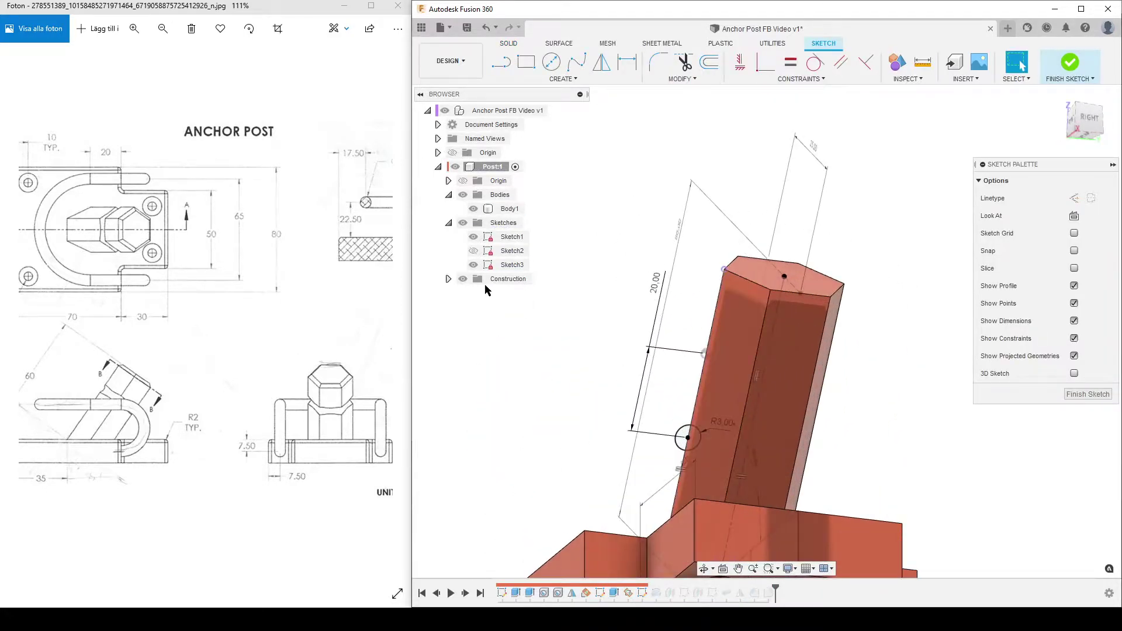
click(473, 236)
click(473, 208)
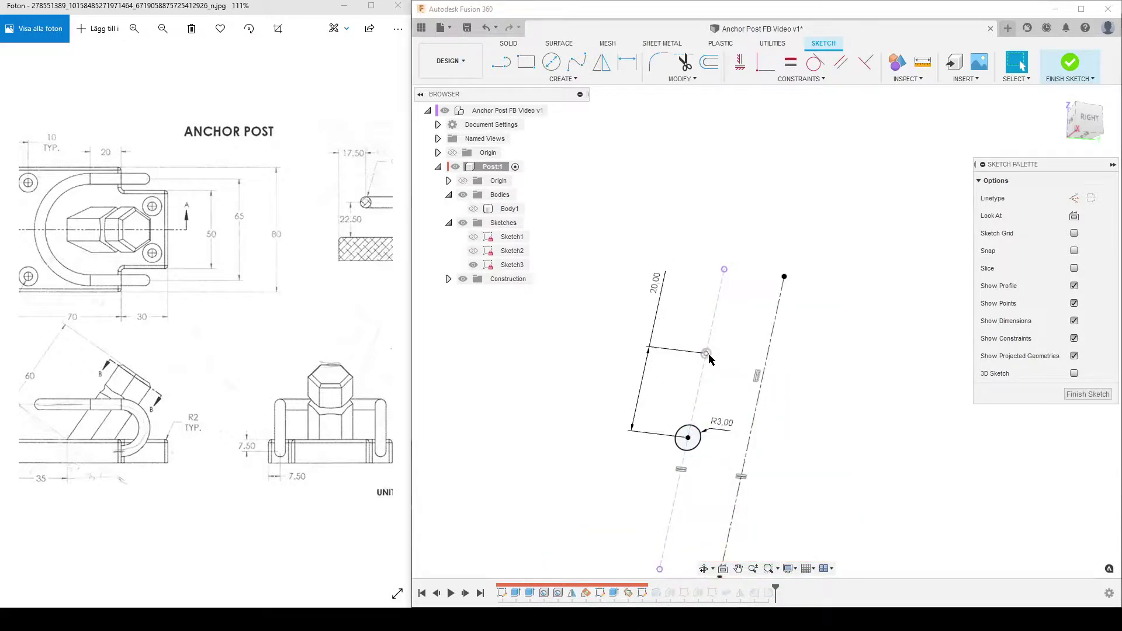
click(706, 353)
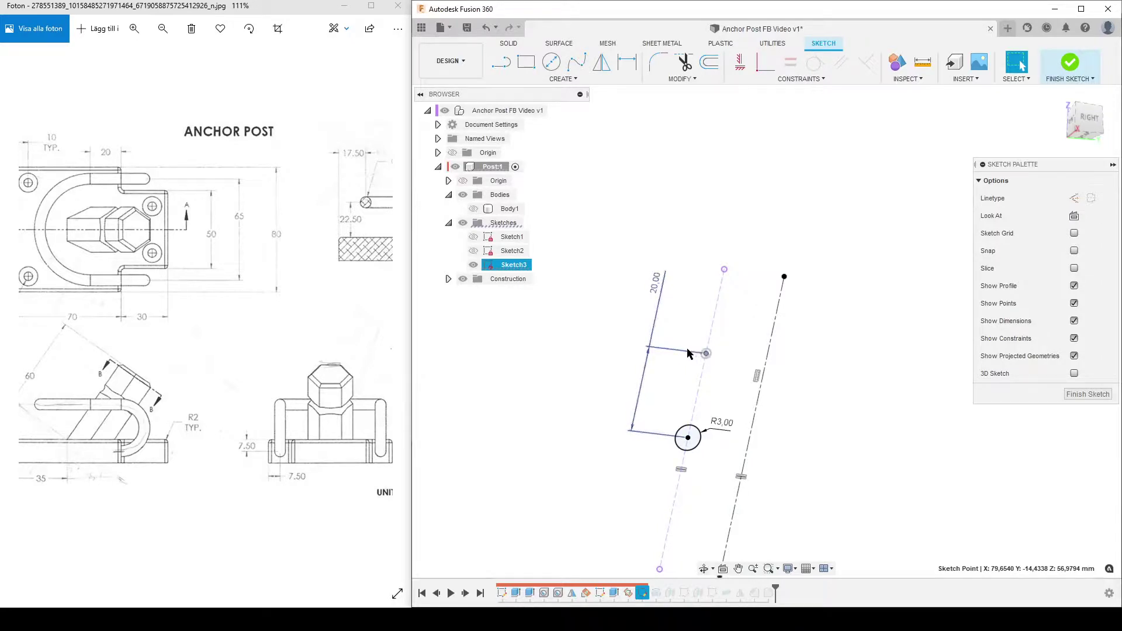
click(689, 357)
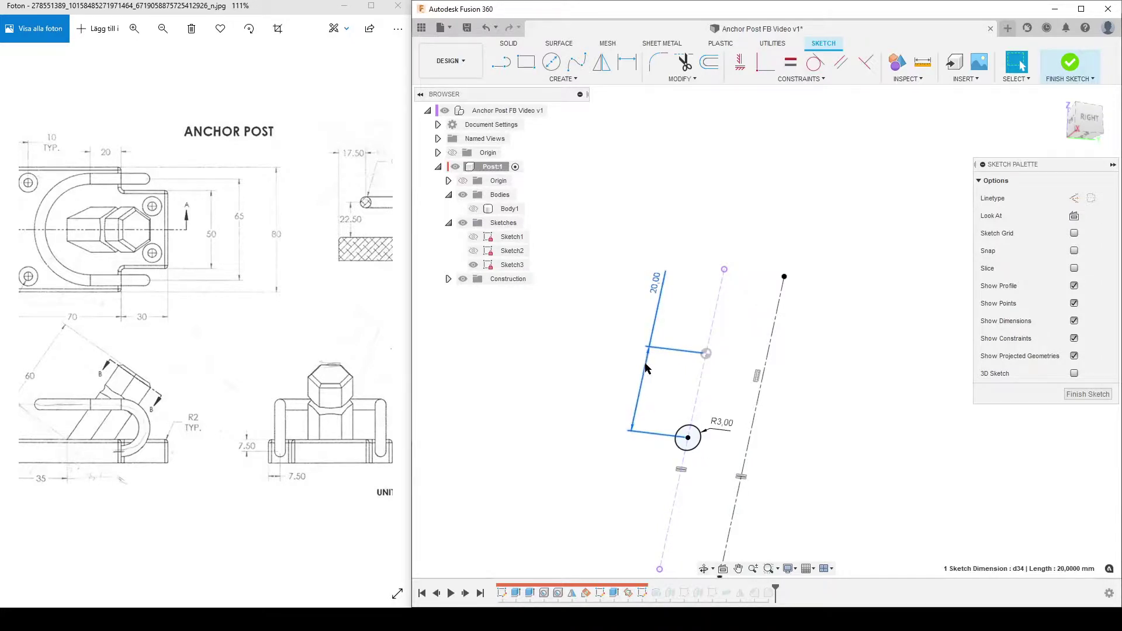
key(Delete)
Step: Dimension the circle centre from the left construction line's top end, finish the sketch, and show Body1
key(d)
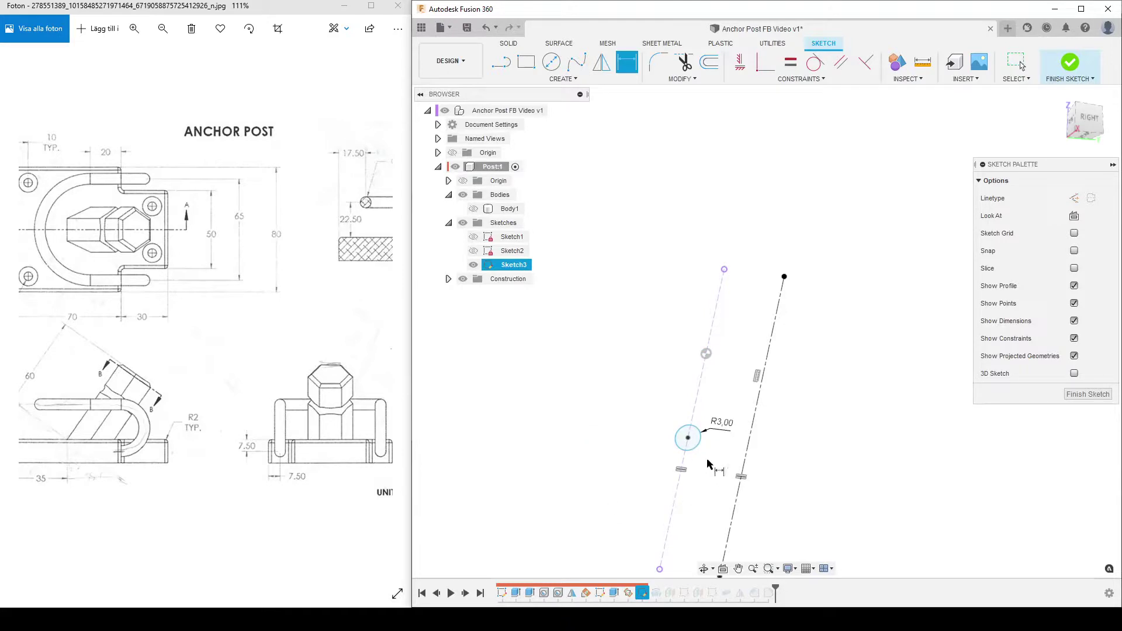
key(Escape)
click(718, 293)
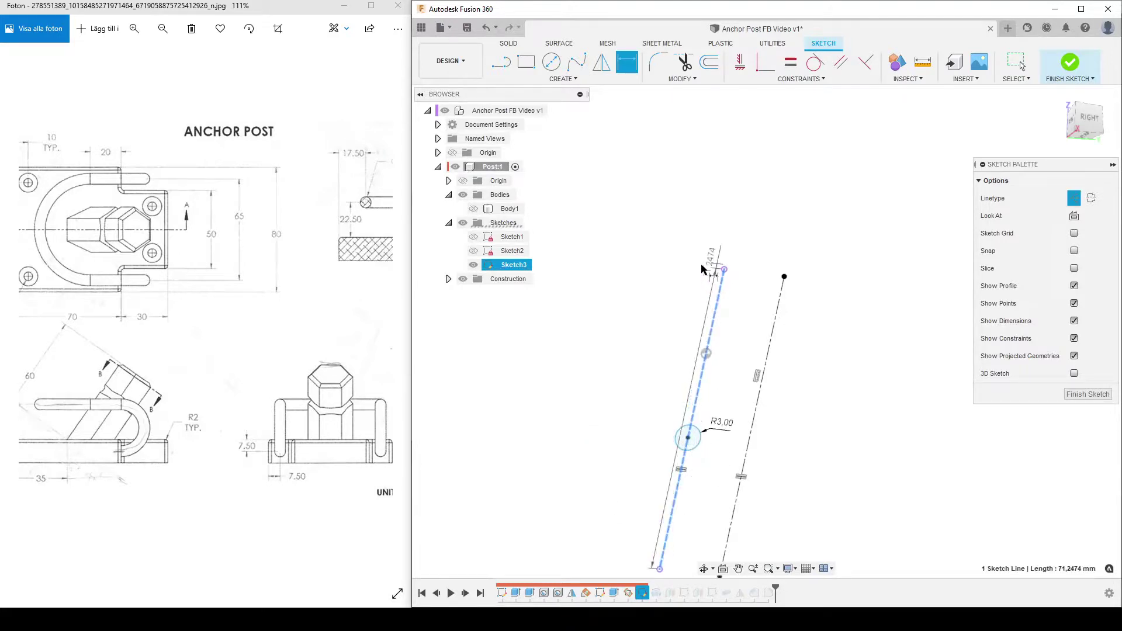
click(640, 269)
key(d)
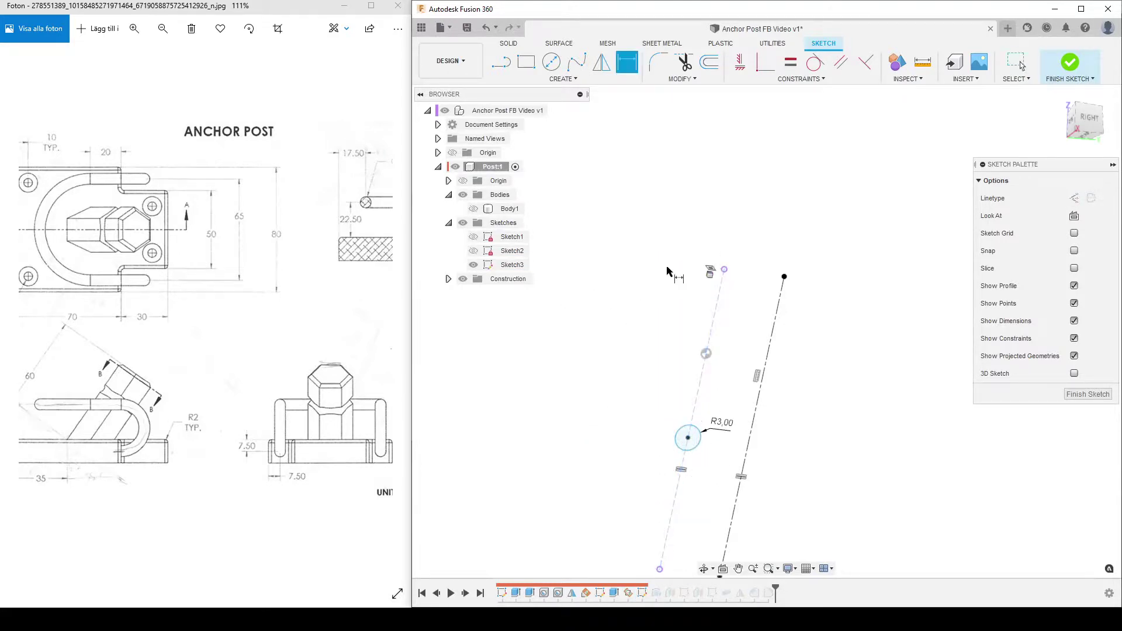
click(724, 271)
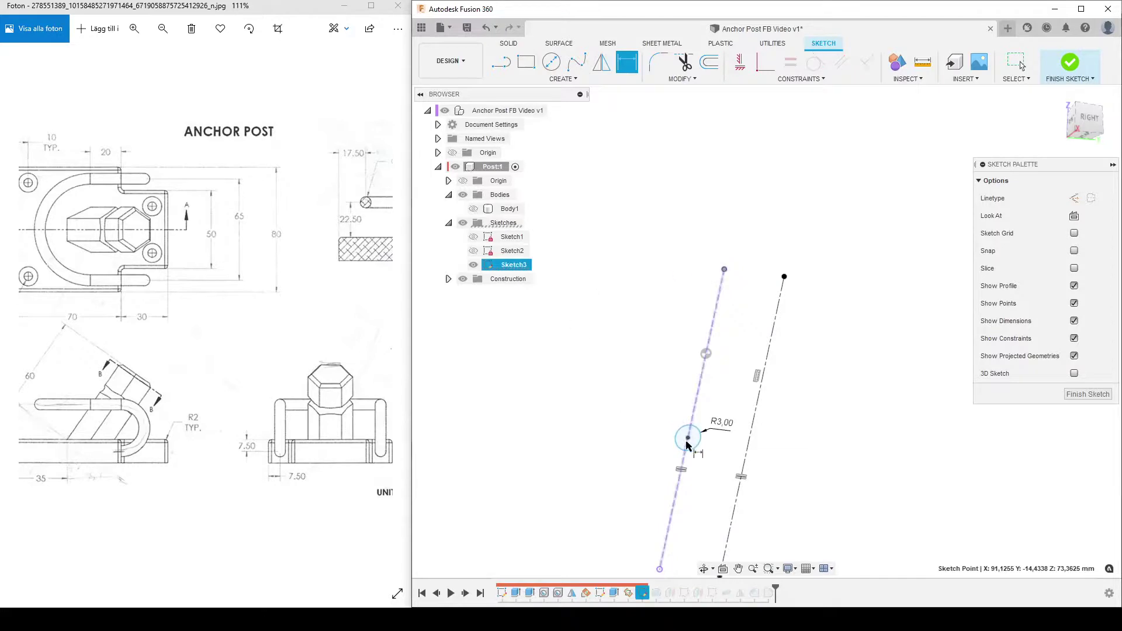
click(688, 438)
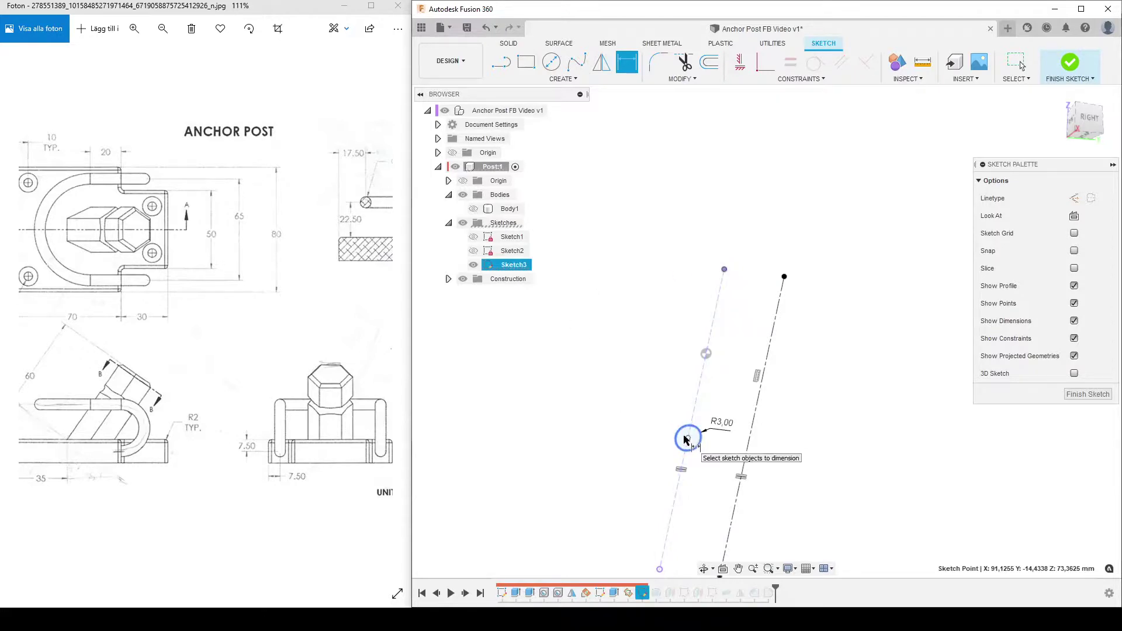
click(647, 394)
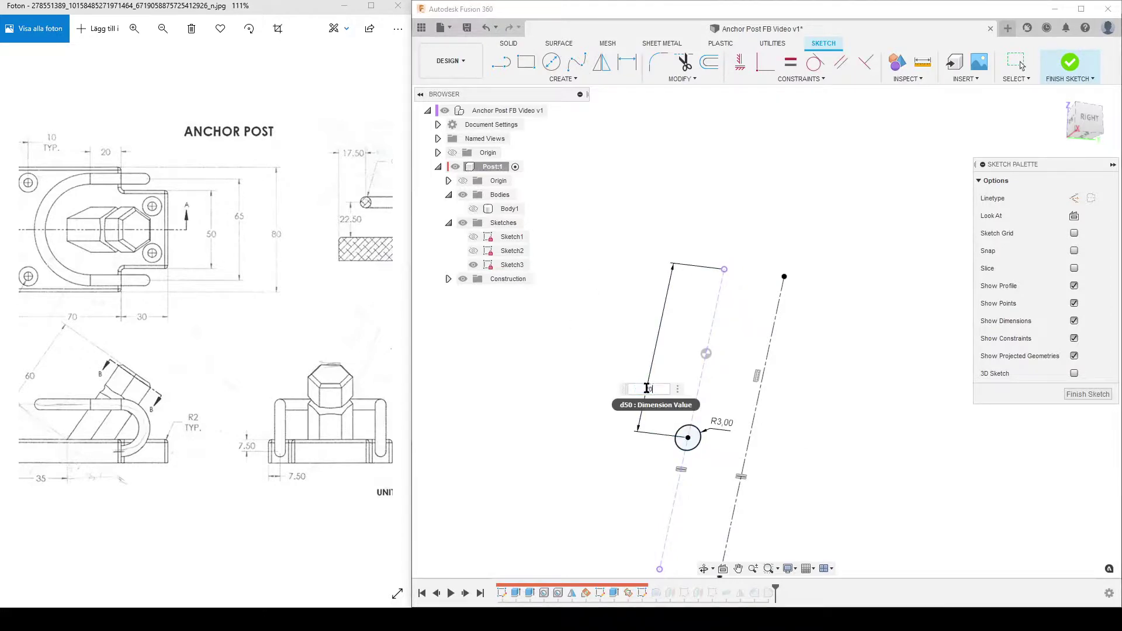
text(10)
key(Return)
click(1086, 393)
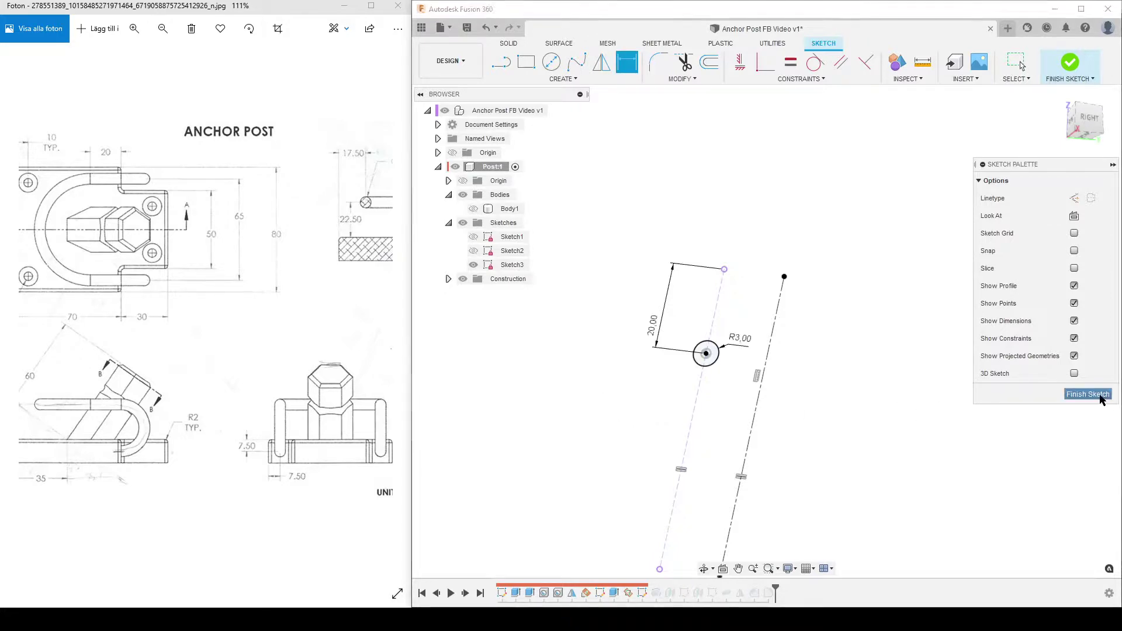
click(473, 209)
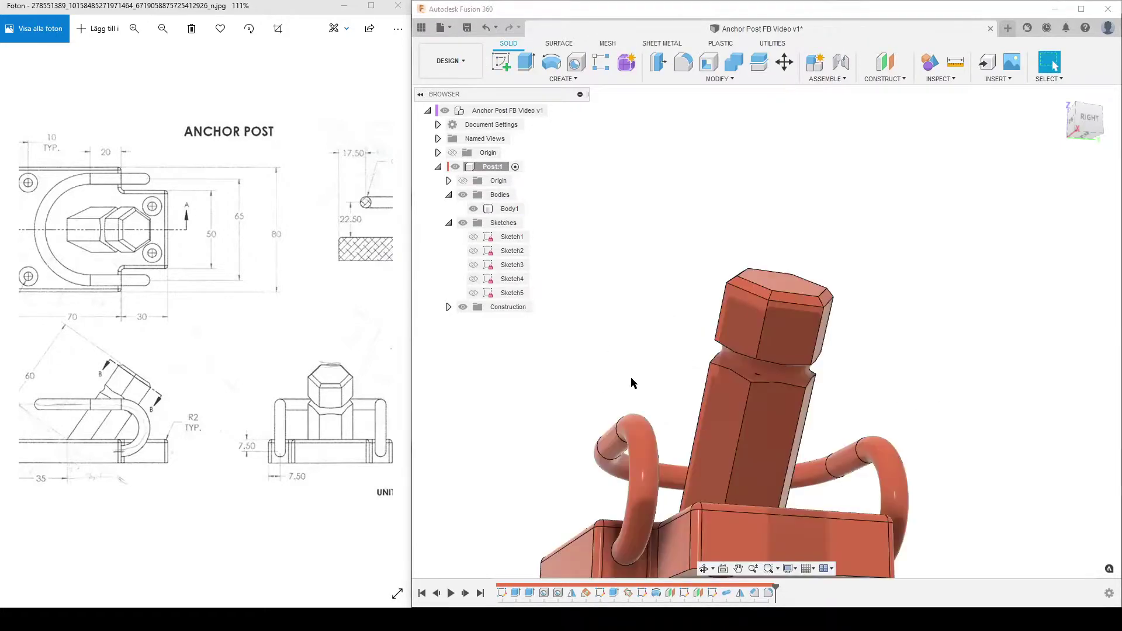
Step: Show Sketch1's dimensions and change the post length from 80 to 60, trying 70 before returning to 60
shift+middle_drag(631, 381, 705, 569)
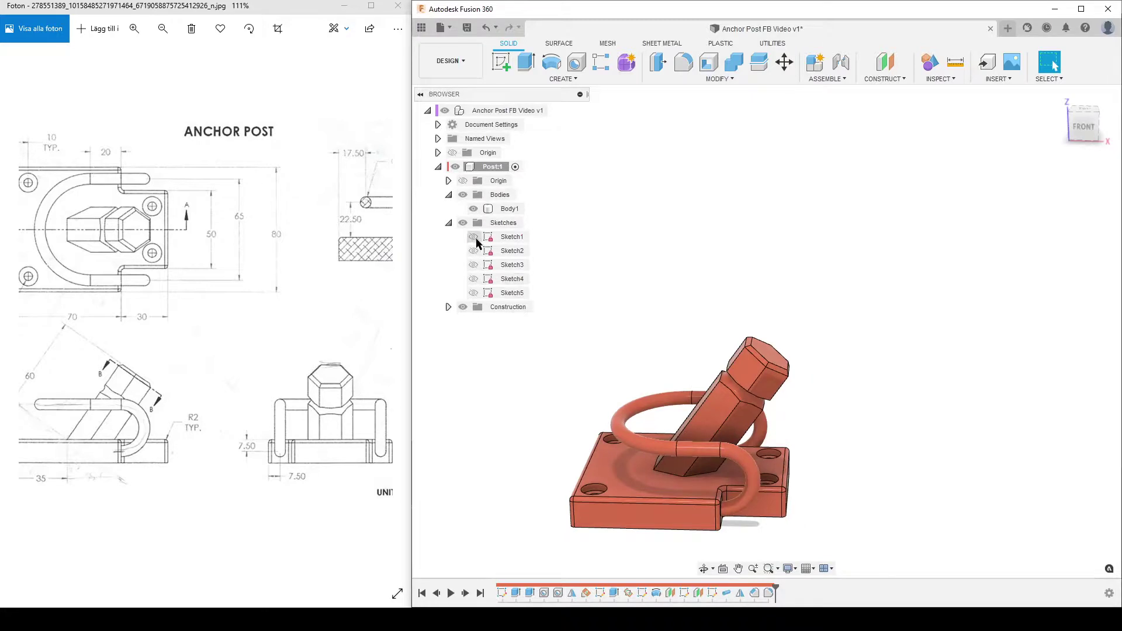
click(474, 237)
double_click(620, 286)
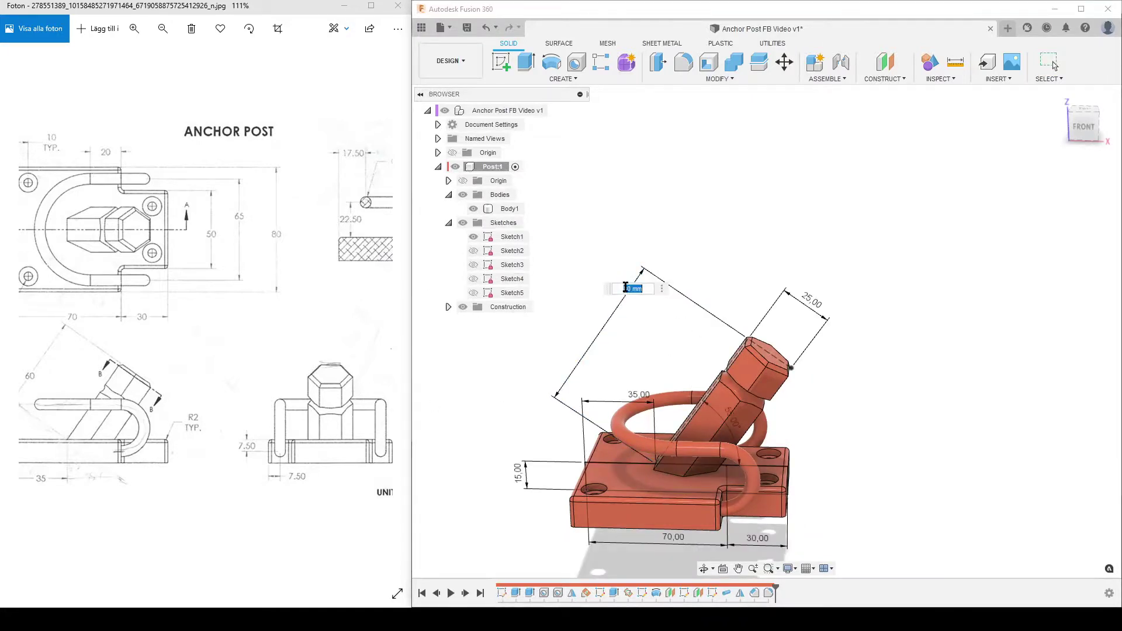
text(60)
key(Return)
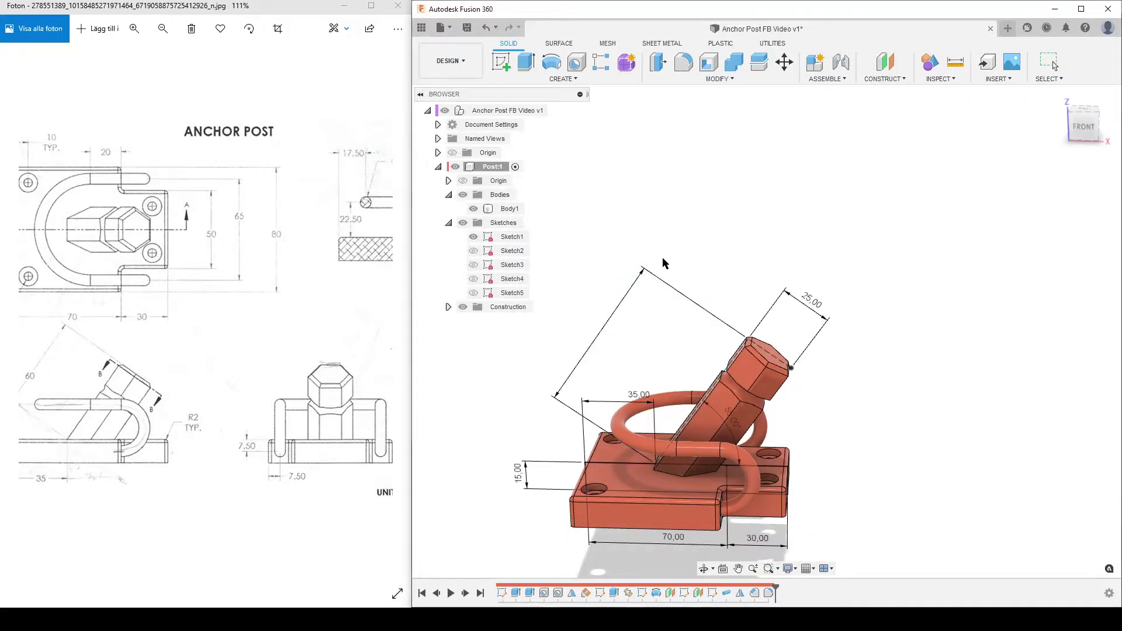
double_click(607, 312)
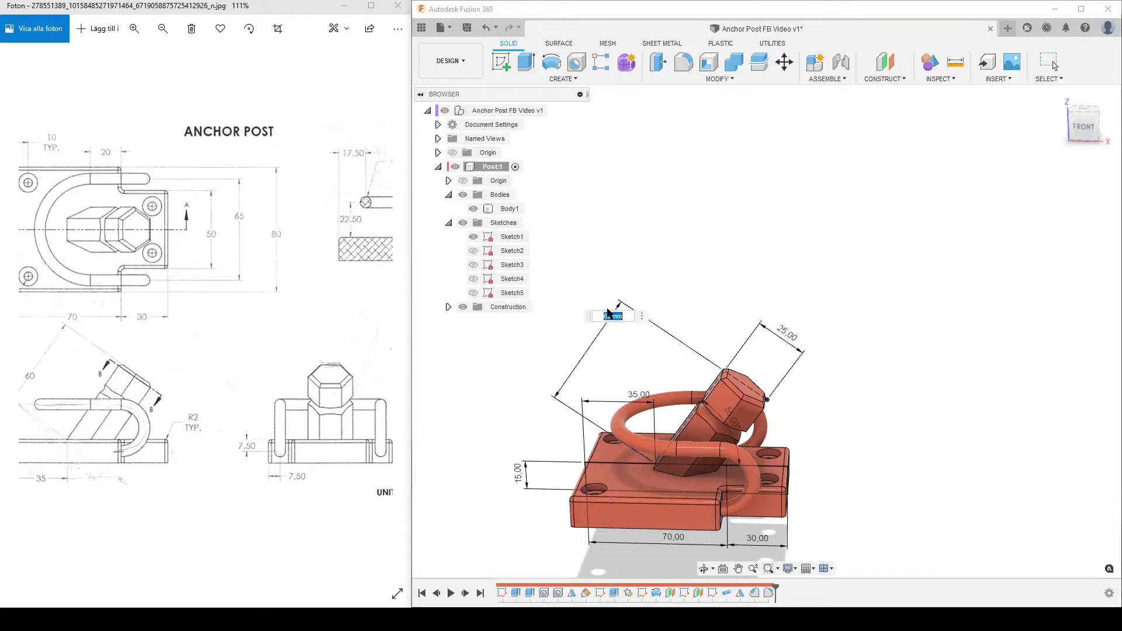
text(70)
key(Return)
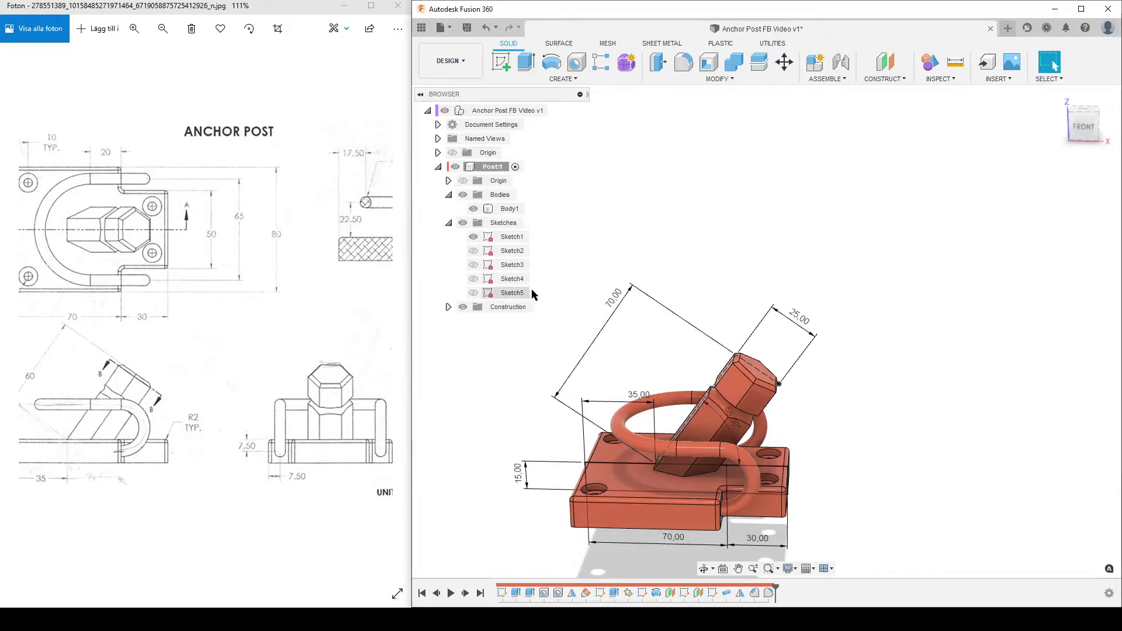
double_click(612, 299)
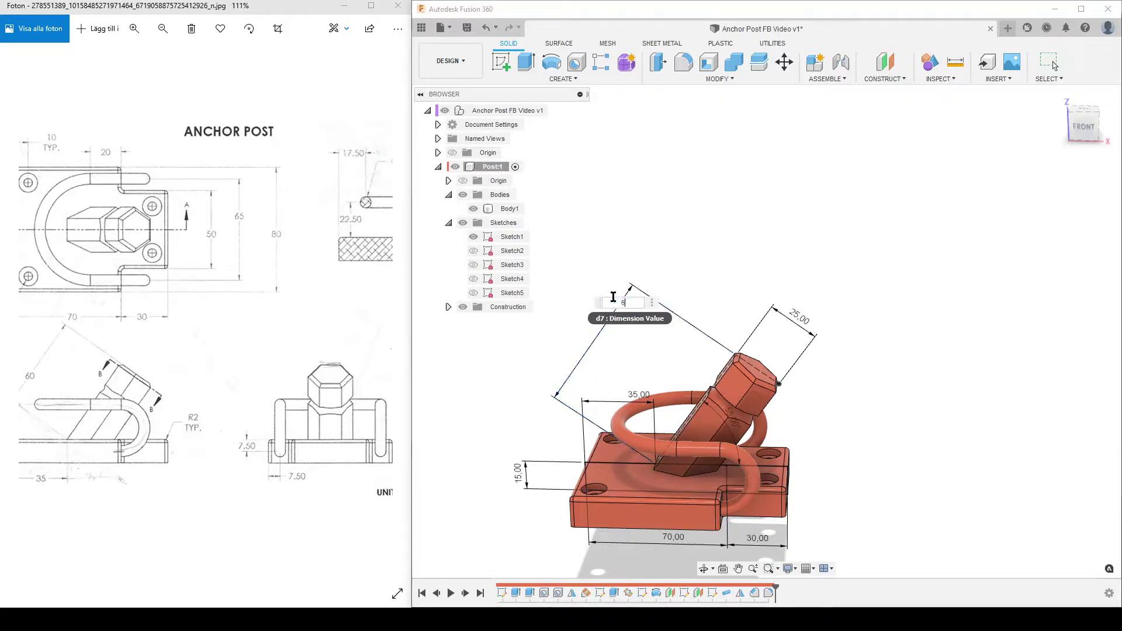
text(60)
key(Return)
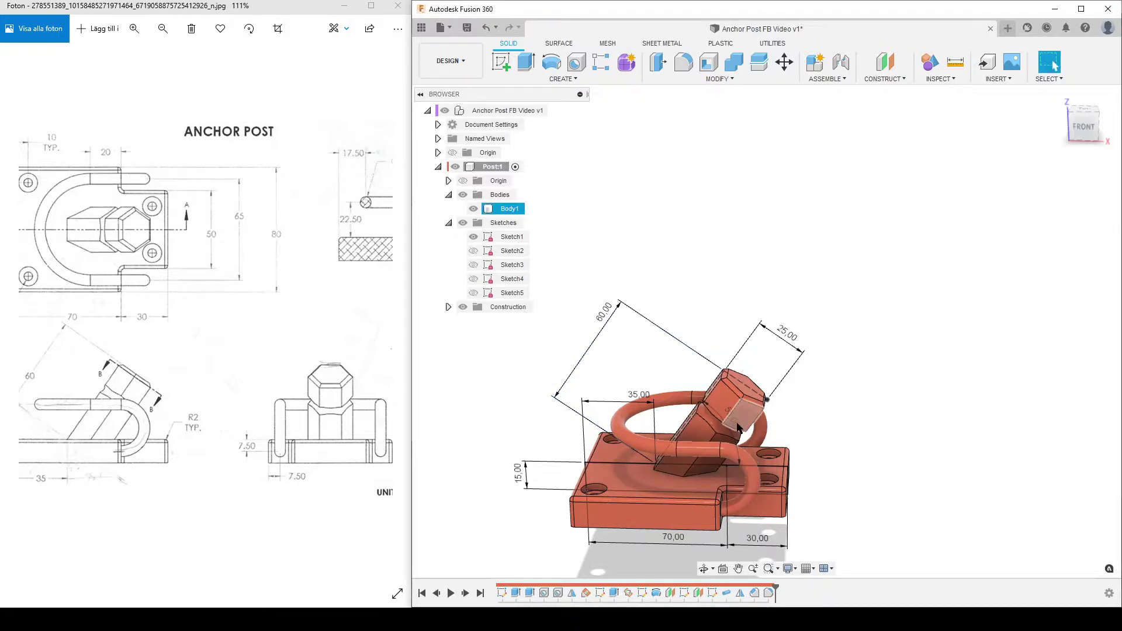
Step: Move the 55° angle dimension clear of the post, test 60°, then restore 55°
click(473, 208)
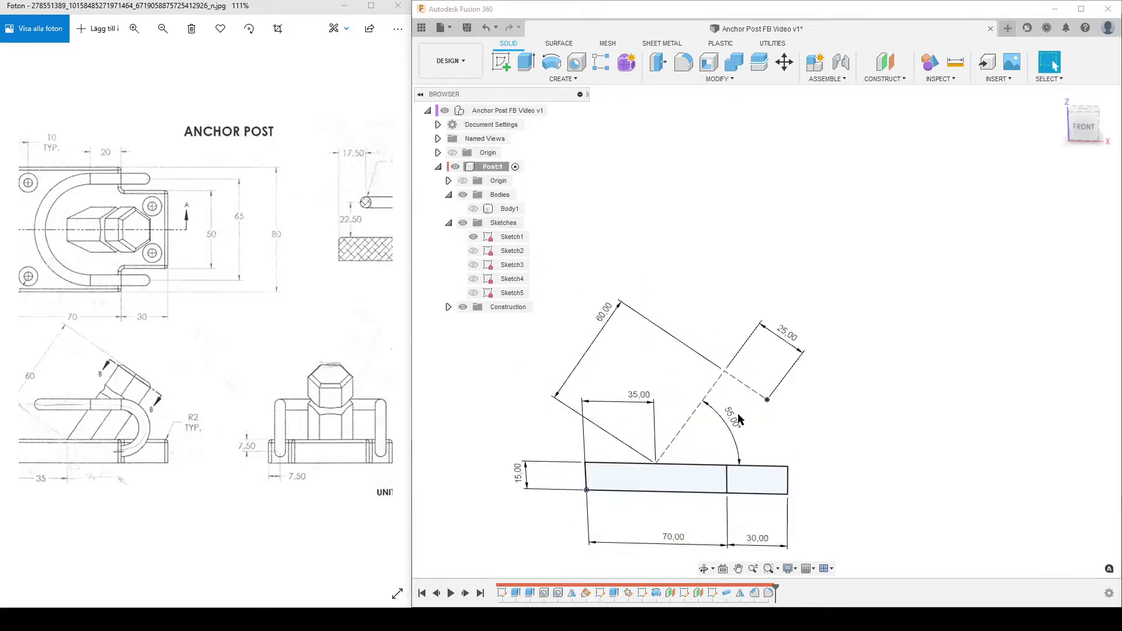
drag(732, 417, 925, 298)
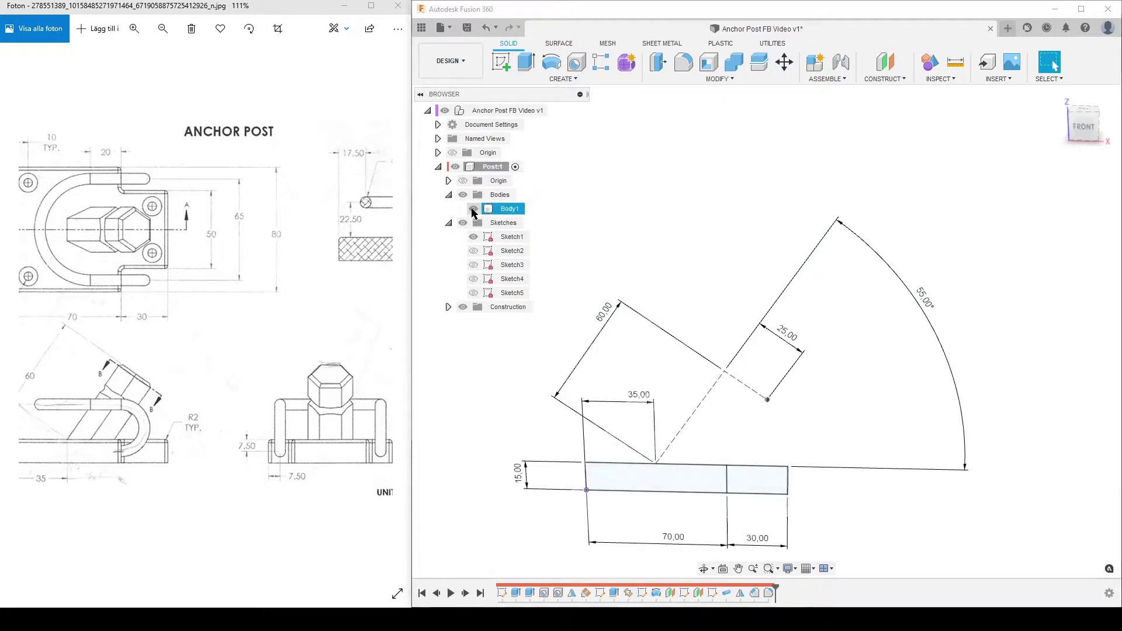
click(473, 209)
double_click(925, 300)
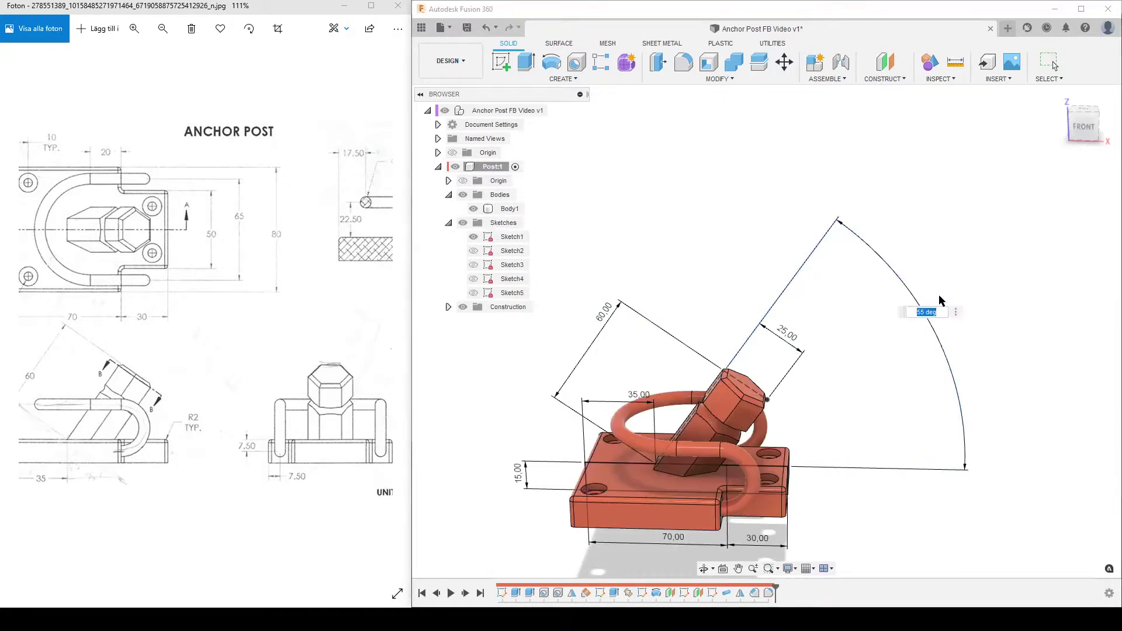
text(60)
key(Return)
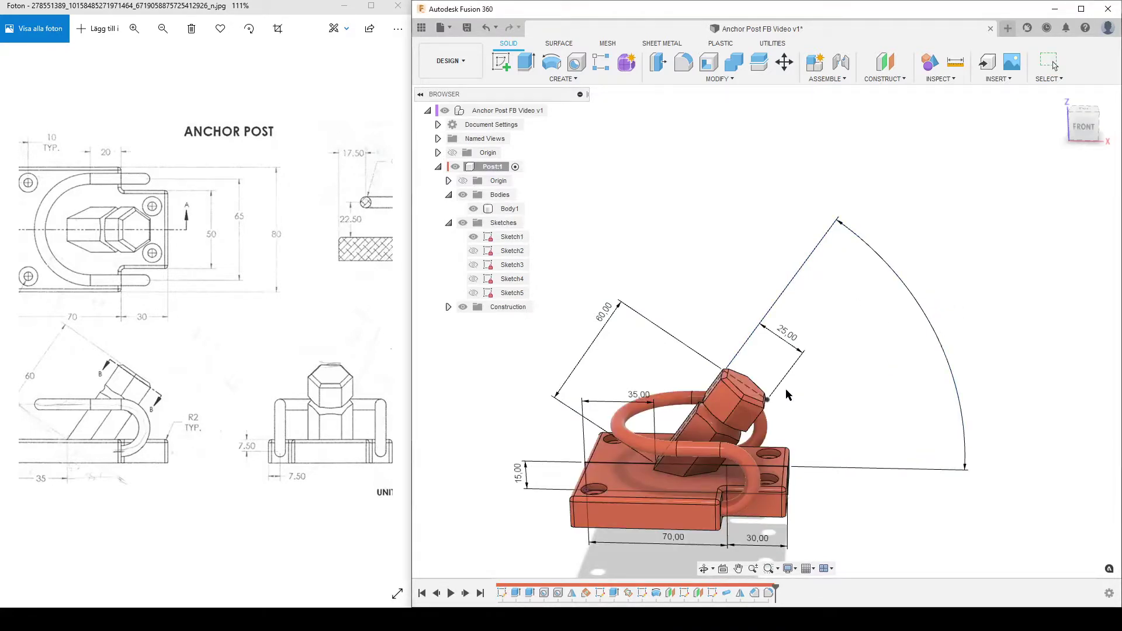
scroll(849, 379, up, 5)
scroll(815, 394, down, 4)
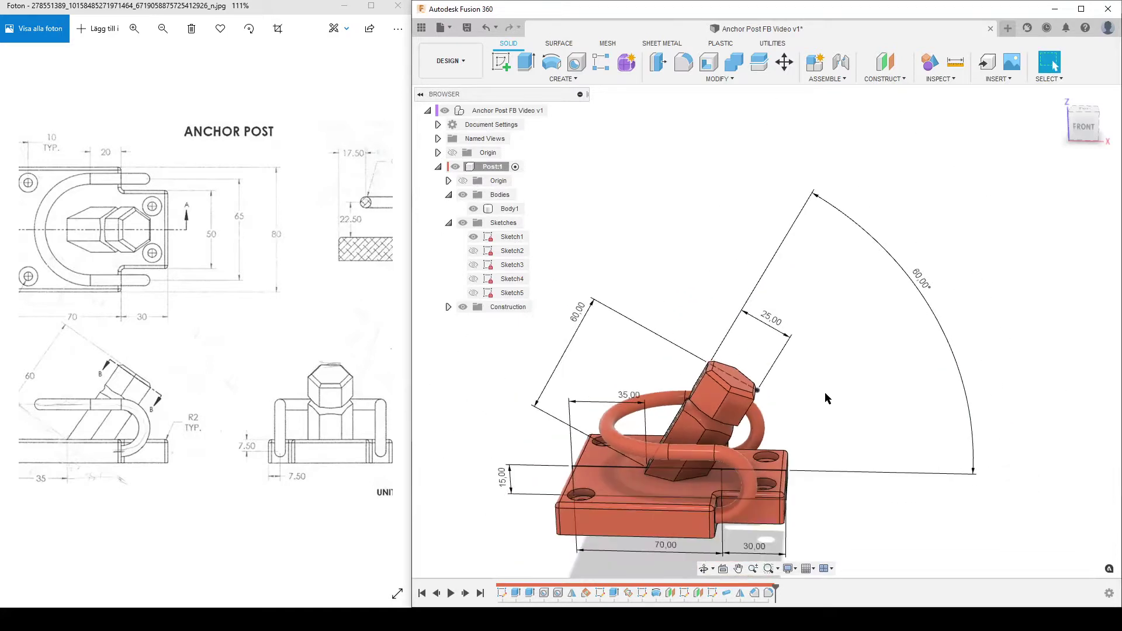
double_click(925, 288)
text(5)
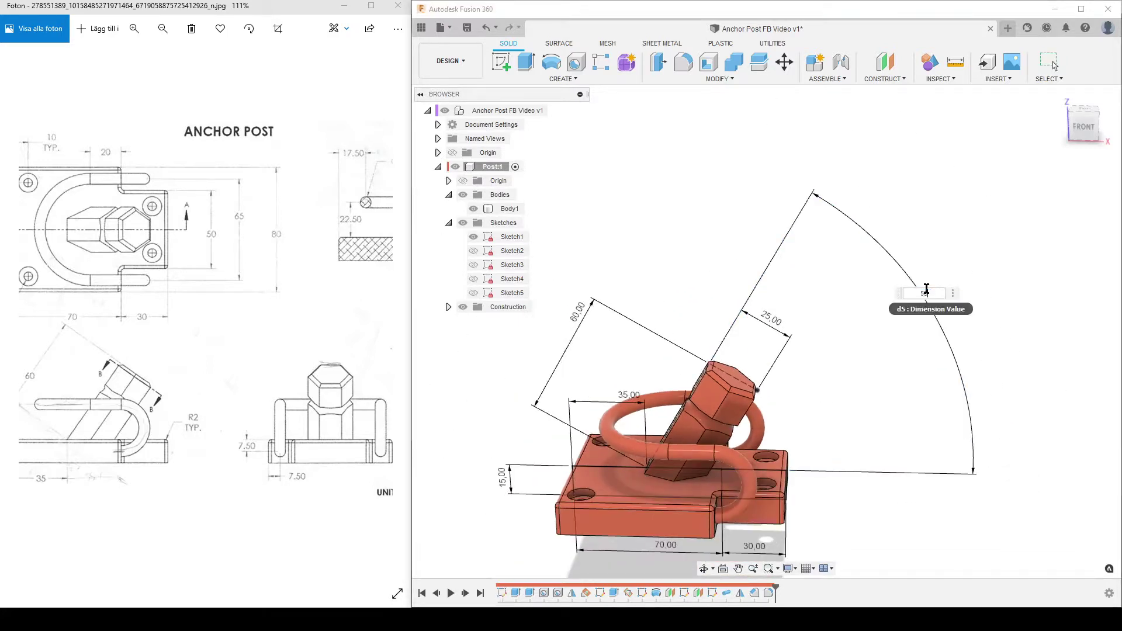
text(5)
key(Return)
Step: Test a 30 mm value for the 35.00 offset dimension, then restore 35 mm
scroll(830, 430, down, 2)
middle_drag(829, 430, 874, 357)
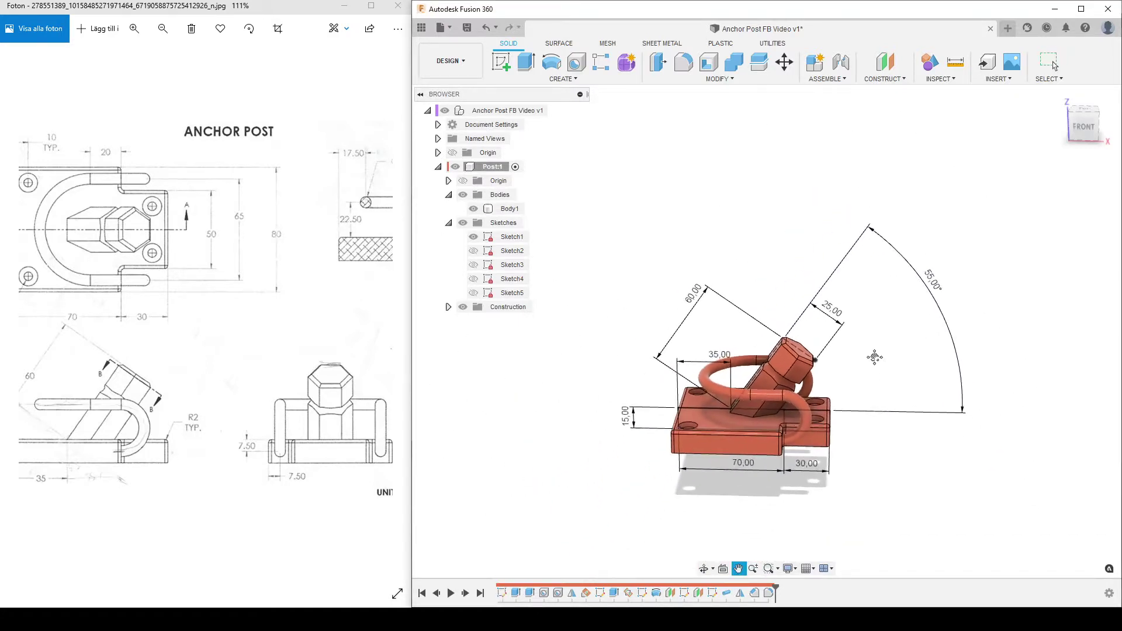
scroll(874, 357, up, 2)
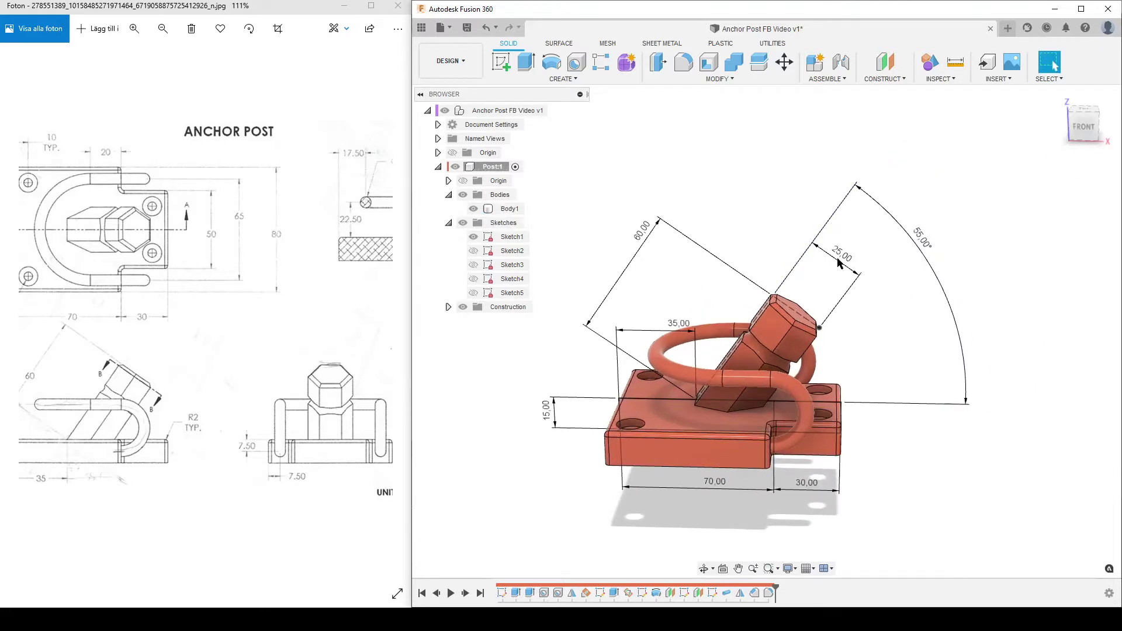
double_click(678, 323)
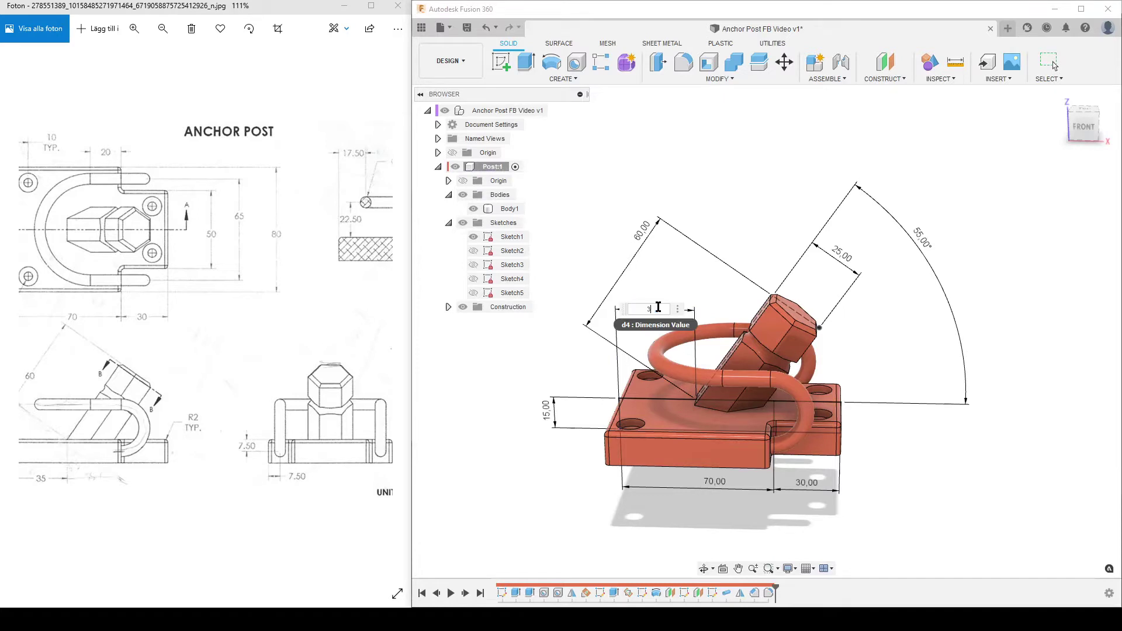
text(30)
key(Return)
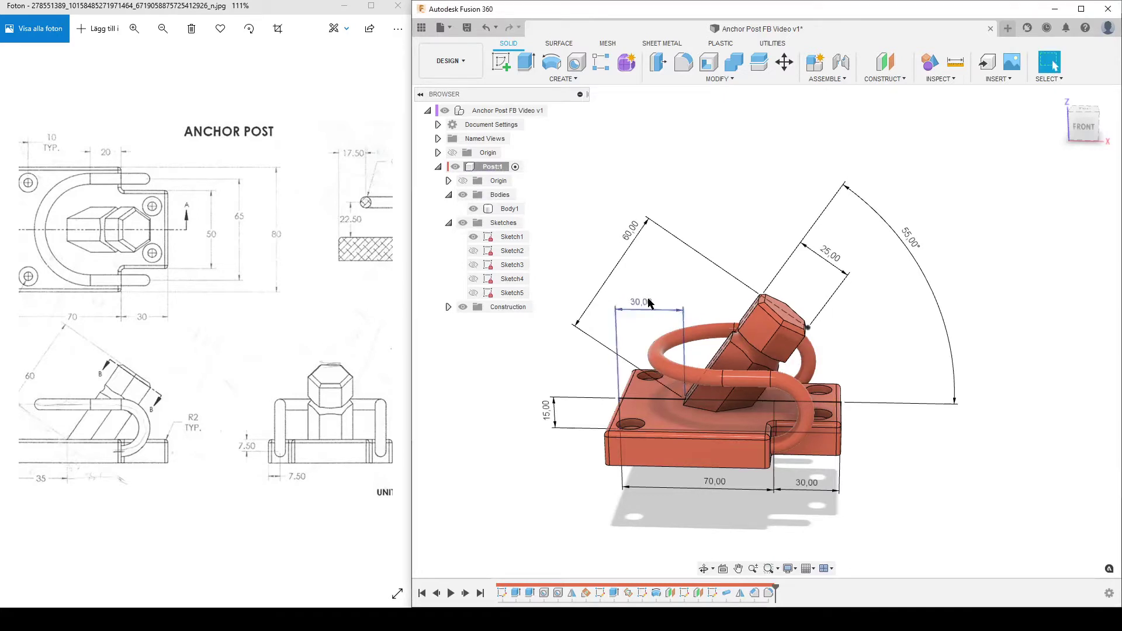
double_click(649, 302)
text(30)
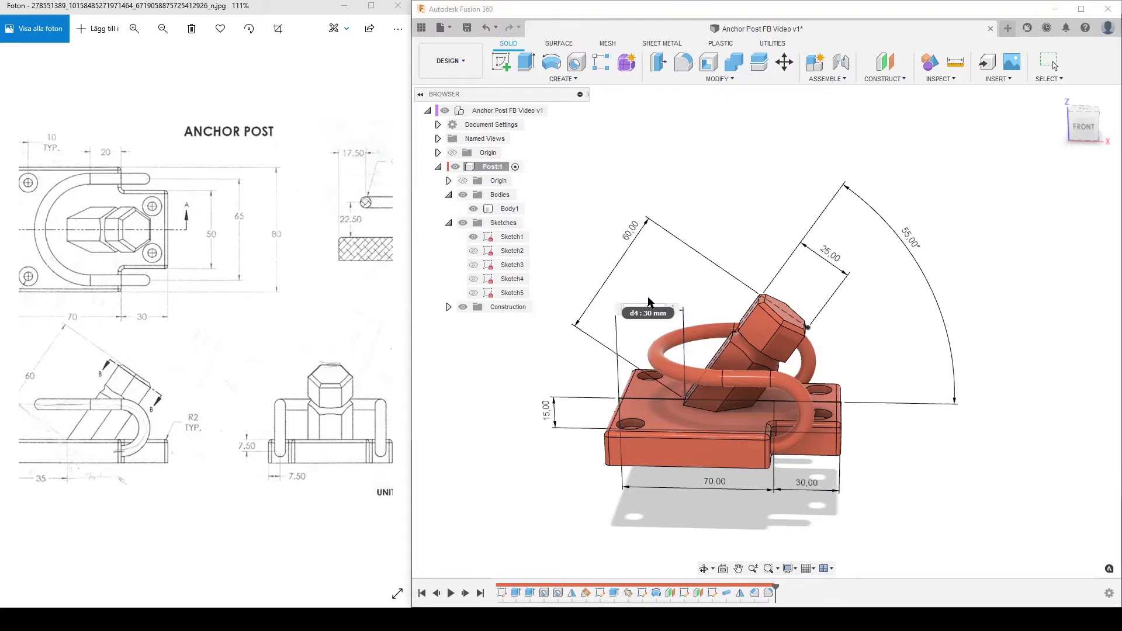
key(Return)
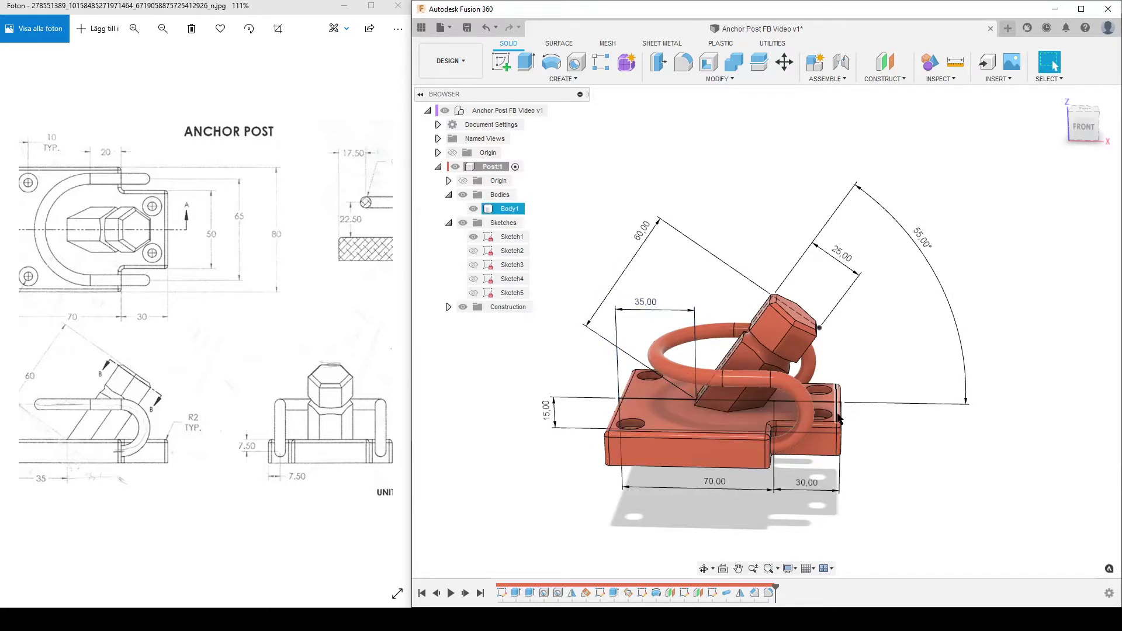
Step: Hide Sketch1's dimensions, view the model from above, and maximize the reference drawing in Photos
click(471, 242)
click(472, 237)
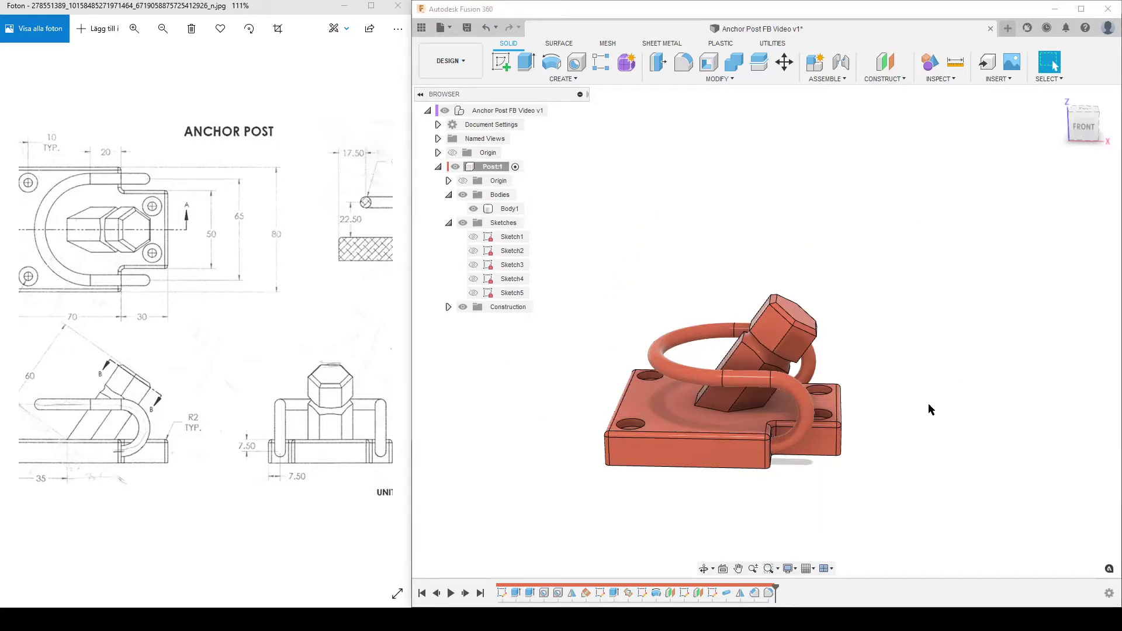
mouse_move(926, 407)
shift+middle_down()
mouse_move(949, 408)
mouse_move(824, 466)
mouse_move(804, 454)
mouse_move(952, 423)
mouse_move(953, 278)
mouse_move(923, 362)
mouse_move(829, 397)
mouse_move(647, 429)
mouse_move(584, 409)
shift+middle_up()
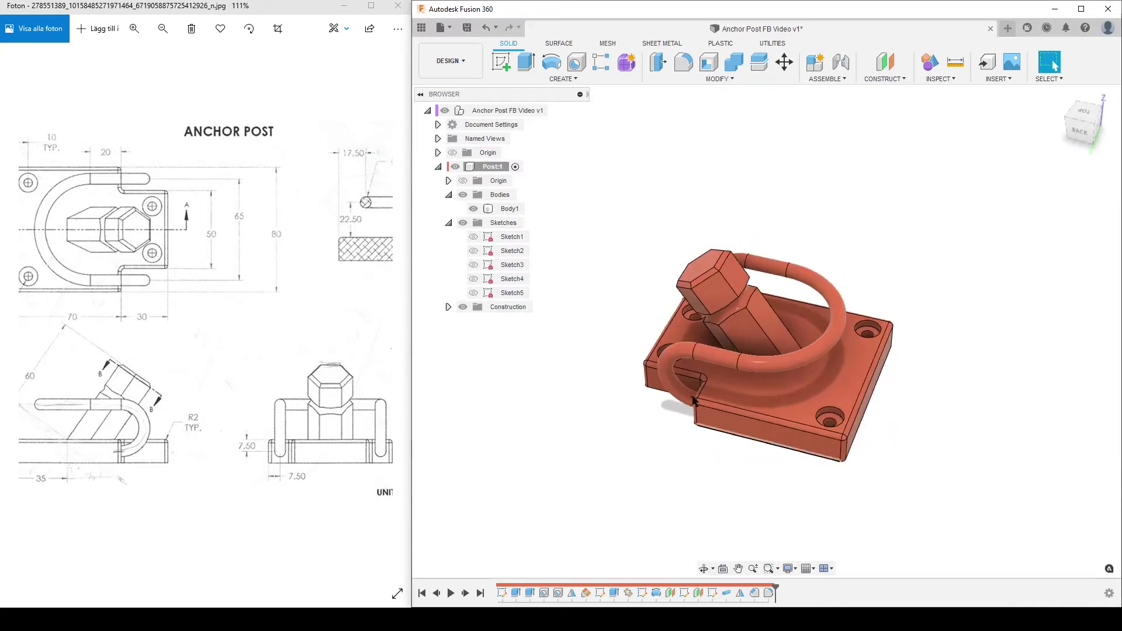
click(293, 75)
click(371, 5)
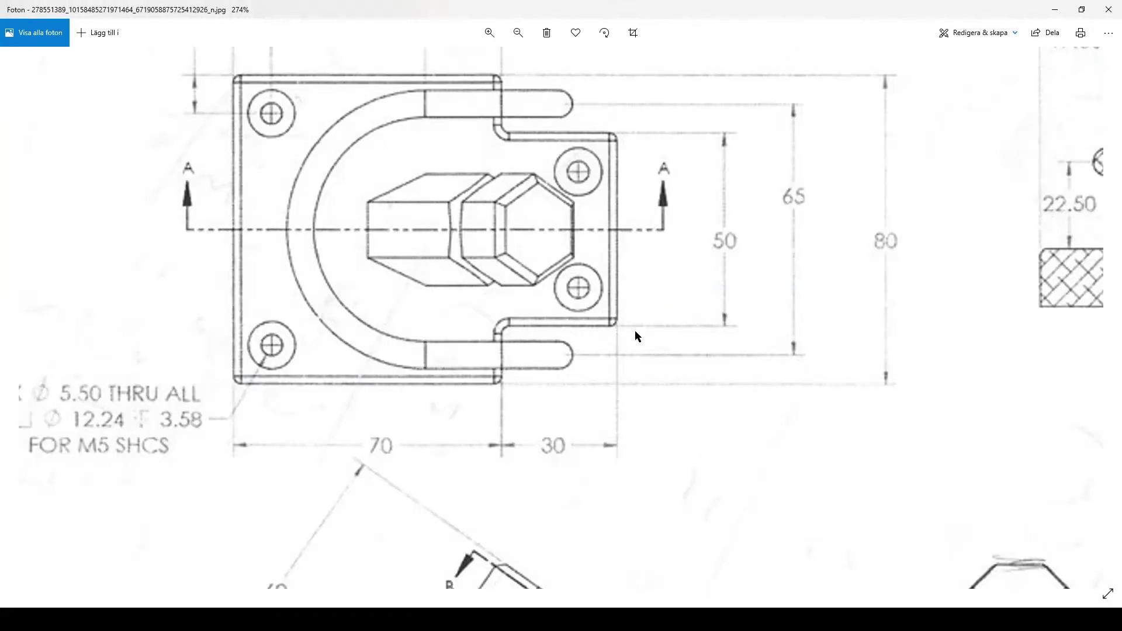